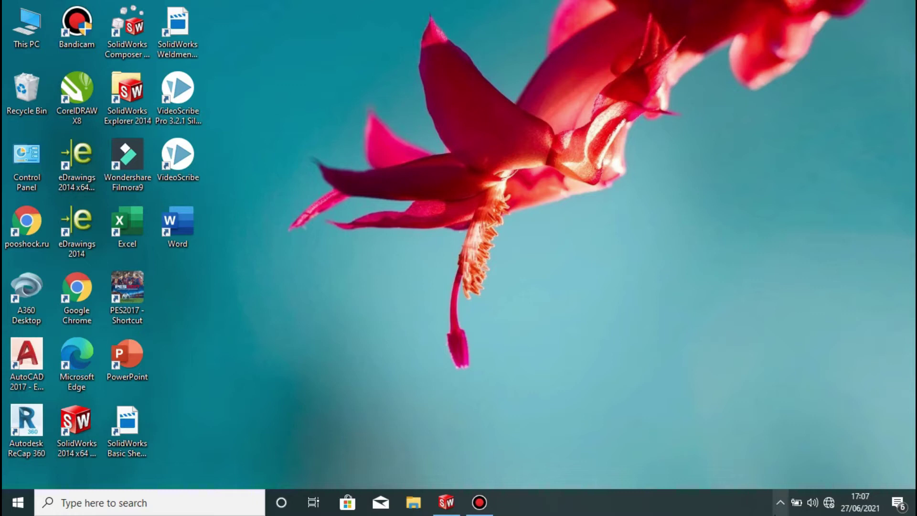
Switch to SolidWorks and create a new part document
left_click(446, 502)
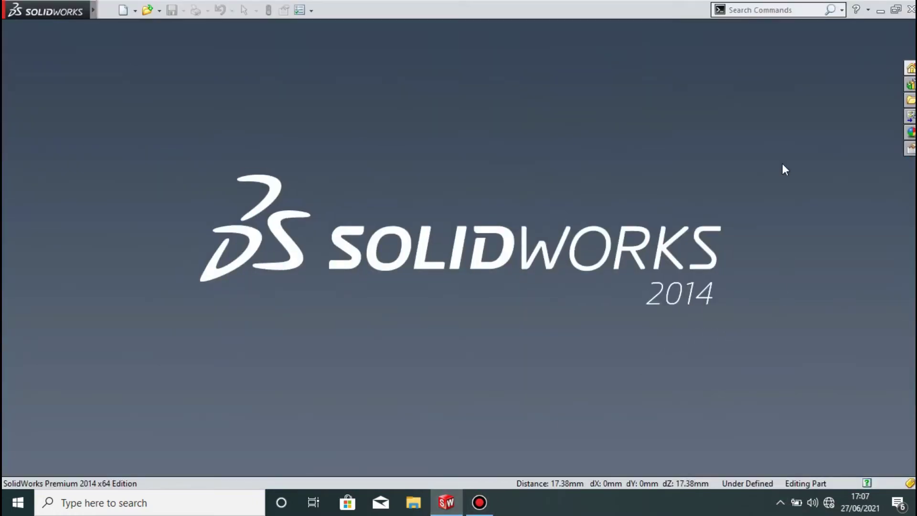
left_click(127, 10)
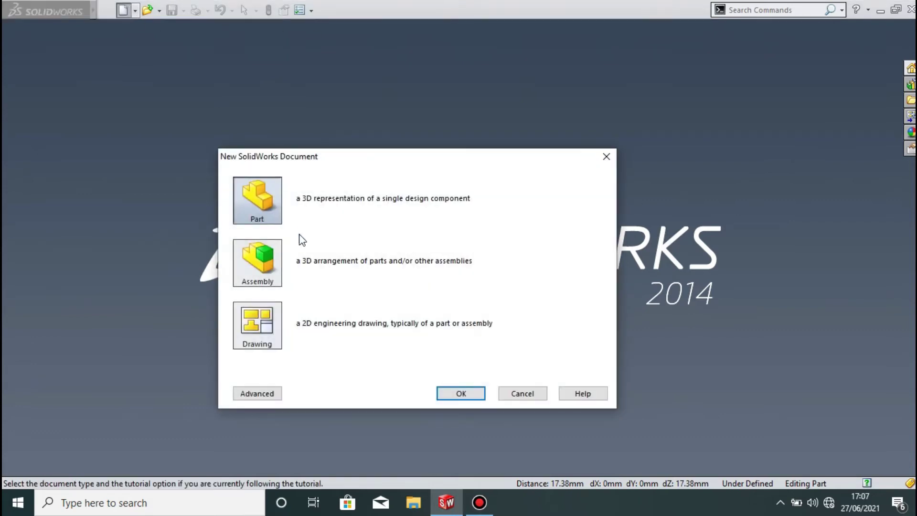
left_click(453, 392)
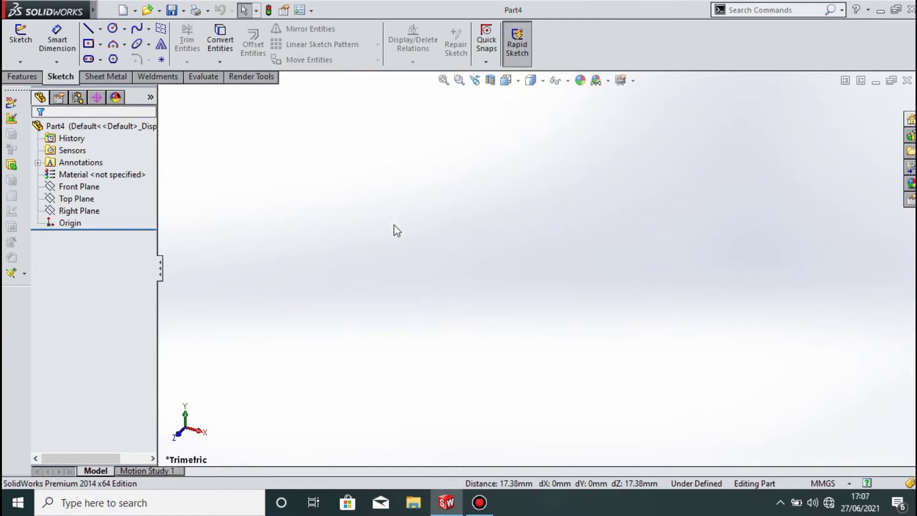
Start a sketch on the Top Plane and draw a circle centred on the origin with a radius of about 67.5 mm
left_click(74, 199)
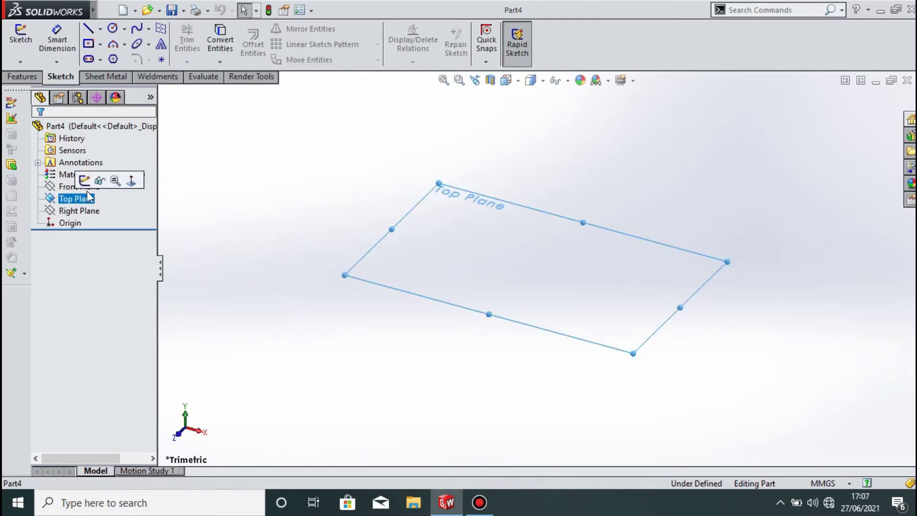
left_click(85, 181)
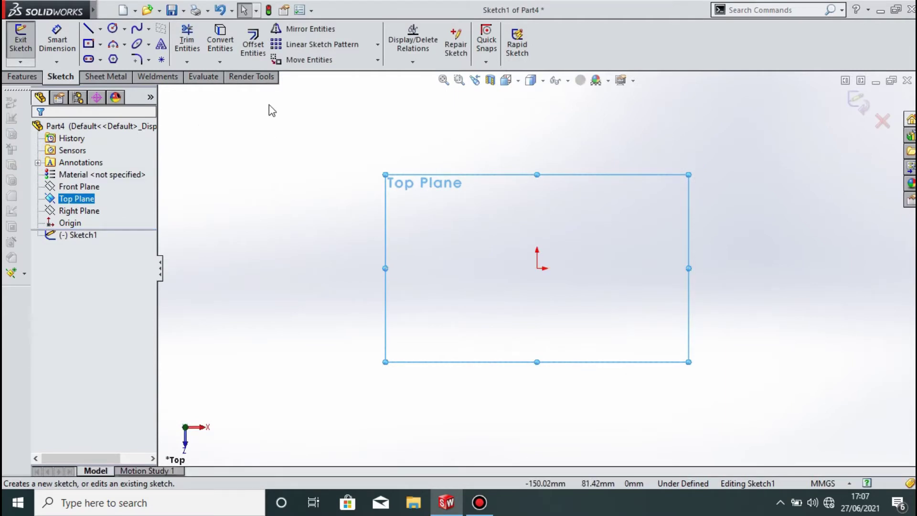
left_click(118, 30)
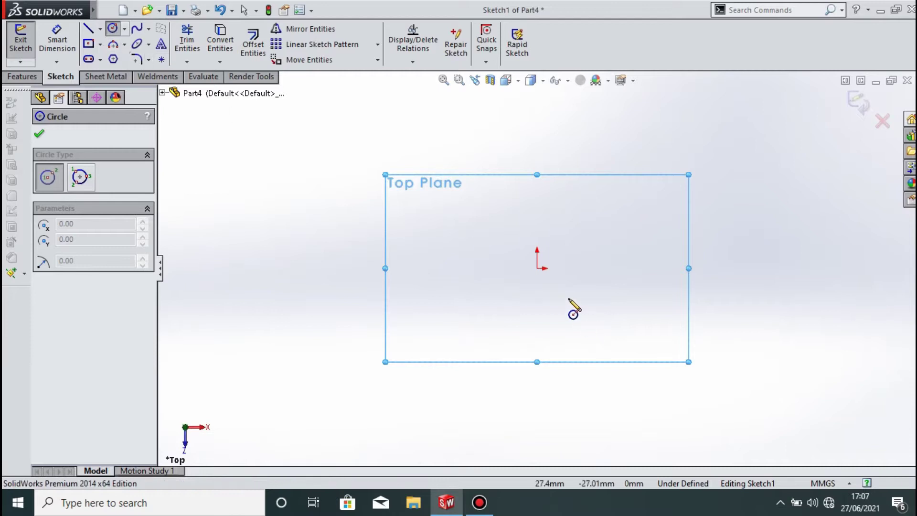
left_click(537, 269)
left_click(616, 353)
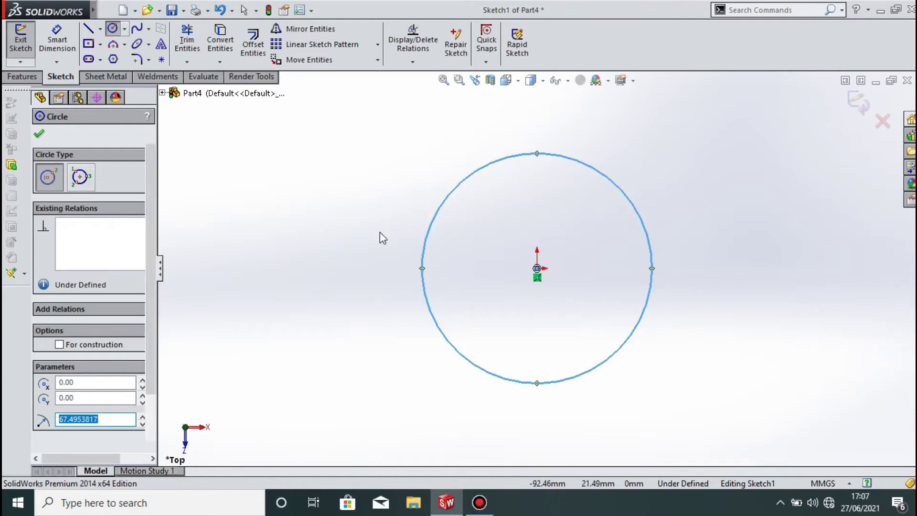
key("Escape")
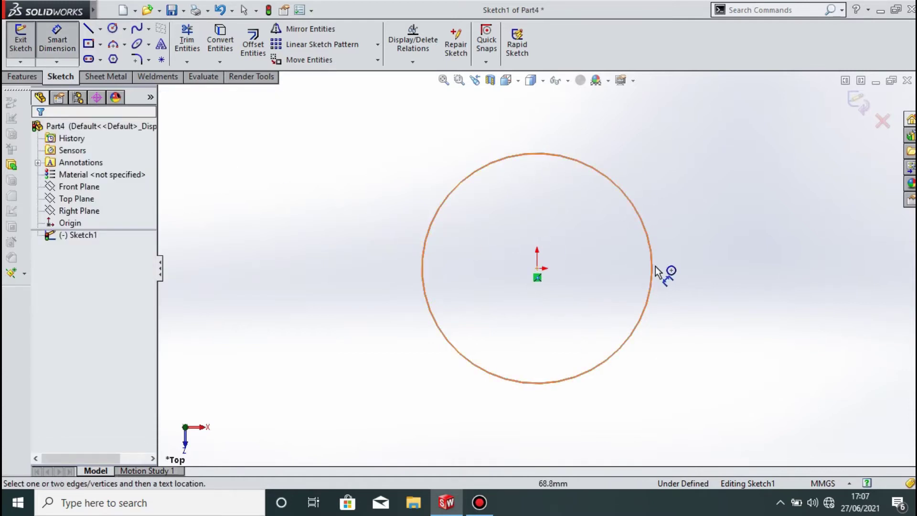
Dimension the circle's diameter and set it to 500 mm
left_click(676, 281)
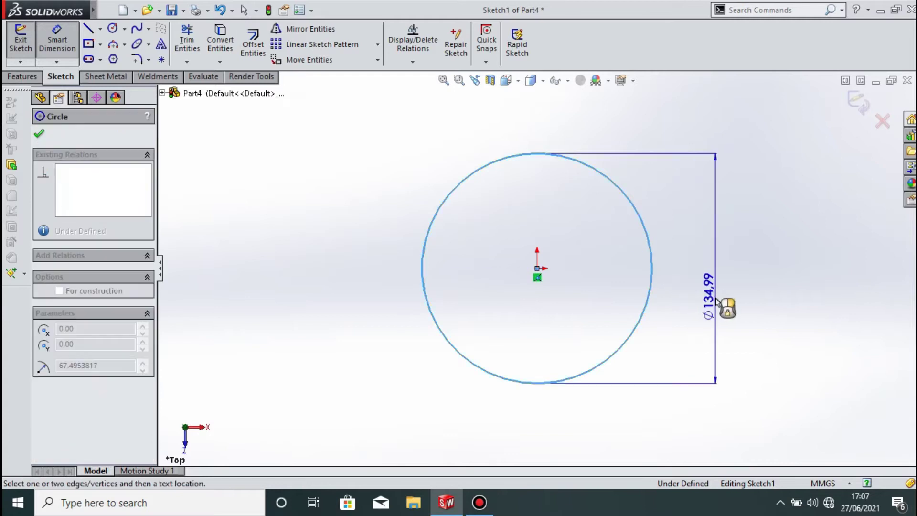
left_click(725, 293)
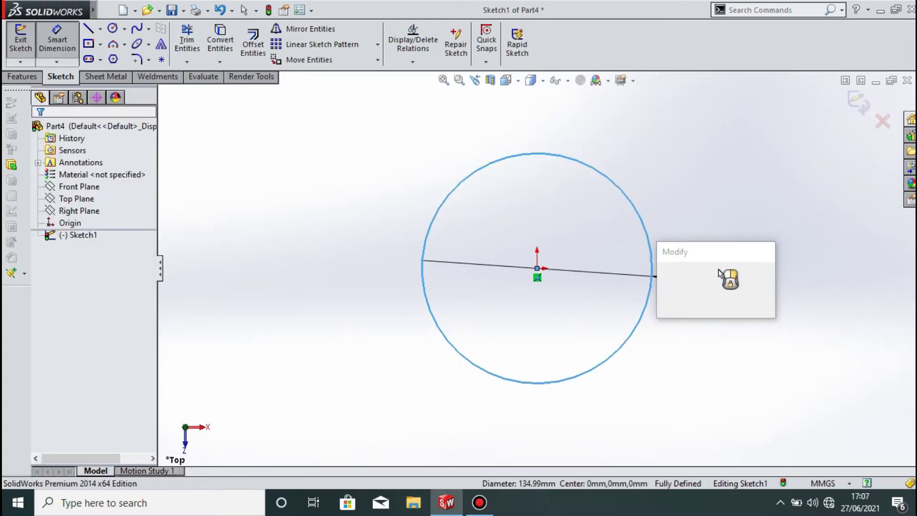
type("500")
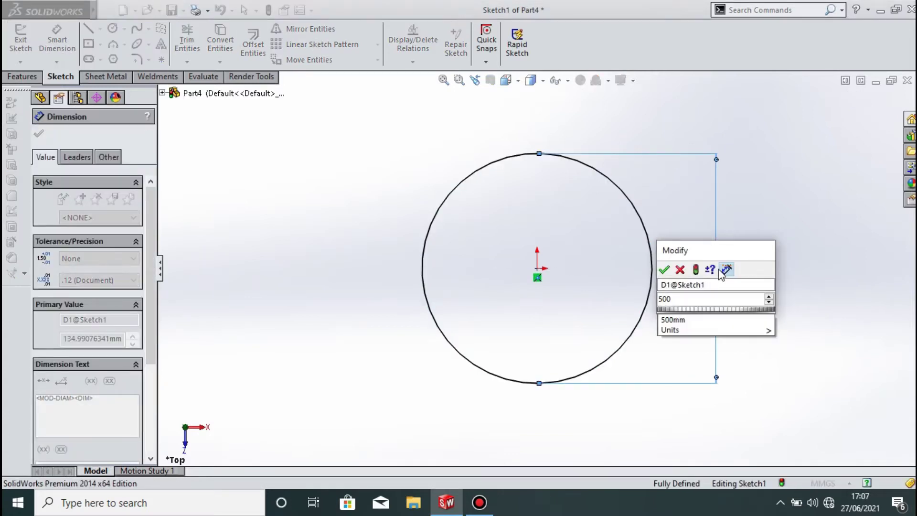
key("Return")
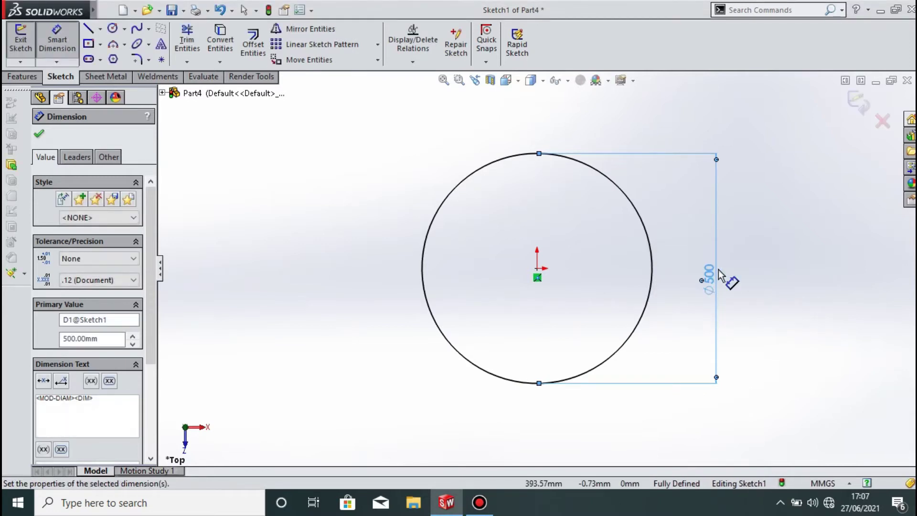
key("Escape")
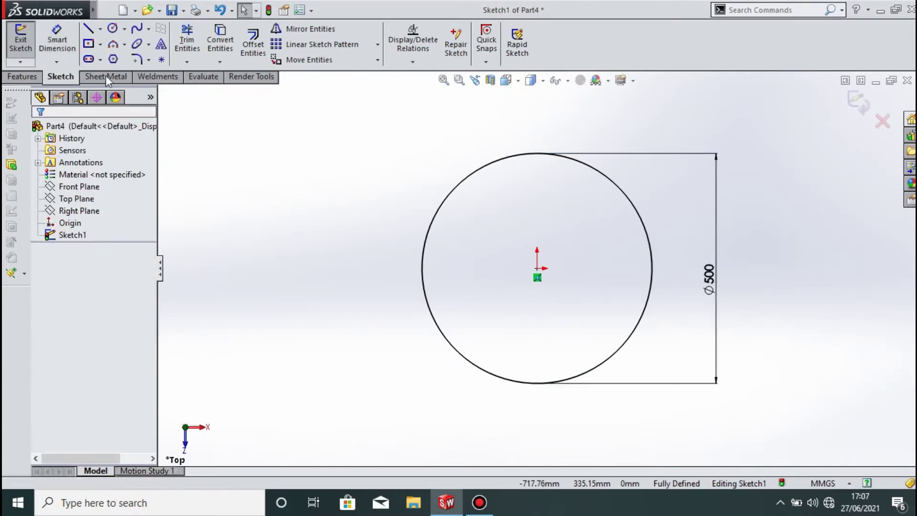
Extrude the circle as a blind boss 10 mm thick from the sketch plane
left_click(21, 77)
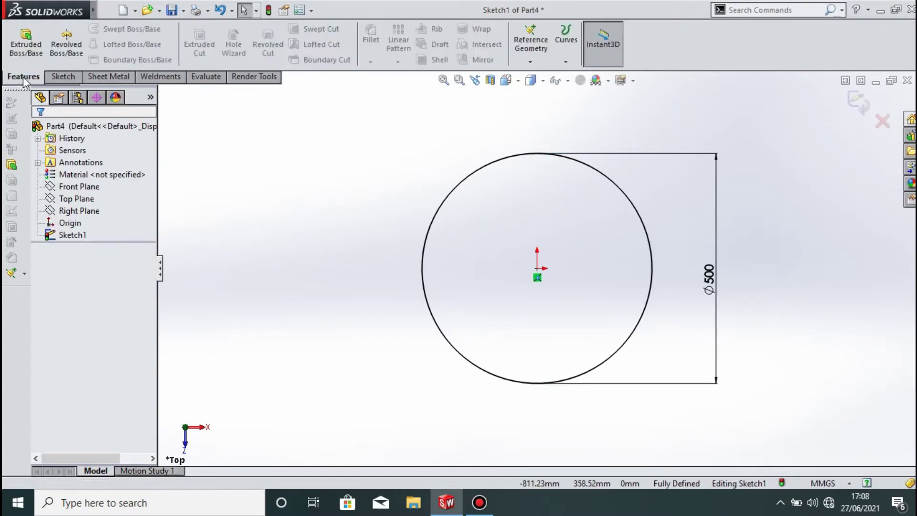
left_click(19, 46)
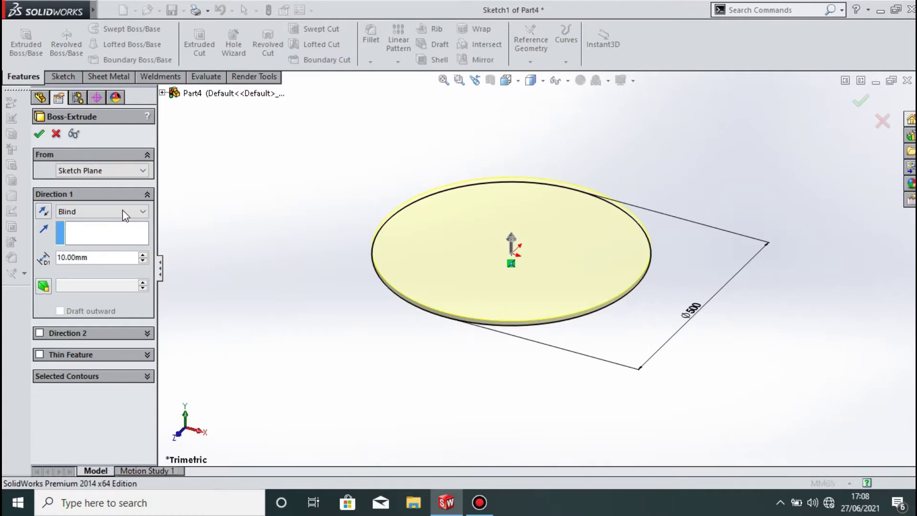
key("Return")
On the disc's top face, sketch a construction circle centred on the origin with a radius of about 149 mm
left_click(474, 245)
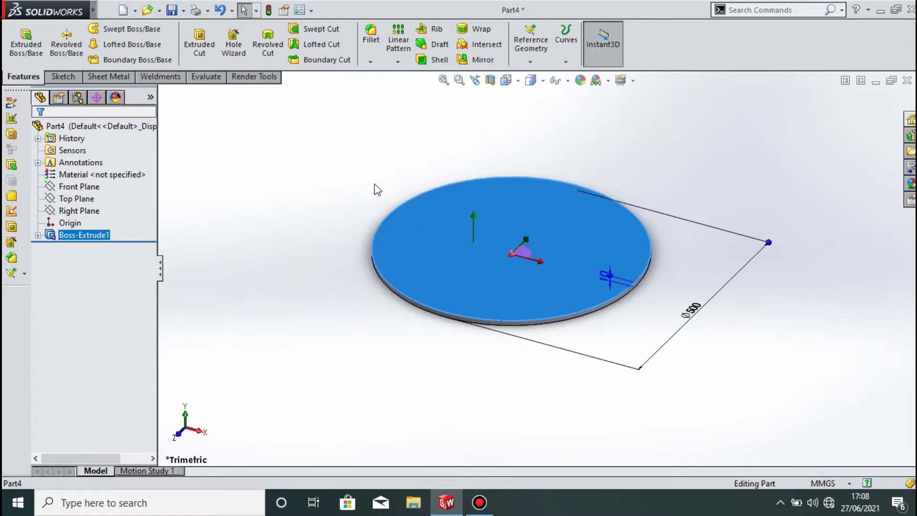
left_click(14, 46)
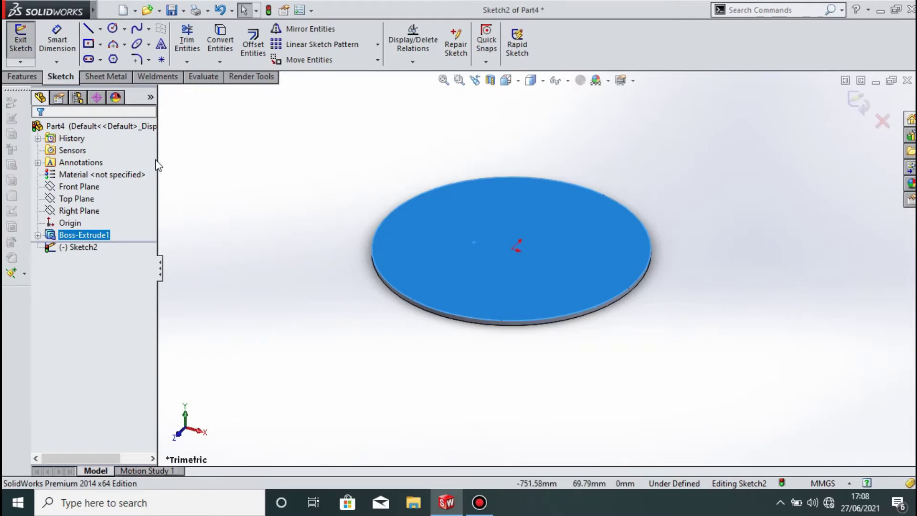
key("ctrl+8")
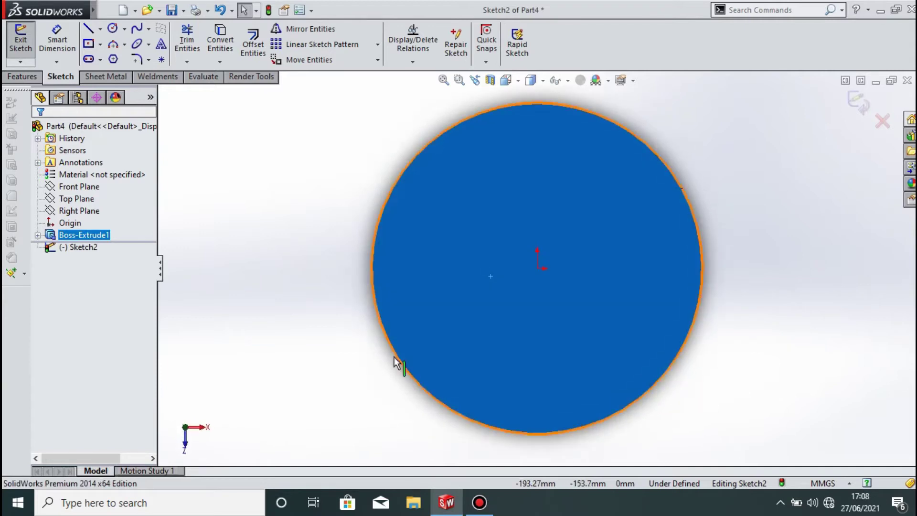
left_click(114, 30)
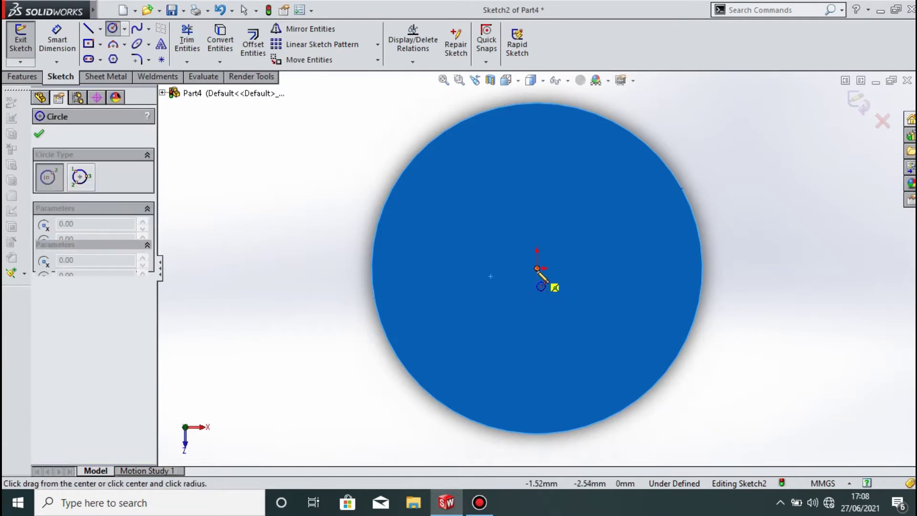
left_click(537, 269)
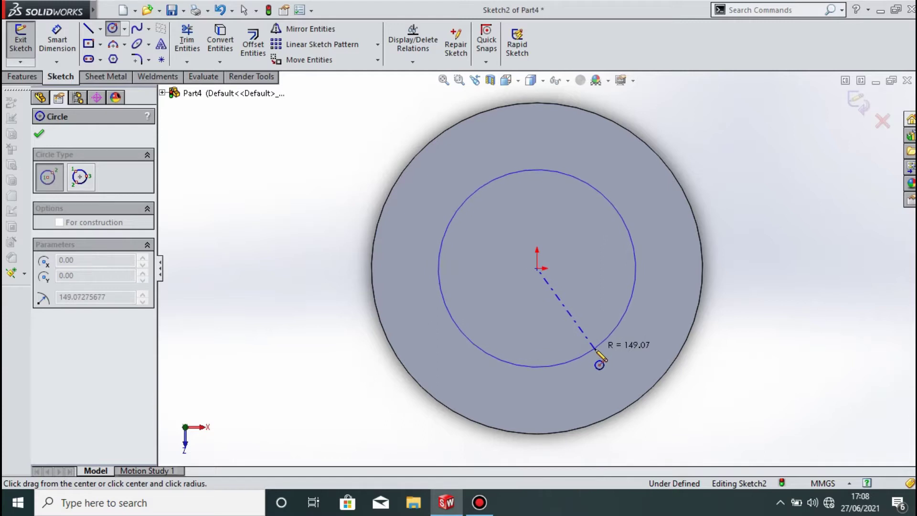
left_click(595, 352)
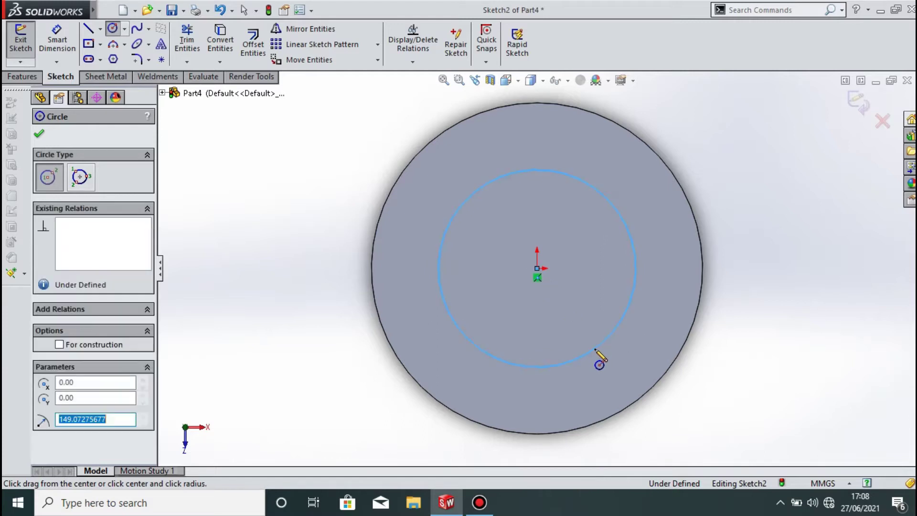
left_click(60, 344)
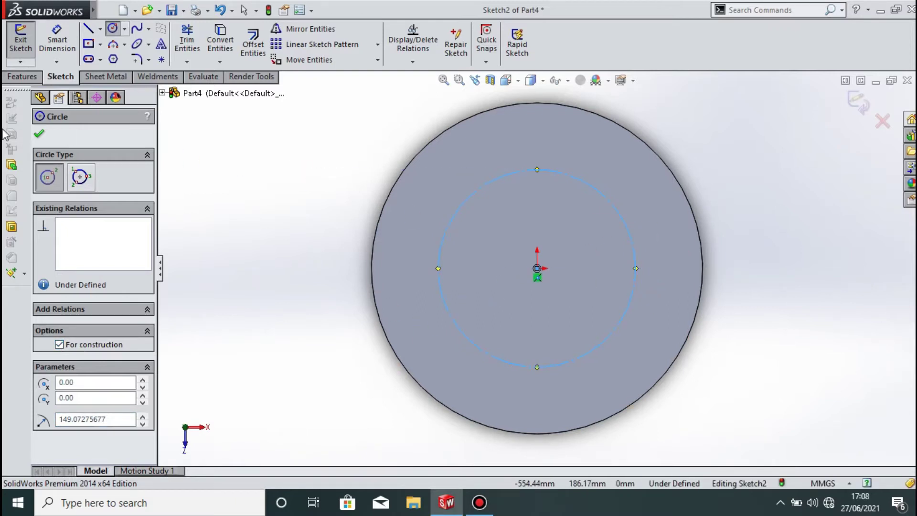
left_click(39, 134)
Dimension the construction circle's diameter and set it to 400 mm
key("d")
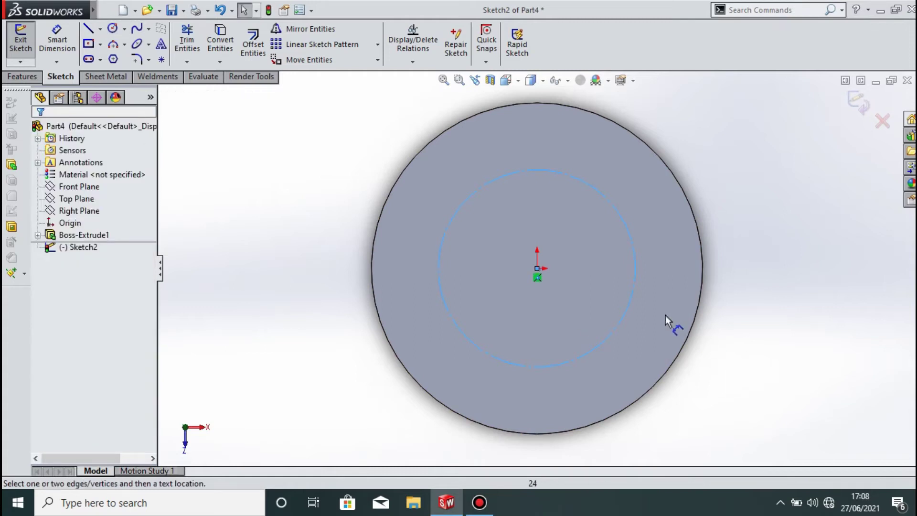
left_click(632, 299)
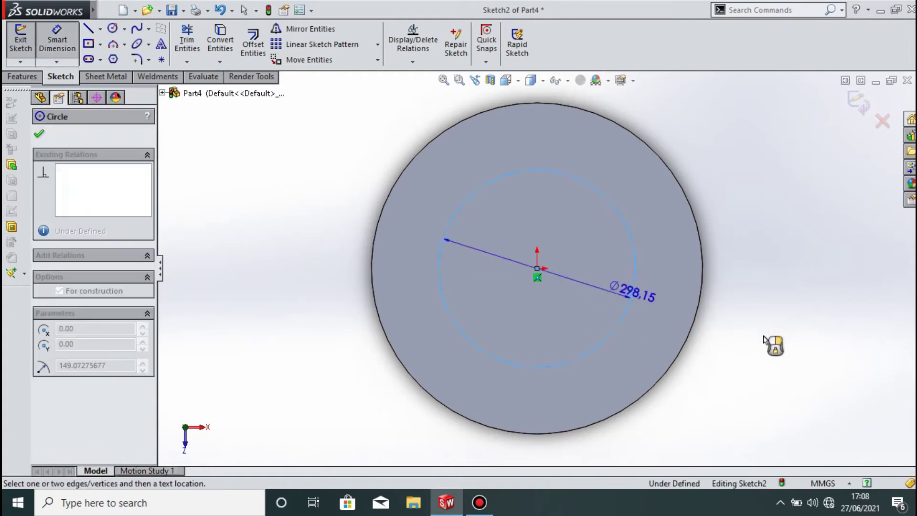
left_click(780, 282)
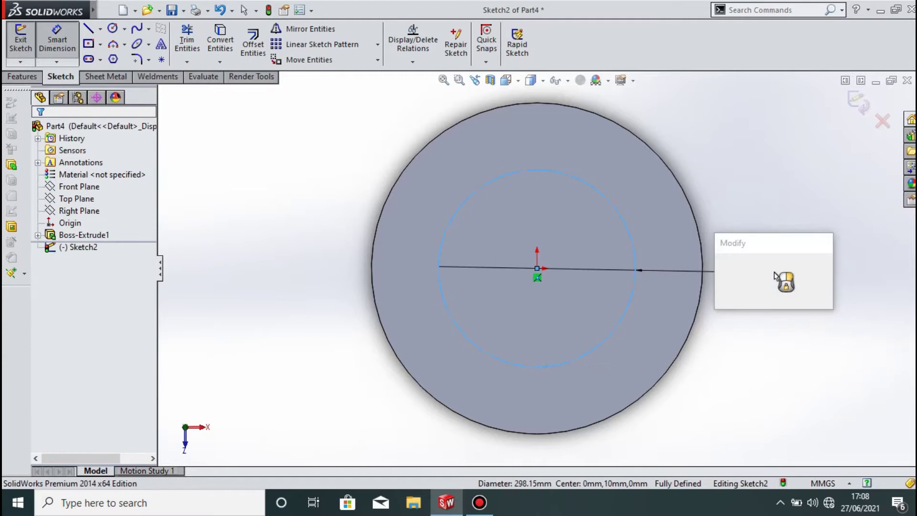
type("400")
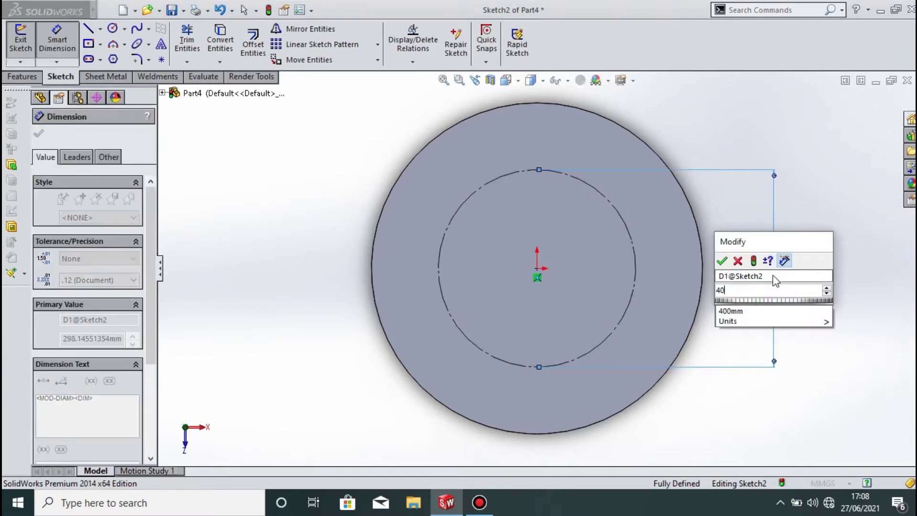
key("Return")
key("Return")
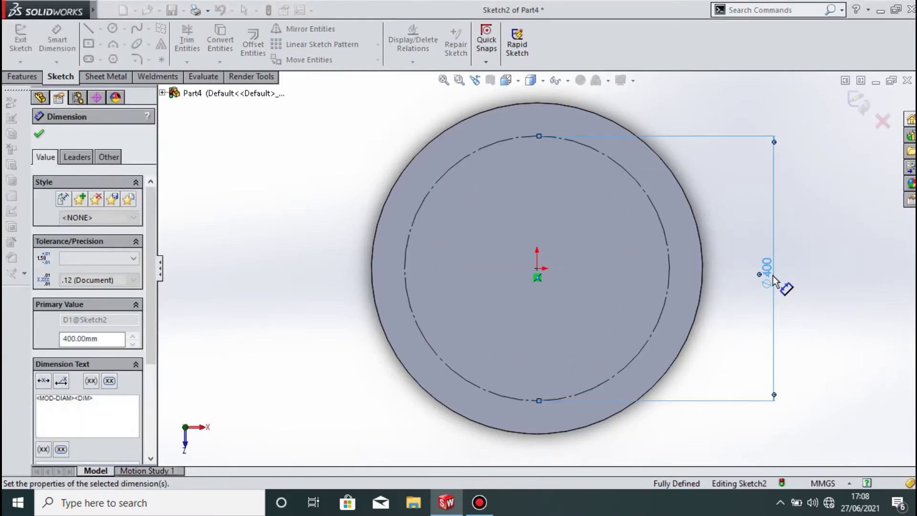
key("Escape")
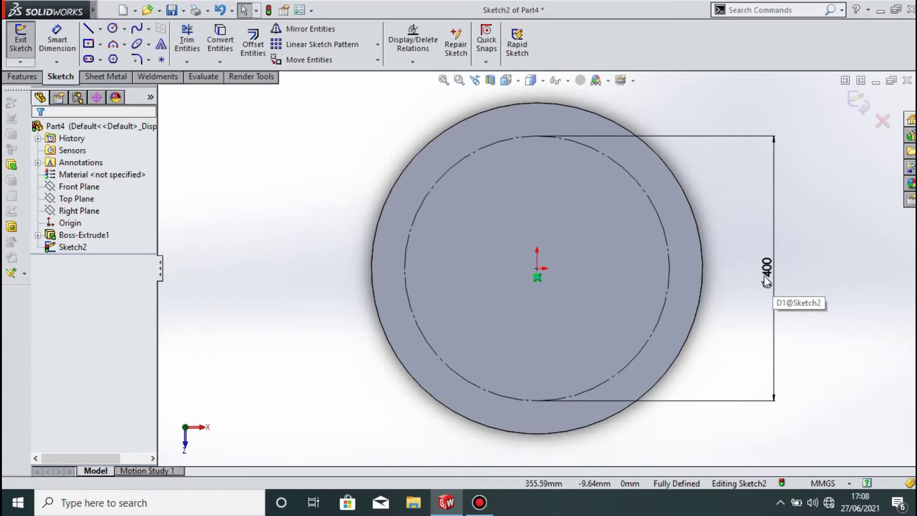
Draw a vertical centerline from the origin down to the lowest point of the construction circle
left_click(100, 29)
left_click(122, 57)
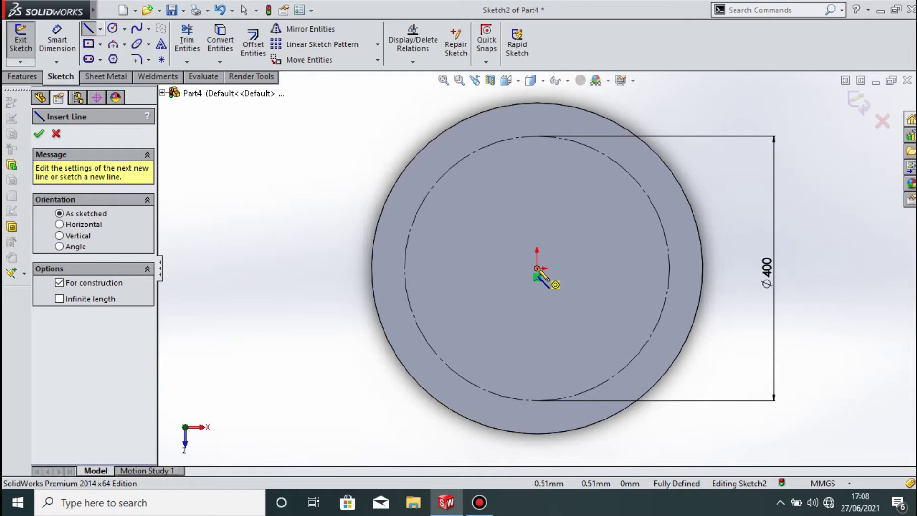
left_click(537, 276)
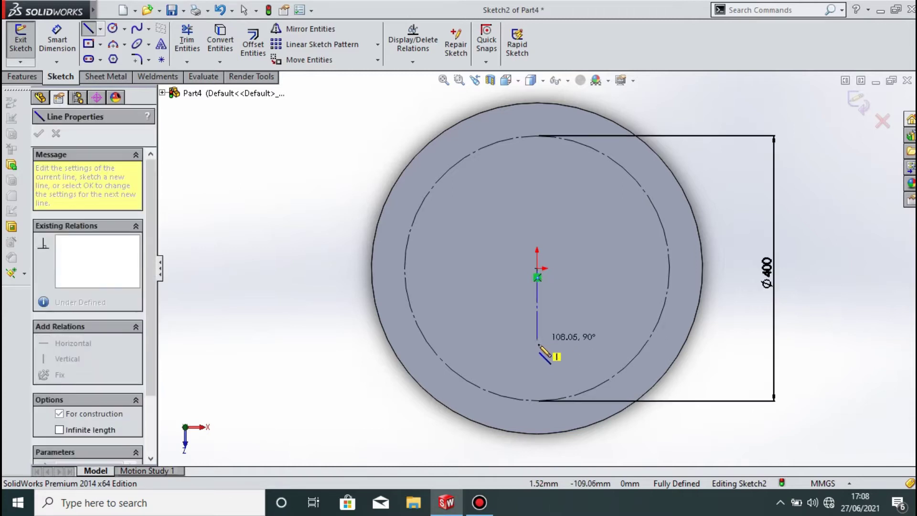
left_click(537, 400)
key("Escape")
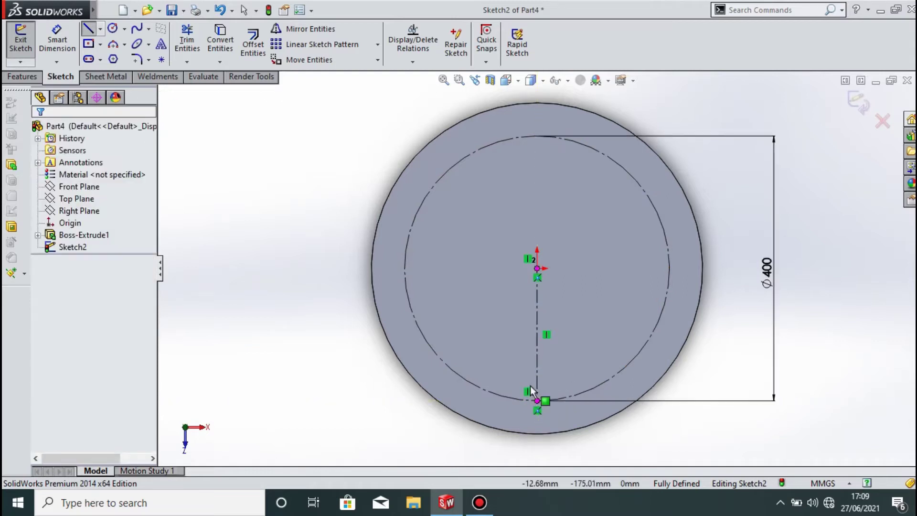
Draw a second centerline from the origin sloping up and to the right, ending on the construction circle
left_click(100, 33)
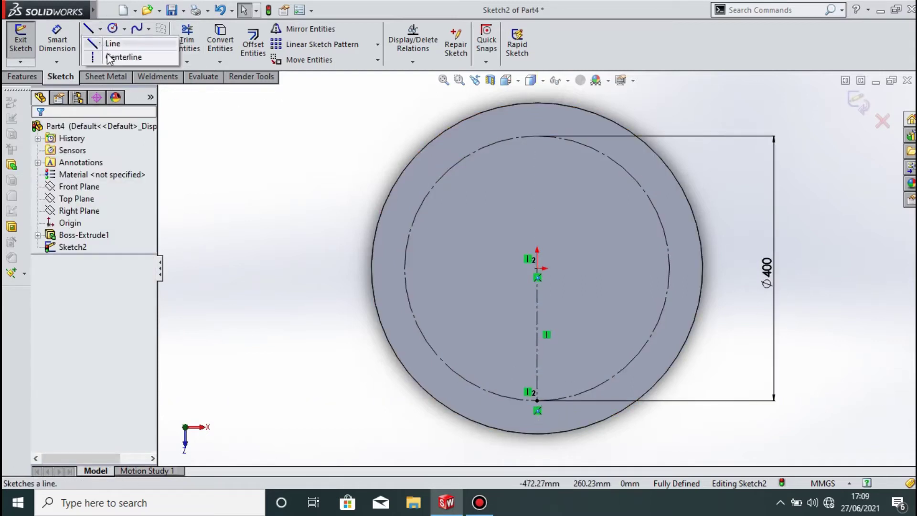
left_click(537, 268)
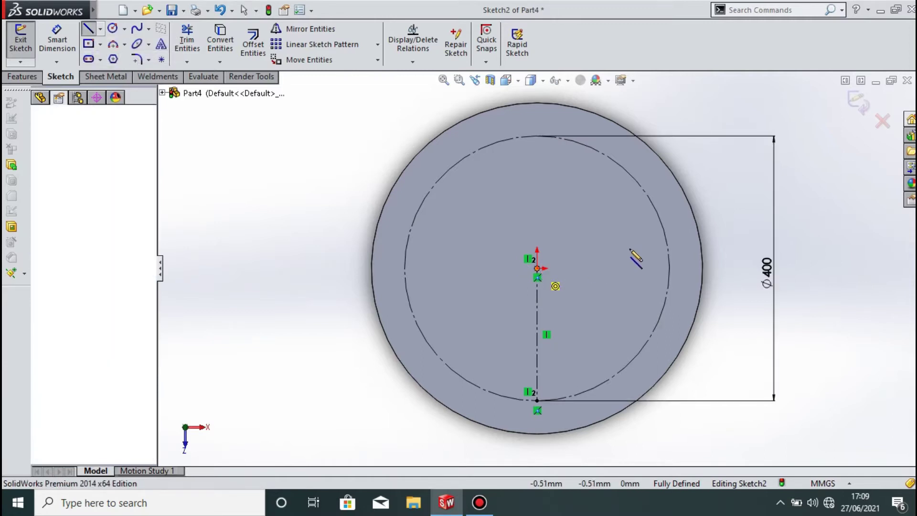
left_click(654, 206)
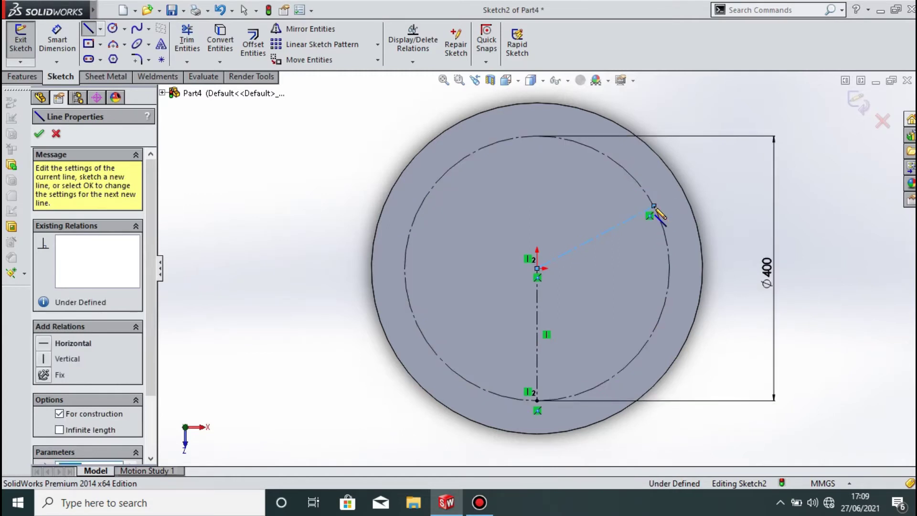
key("Escape")
key("Escape")
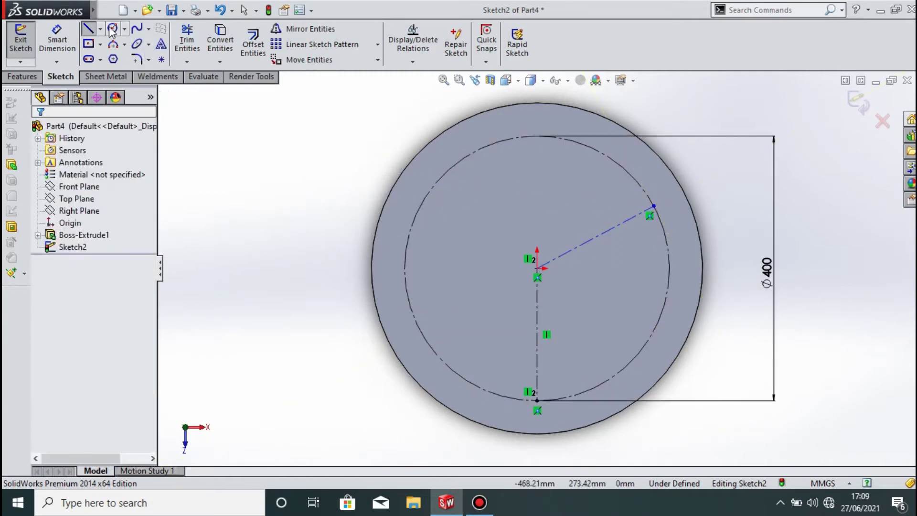
Draw a third centerline from the origin sloping slightly up and to the left, ending on the construction circle
left_click(99, 29)
left_click(115, 58)
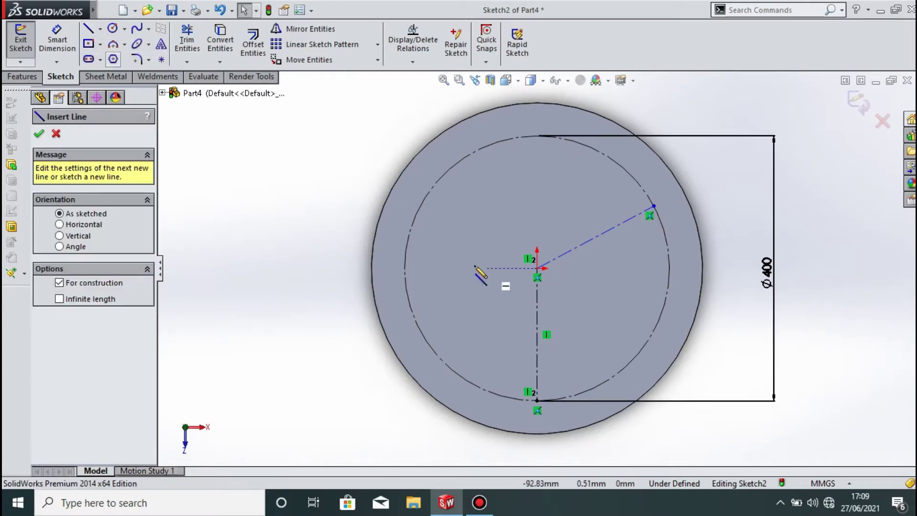
left_click(536, 269)
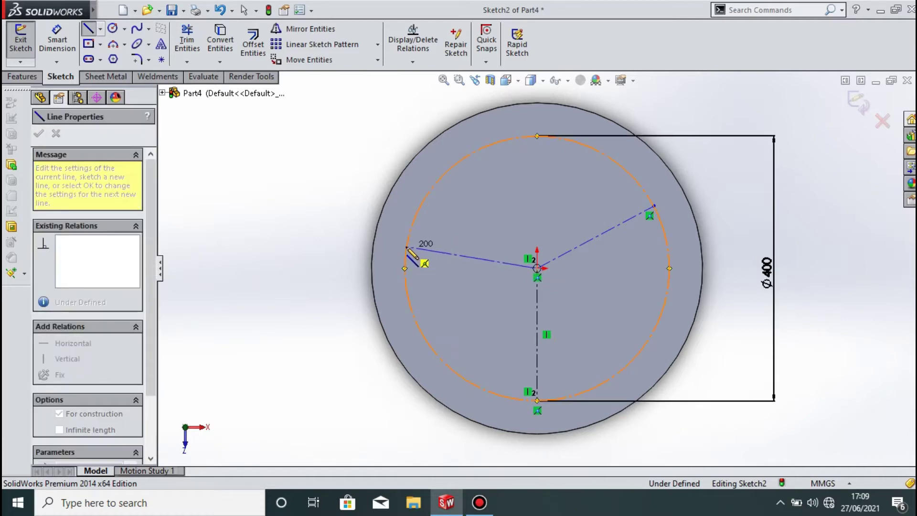
left_click(407, 247)
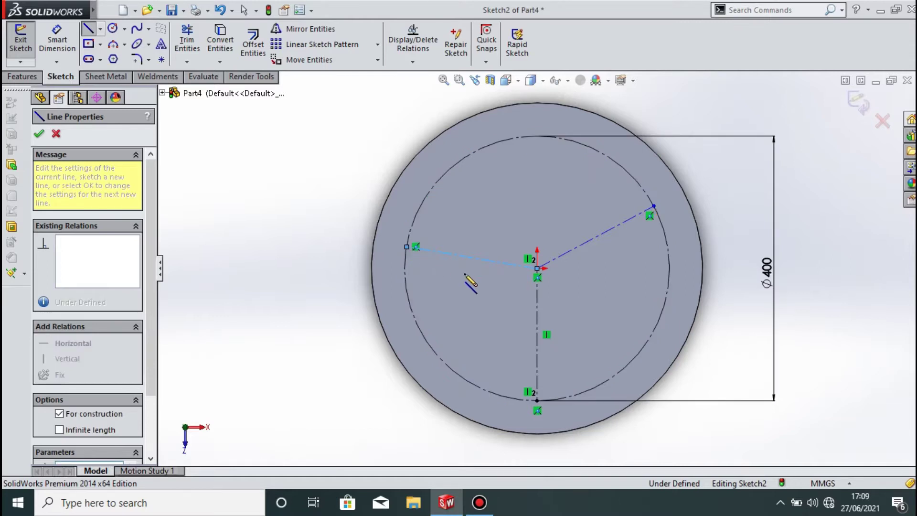
key("Escape")
Dimension the angle between the left and right sloping centerlines and set it to 120 degrees
right_click_drag(477, 269, 494, 259)
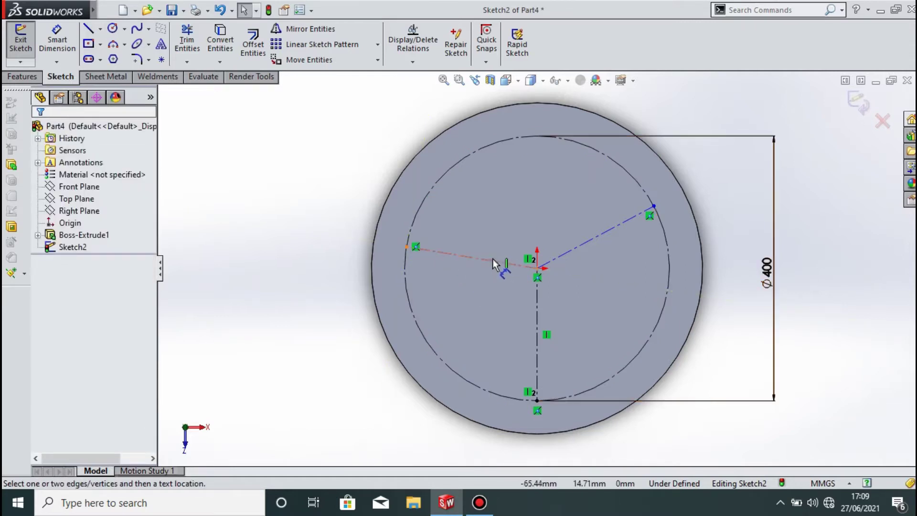
left_click(487, 261)
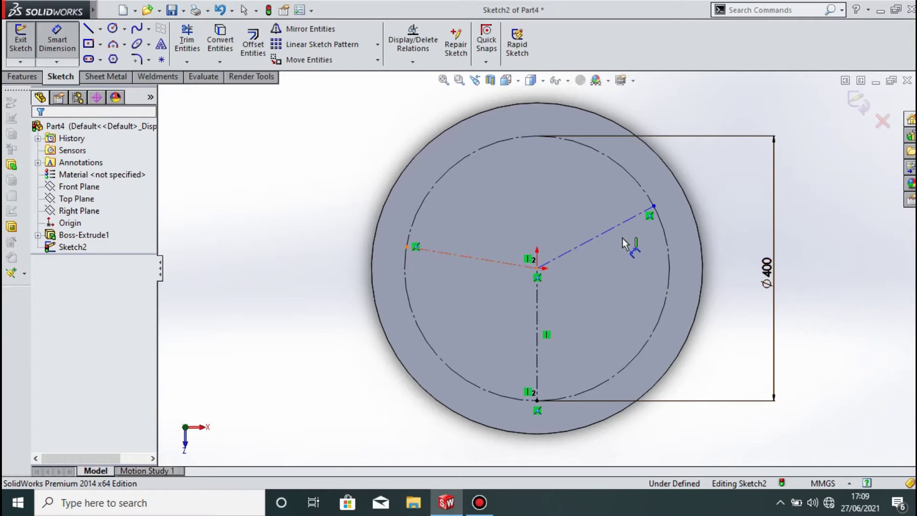
left_click(608, 232)
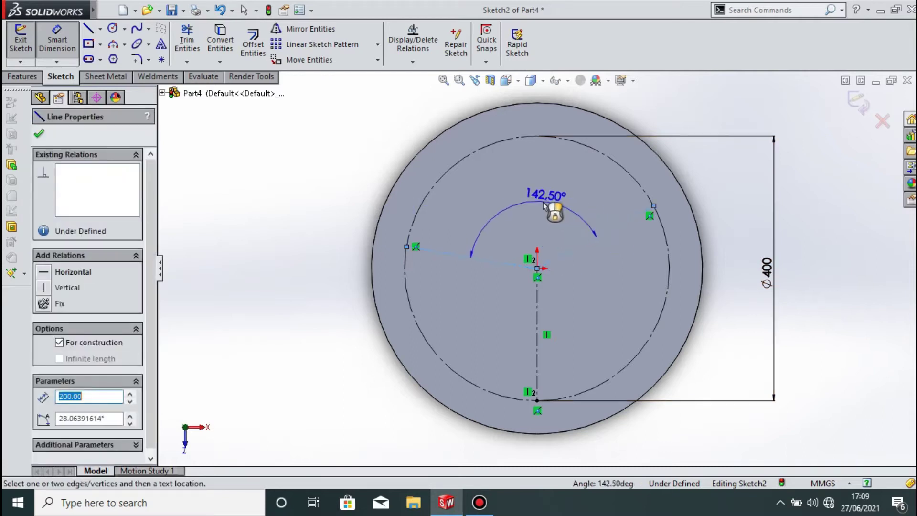
left_click(531, 203)
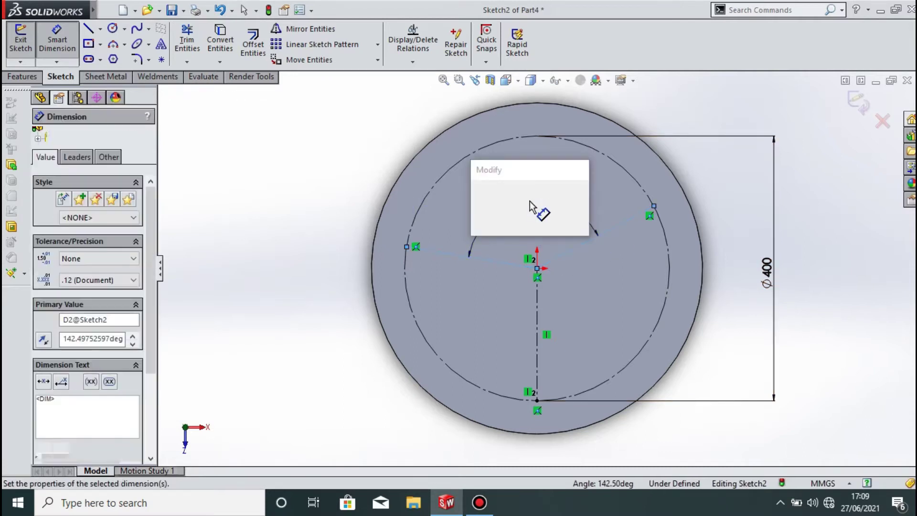
type("120")
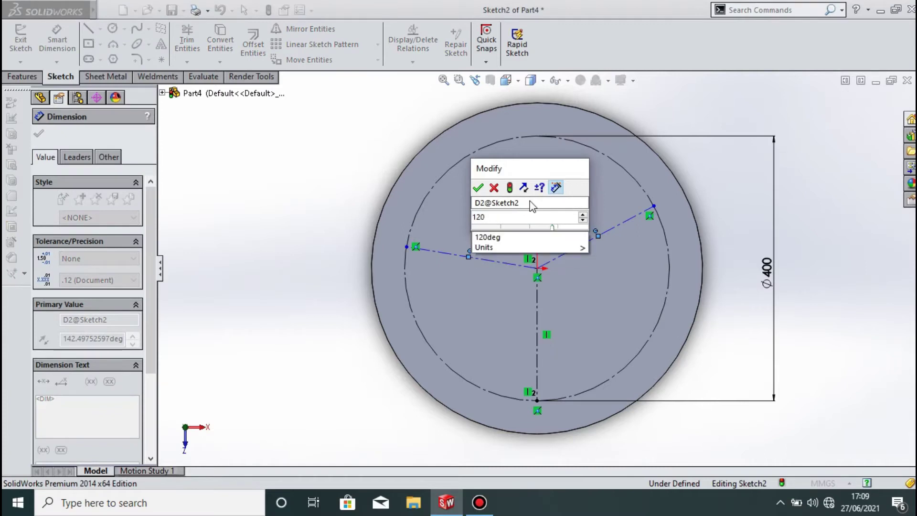
left_click(477, 188)
left_click(591, 262)
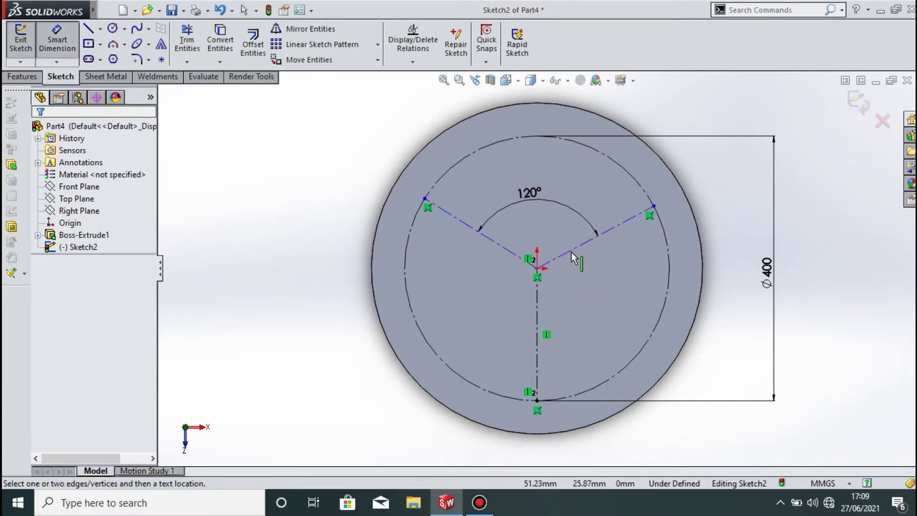
key("Escape")
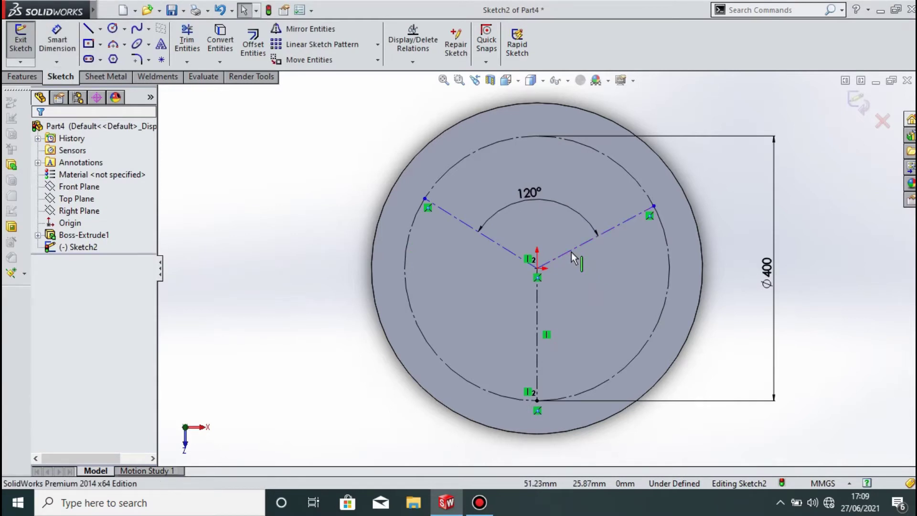
Dimension the angle between the right sloping centerline and the vertical centerline and set it to 120 degrees
left_click(571, 255)
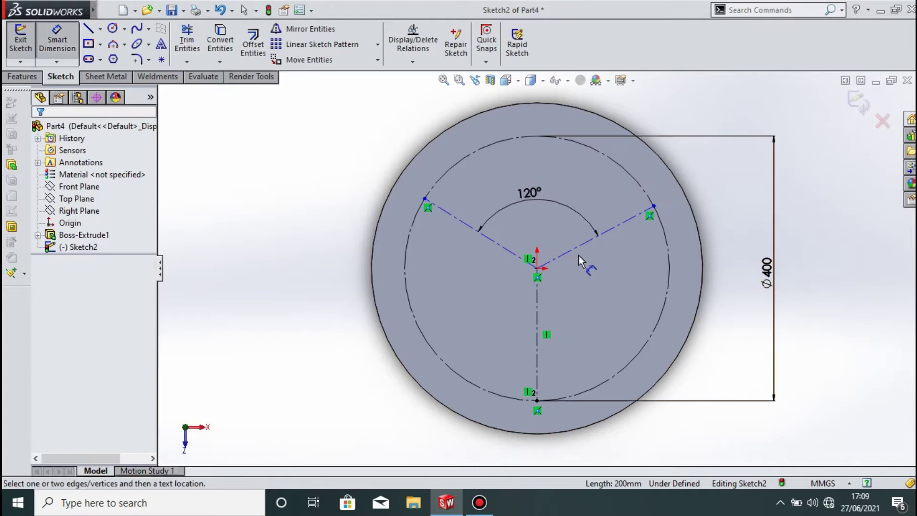
left_click(578, 248)
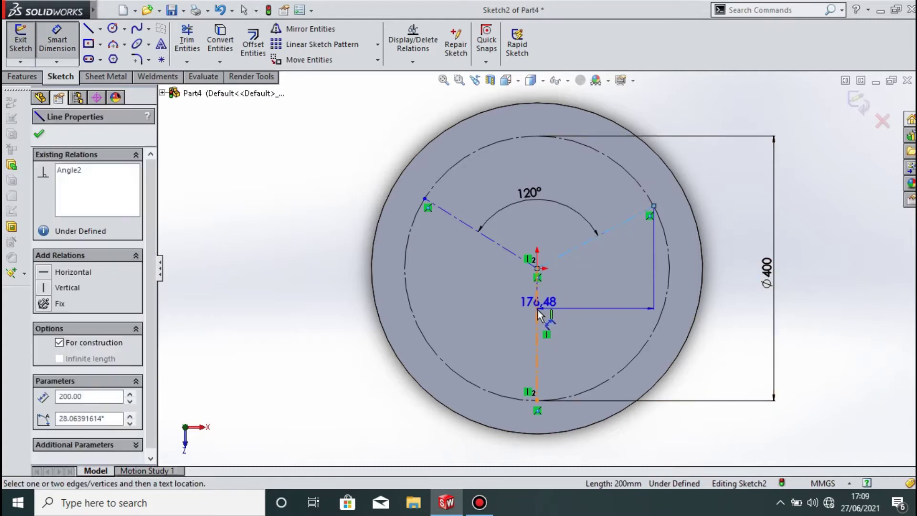
left_click(537, 313)
left_click(600, 327)
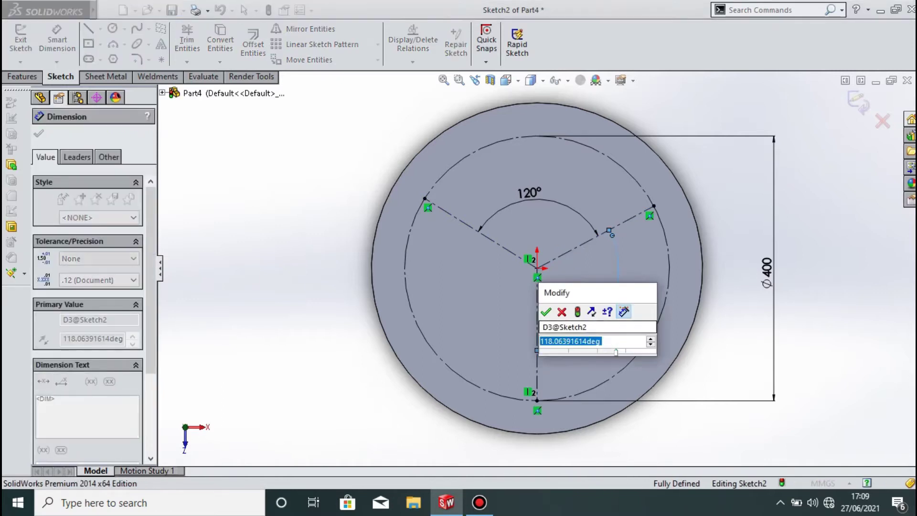
type("120")
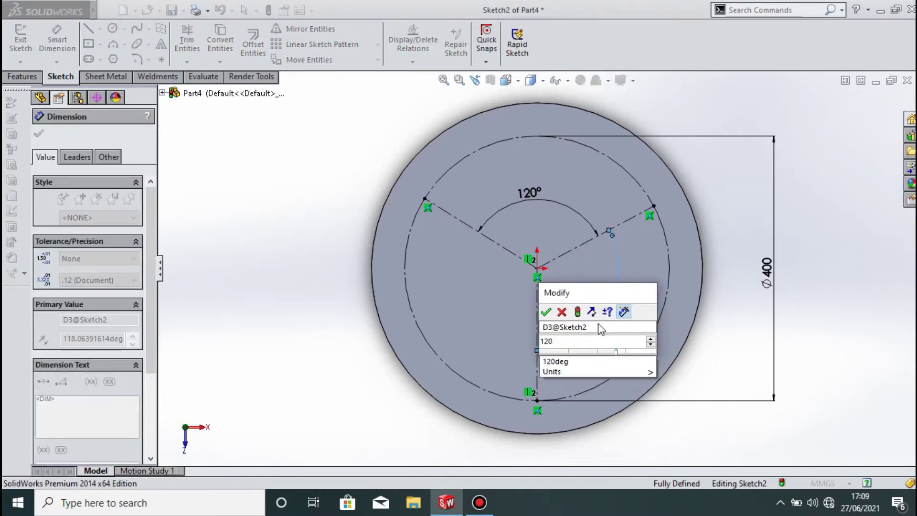
key("Return")
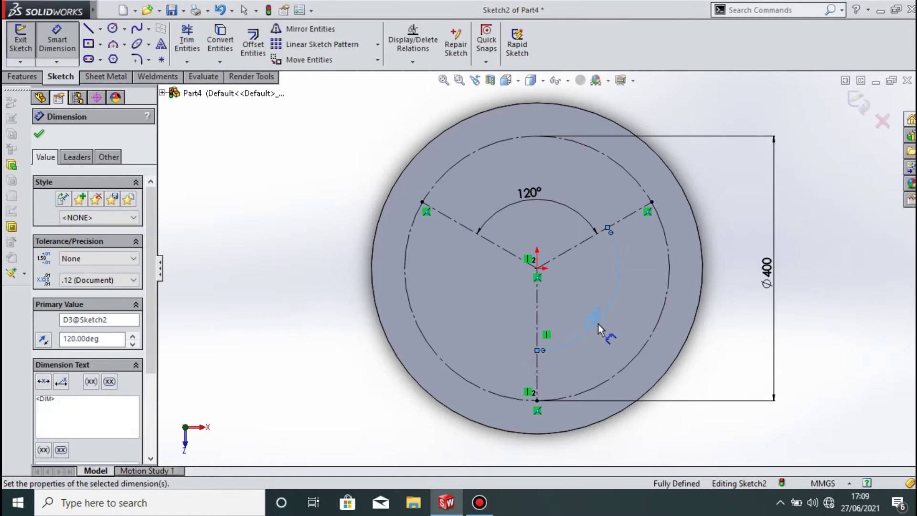
left_click(598, 322)
key("Escape")
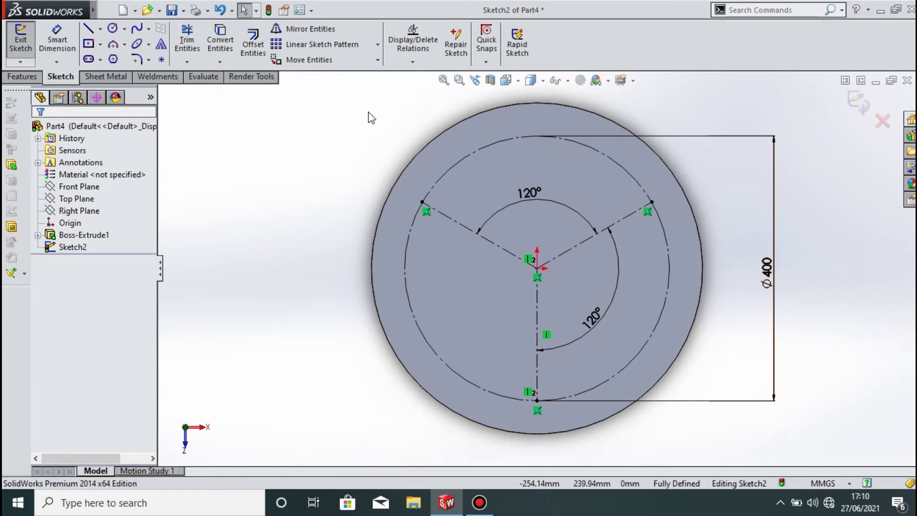
Draw a three-point arc of about 115 mm radius from the left centerline's outer end to the right centerline near the origin, bulging upward
left_click(114, 46)
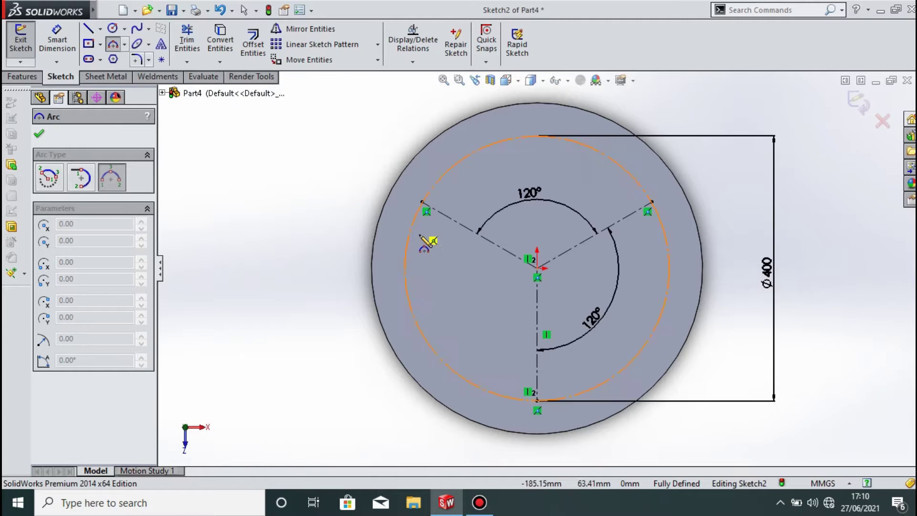
left_click(424, 203)
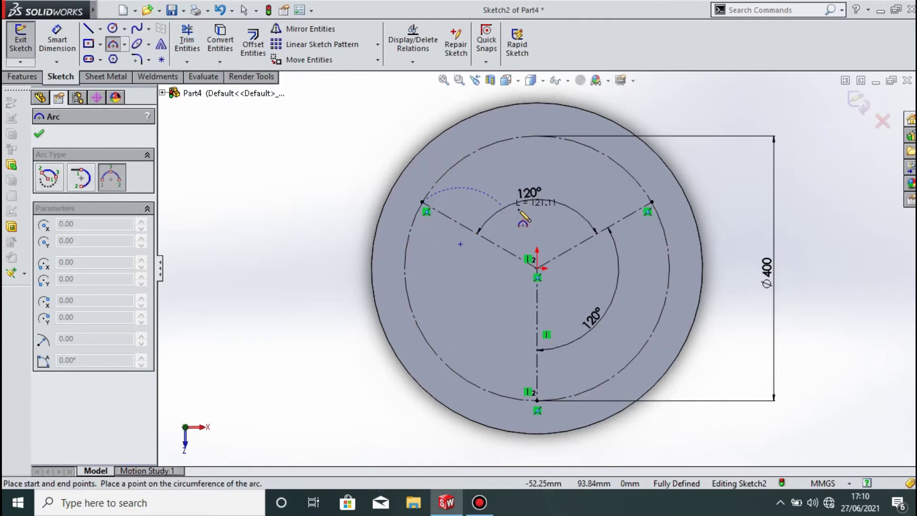
left_click(554, 254)
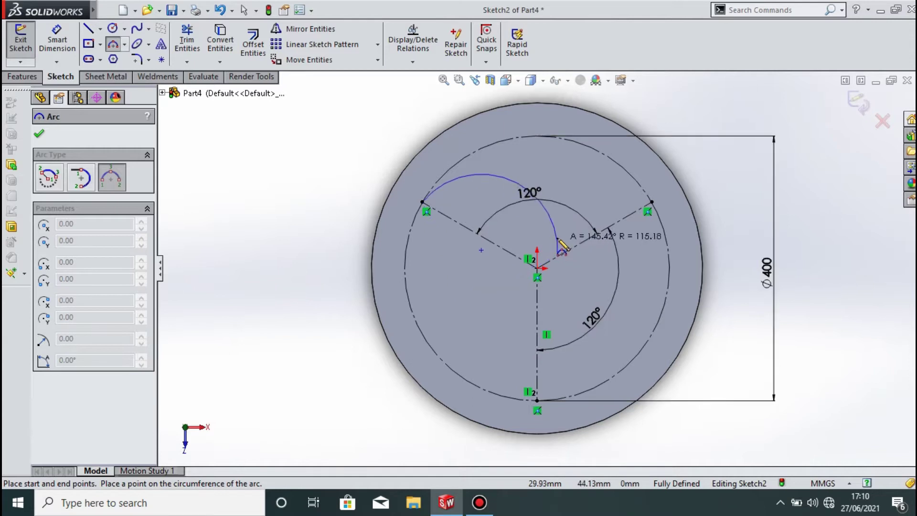
left_click(563, 246)
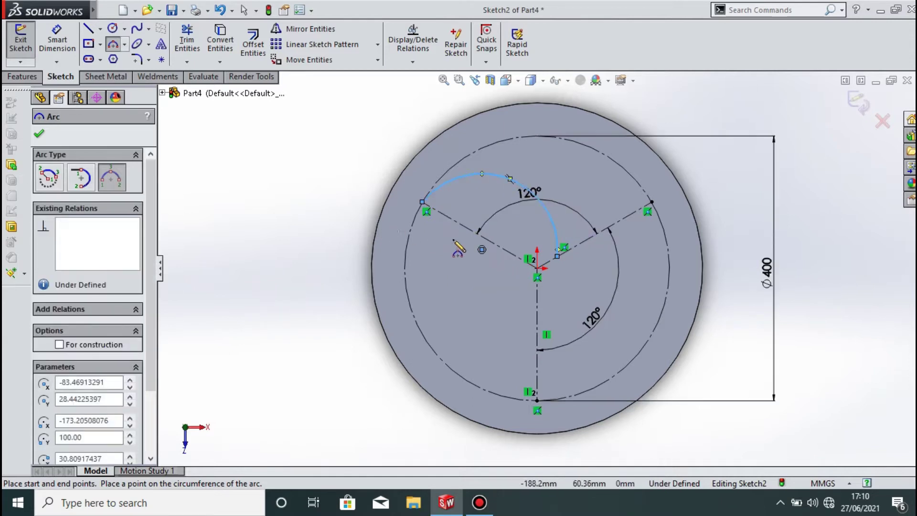
key("Escape")
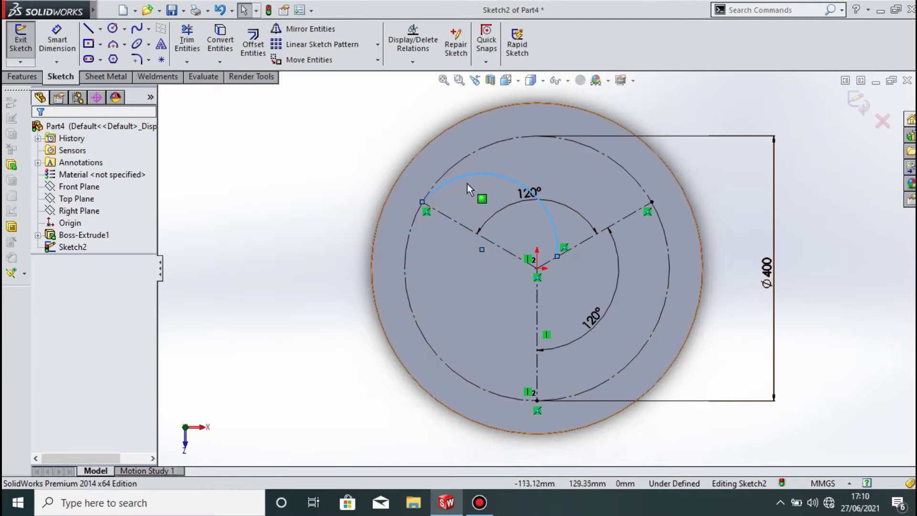
Dimension the arc's radius and set it to 110 mm
key("d")
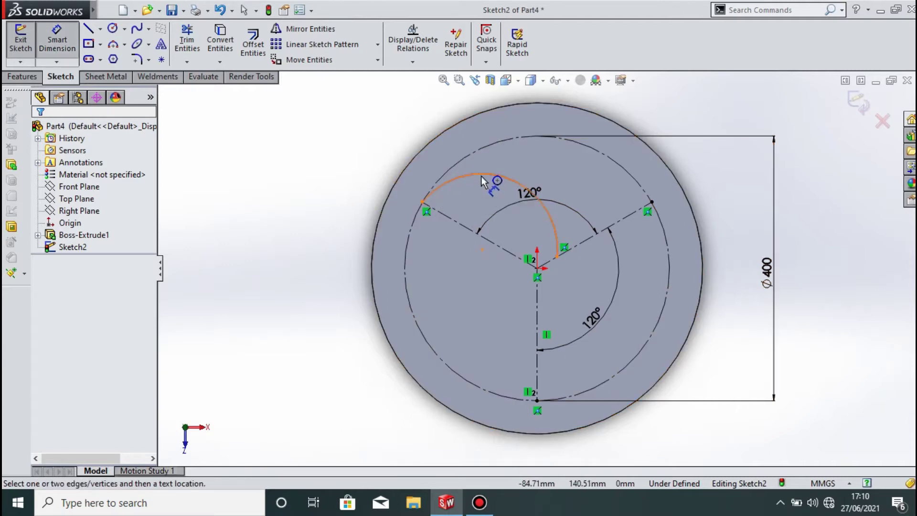
left_click(482, 172)
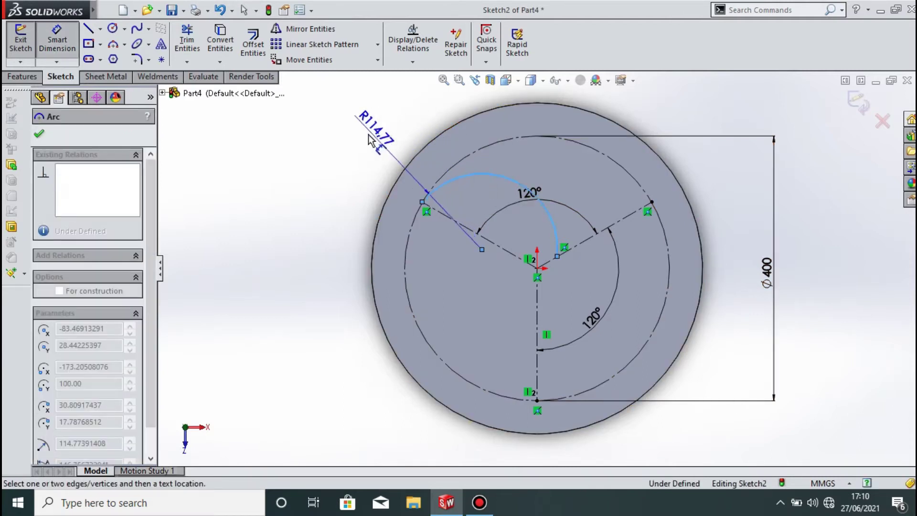
left_click(369, 138)
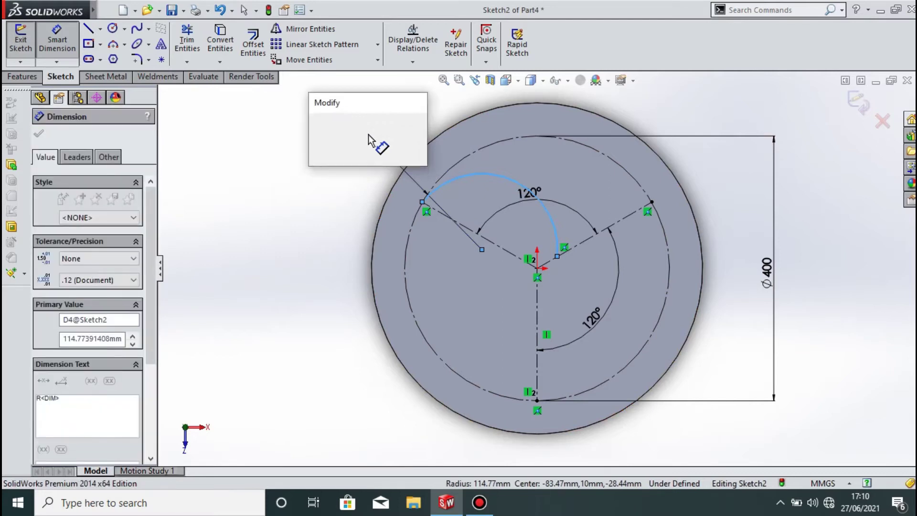
type("110")
key("Return")
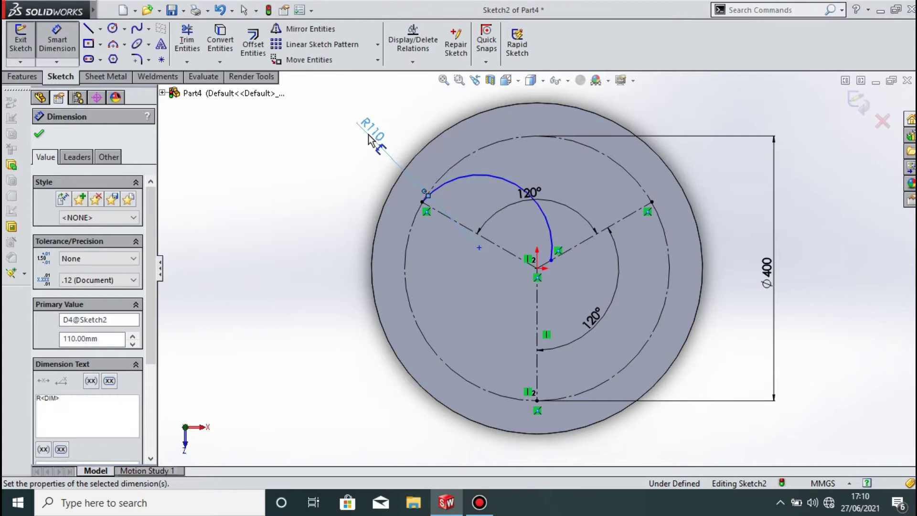
key("Escape")
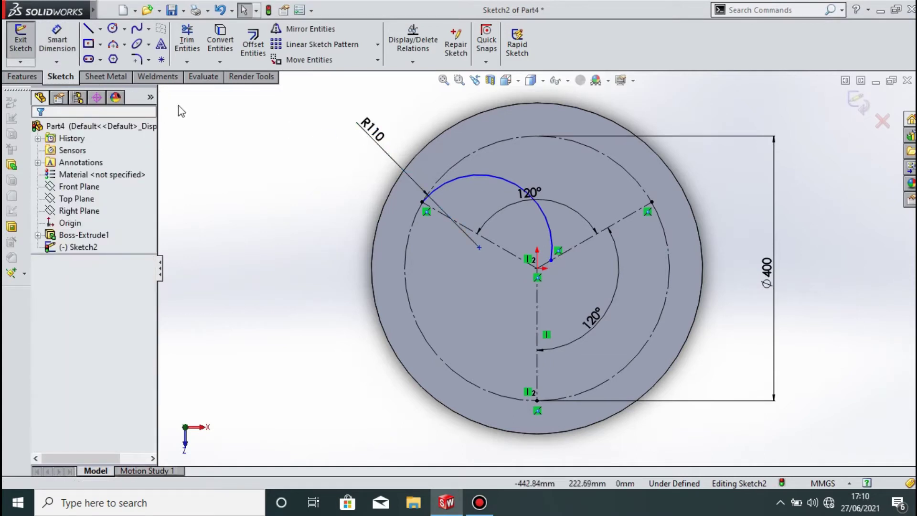
Draw two more outward-bulging three-point arcs: right centerline's outer end to the vertical centerline, and vertical centerline's lower end to the left centerline, radius about 119 mm
left_click(113, 46)
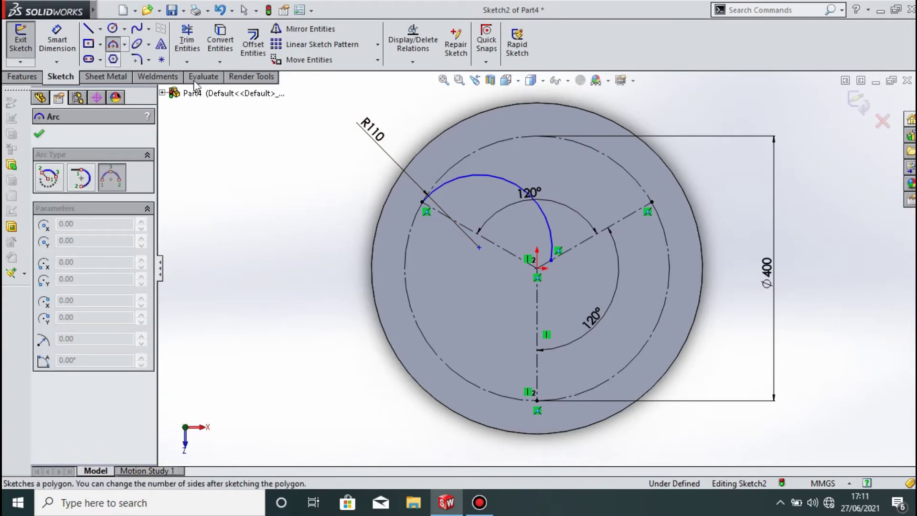
left_click(652, 202)
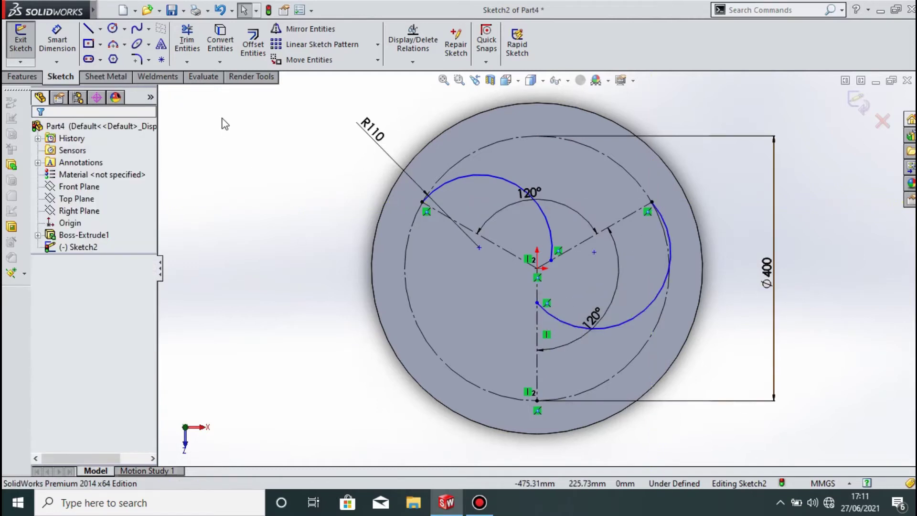
left_click(113, 44)
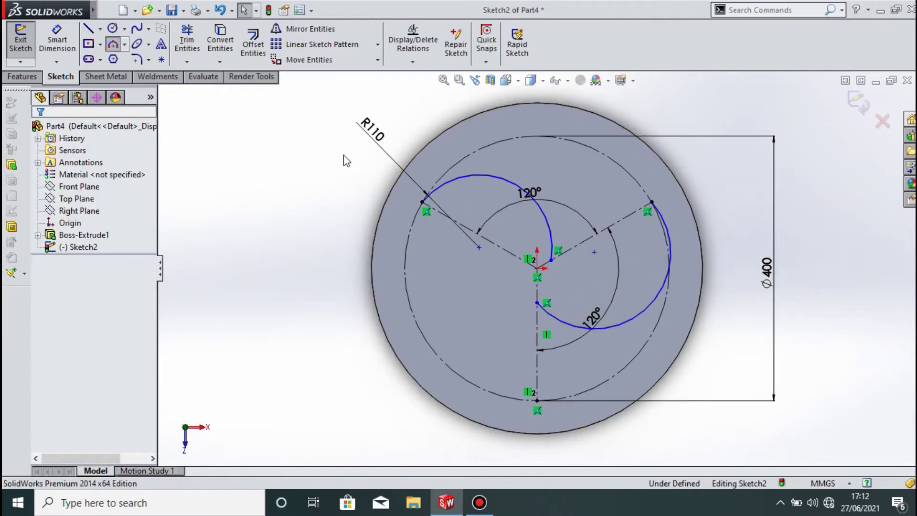
left_click(536, 400)
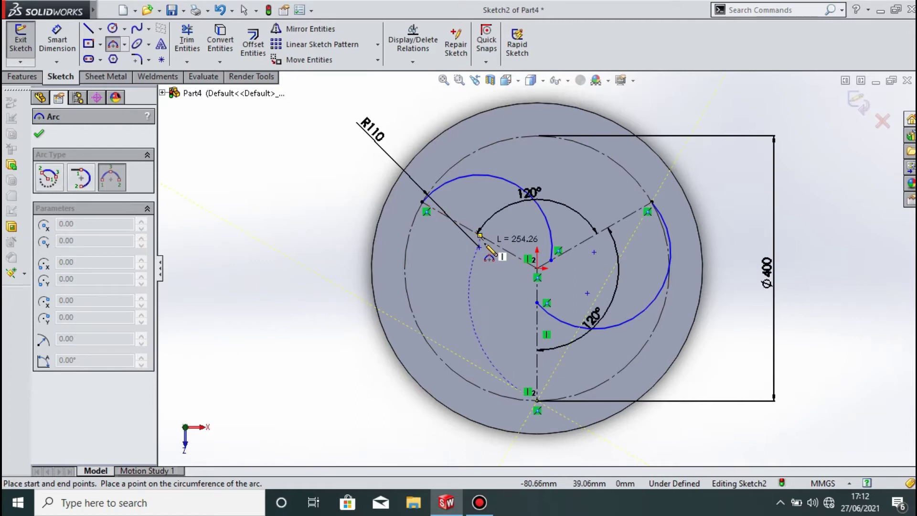
left_click(499, 247)
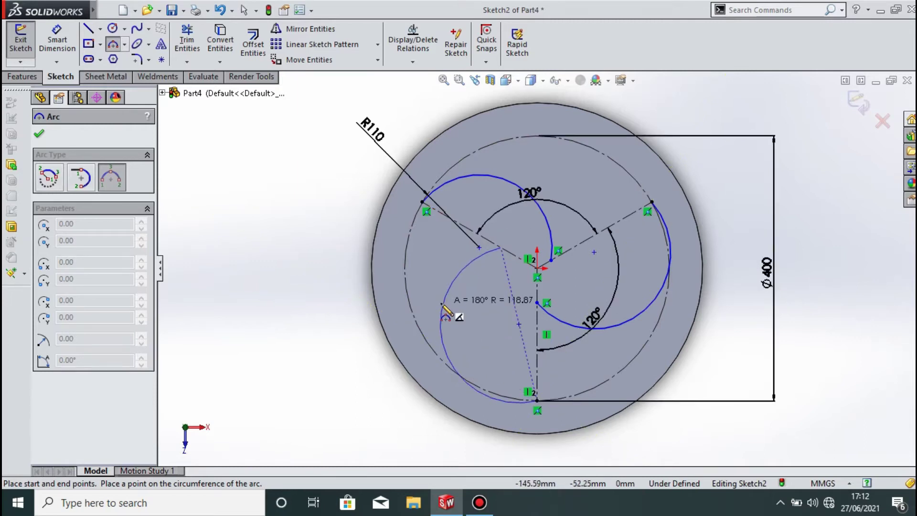
left_click(442, 305)
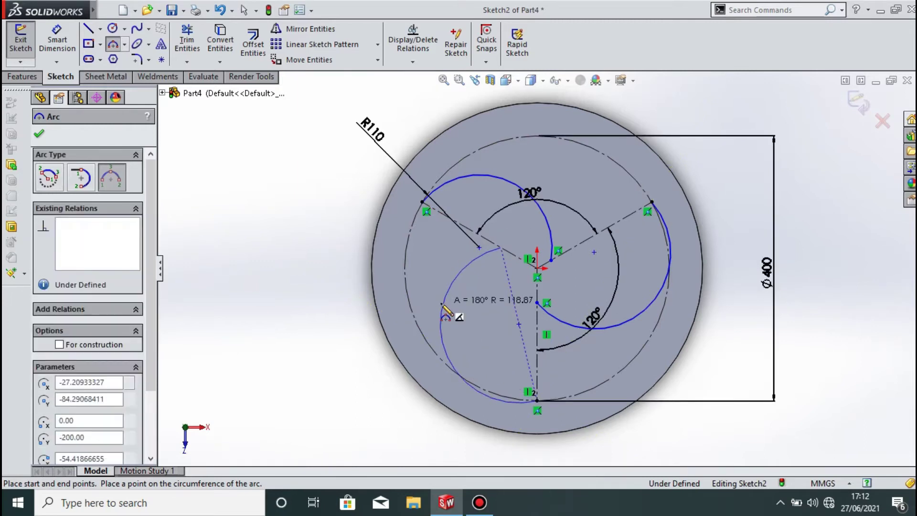
key("Escape")
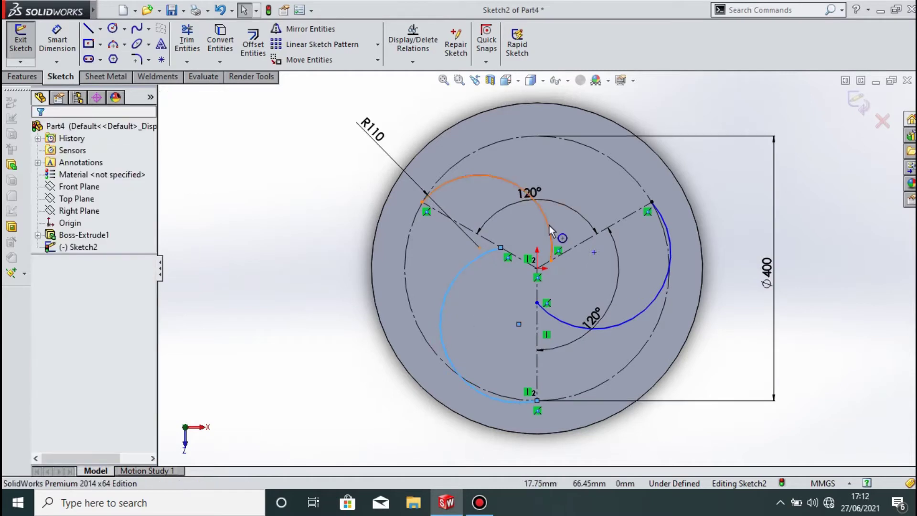
Dimension the distance from the lower-left arc's inner end on the left centerline to the origin and set it to 35 mm
scroll(556, 278, "down", 2)
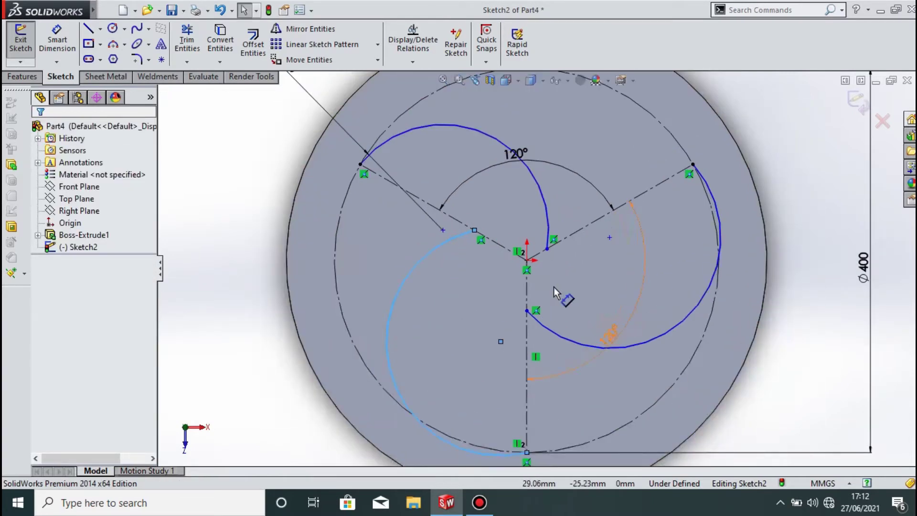
right_click_drag(526, 279, 526, 253)
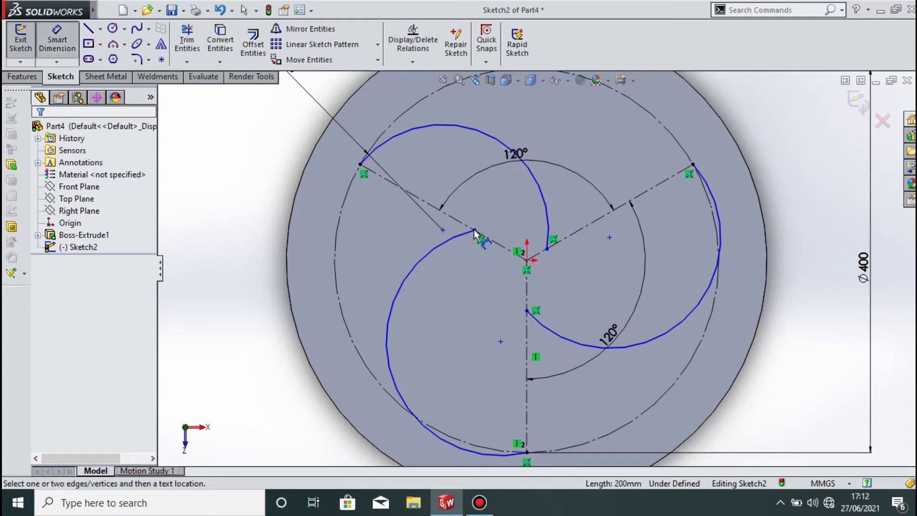
left_click(474, 232)
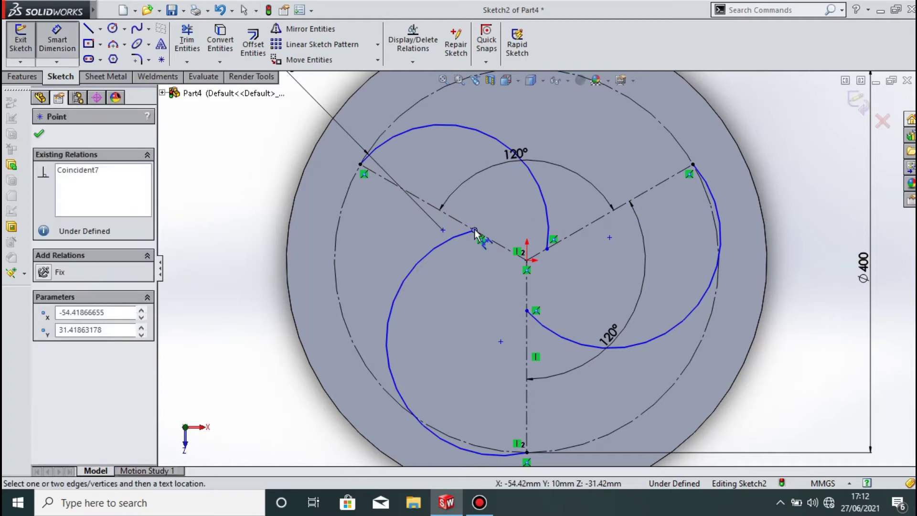
left_click(527, 260)
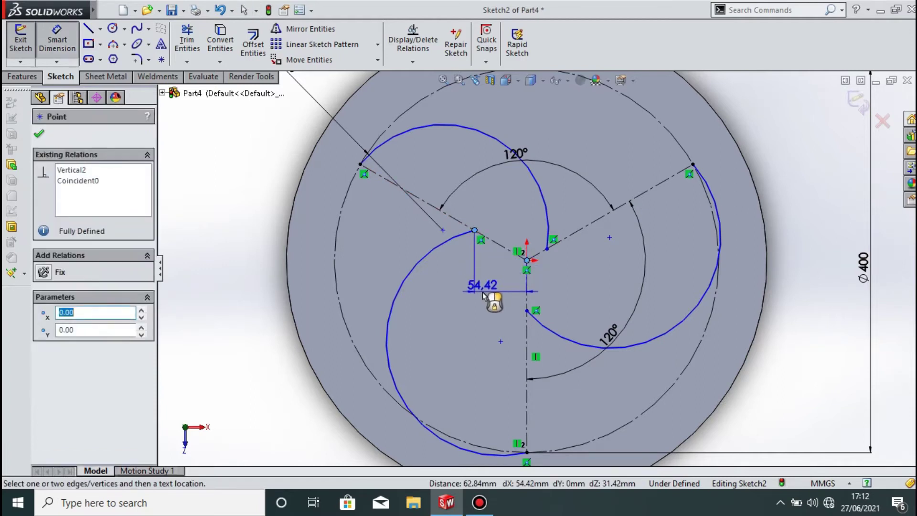
left_click(472, 302)
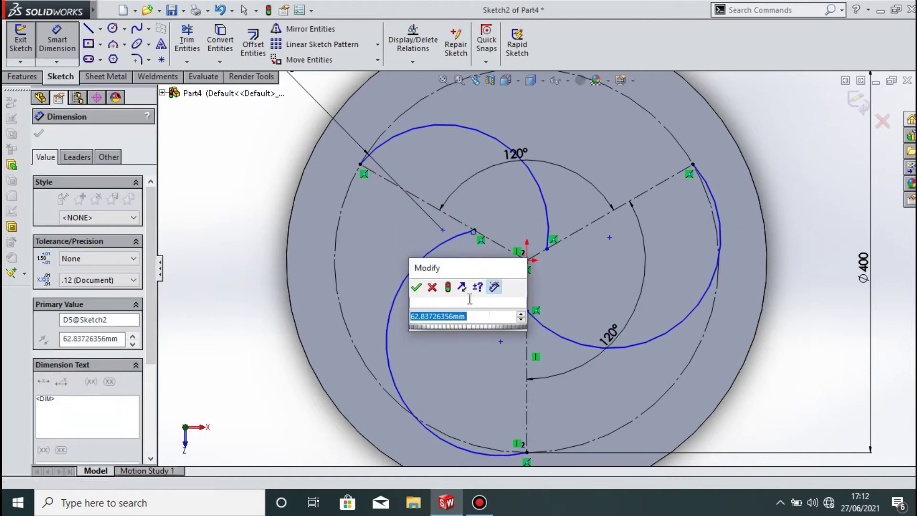
type("35")
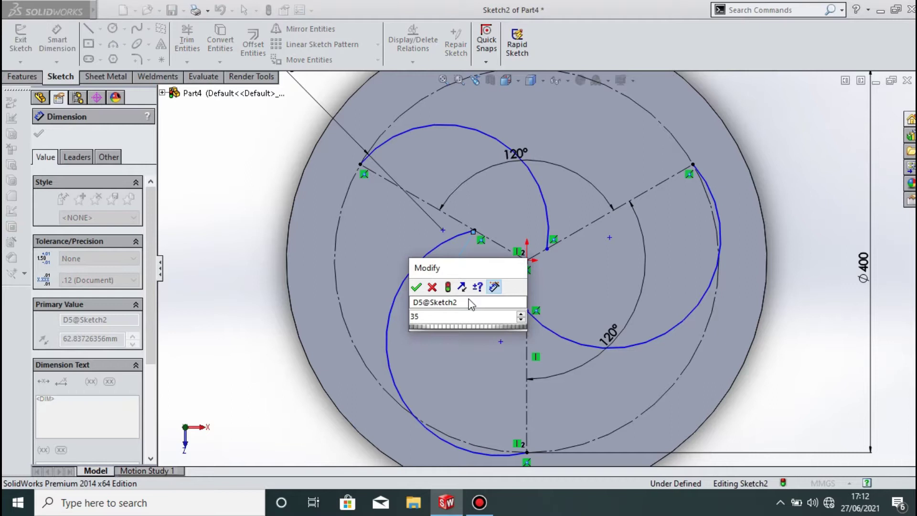
key("Return")
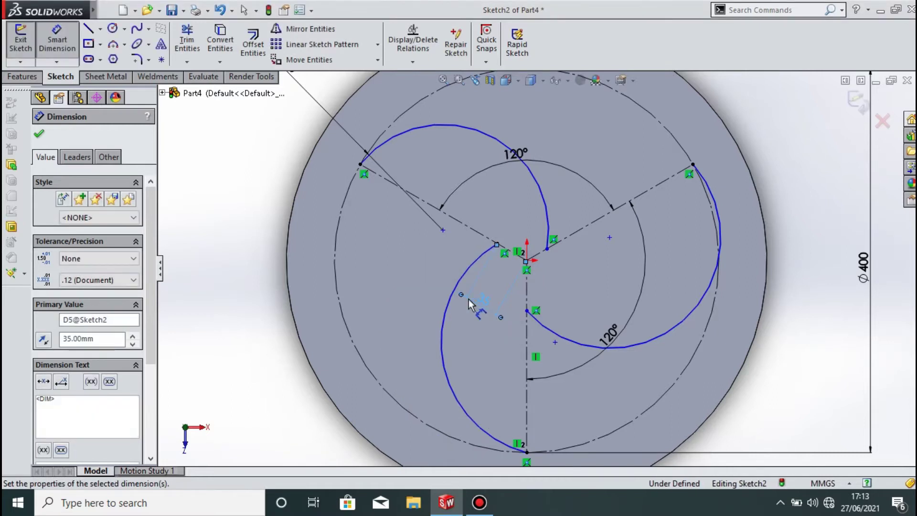
left_click(542, 273)
Dimension the distance from the right arc's inner end on the vertical centerline to the origin and set it to 35 mm
key("d")
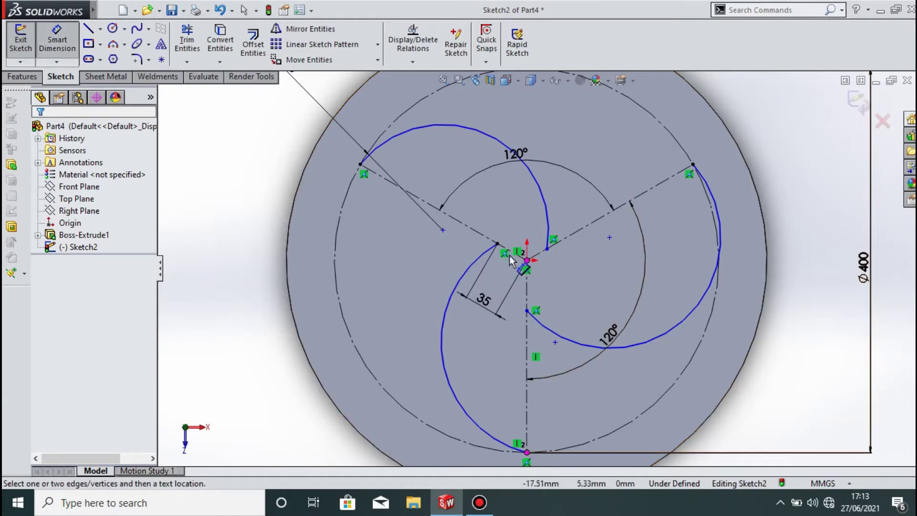
scroll(545, 260, "down", 4)
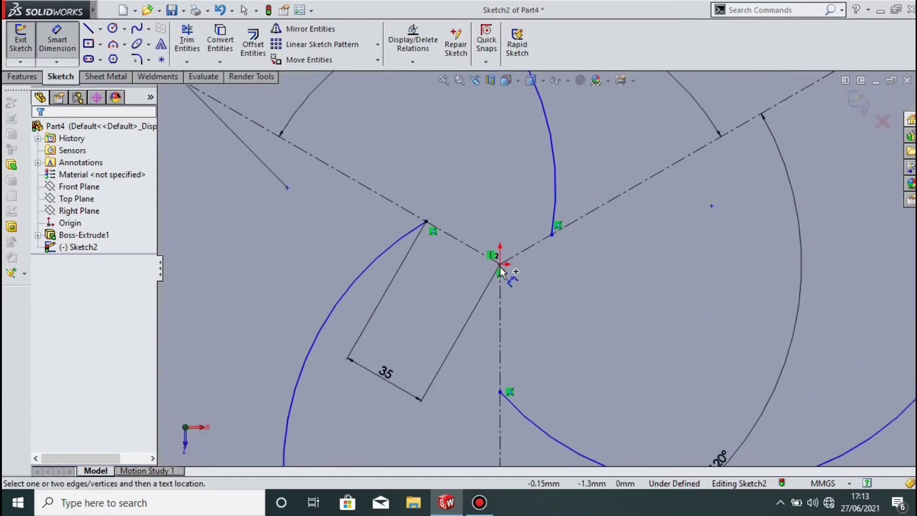
left_click(500, 392)
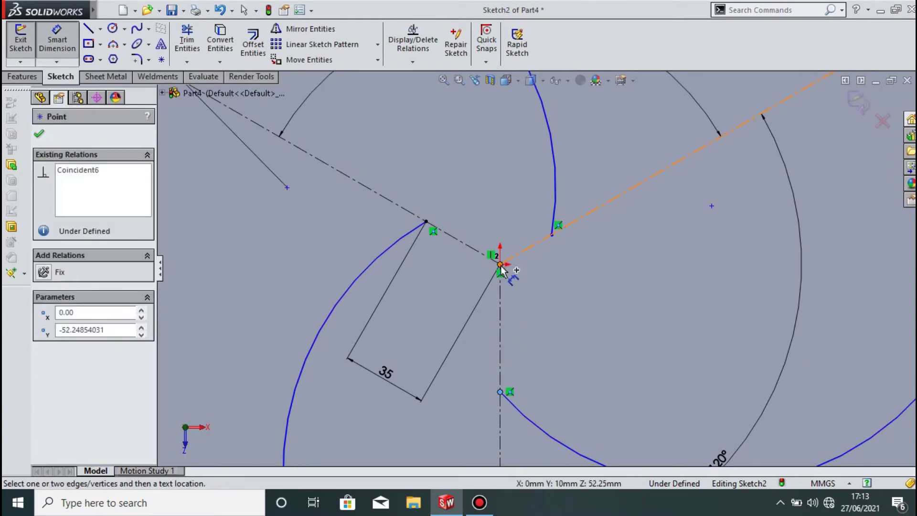
left_click(500, 264, "ctrl")
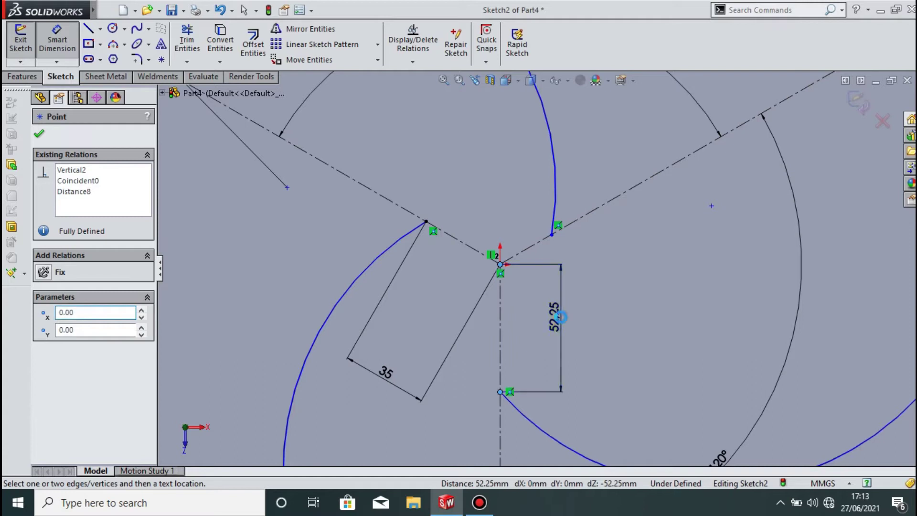
left_click(561, 317)
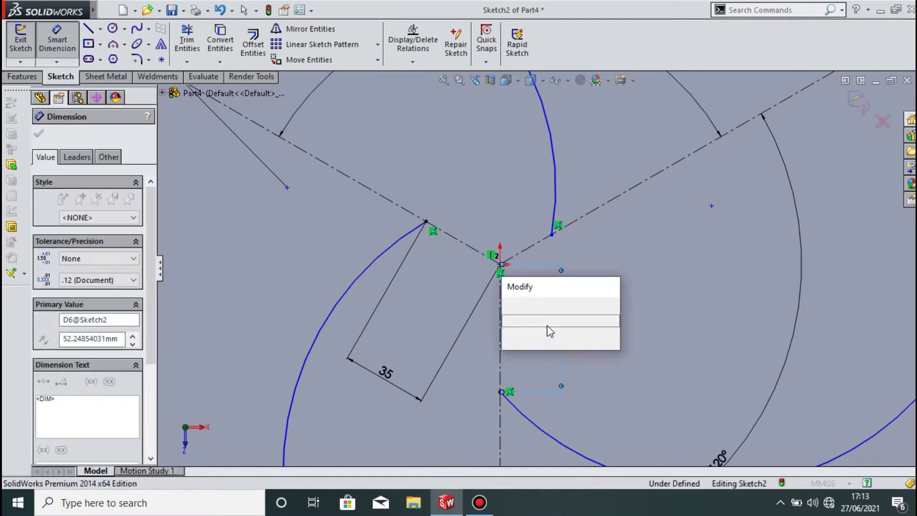
type("35")
key("Return")
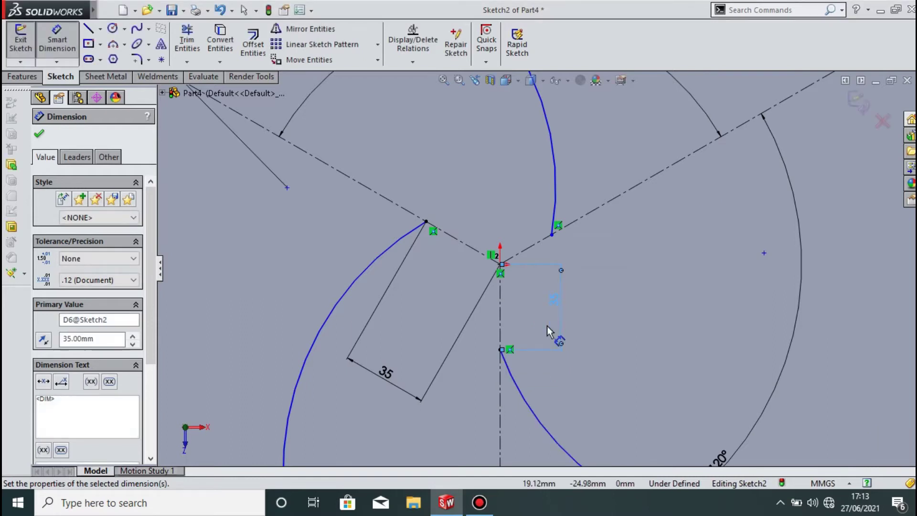
key("Escape")
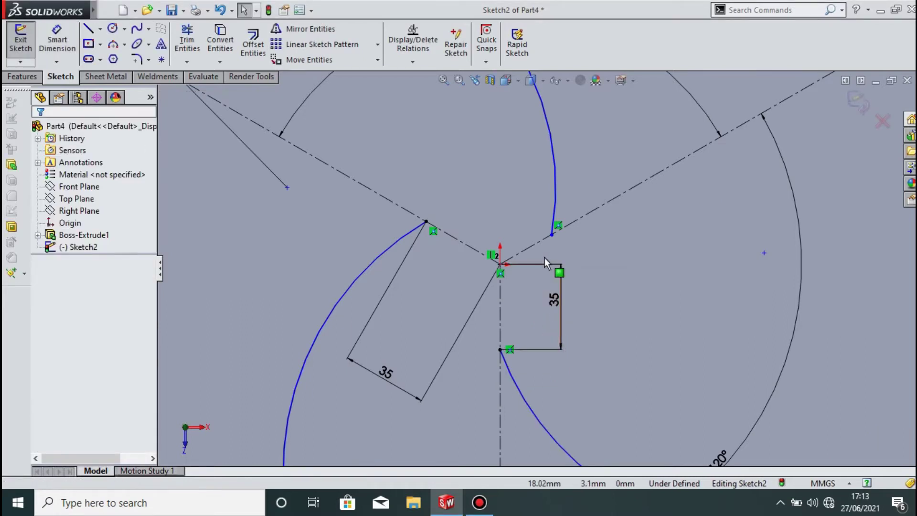
Dimension the distance from the upper arc's inner end on the right centerline to the origin and set it to 35 mm
key("Return")
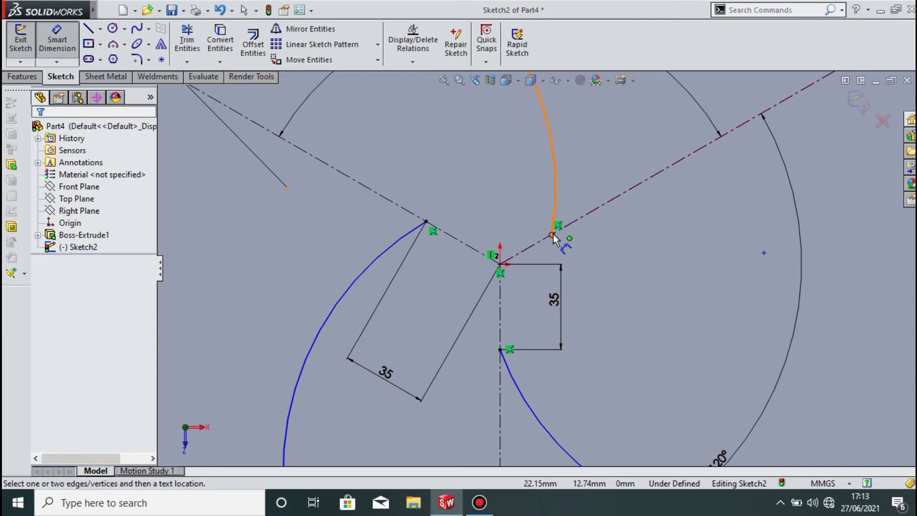
left_click(552, 235)
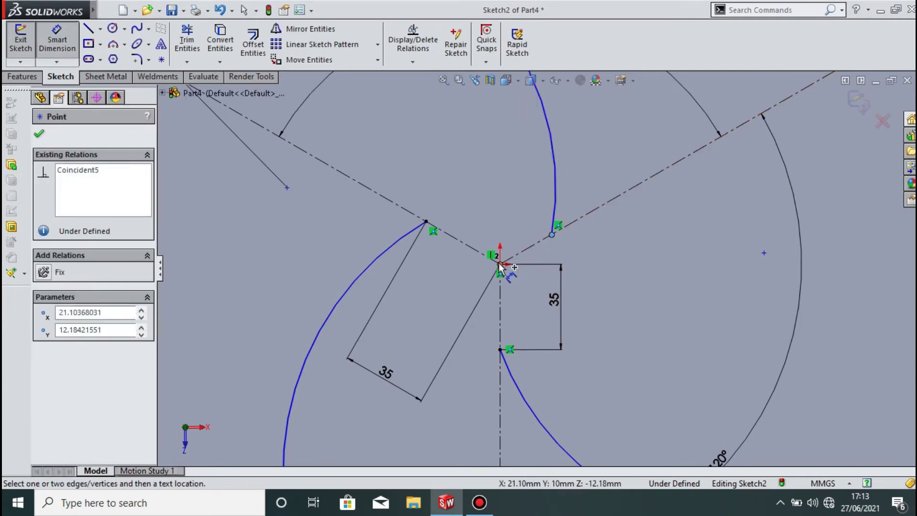
left_click(500, 265)
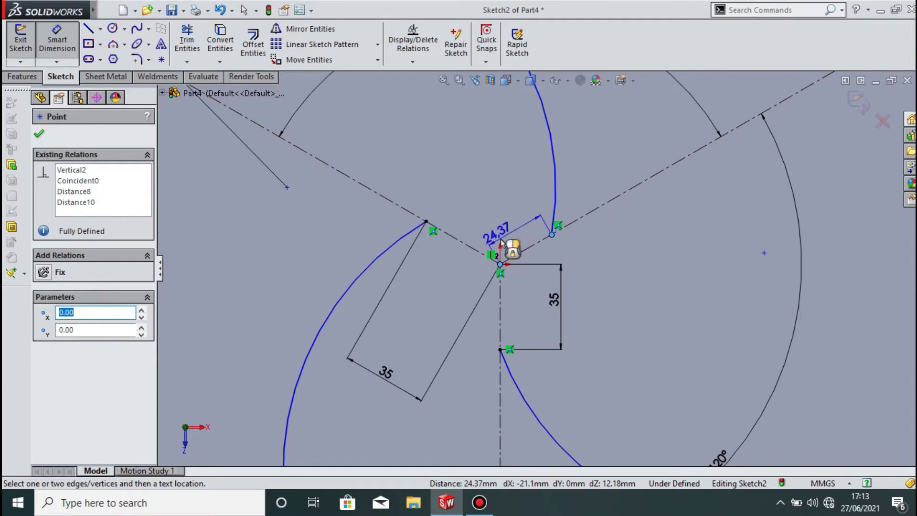
left_click(501, 242)
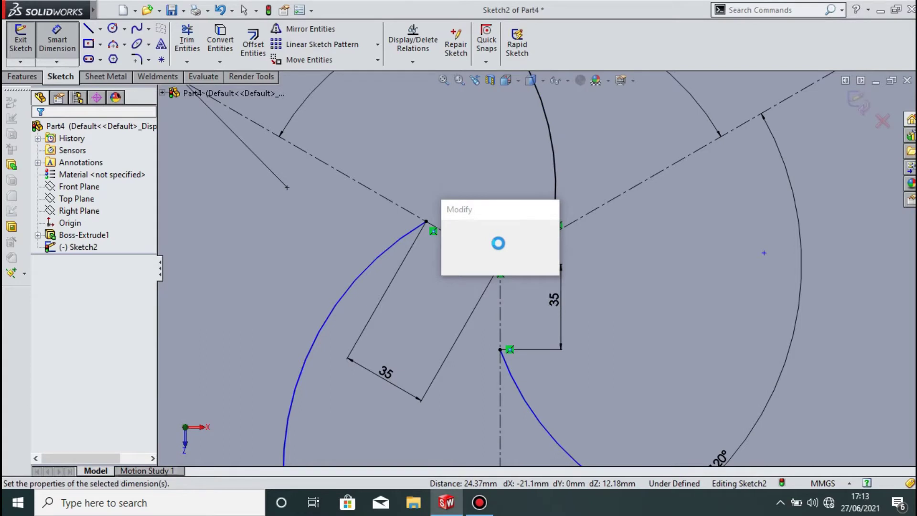
type("35")
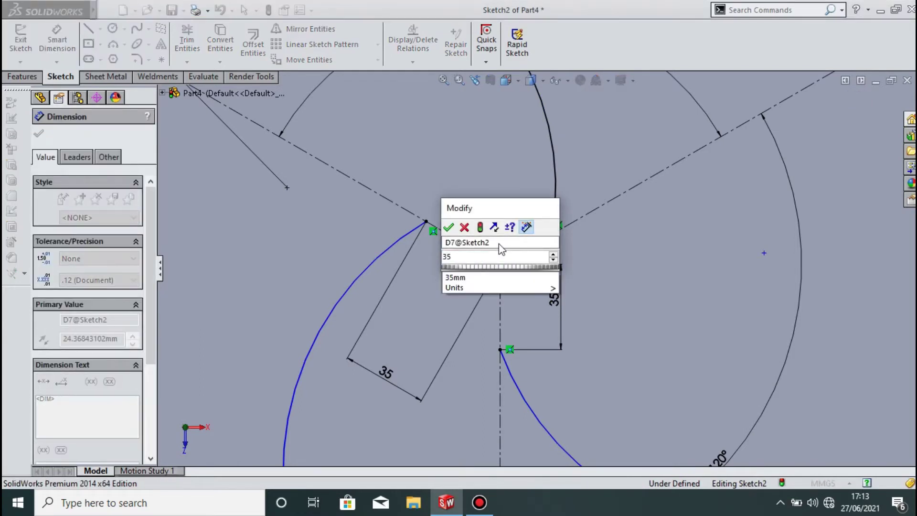
key("Return")
key("Return")
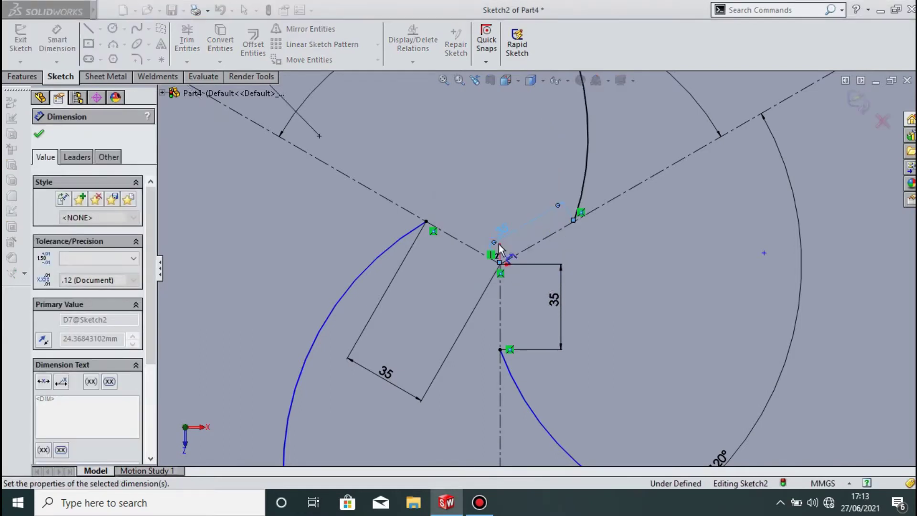
left_click(625, 226)
Apply an Equal relation to all three arcs so they share the same radius
scroll(621, 235, "up", 4)
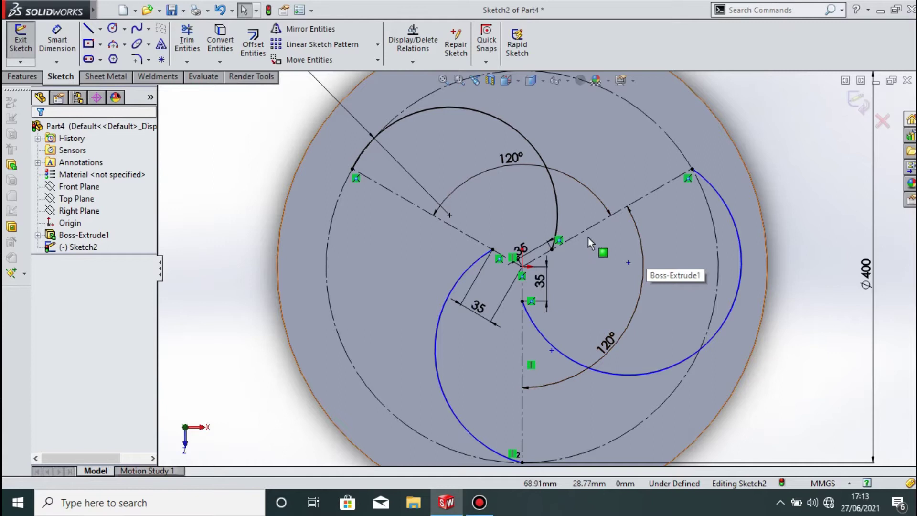
scroll(588, 236, "down", 2)
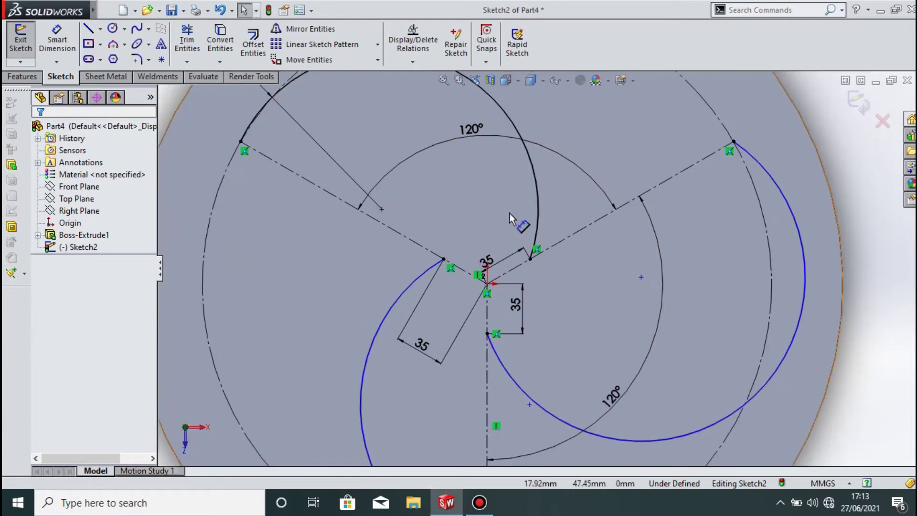
left_click(538, 200)
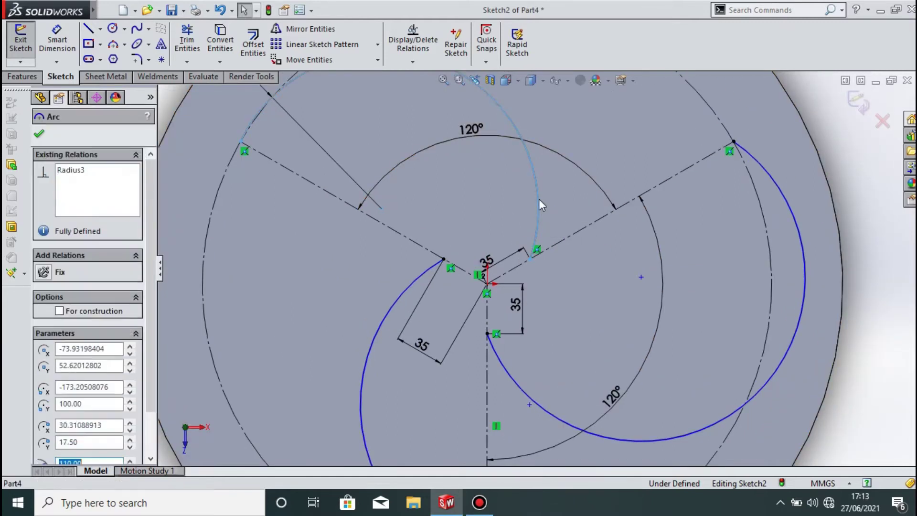
left_click(500, 357, "ctrl")
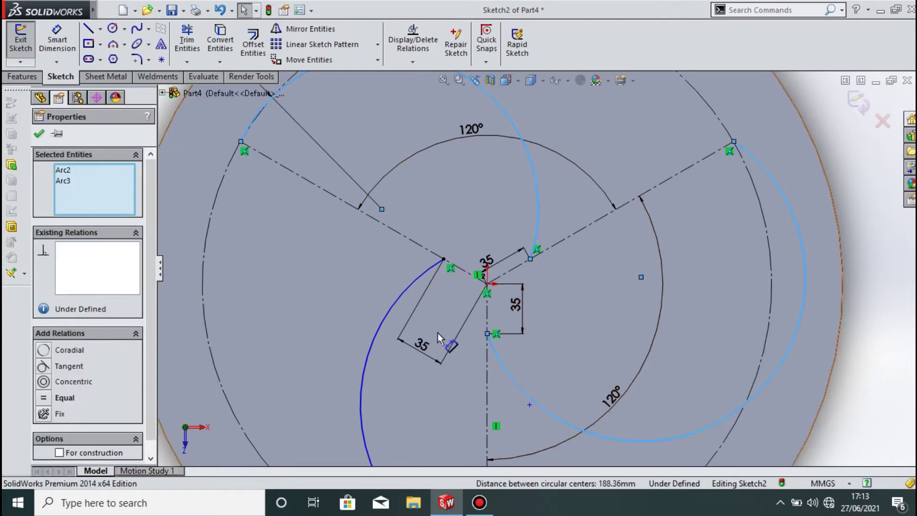
left_click(396, 300)
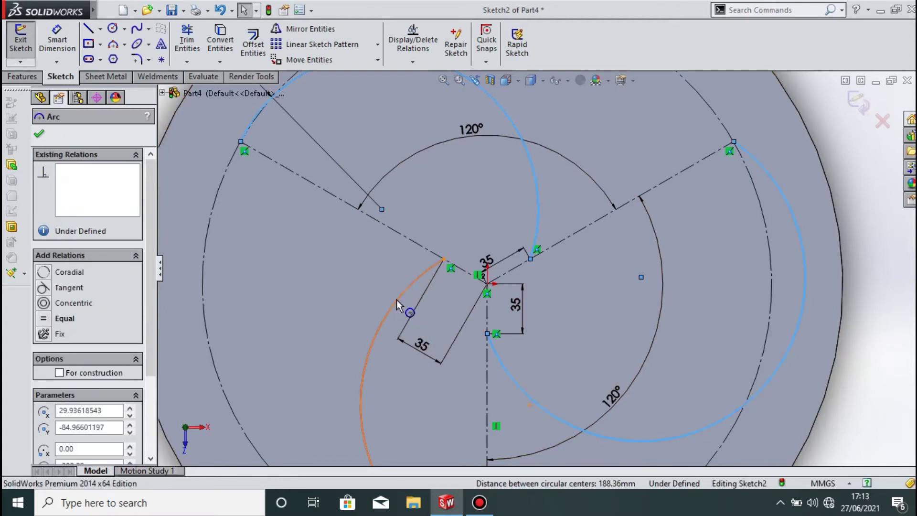
left_click(397, 299, "ctrl")
left_click(44, 383)
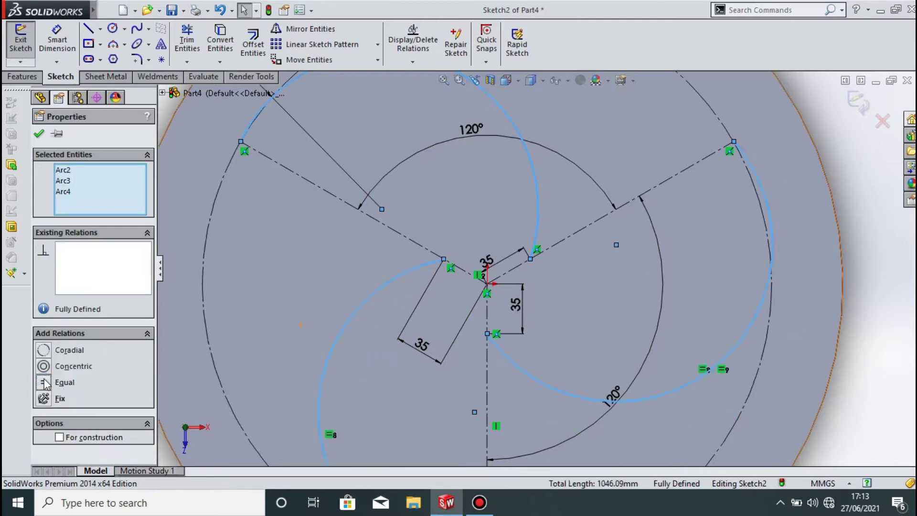
key("f")
left_click(638, 352)
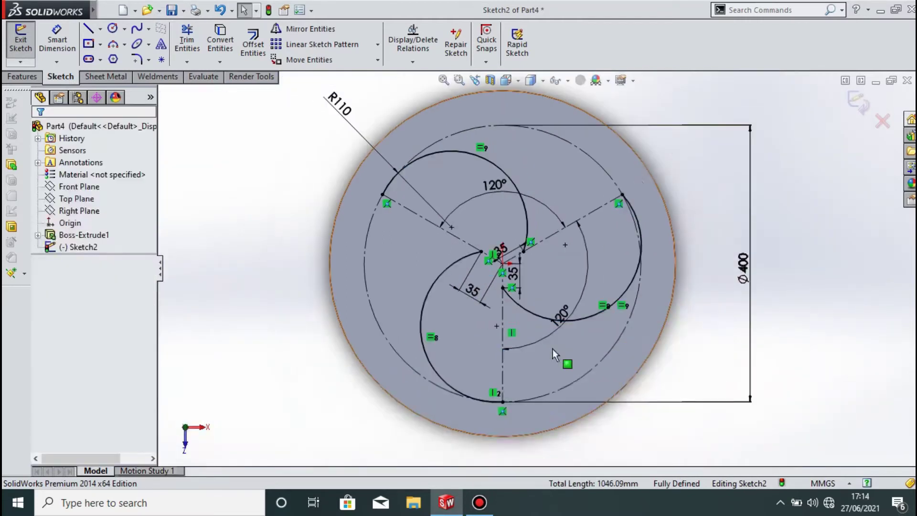
Extrude the three arcs as a Blind boss 1000 mm deep, with a 10 mm one-direction thin feature merged with the disc
left_click(35, 80)
left_click(27, 45)
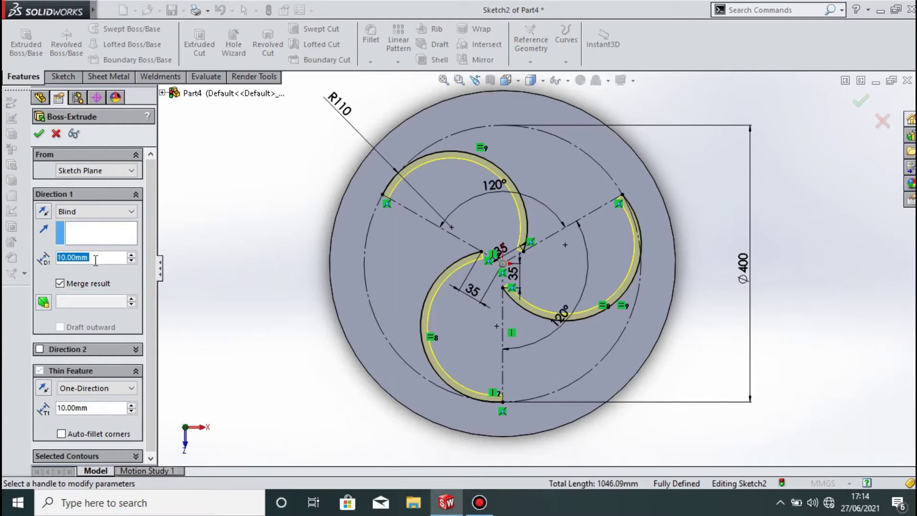
type("100")
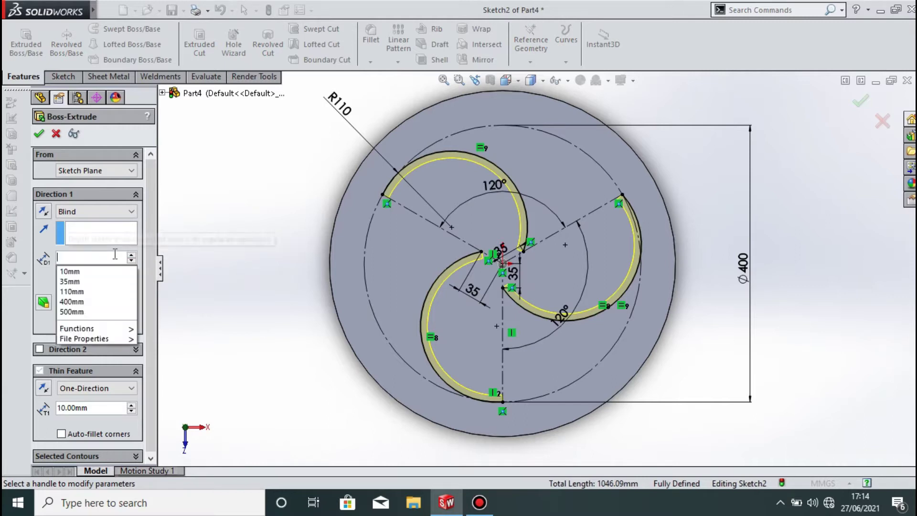
type("0")
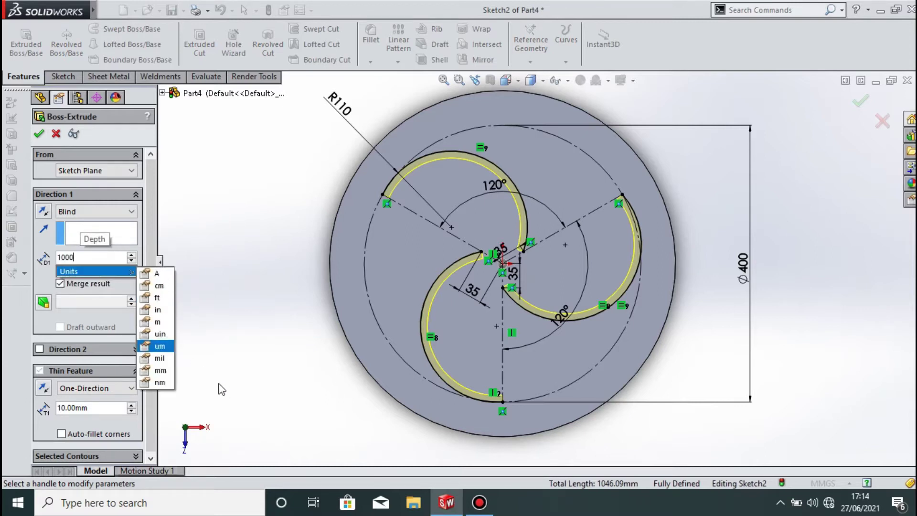
left_click(106, 259)
mouse_move(119, 270)
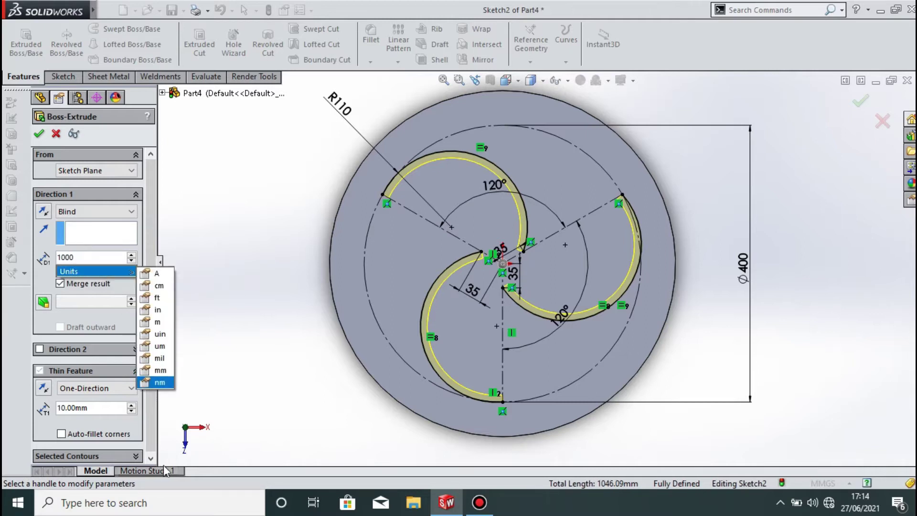
left_click(101, 257)
key("Return")
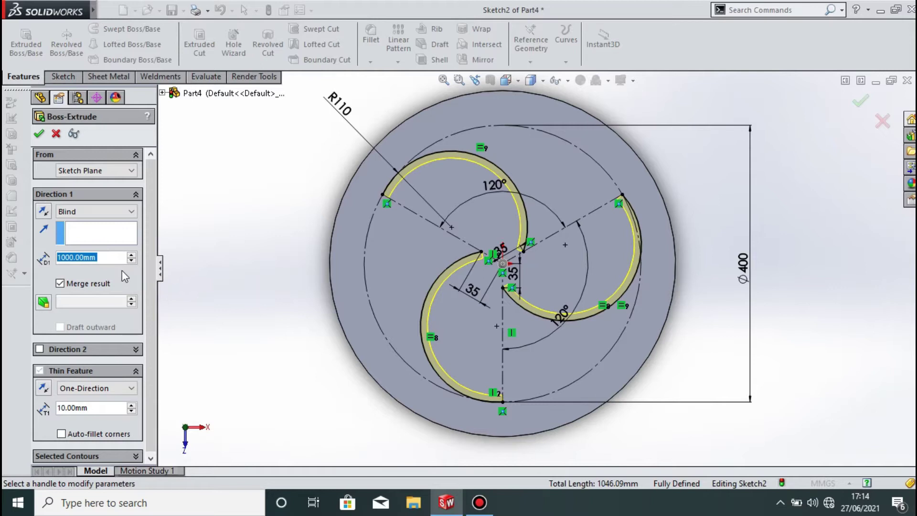
left_click(39, 135)
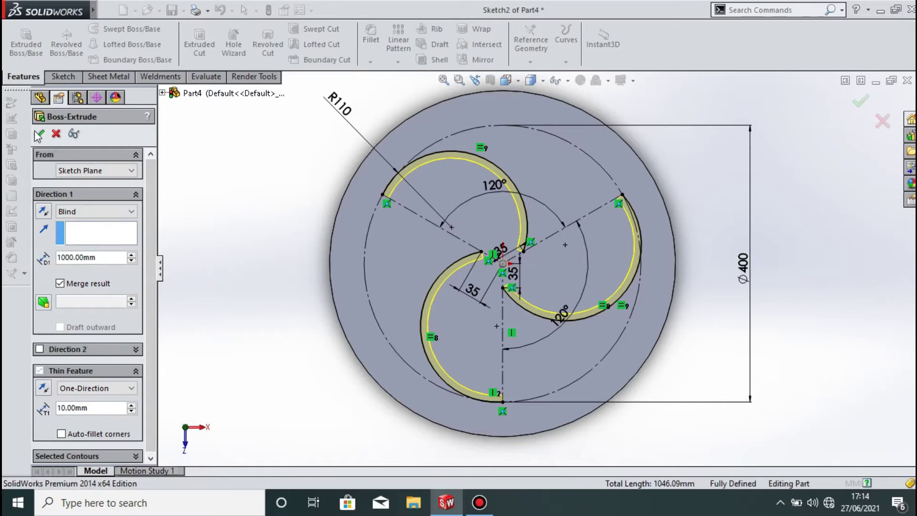
left_click(221, 172)
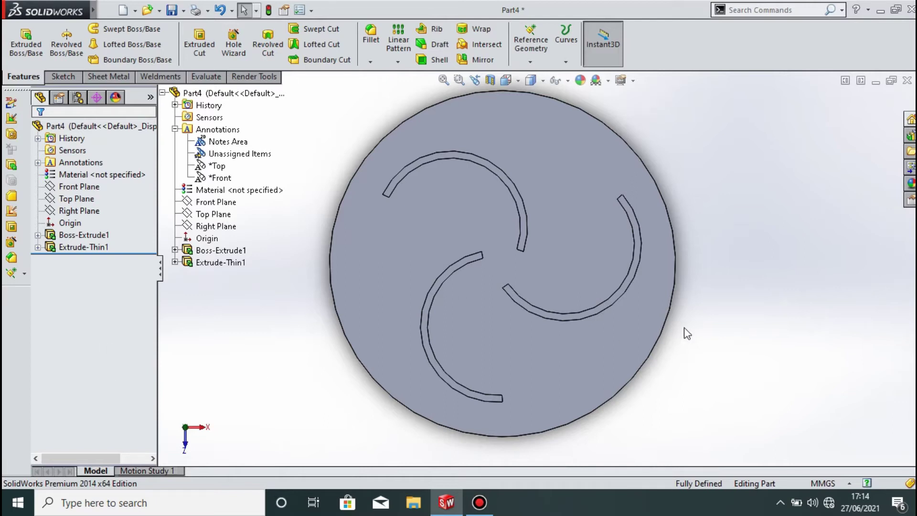
middle_click_drag(717, 288, 699, 266)
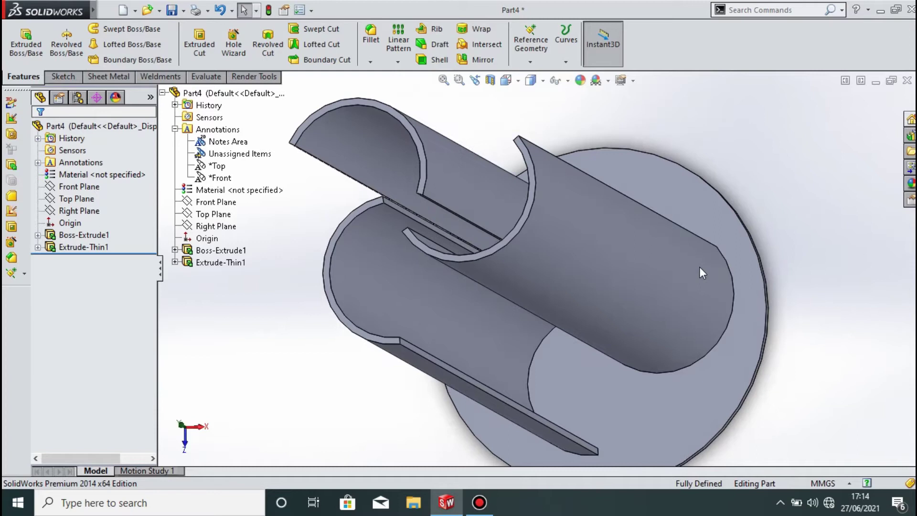
mouse_move(776, 330)
middle_mouse_down()
mouse_move(784, 320)
mouse_move(767, 322)
middle_mouse_up()
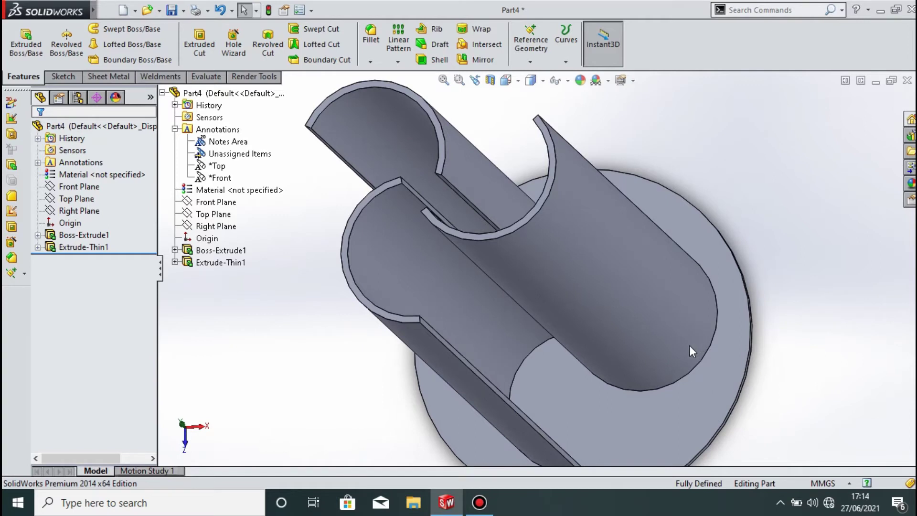
scroll(742, 326, "up", 2)
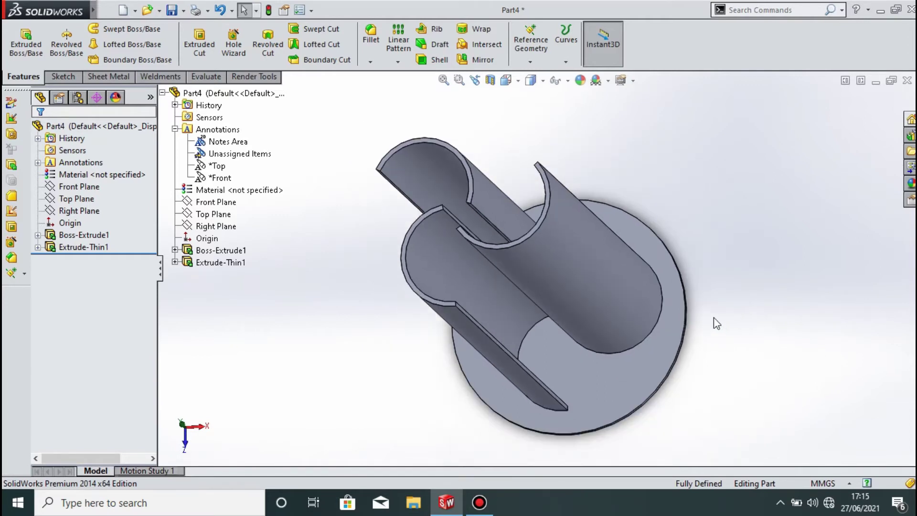
middle_click_drag(666, 238, 727, 253)
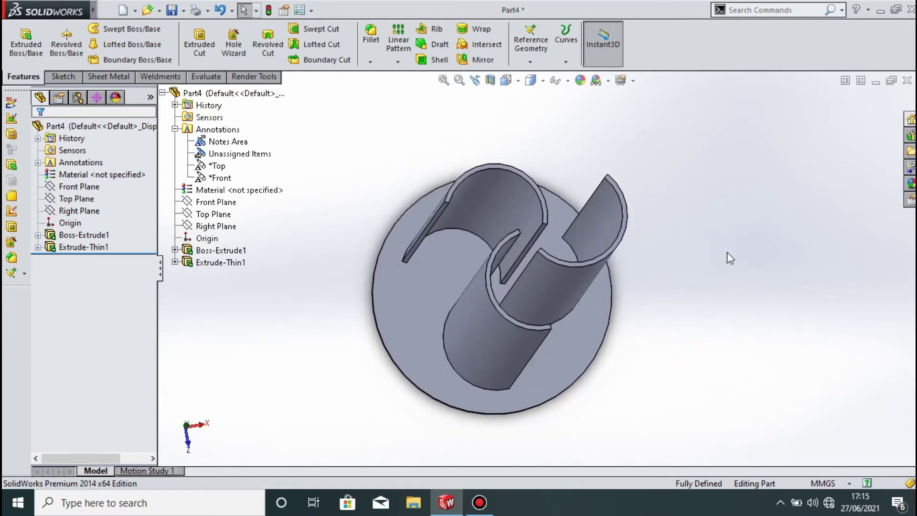
left_click(607, 253)
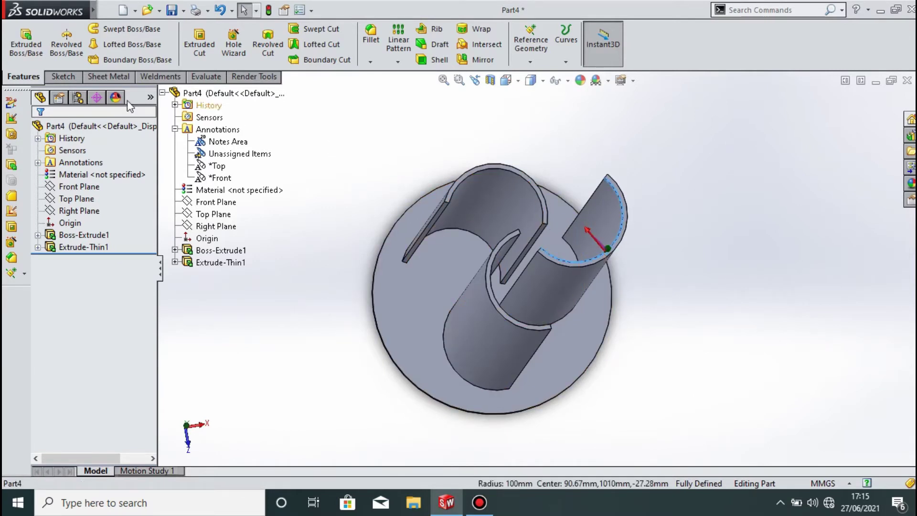
left_click(25, 50)
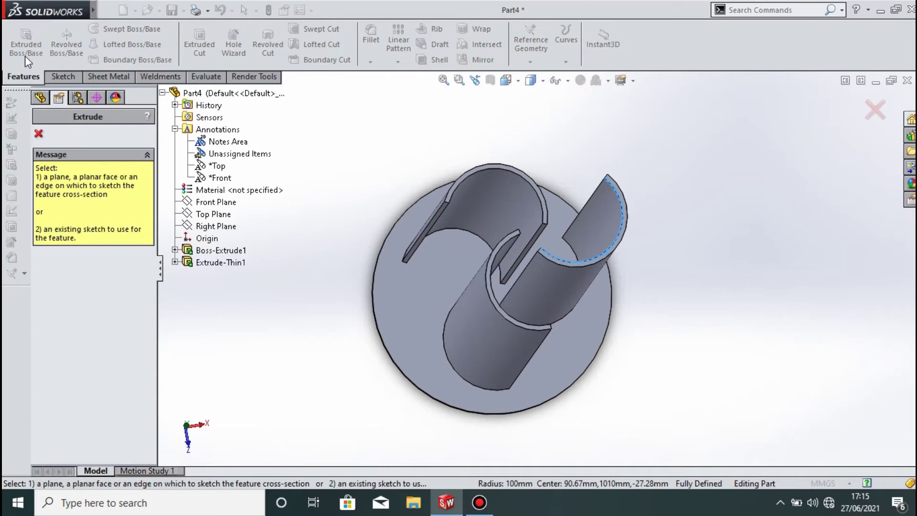
left_click(40, 132)
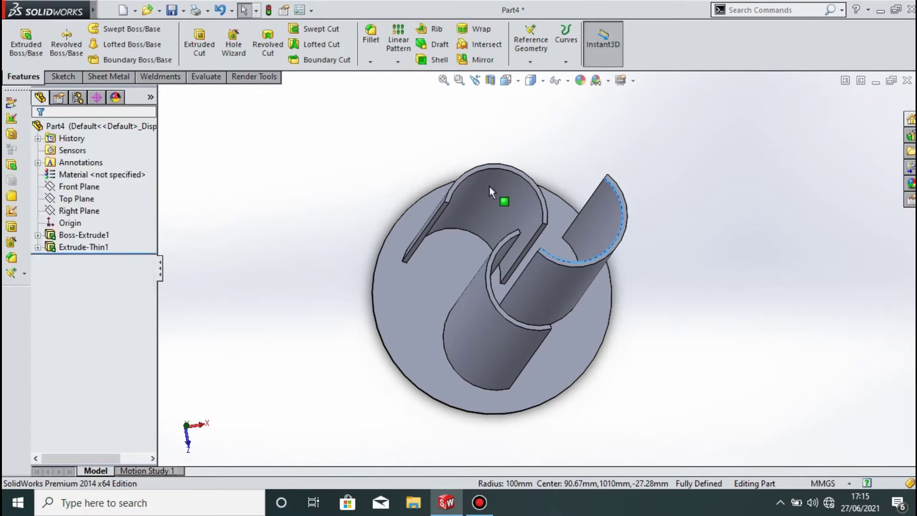
Start a boss sketch on the blades' free end face and convert the base disc's circular outline into it
scroll(468, 170, "down", 3)
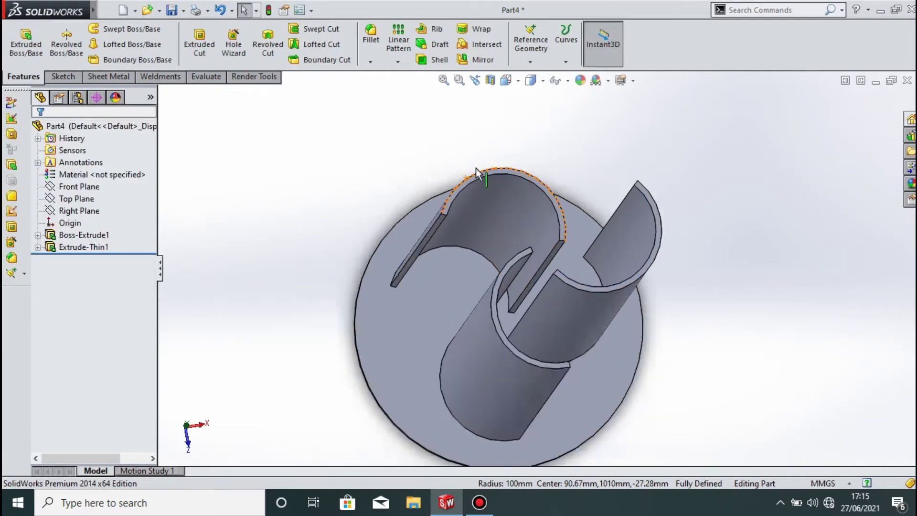
double_click(477, 185)
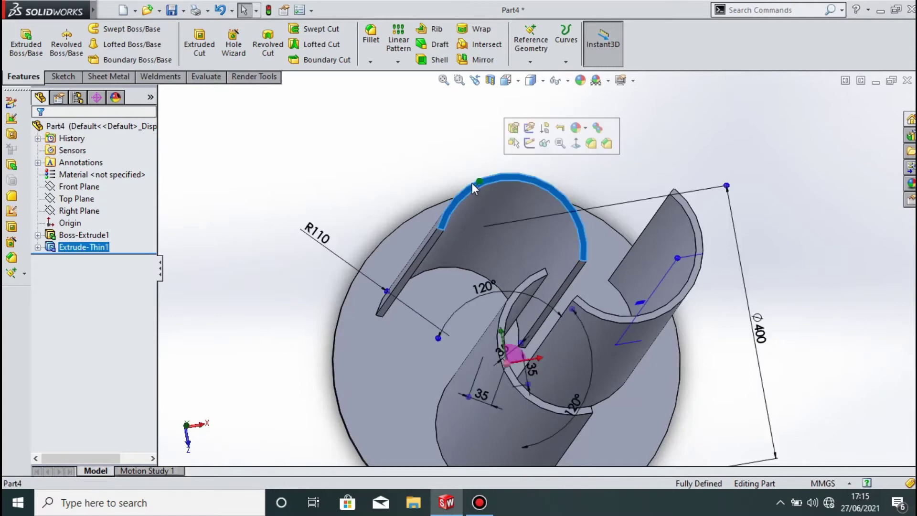
left_click(24, 62)
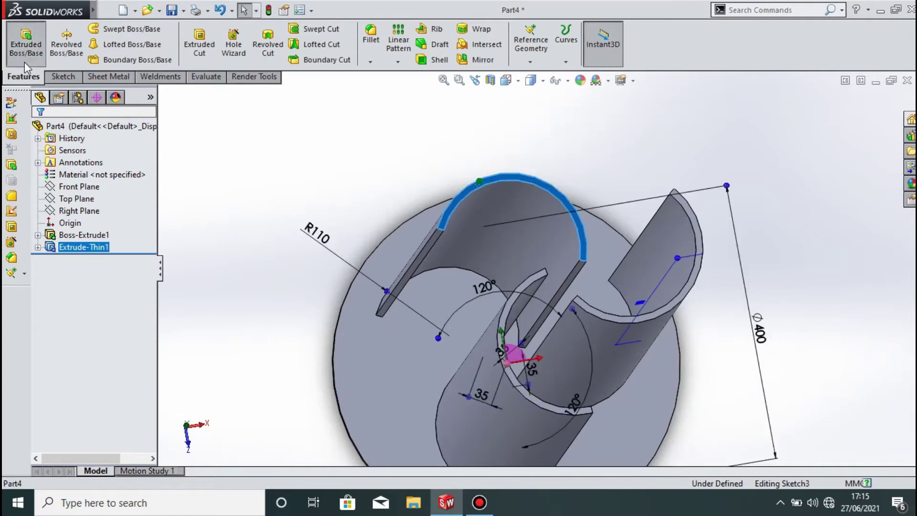
left_click(89, 245)
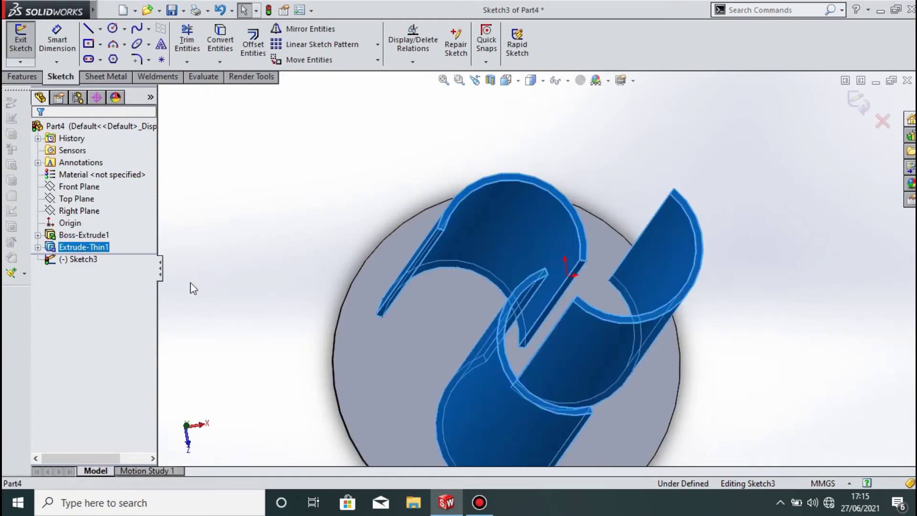
left_click(370, 337, "ctrl")
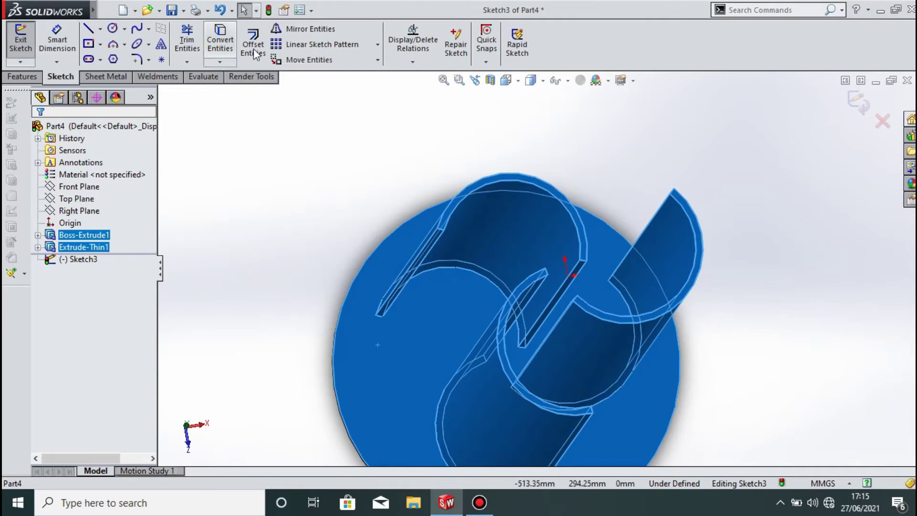
left_click(222, 48)
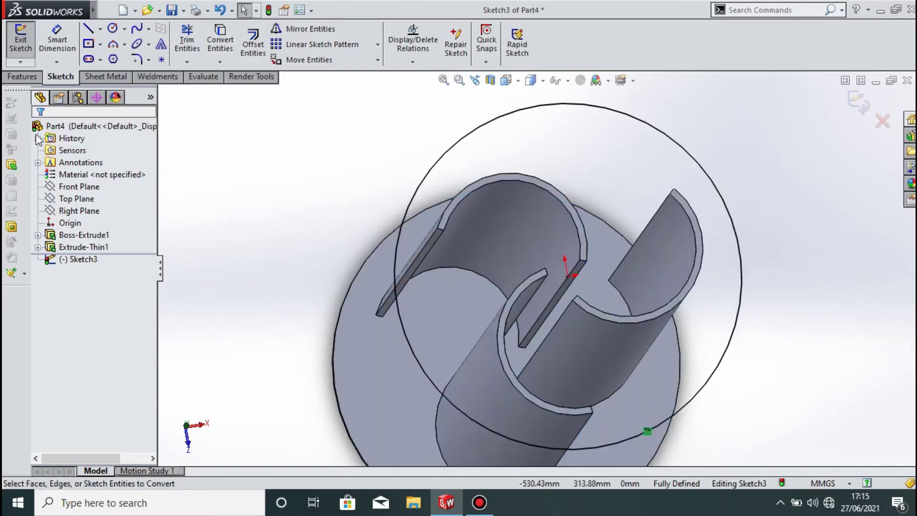
Extrude the converted circle as a Mid Plane boss 10 mm deep, merged with the blades
left_click(13, 75)
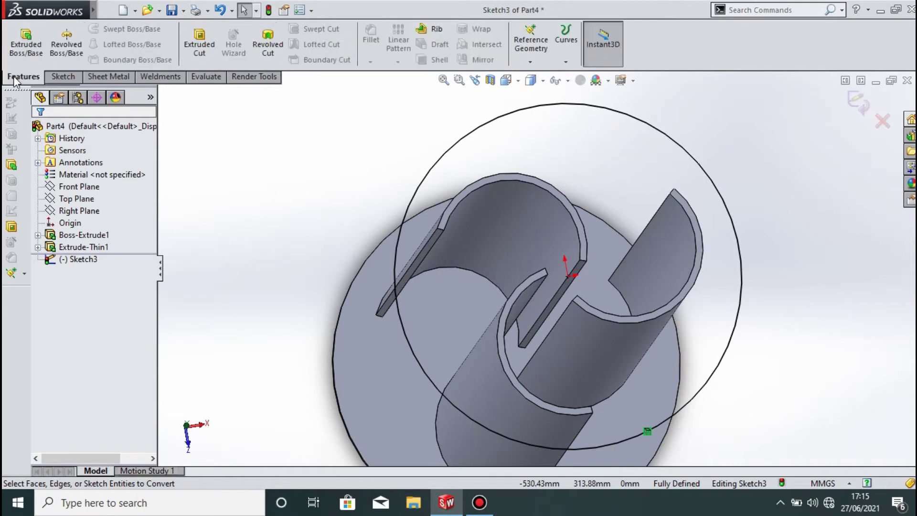
left_click(21, 53)
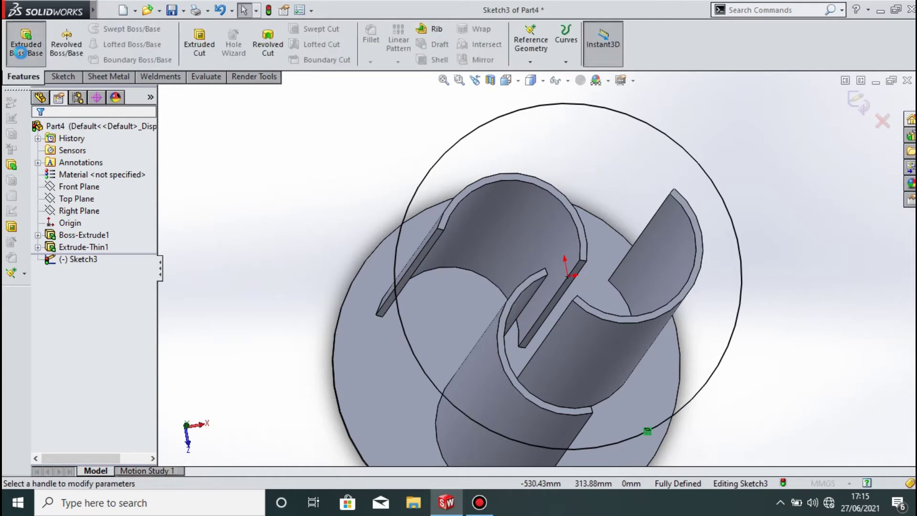
left_click(100, 170)
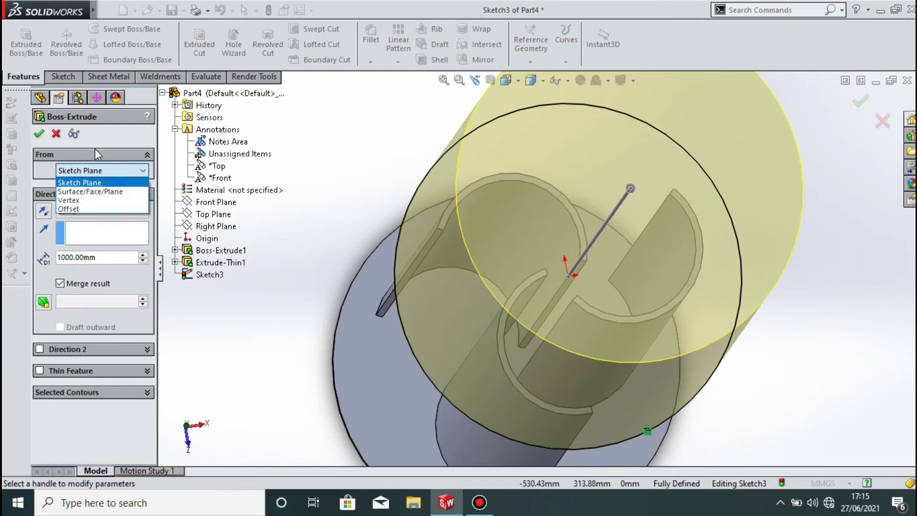
left_click(94, 148)
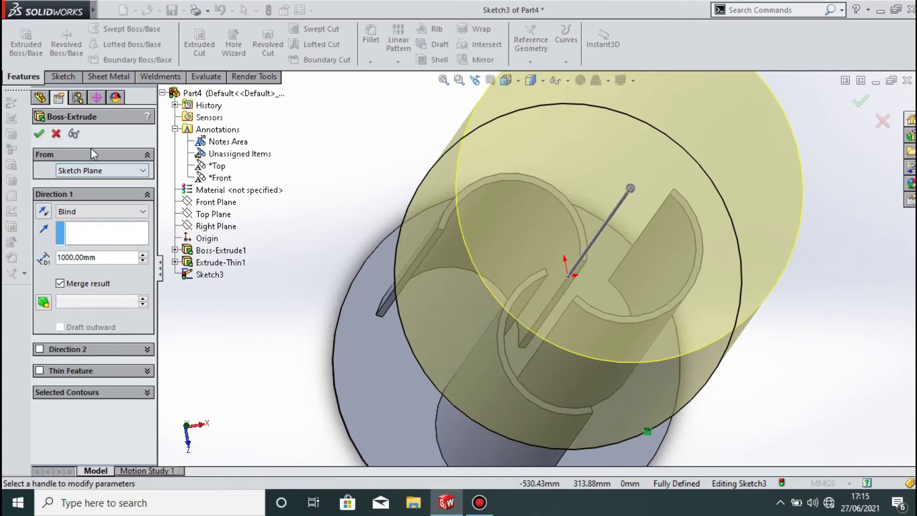
left_click(110, 210)
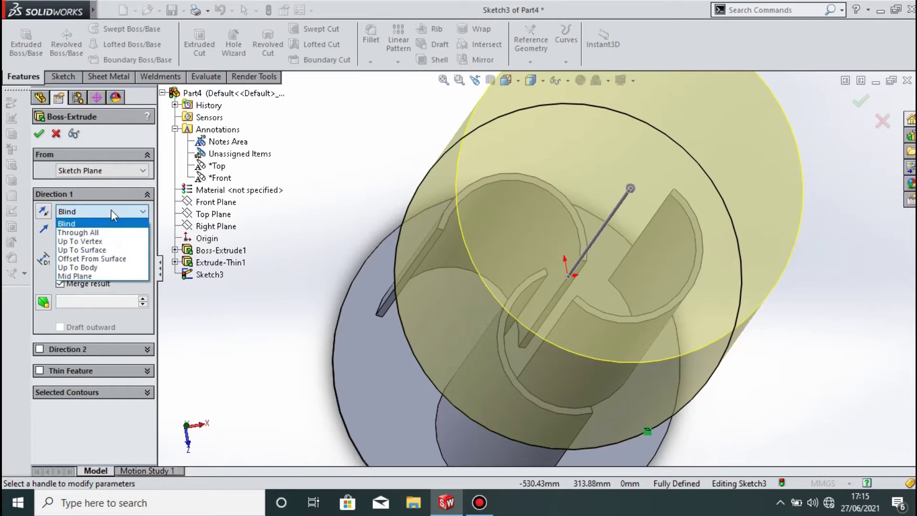
left_click(93, 276)
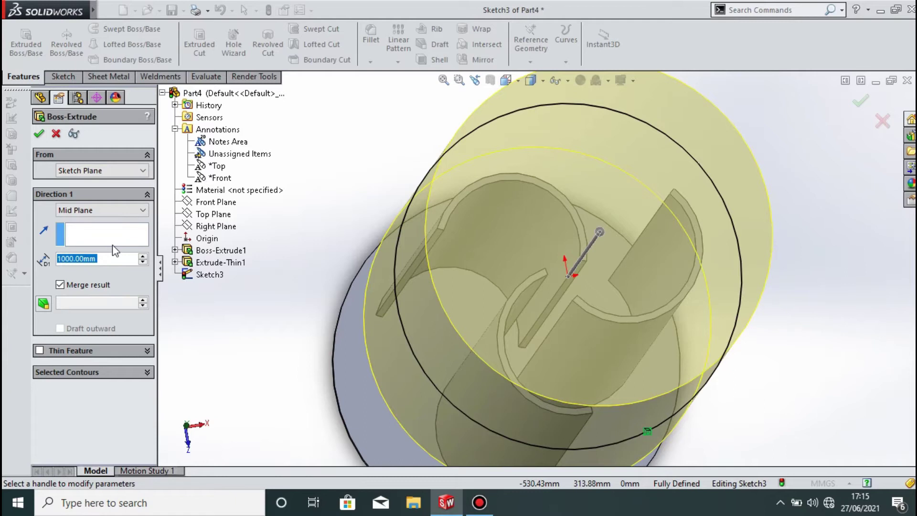
type("10")
key("Return")
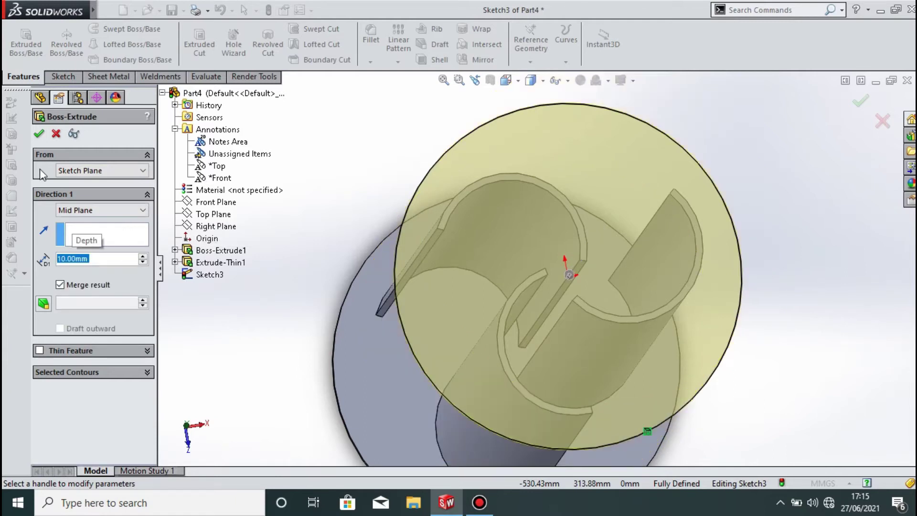
left_click(38, 134)
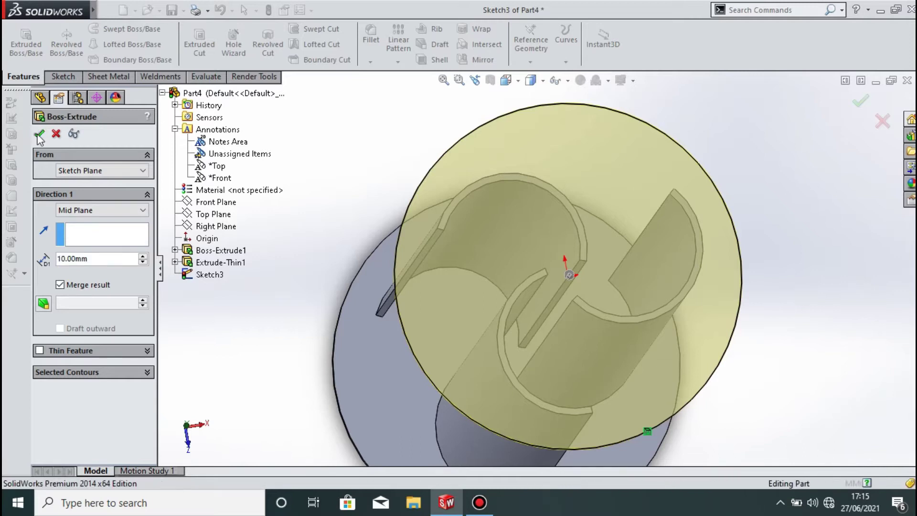
left_click(310, 207)
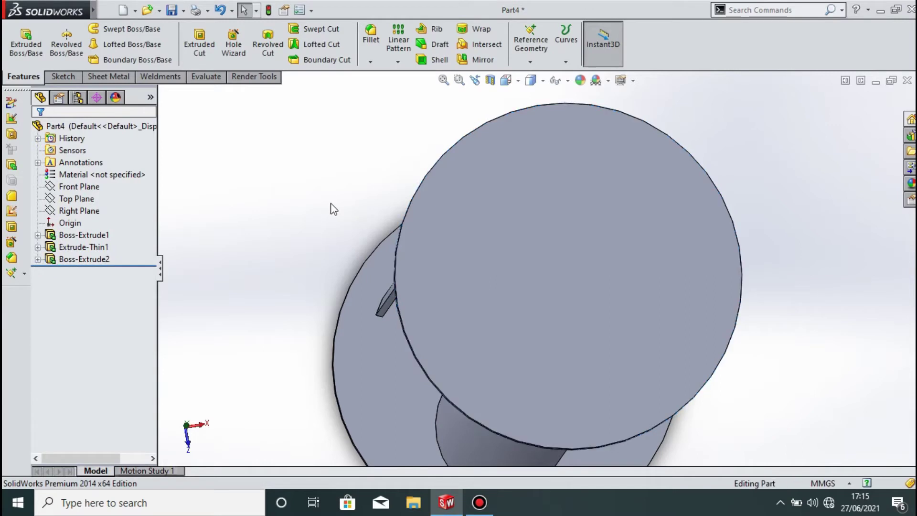
Create a reference plane midway between the outer faces of the two end discs
scroll(334, 209, "up", 3)
middle_click_drag(453, 172, 397, 250)
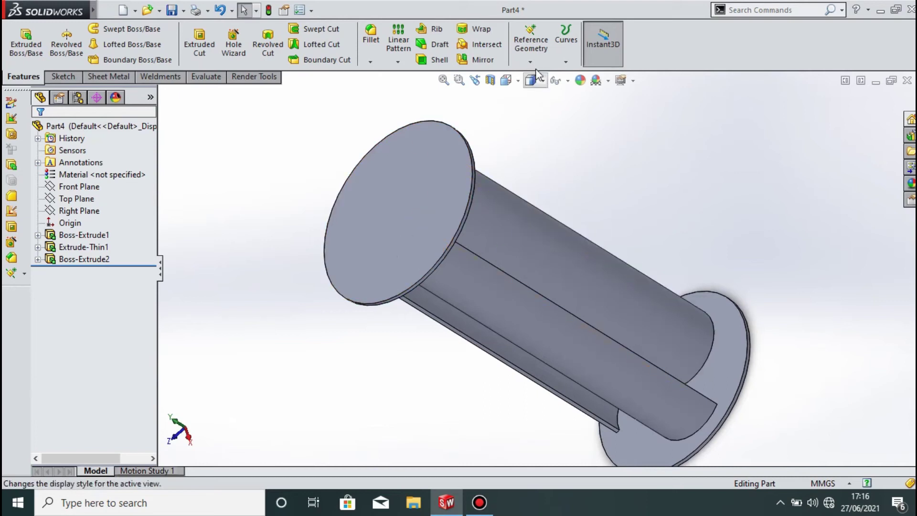
left_click(531, 46)
left_click(541, 76)
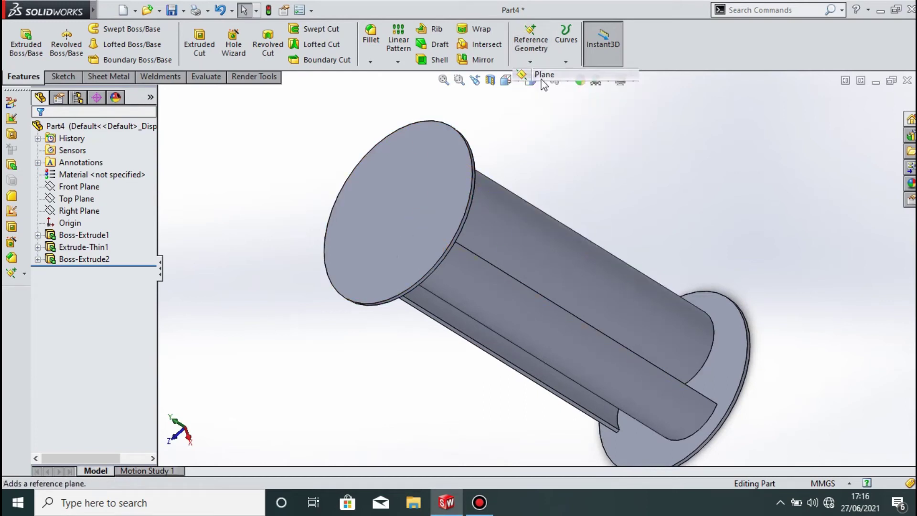
left_click(425, 194)
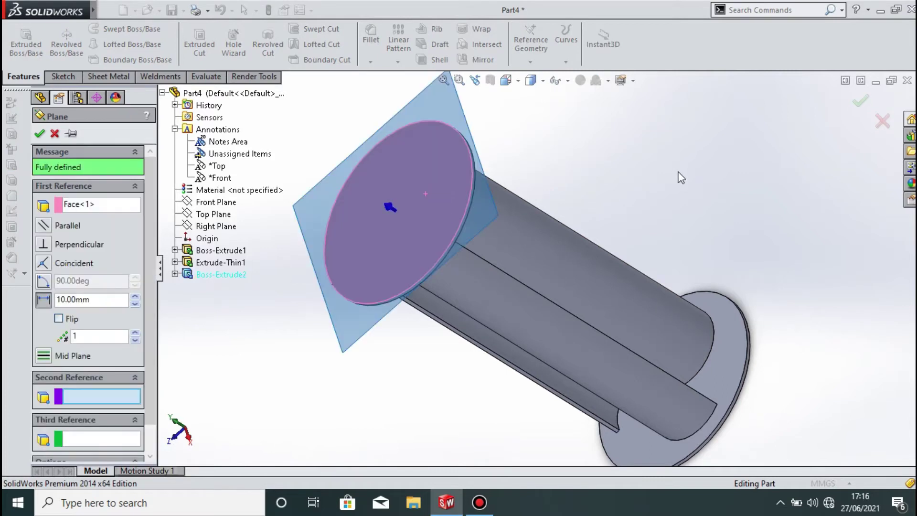
middle_click_drag(676, 174, 662, 175, "ctrl")
scroll(693, 199, "up", 2)
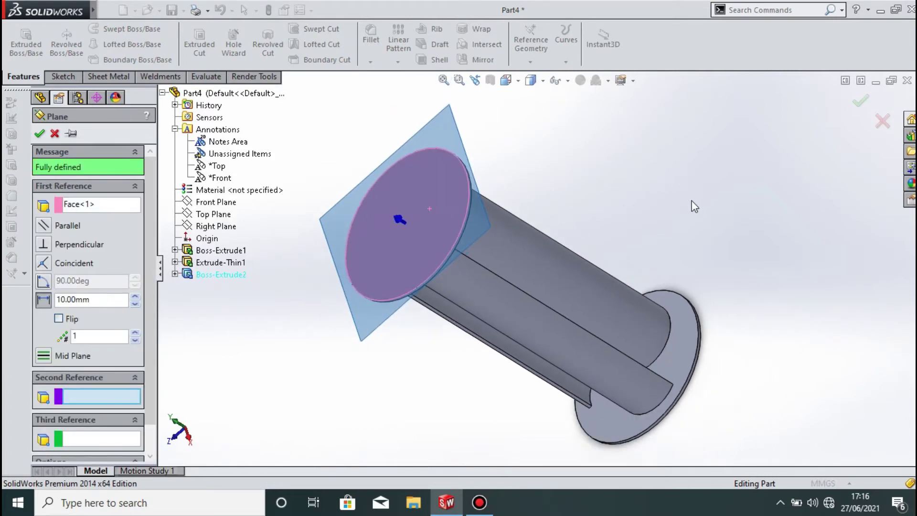
middle_click_drag(652, 229, 565, 212)
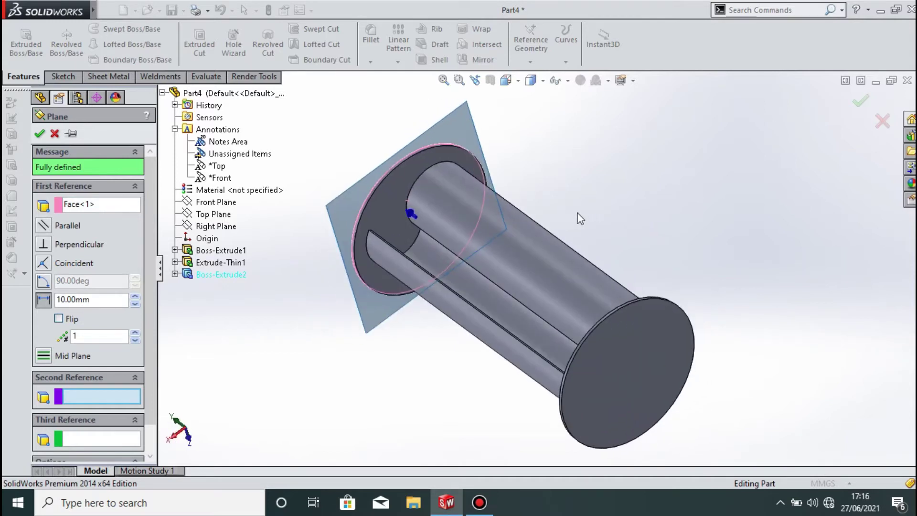
left_click(628, 368)
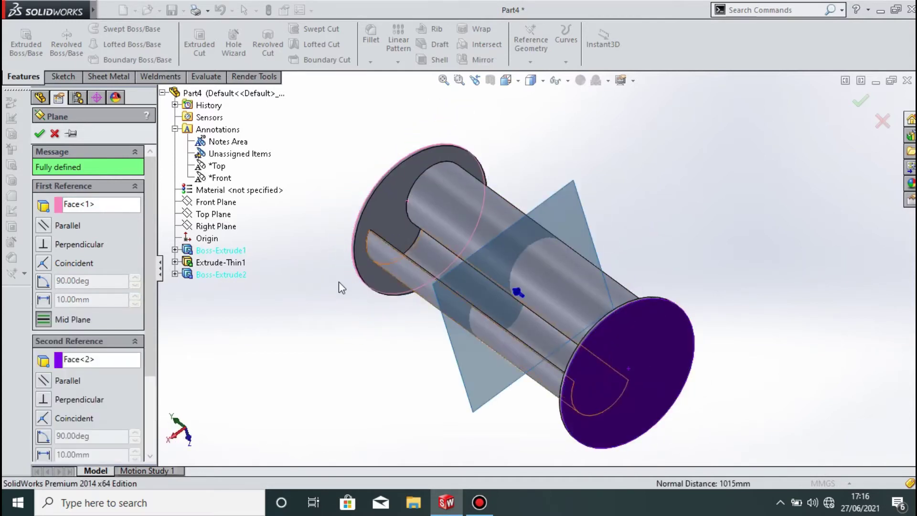
left_click(40, 135)
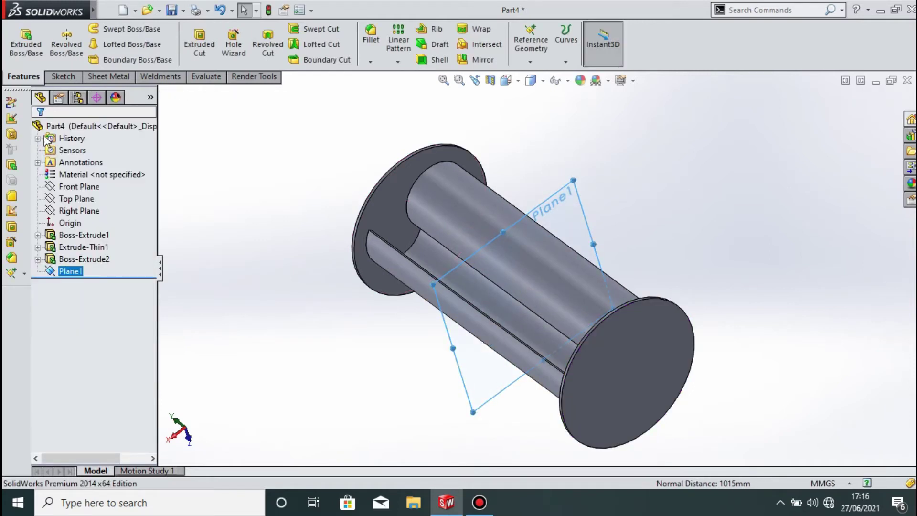
Start a boss sketch on the new mid plane and draw a circle of about 55 mm radius centered on the origin
left_click(68, 270)
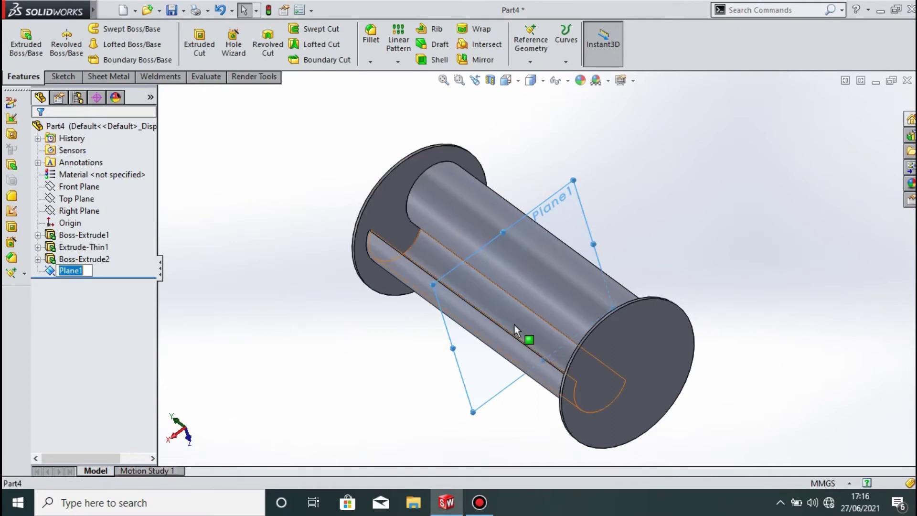
left_click(27, 49)
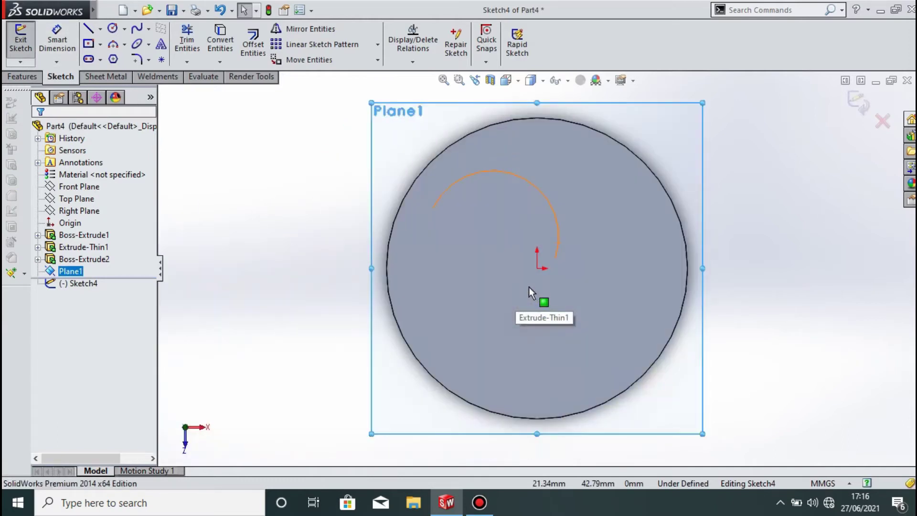
left_click(113, 29)
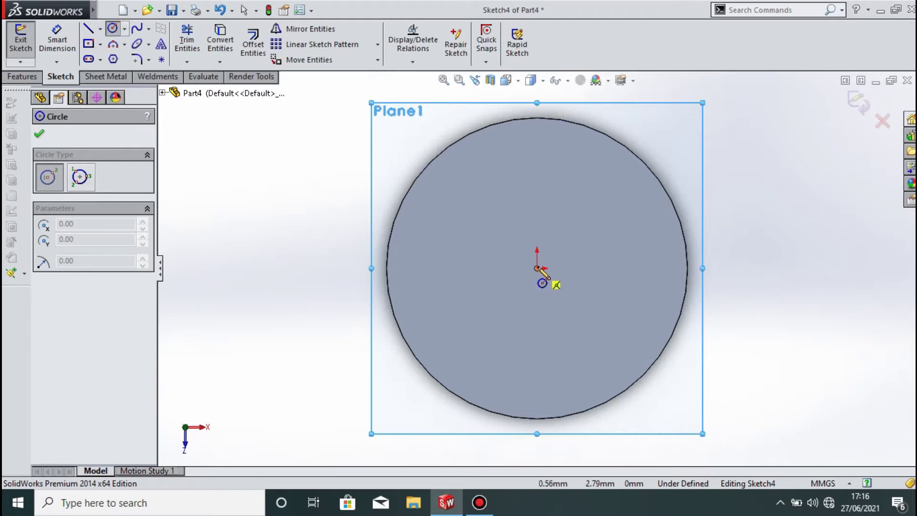
left_click(537, 268)
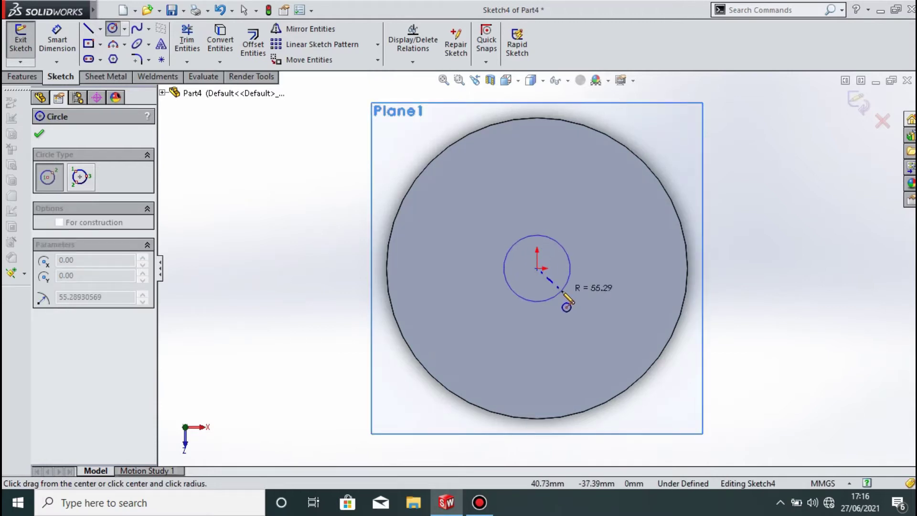
left_click(562, 292)
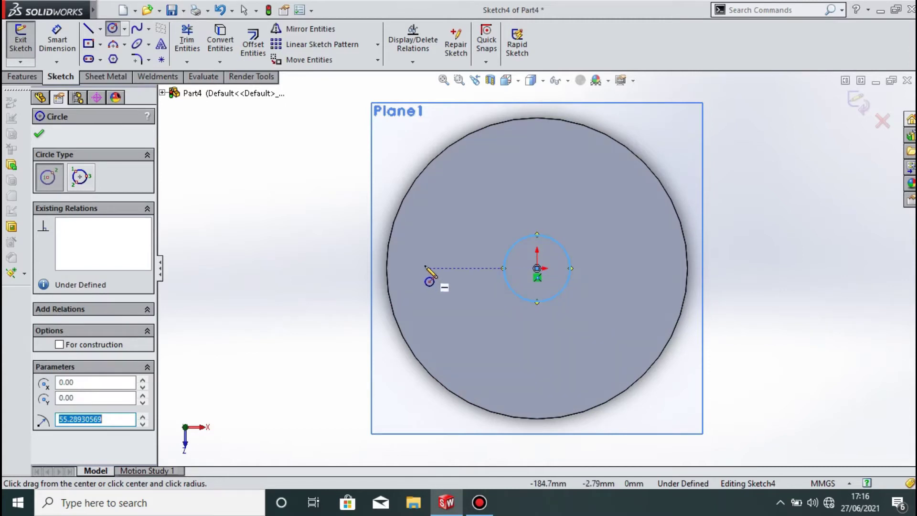
key("Escape")
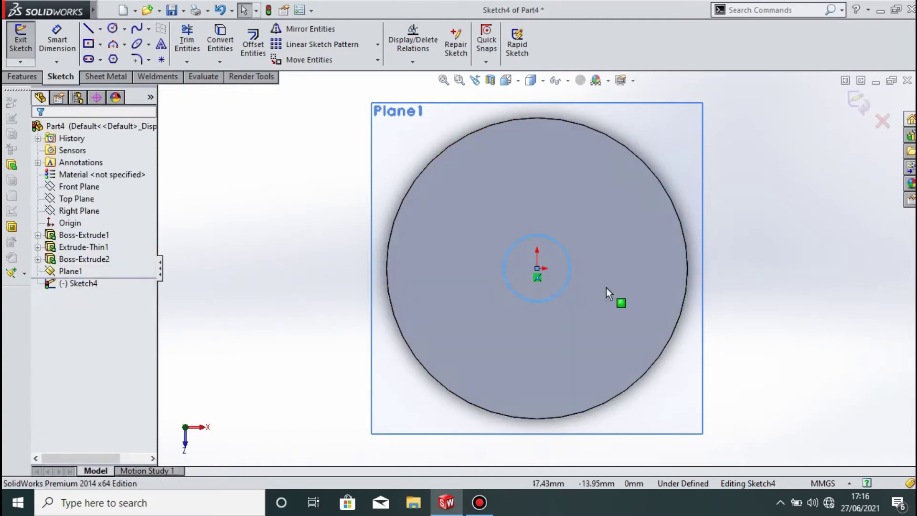
Dimension the central circle on the mid plane to a diameter of 30 mm
right_click_drag(592, 289, 583, 277)
left_click(571, 268)
left_click(637, 282)
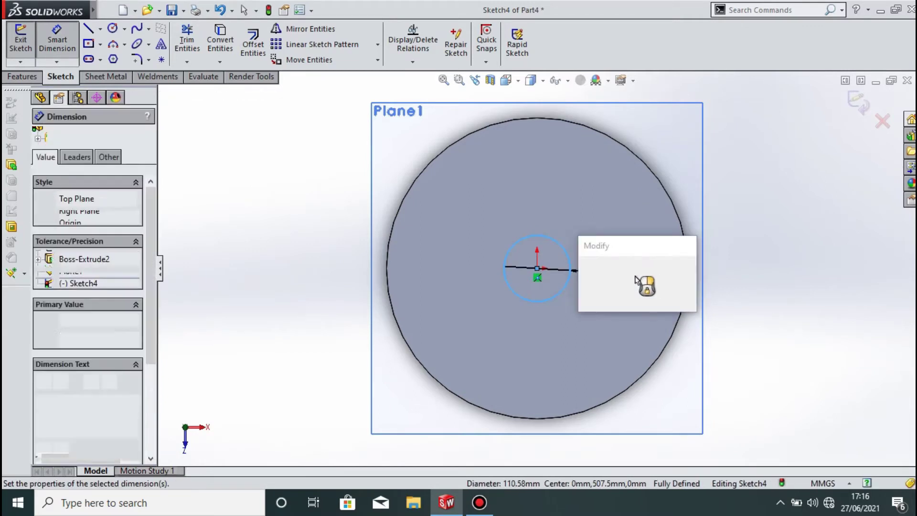
type("30")
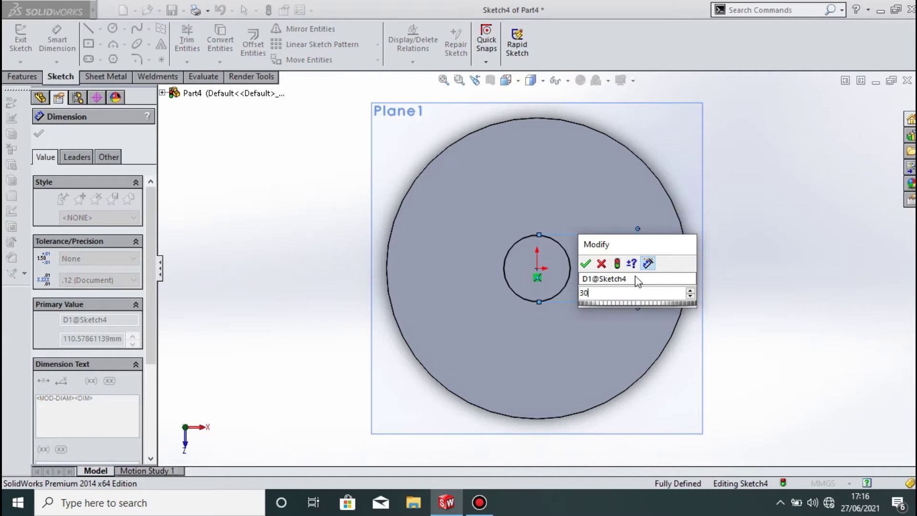
key("Return")
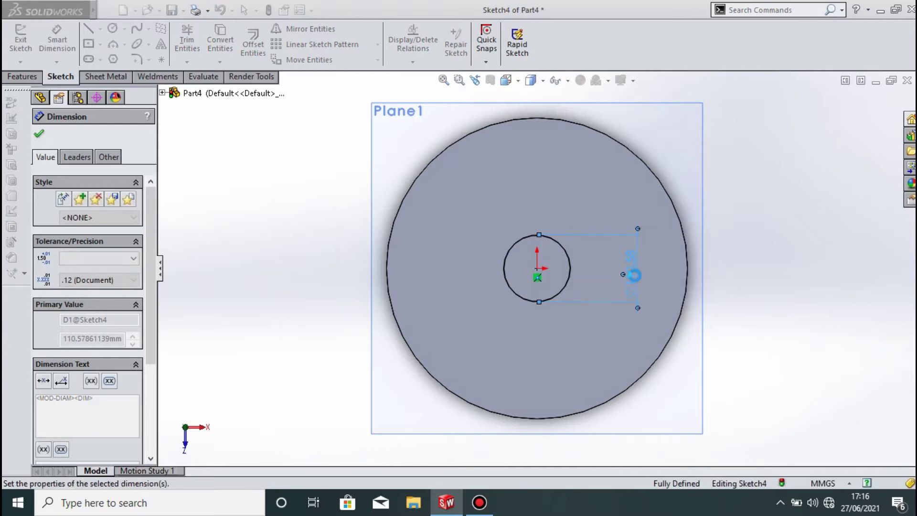
key("Escape")
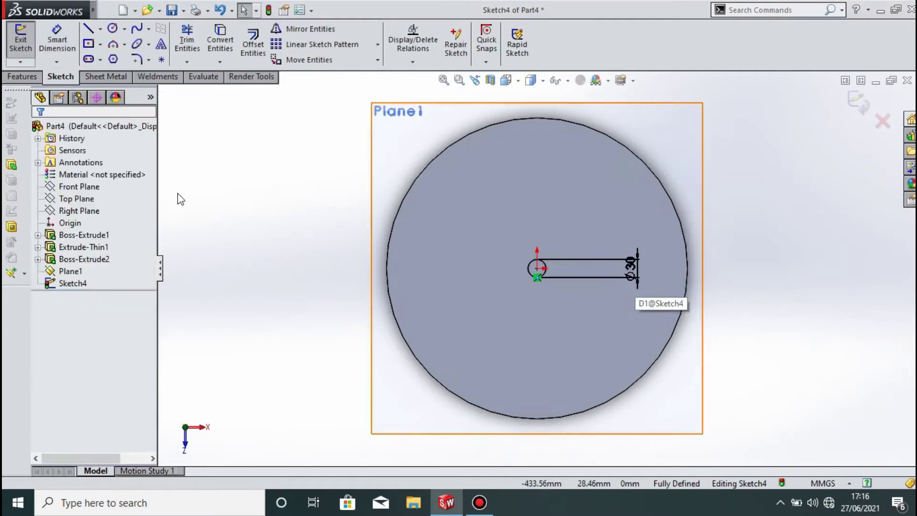
Extrude the 30 mm circle as a Mid Plane boss 1100 mm deep with merged result to form the central shaft
left_click(21, 76)
left_click(19, 48)
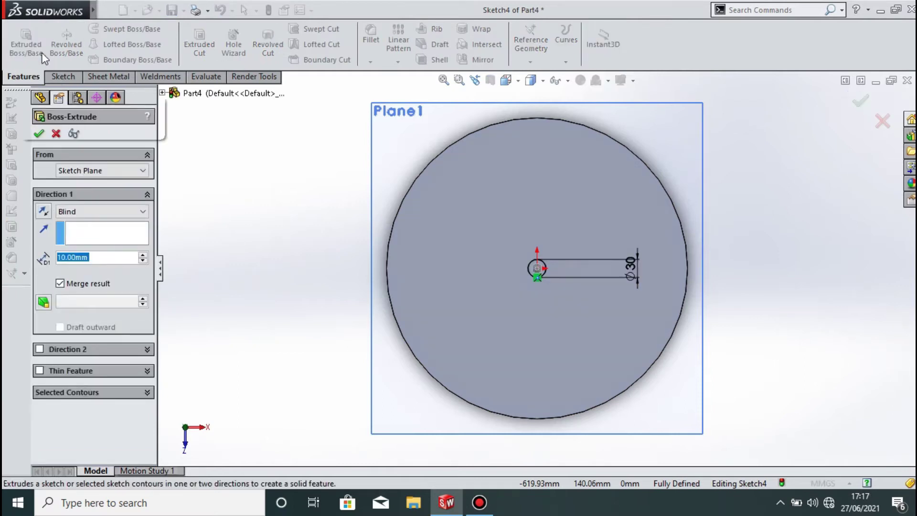
middle_click_drag(793, 262, 678, 289)
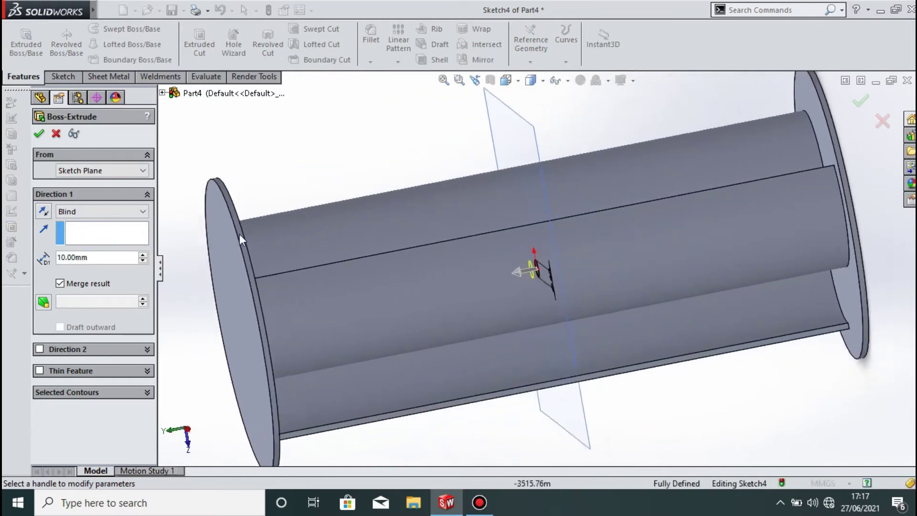
left_click(116, 211)
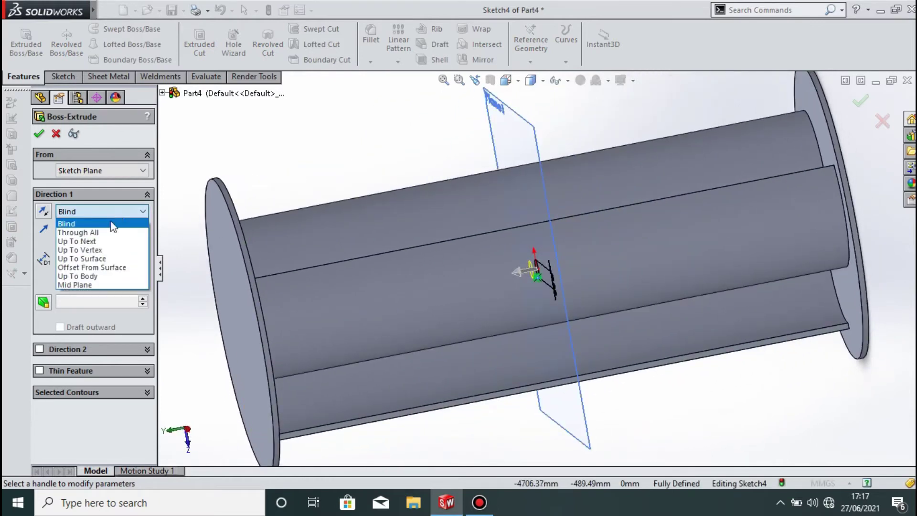
left_click(93, 283)
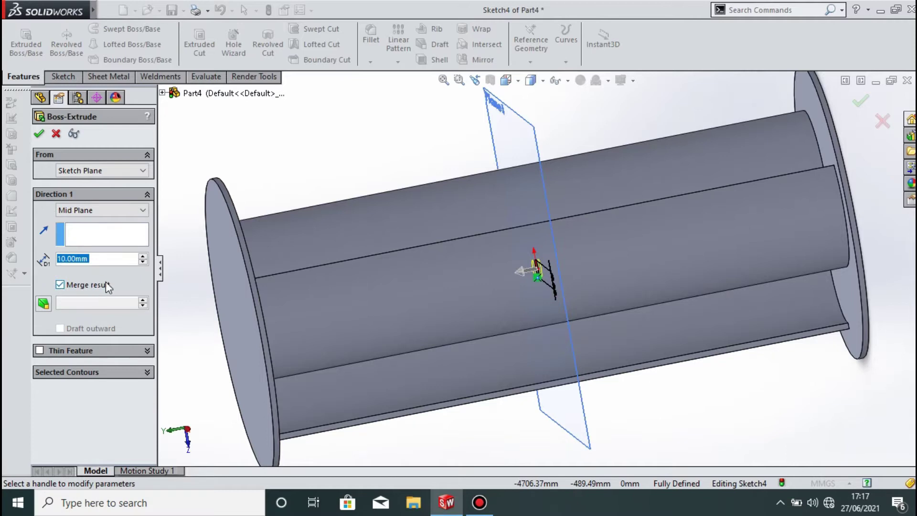
key("BackSpace")
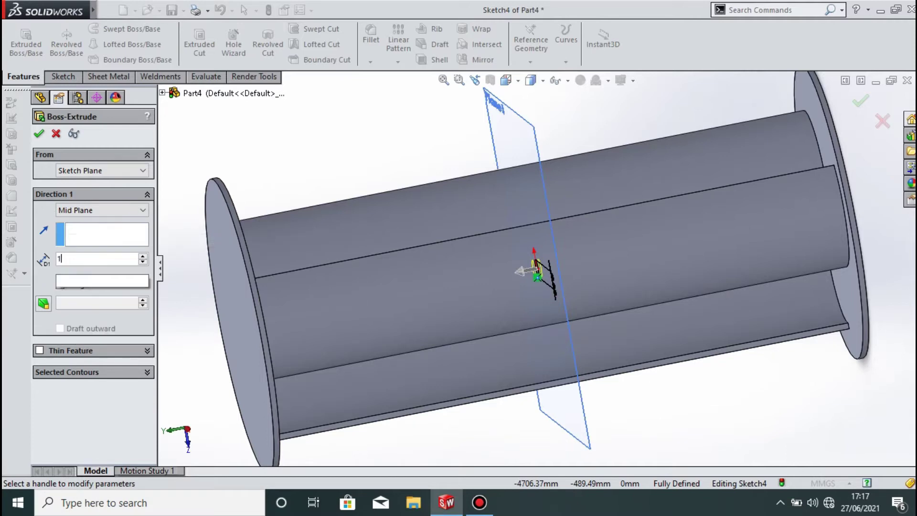
type("1100")
key("Return")
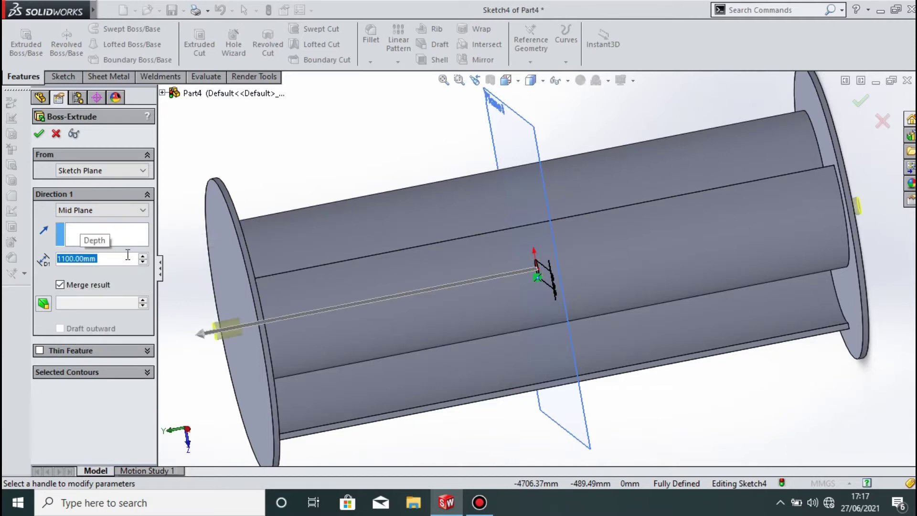
middle_click_drag(281, 182, 356, 71)
scroll(360, 258, "up", 3)
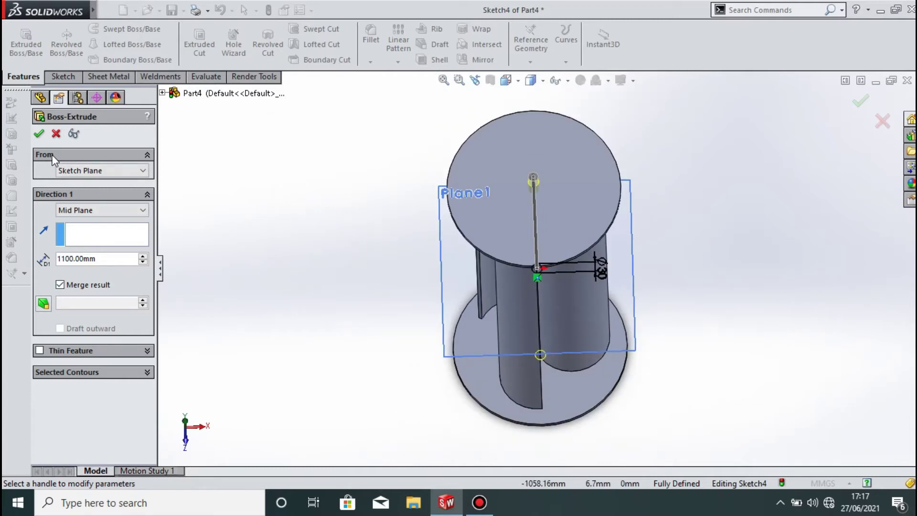
left_click(40, 135)
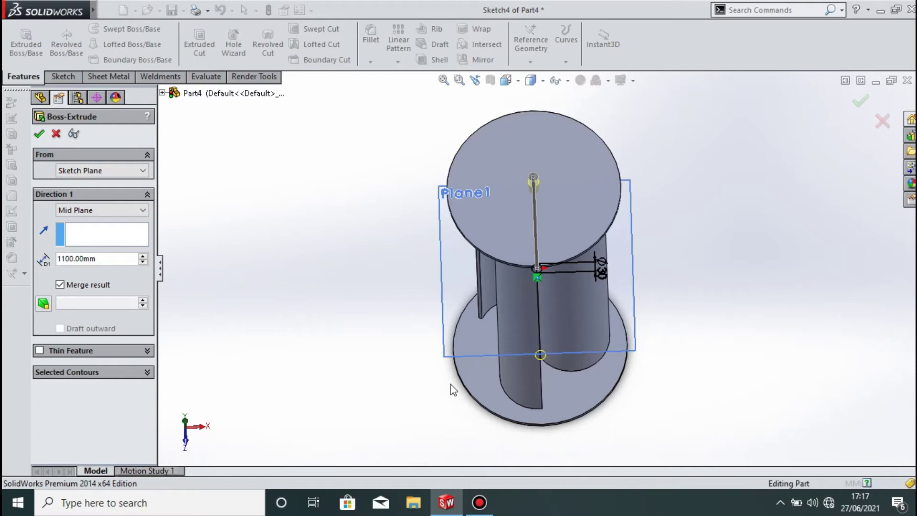
Export all bodies of the rotor part to the Downloads folder as an IGES file named TT
middle_click_drag(718, 338, 504, 507)
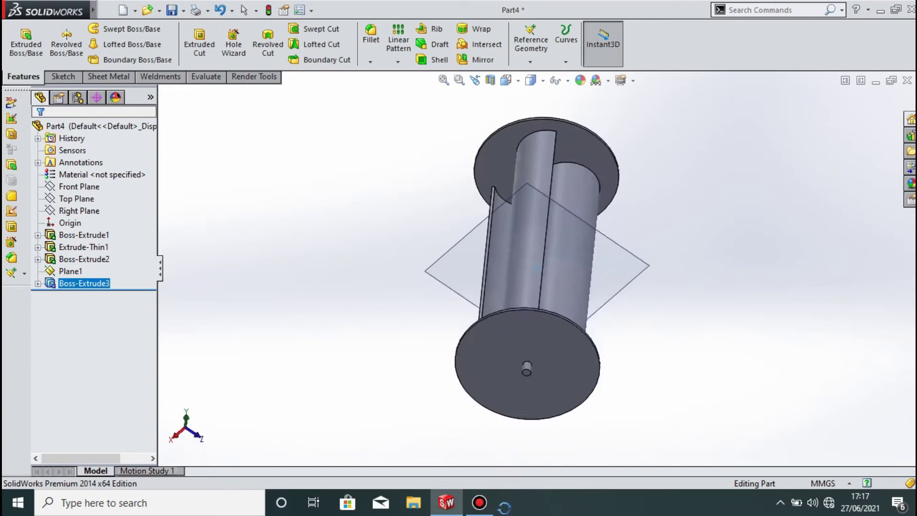
middle_click_drag(430, 122, 446, 311)
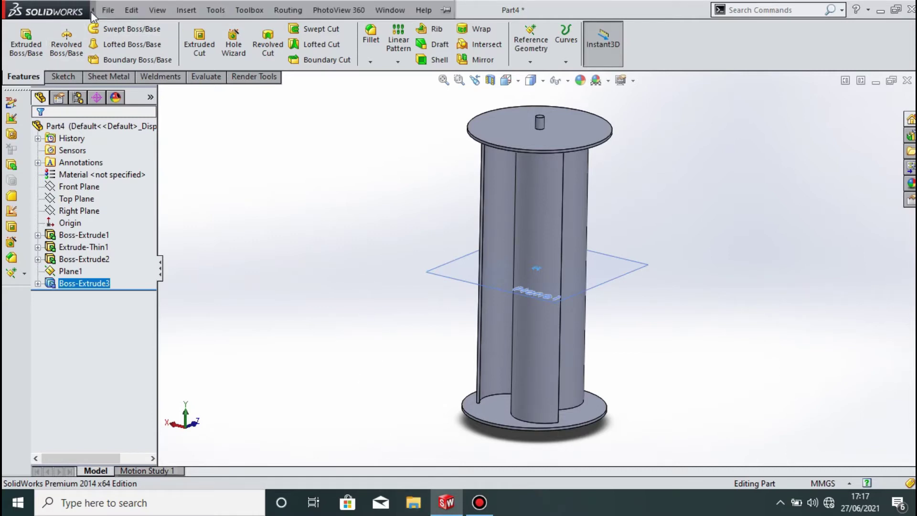
left_click(108, 9)
left_click(114, 10)
left_click(117, 9)
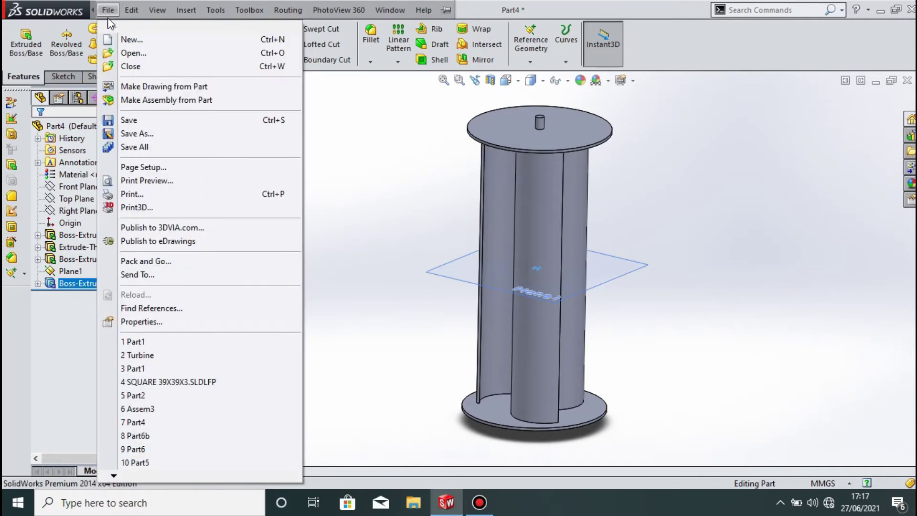
left_click(142, 130)
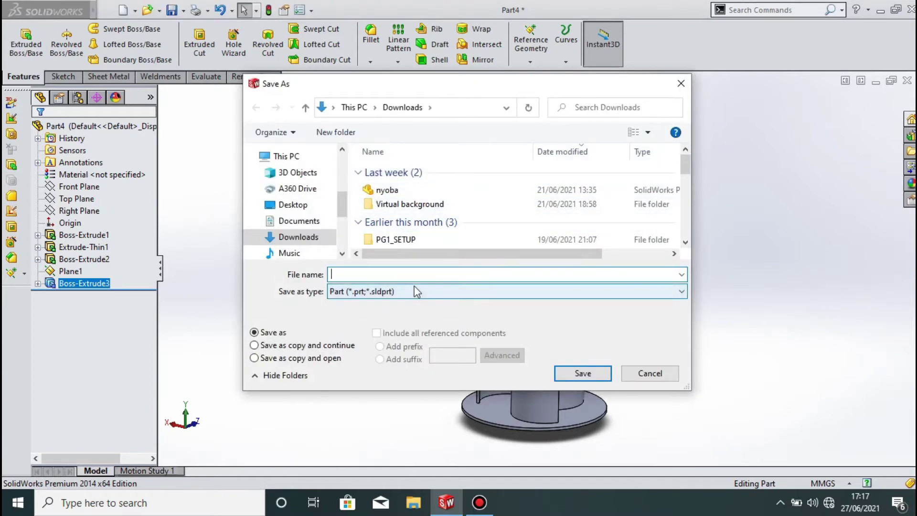
type("TT")
left_click(644, 296)
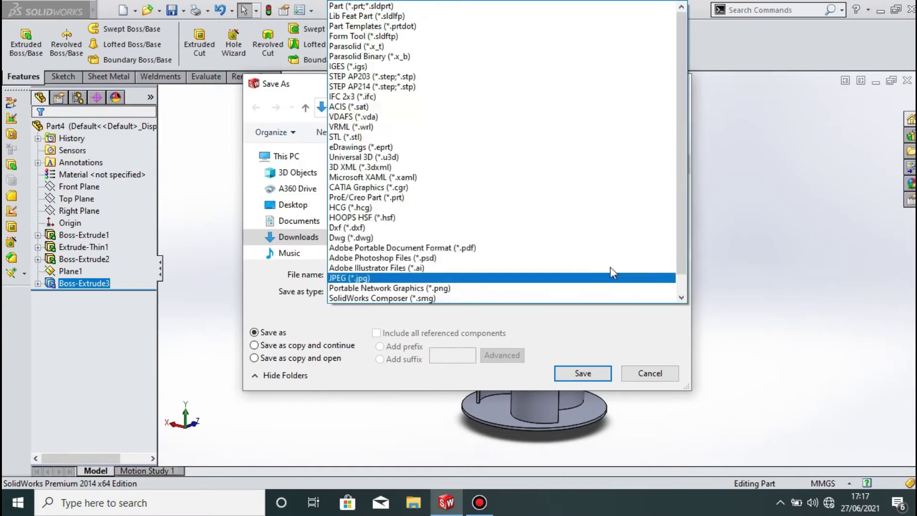
left_click(425, 66)
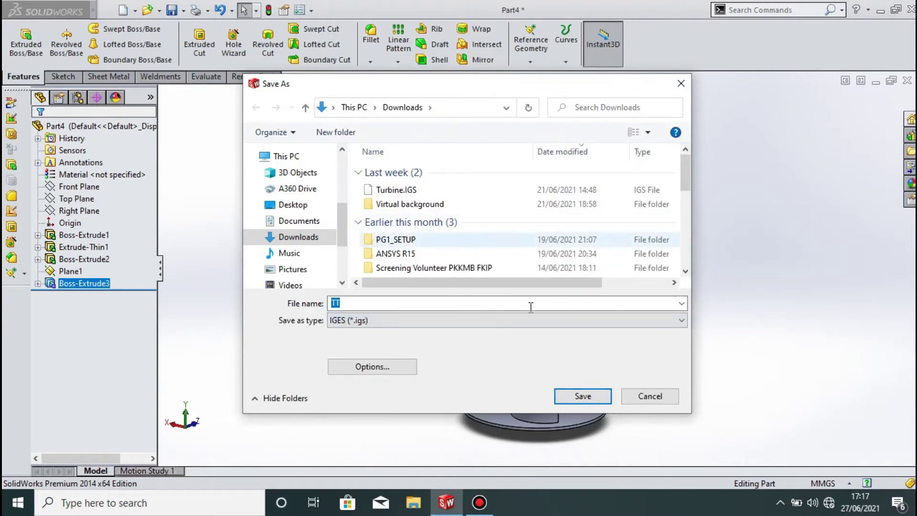
left_click(586, 401)
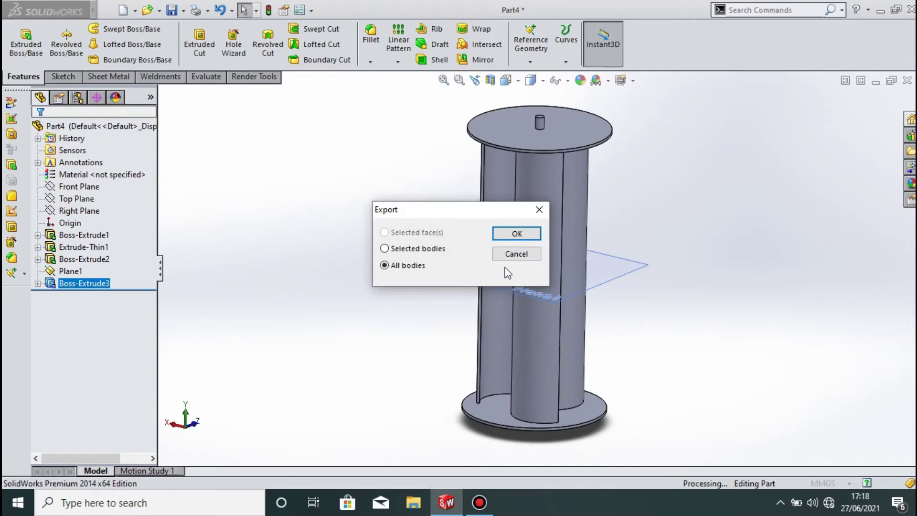
left_click(524, 233)
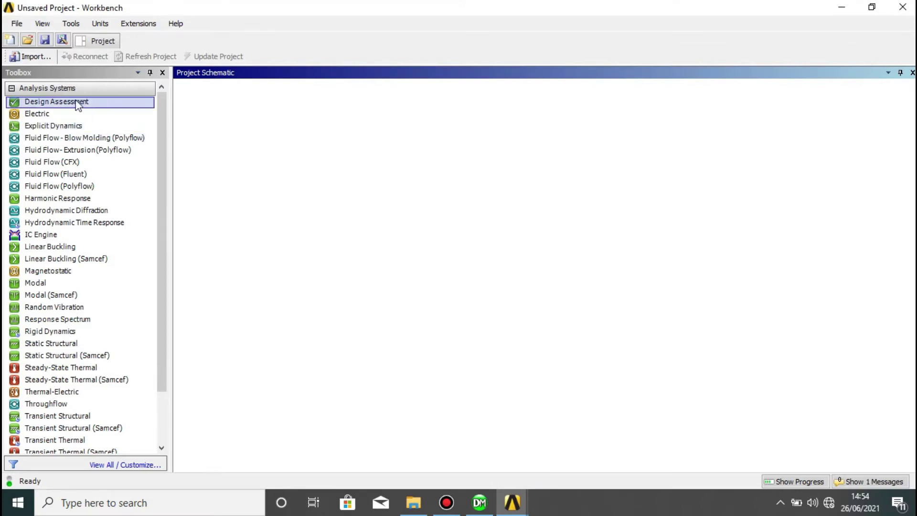
In ANSYS Workbench, add a Fluid Flow (Fluent) analysis system and open its geometry in DesignModeler
double_click(69, 174)
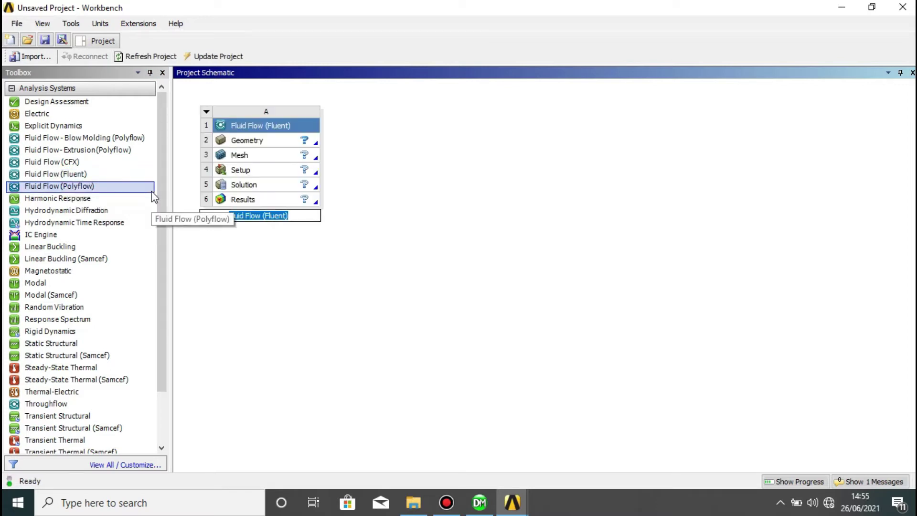
double_click(258, 141)
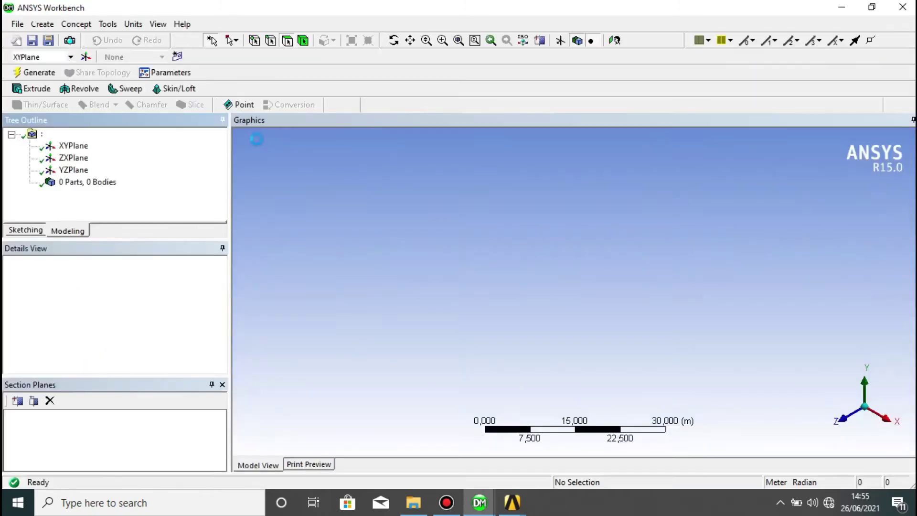
Import the external geometry file TT.IGS from Downloads and generate the import
left_click(17, 24)
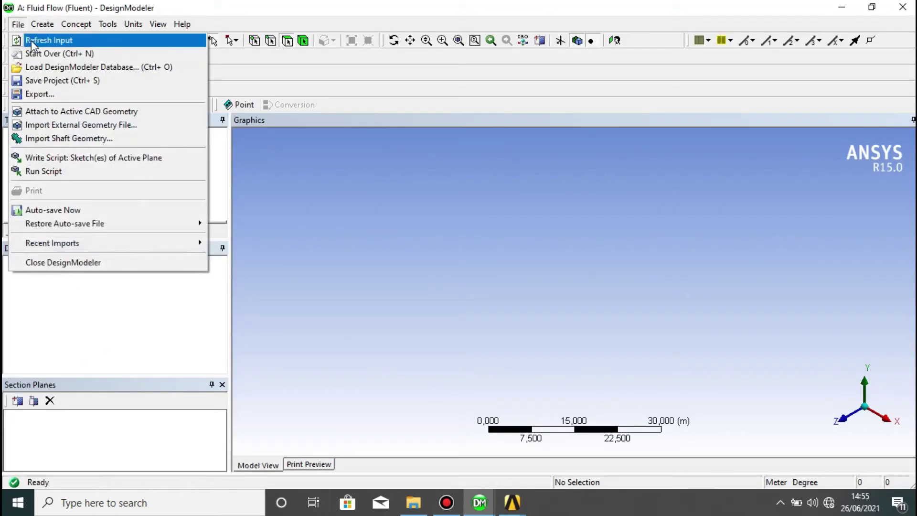
left_click(44, 124)
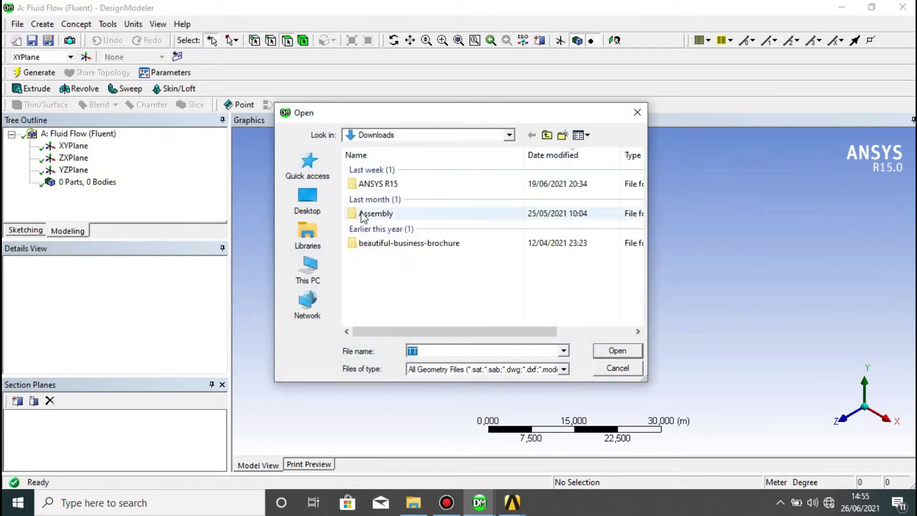
type("TT")
left_click(604, 356)
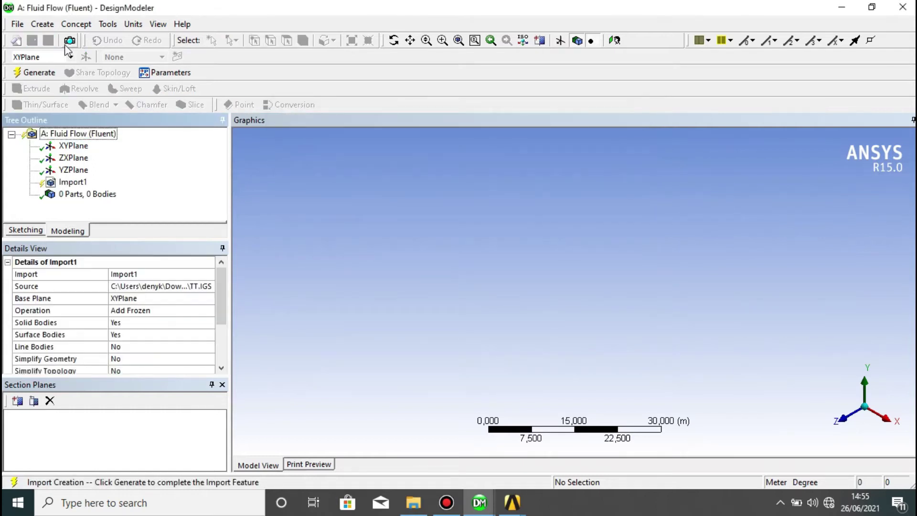
left_click(46, 74)
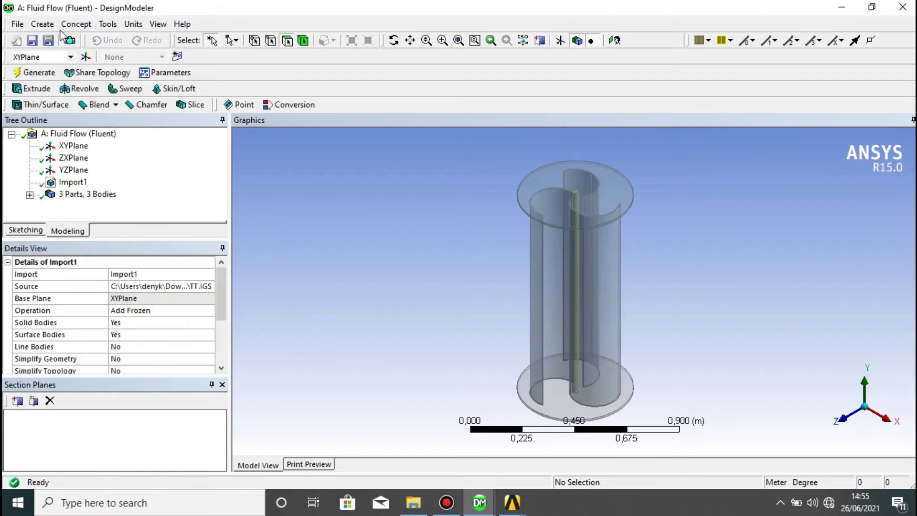
Unite the body containing the blades and upper disc with the lower disc in a Boolean operation and generate it
left_click(43, 25)
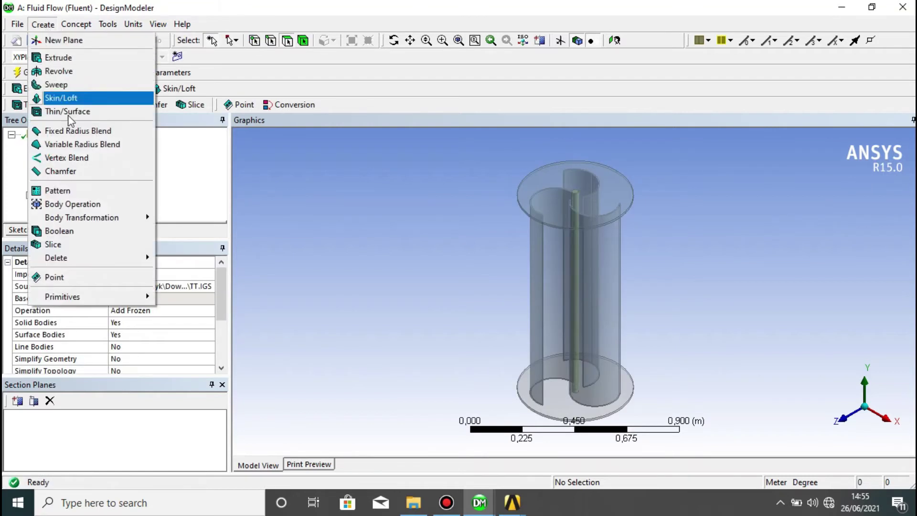
left_click(82, 231)
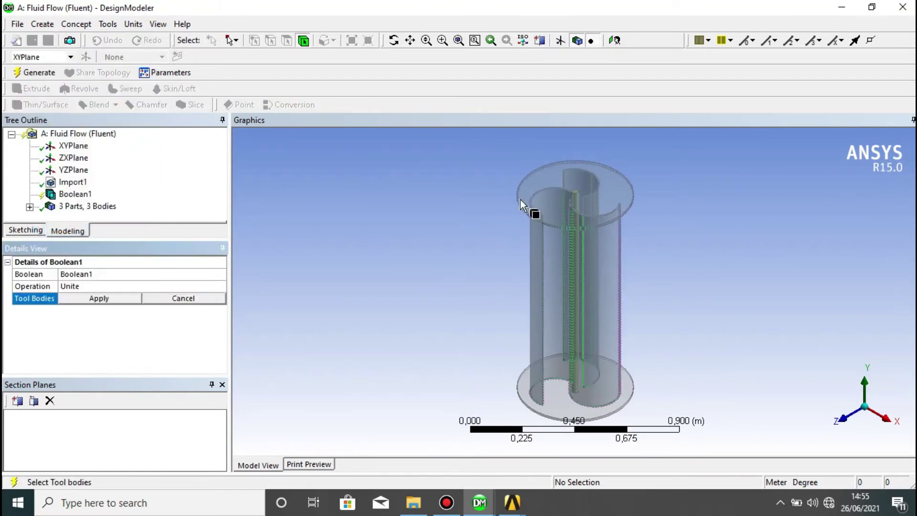
left_click(629, 189)
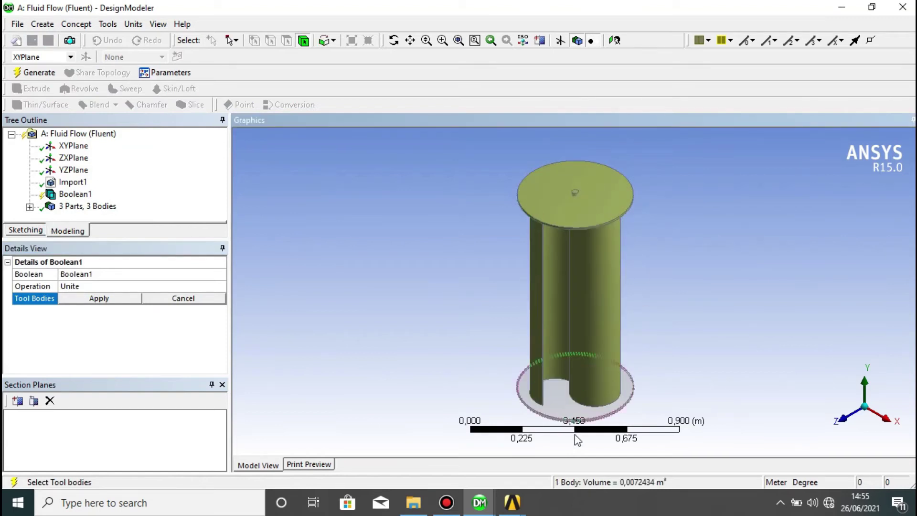
left_click(568, 414, "ctrl")
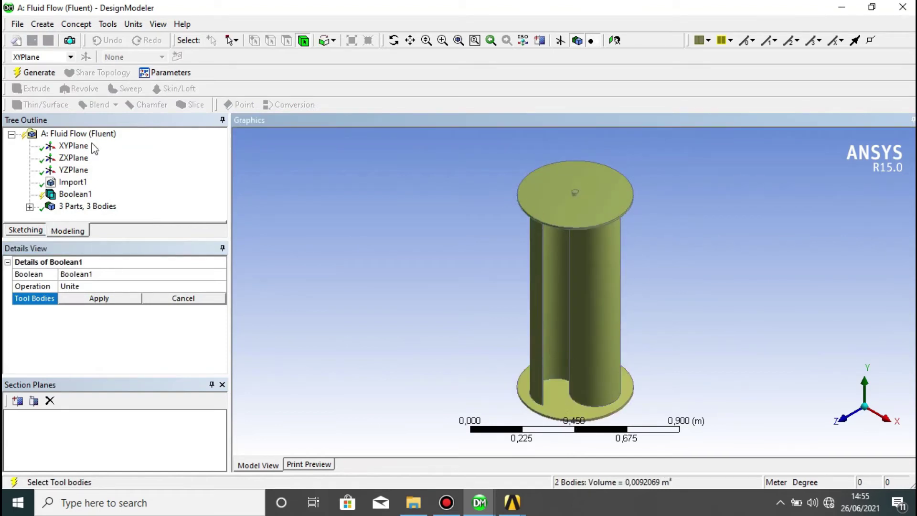
left_click(44, 72)
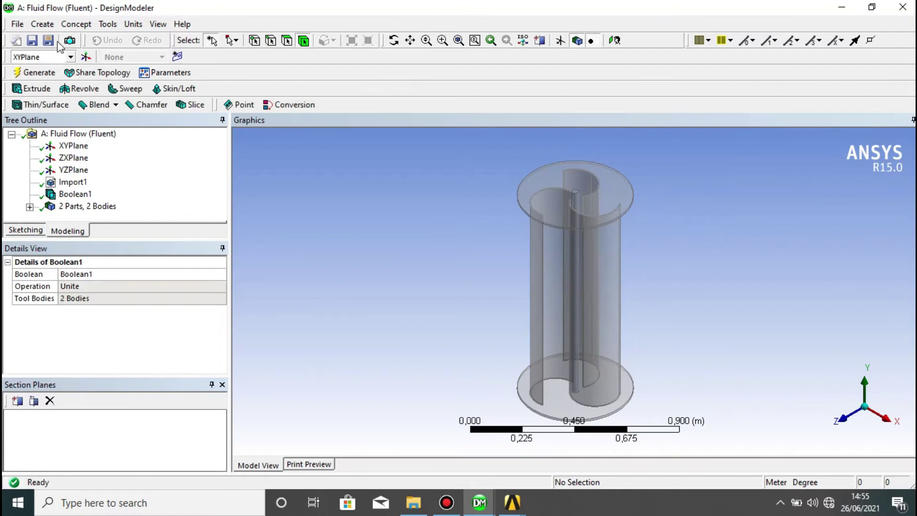
Add a cylindrical enclosure around the rotor bodies with a uniform cushion
left_click(108, 24)
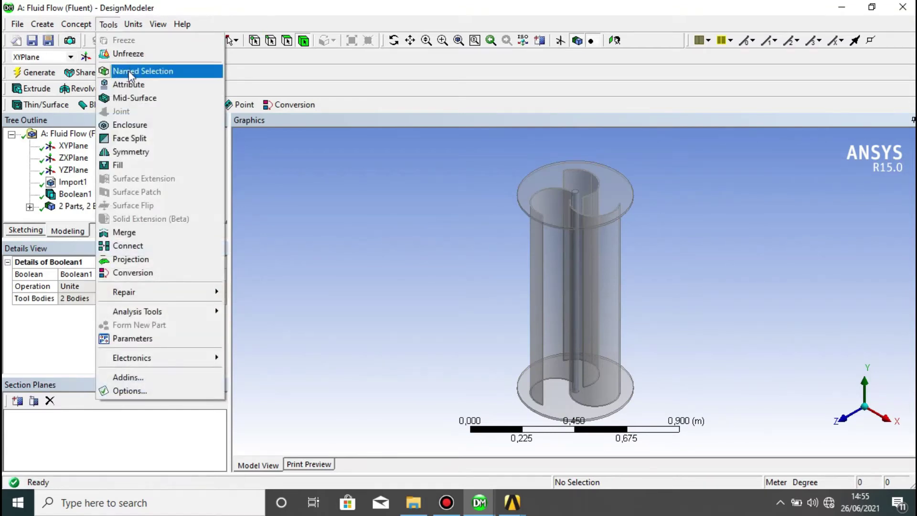
left_click(134, 127)
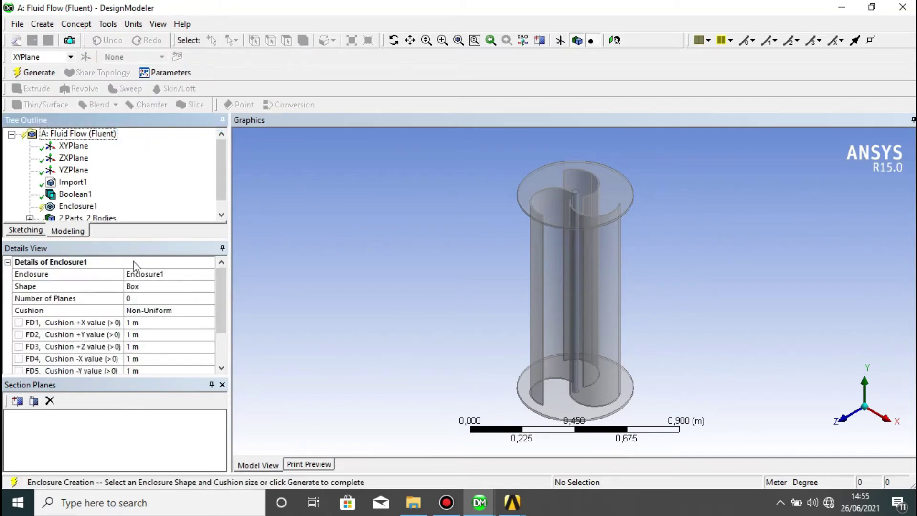
left_click(147, 287)
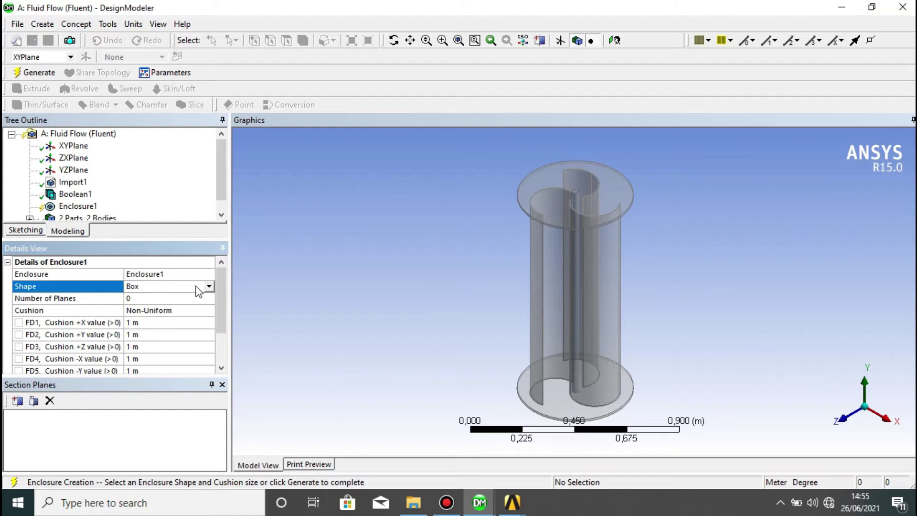
left_click(209, 287)
left_click(153, 304)
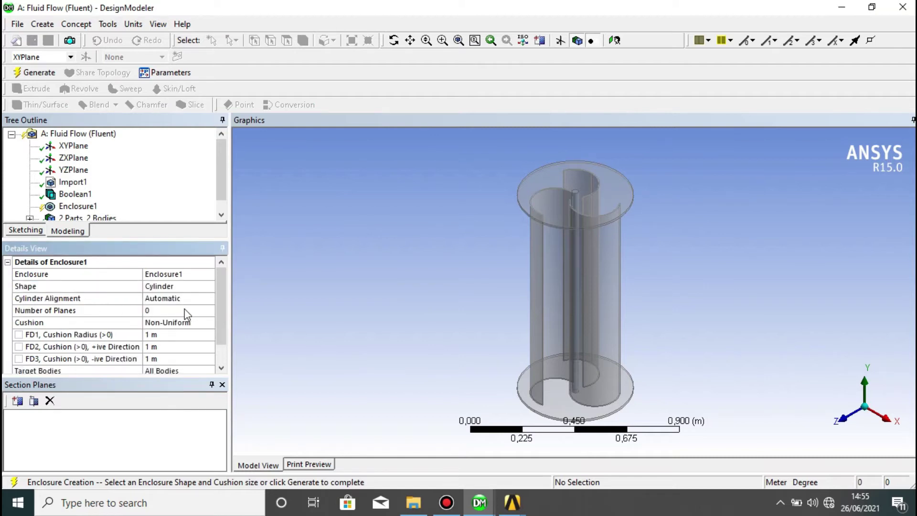
left_click(177, 325)
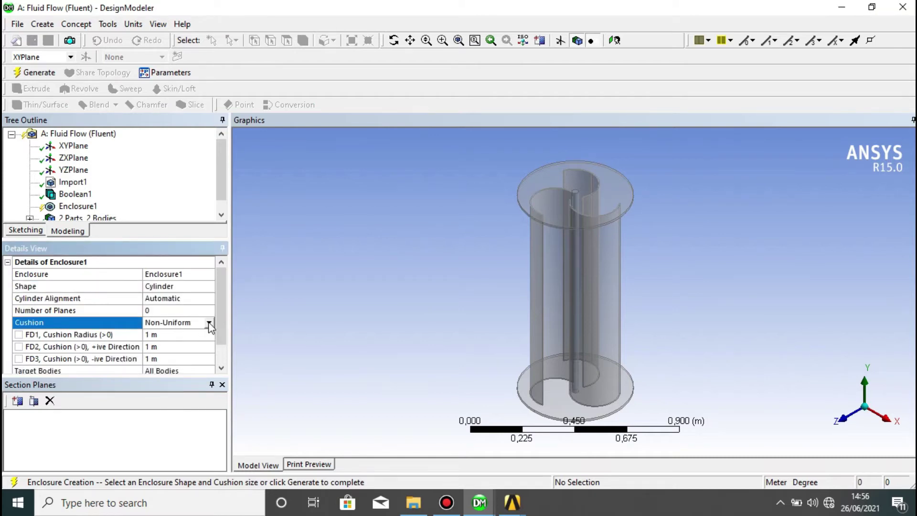
left_click(209, 323)
left_click(189, 340)
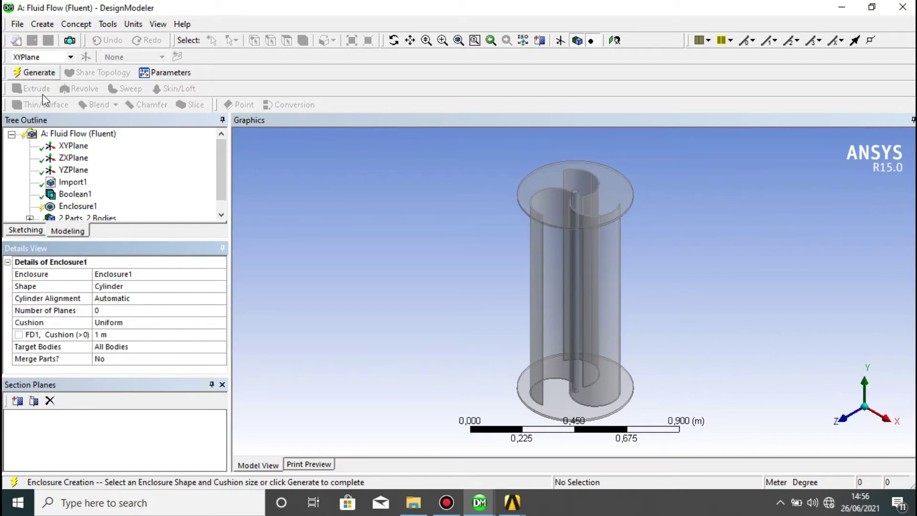
Make the cylinder enclosure's cushion a design parameter named RotatingZone and generate the enclosure
left_click(18, 335)
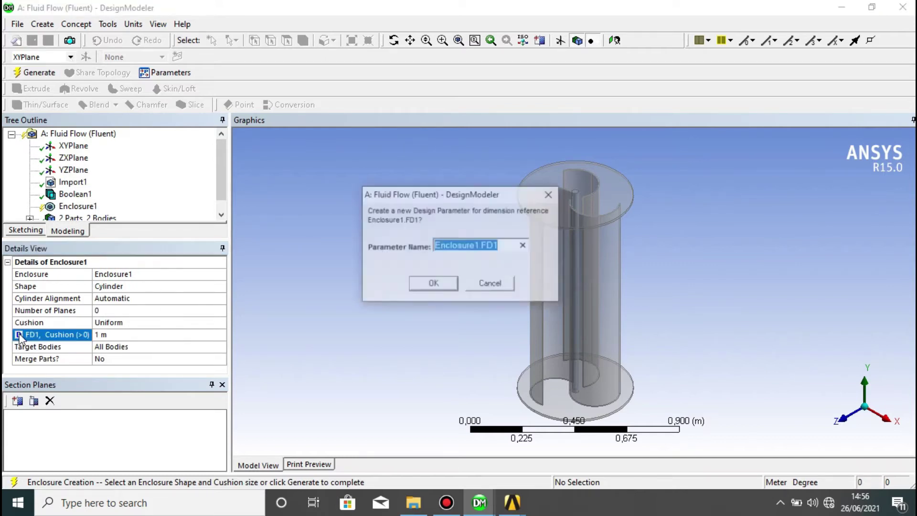
key("BackSpace")
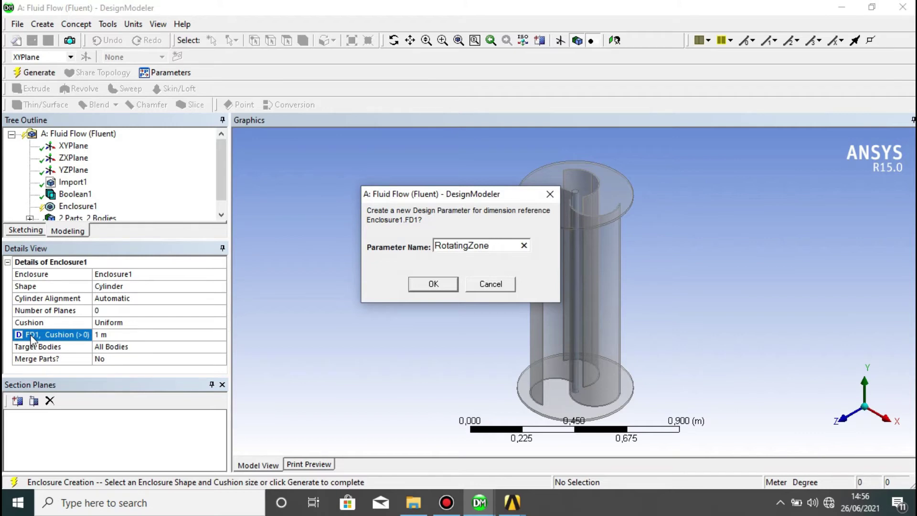
left_click(446, 286)
left_click(44, 72)
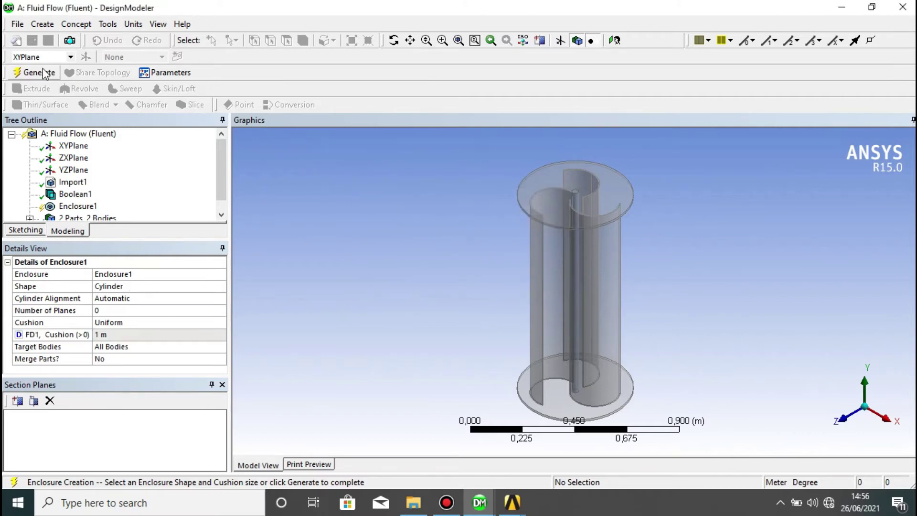
Add a box enclosure with a non-uniform cushion of 2 m in +Z and 4 m in -Z, and generate it
left_click(105, 24)
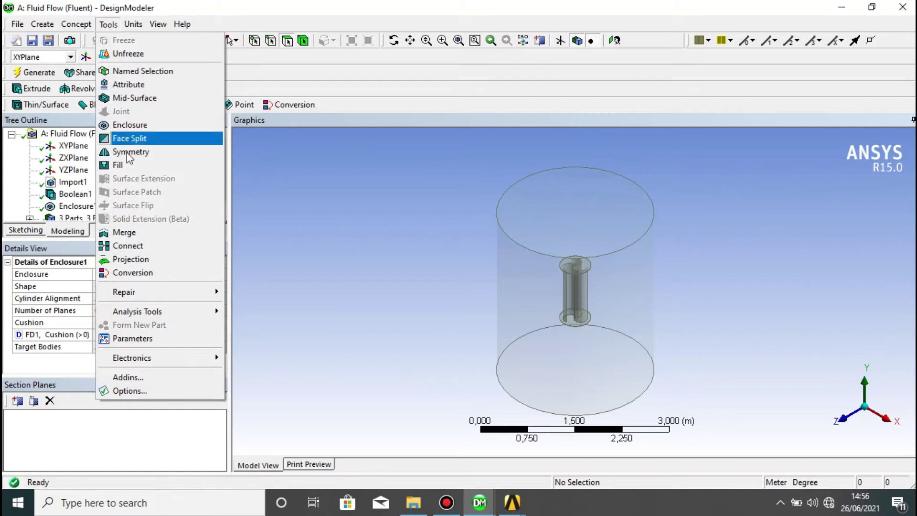
left_click(125, 130)
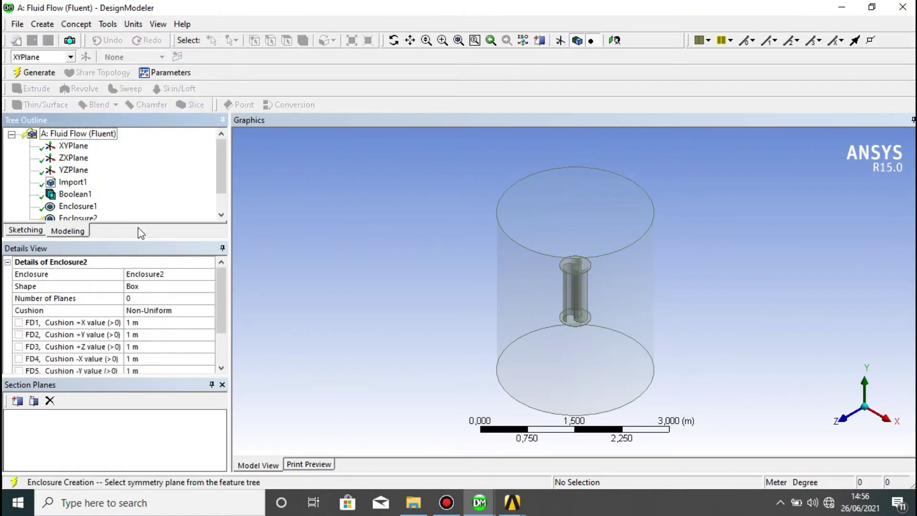
left_click(160, 289)
left_click(148, 309)
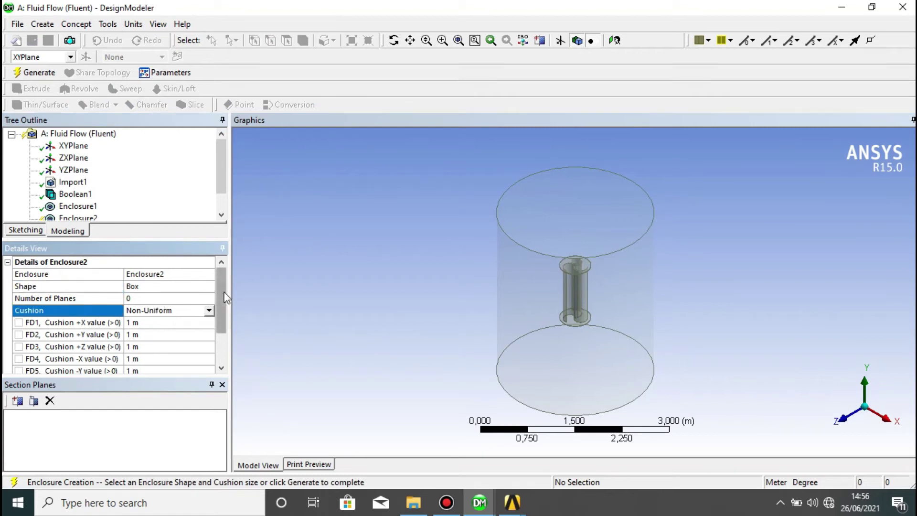
left_click_drag(224, 297, 224, 315)
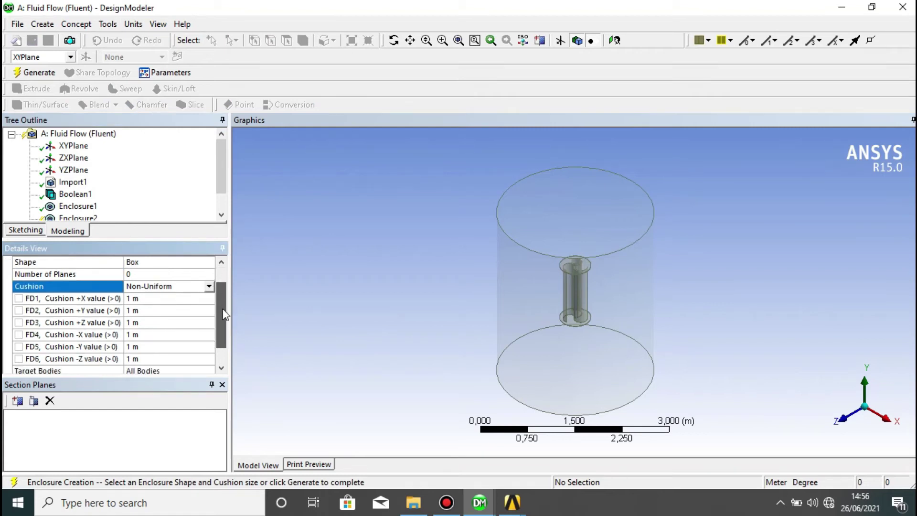
left_click(148, 324)
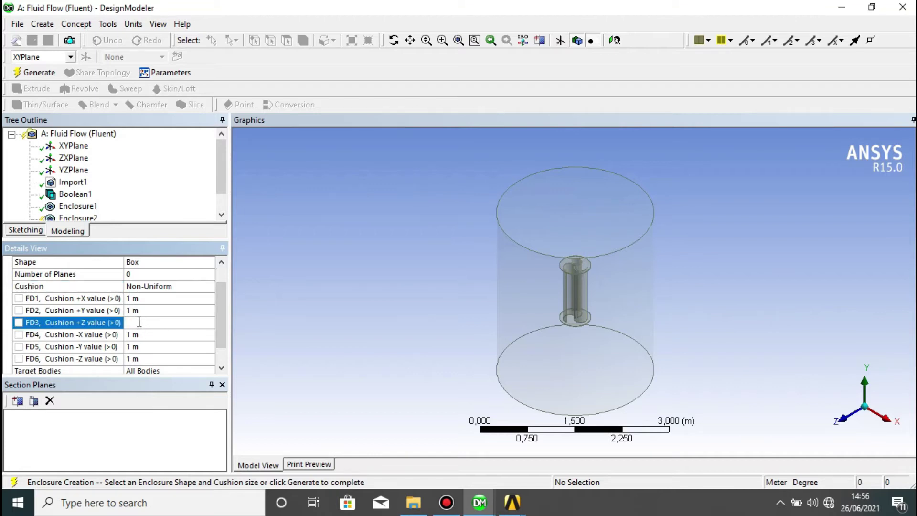
left_click(175, 359)
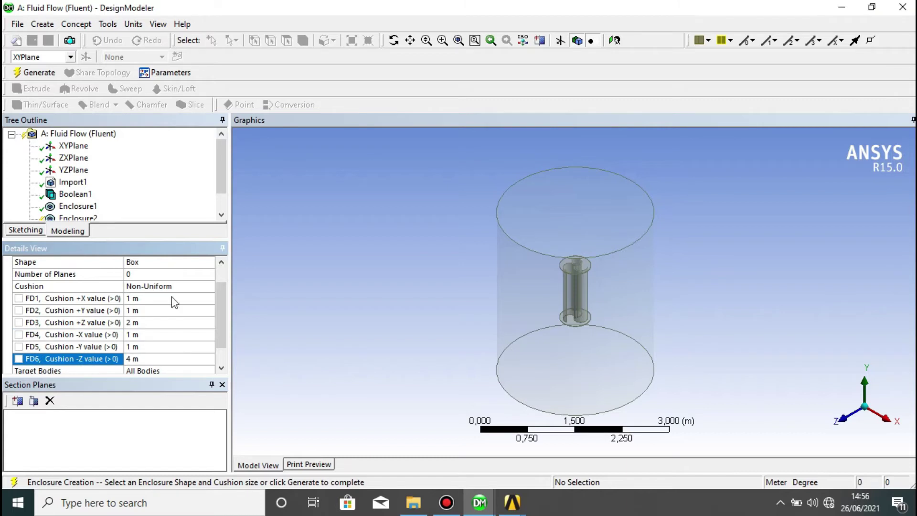
left_click(31, 71)
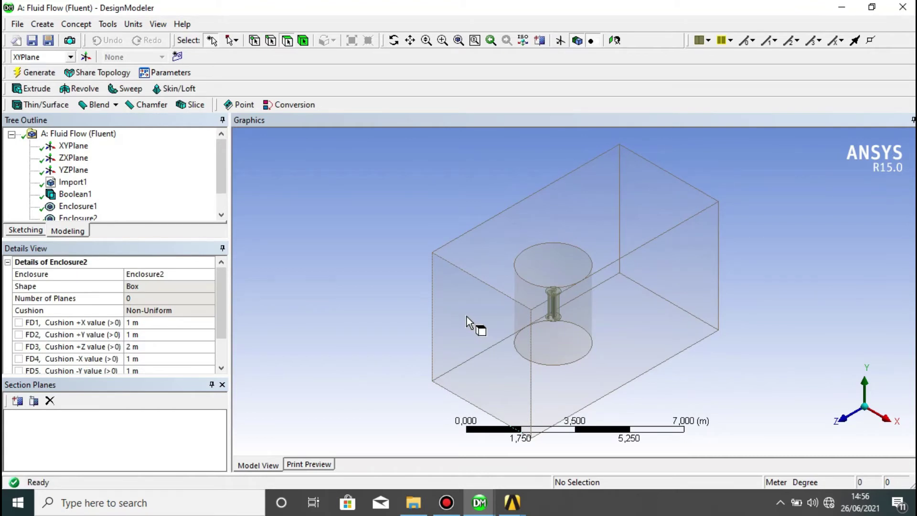
Create a named selection called Inlet from the box's +Z end face and generate it
left_click(108, 25)
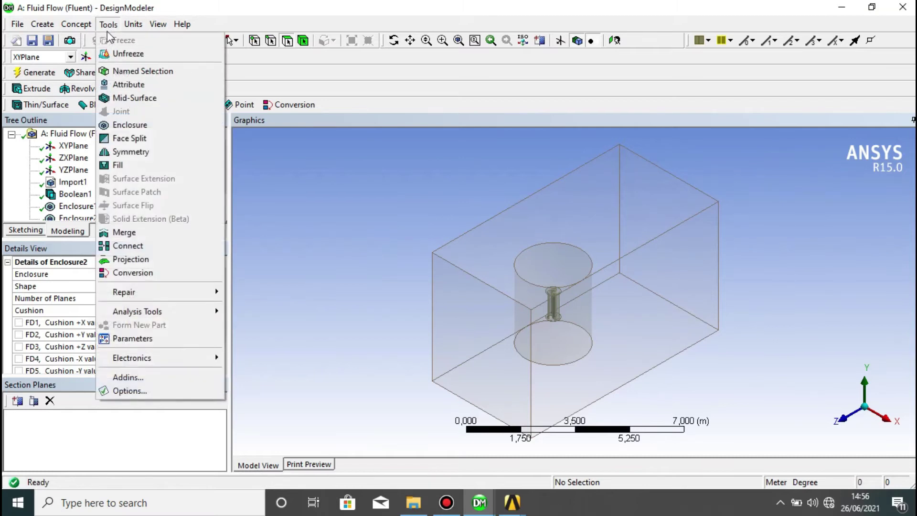
left_click(123, 76)
left_click(135, 271)
key("BackSpace")
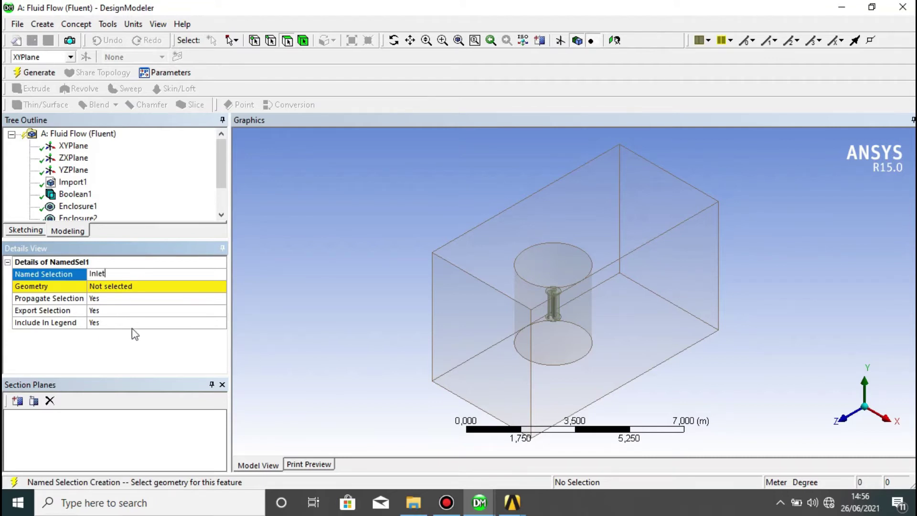
left_click(159, 288)
left_click(472, 350)
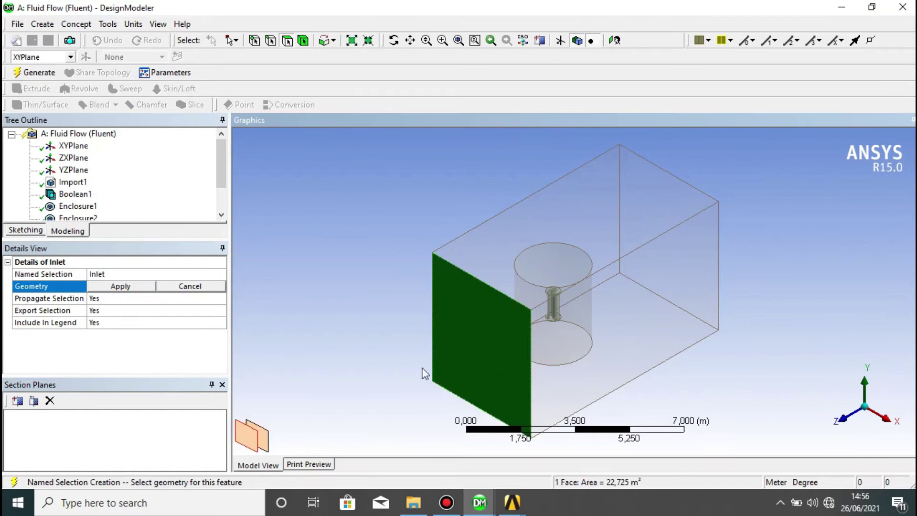
left_click(34, 72)
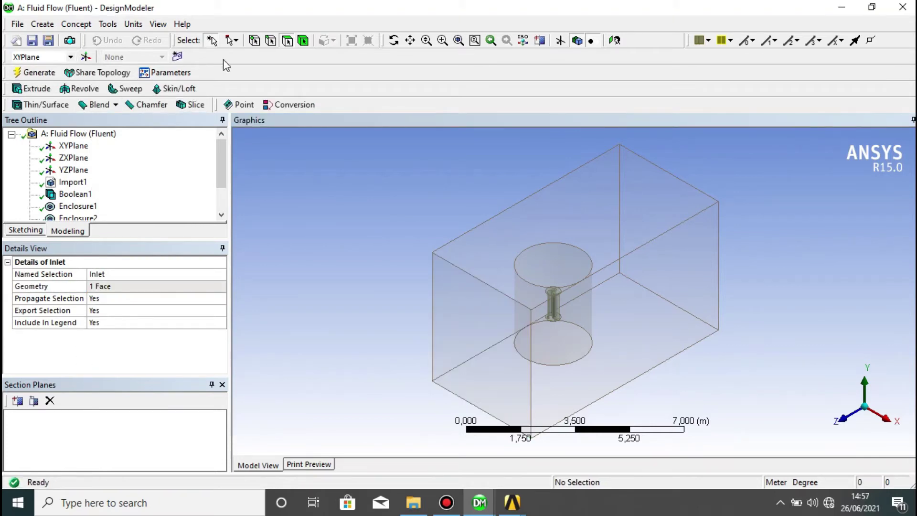
Add a second named selection, name it Outlet and open its geometry for selection
left_click(393, 40)
left_click_drag(497, 196, 421, 226)
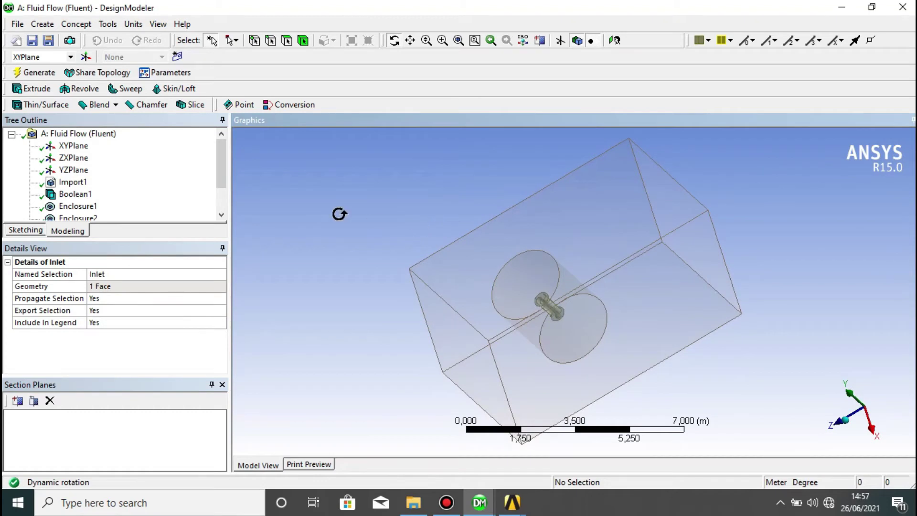
left_click(307, 203)
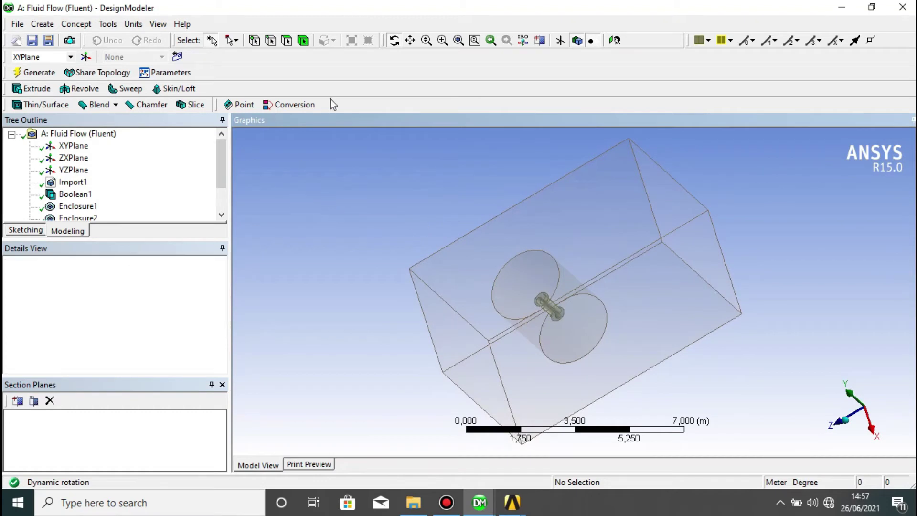
left_click(394, 42)
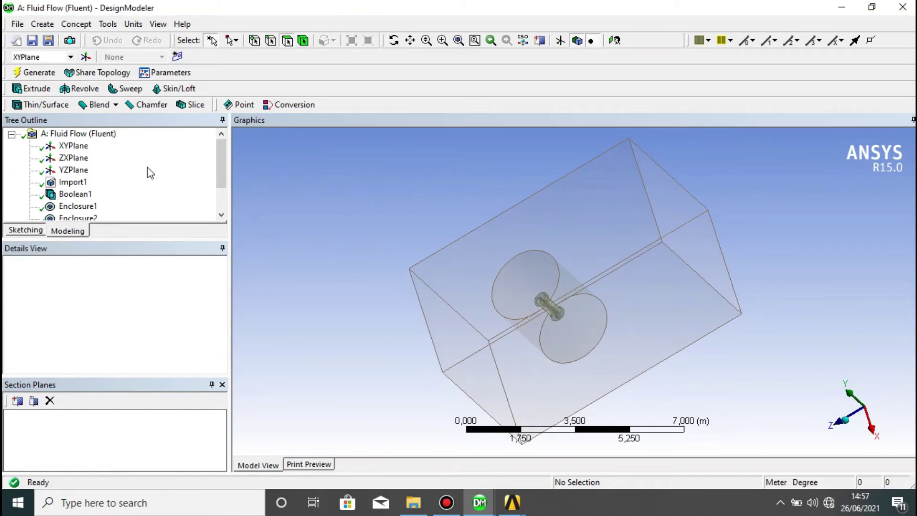
left_click(108, 24)
left_click(137, 72)
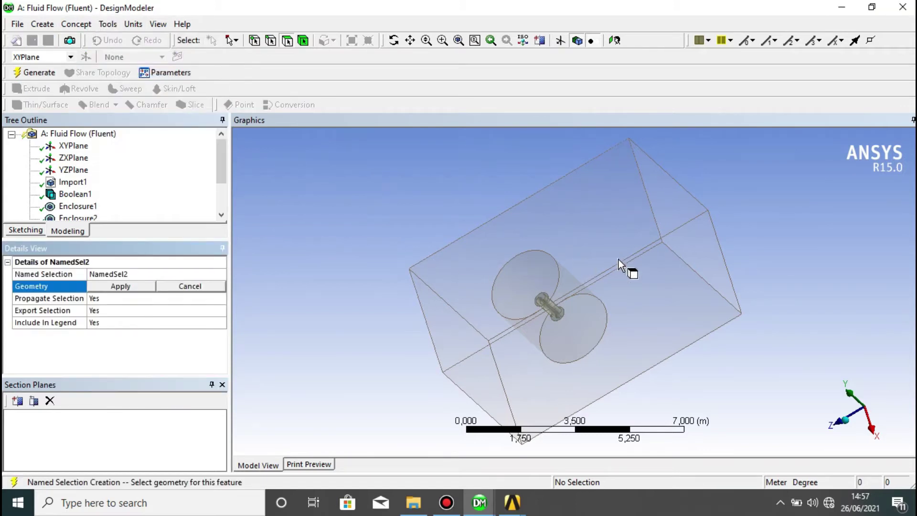
left_click(394, 41)
left_click_drag(440, 156, 419, 161)
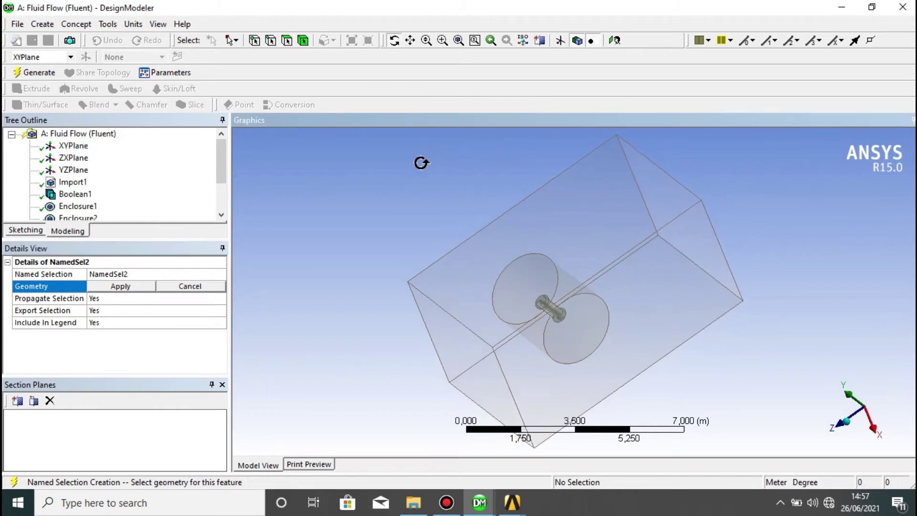
left_click_drag(805, 282, 774, 284)
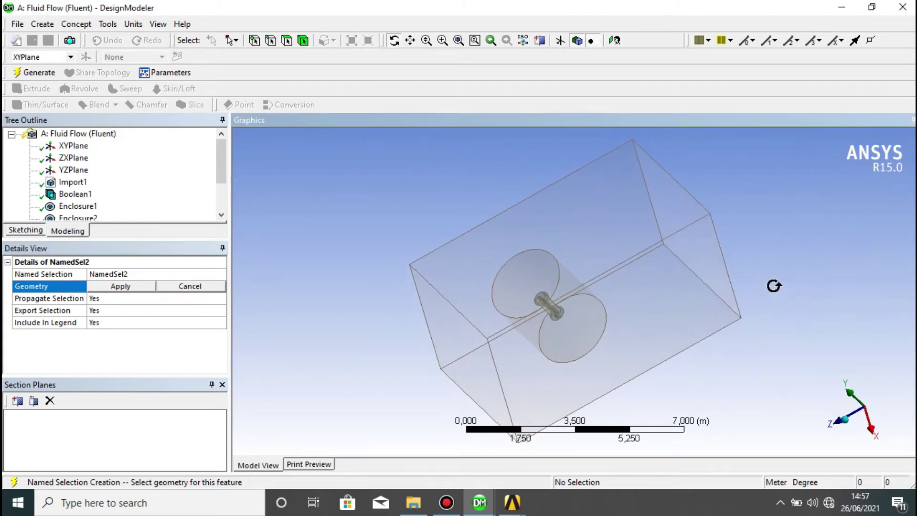
left_click(196, 274)
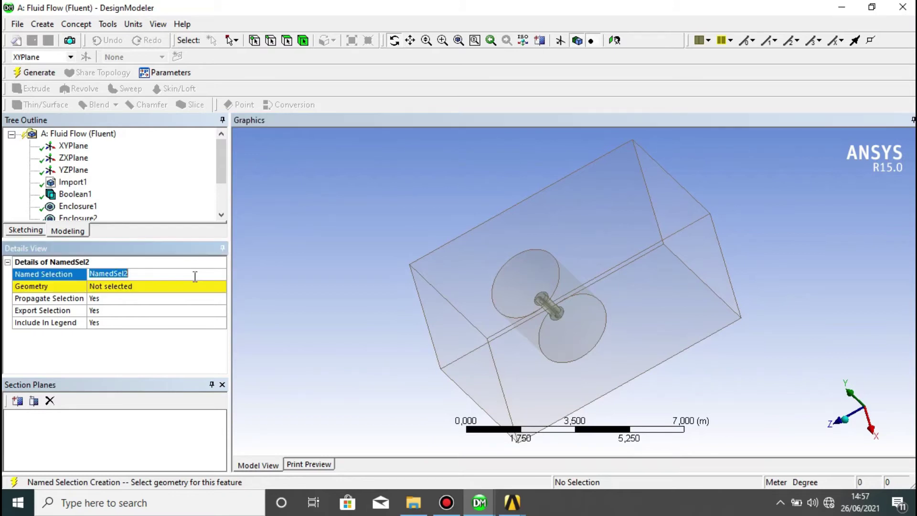
key("BackSpace")
left_click(154, 287)
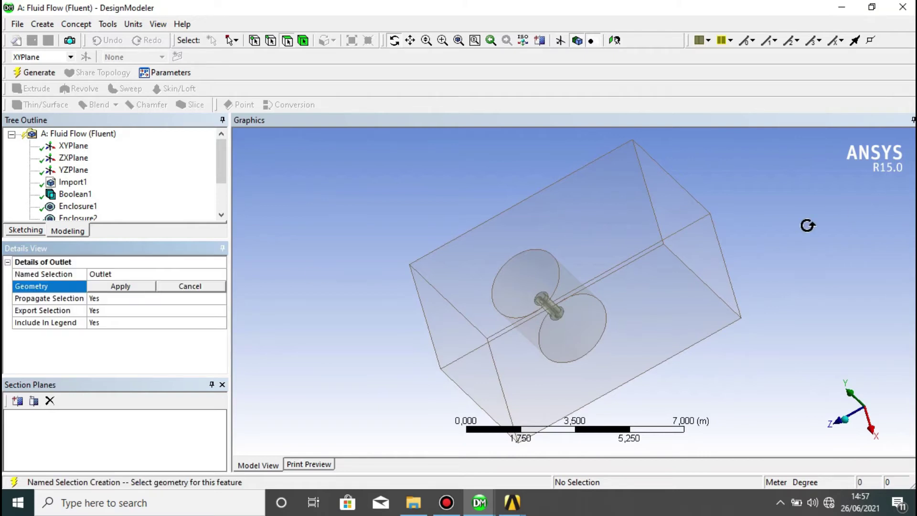
Assign the box's -Z end face to the Outlet named selection and generate it
left_click_drag(743, 215, 661, 307)
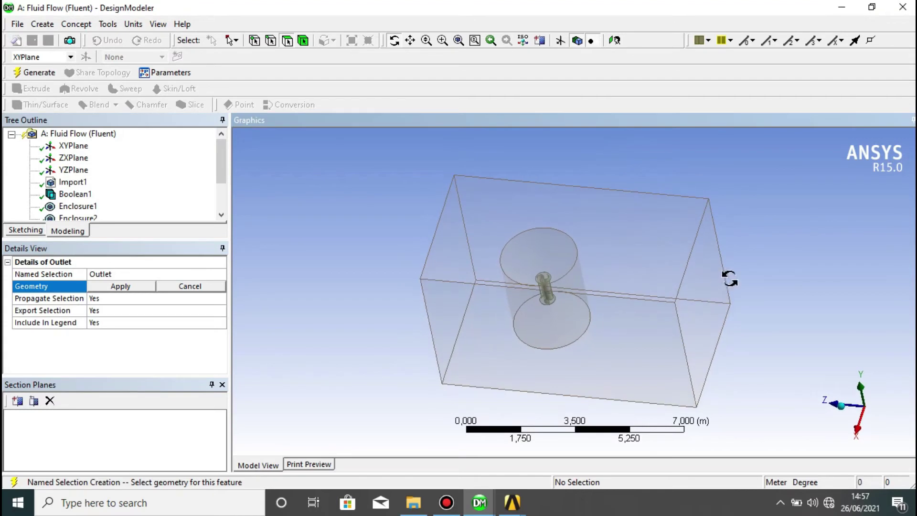
left_click(395, 42)
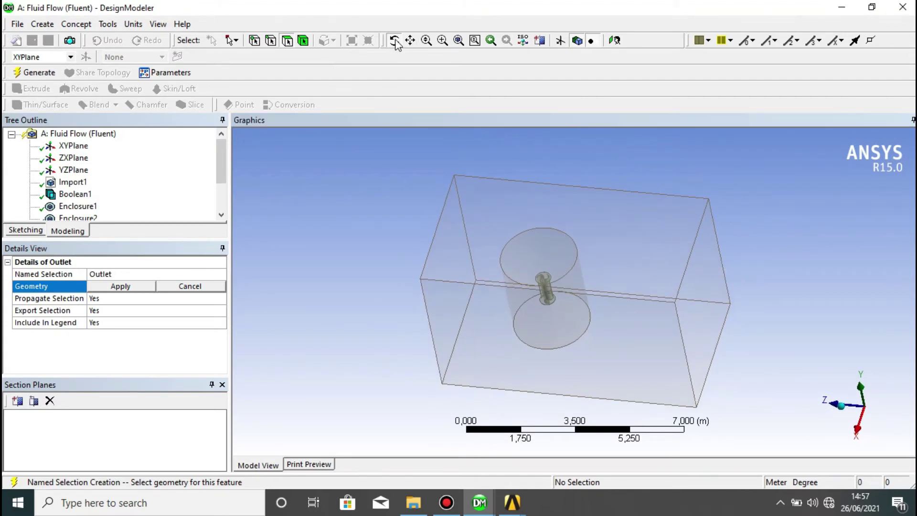
left_click(702, 306)
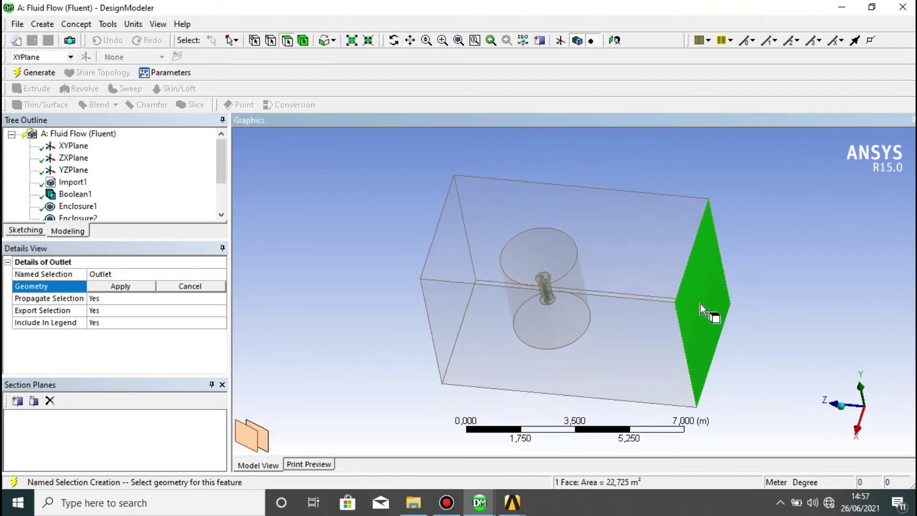
left_click(38, 73)
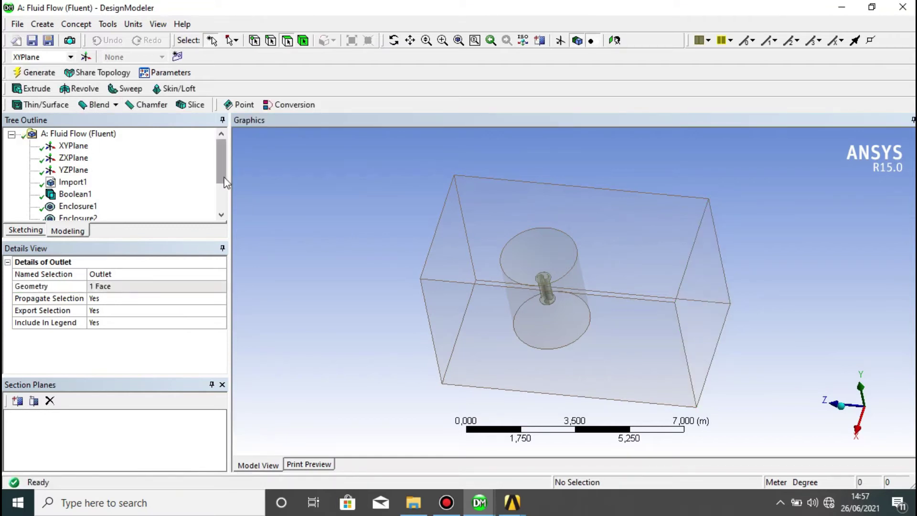
Add a third named selection and name it Tunel
left_click(107, 24)
left_click(147, 70)
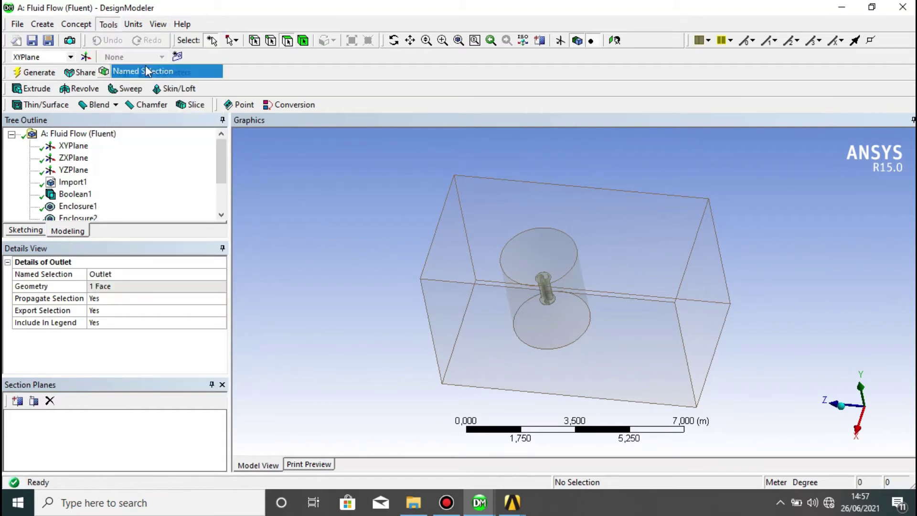
left_click(163, 276)
key("BackSpace")
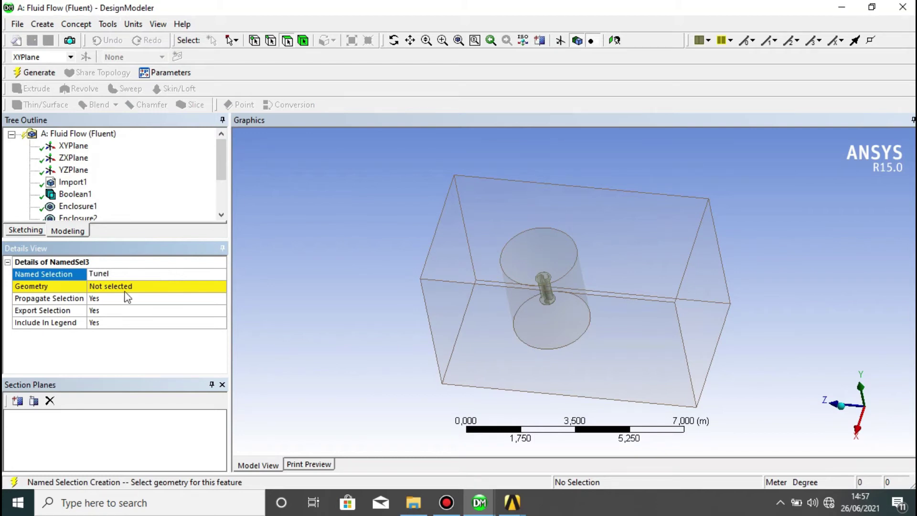
Assign the box's four lengthwise side faces, leaving out both Z end faces, to the Tunel named selection and generate it
left_click(105, 287)
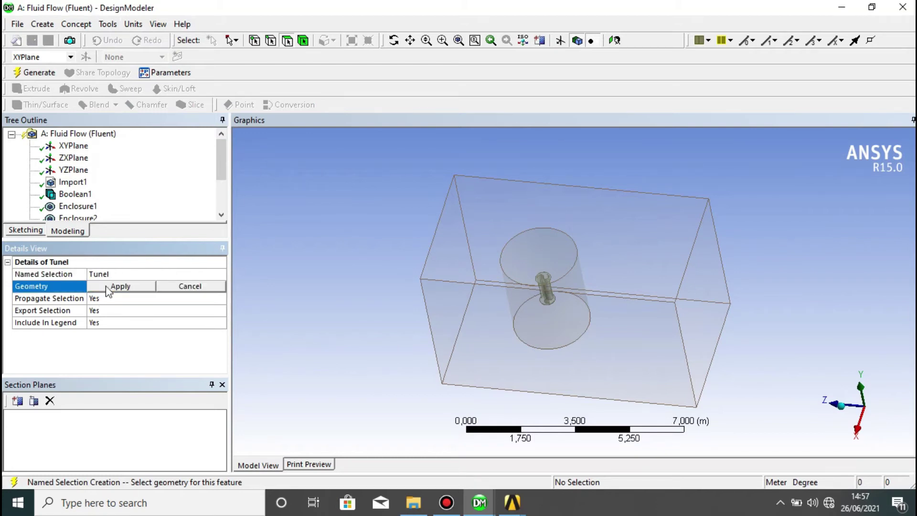
left_click(609, 315)
left_click(606, 218, "ctrl")
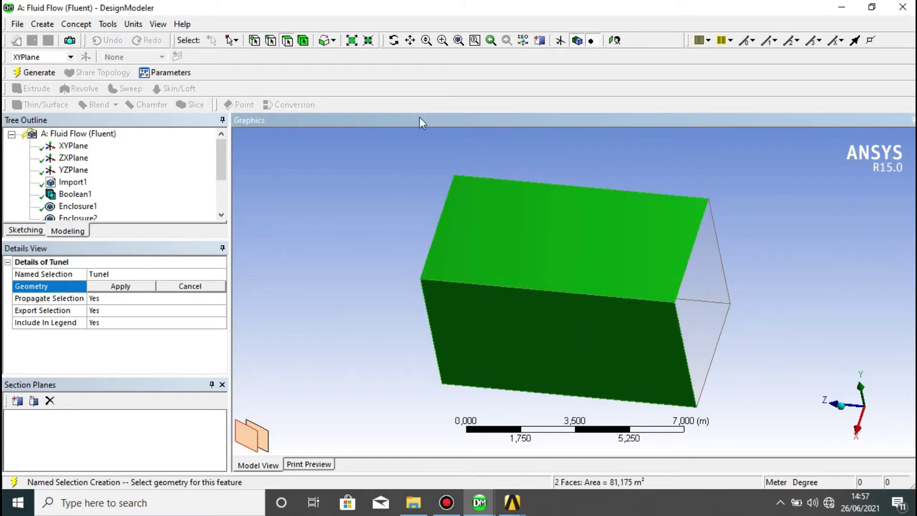
left_click(394, 41)
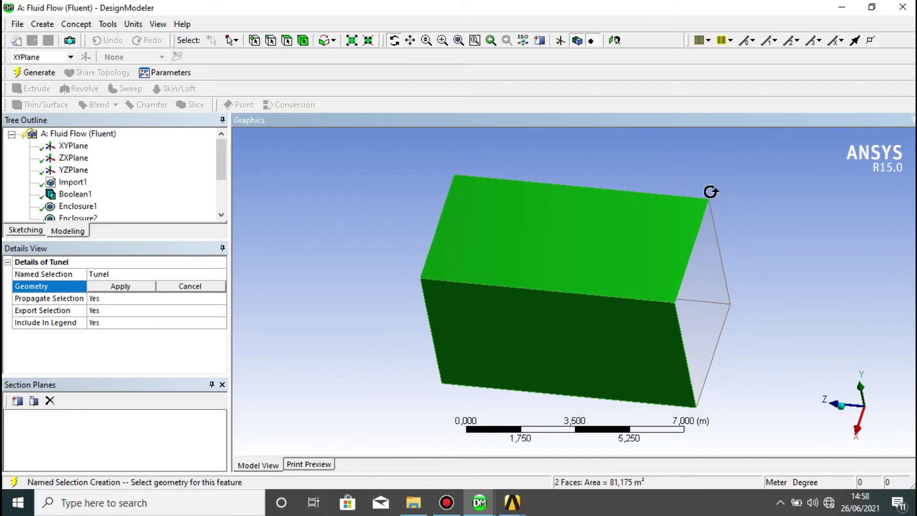
left_click_drag(608, 162, 554, 299)
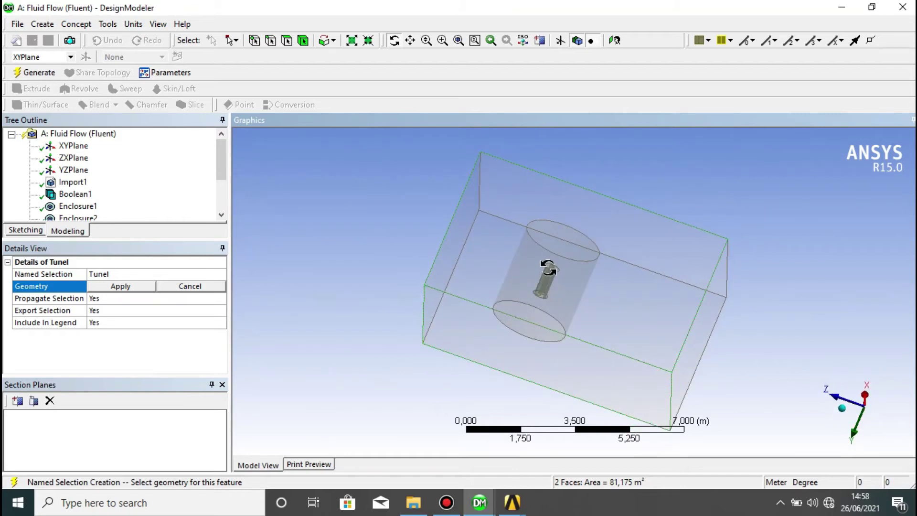
left_click(394, 41)
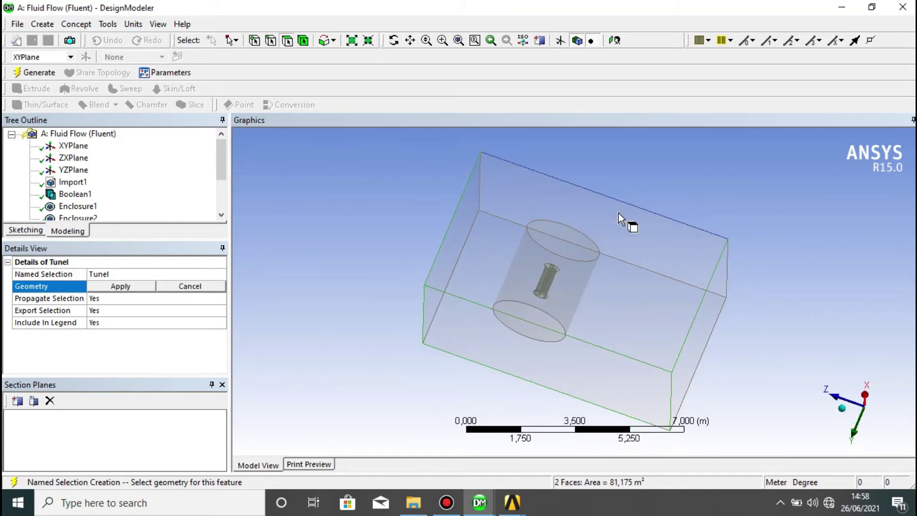
left_click(618, 214, "ctrl")
left_click(575, 316, "ctrl")
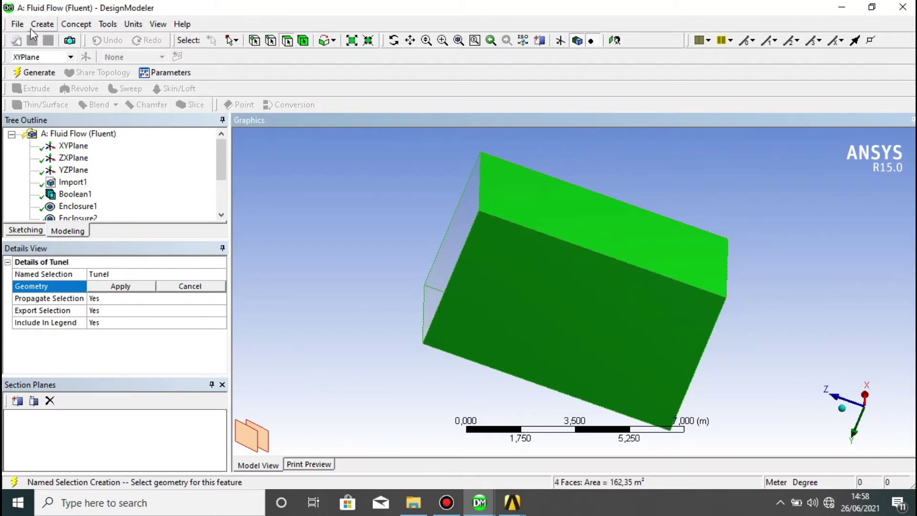
left_click(40, 73)
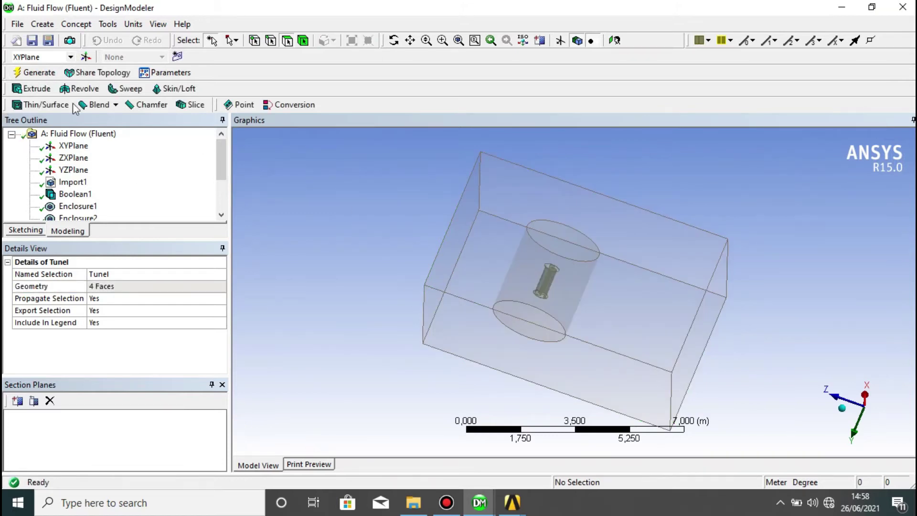
Switch to the Workbench project containing the Fluid Flow (Fluent) system and open its Mesh cell in Meshing
left_click(510, 506)
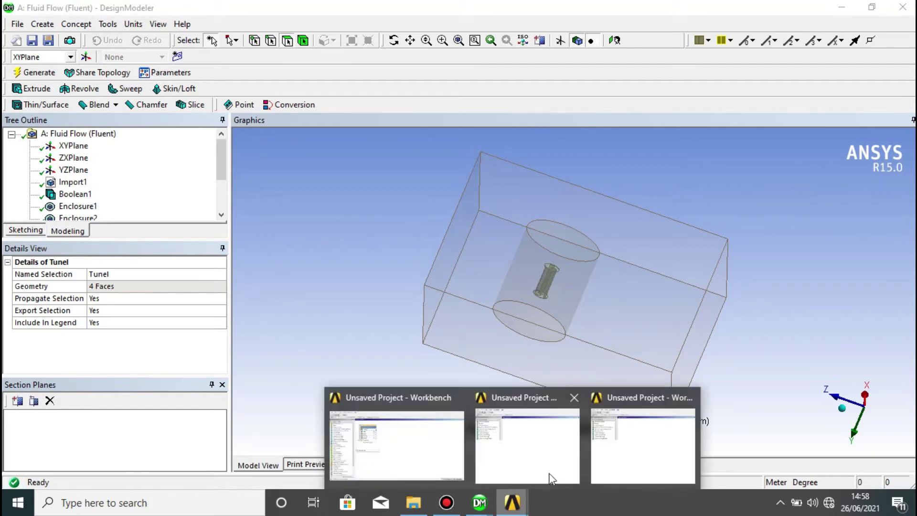
left_click(436, 470)
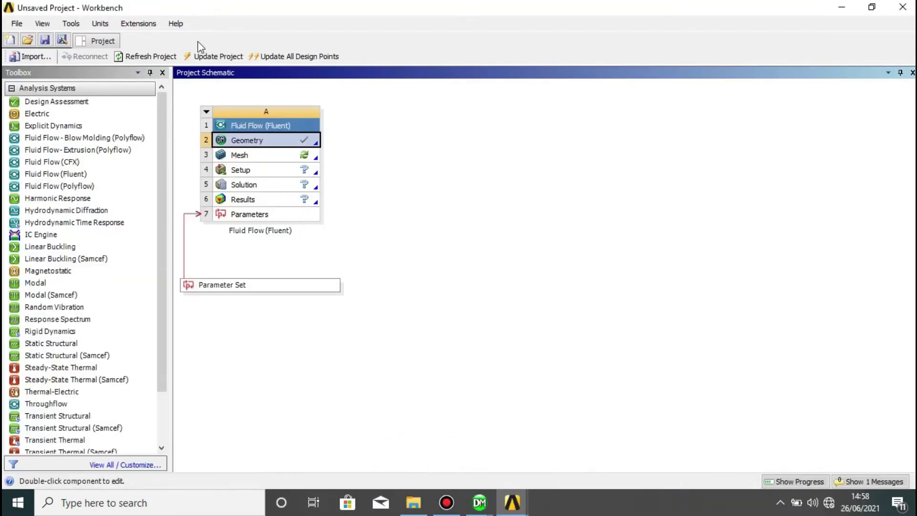
double_click(276, 161)
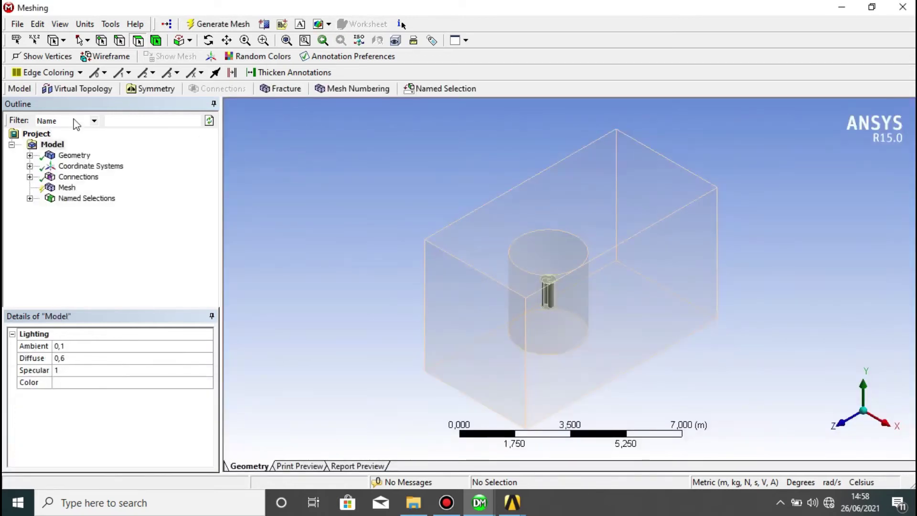
Set the mesh's Relevance Center to Fine in the sizing settings and generate the mesh
left_click(67, 188)
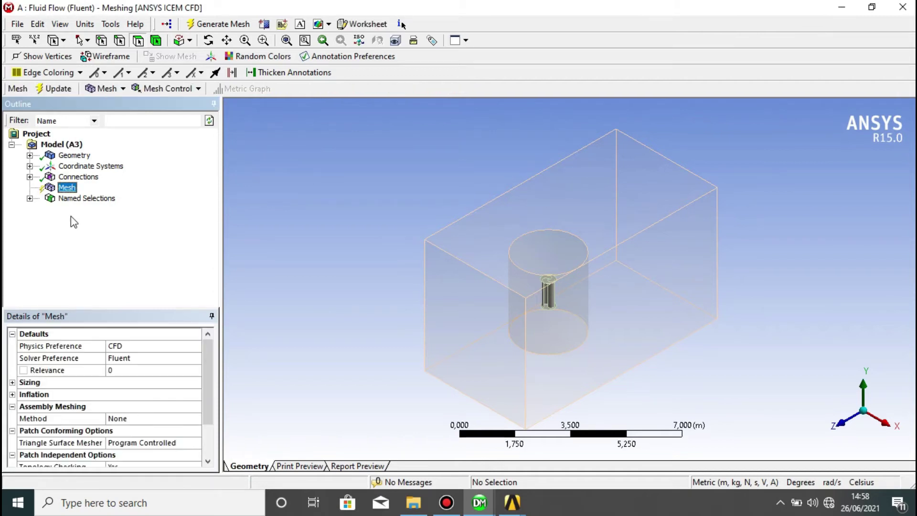
left_click(13, 382)
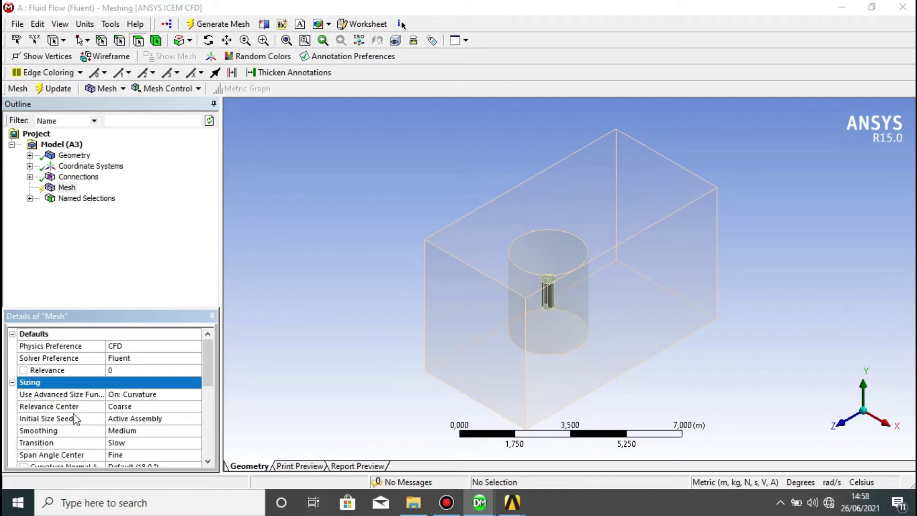
left_click(120, 394)
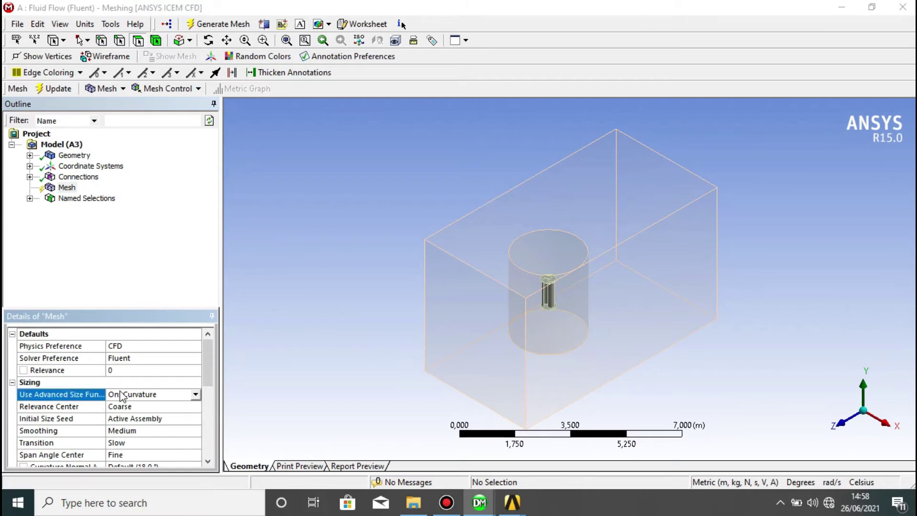
left_click(195, 394)
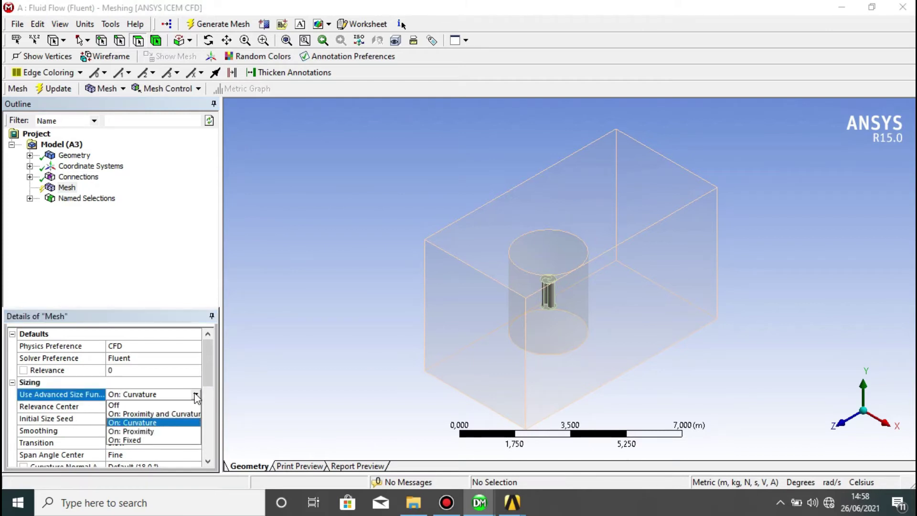
left_click(168, 393)
left_click(156, 407)
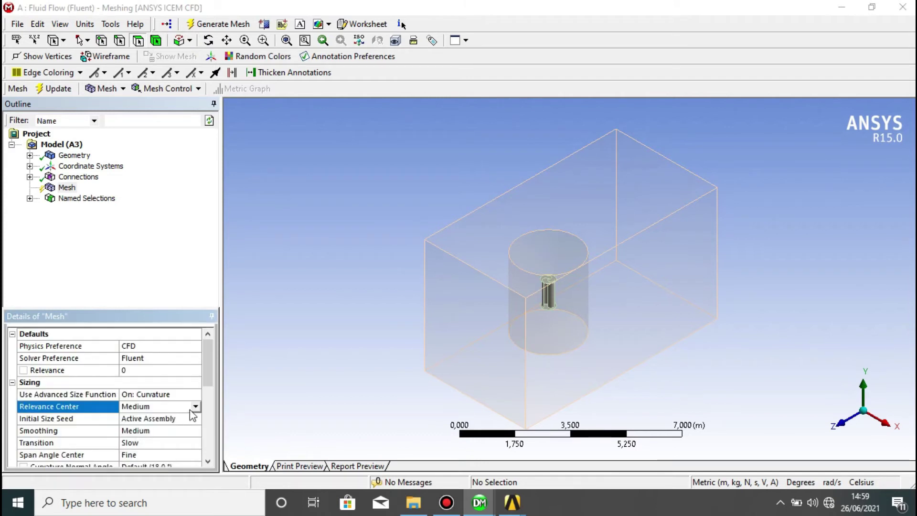
left_click(195, 406)
left_click(149, 443)
left_click(217, 25)
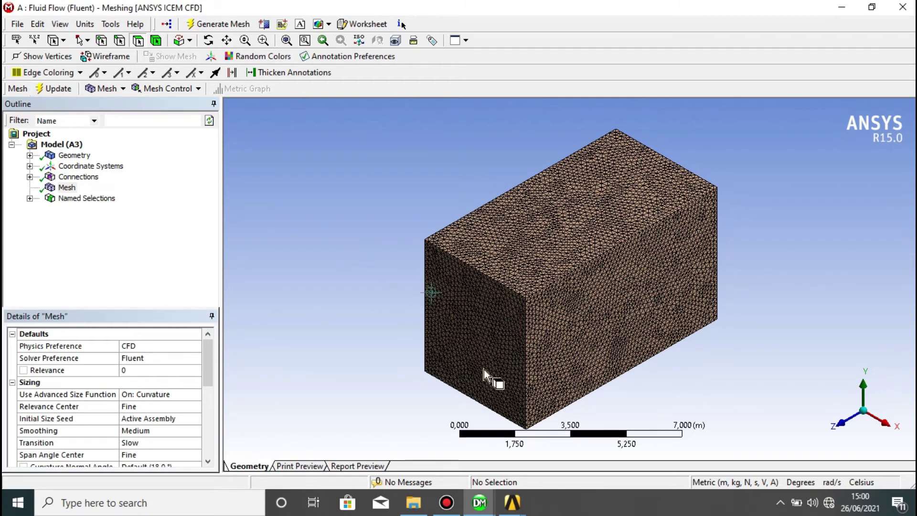
Switch to Workbench and launch the Fluent setup of the Fluid Flow system with Double Precision enabled
mouse_move(512, 503)
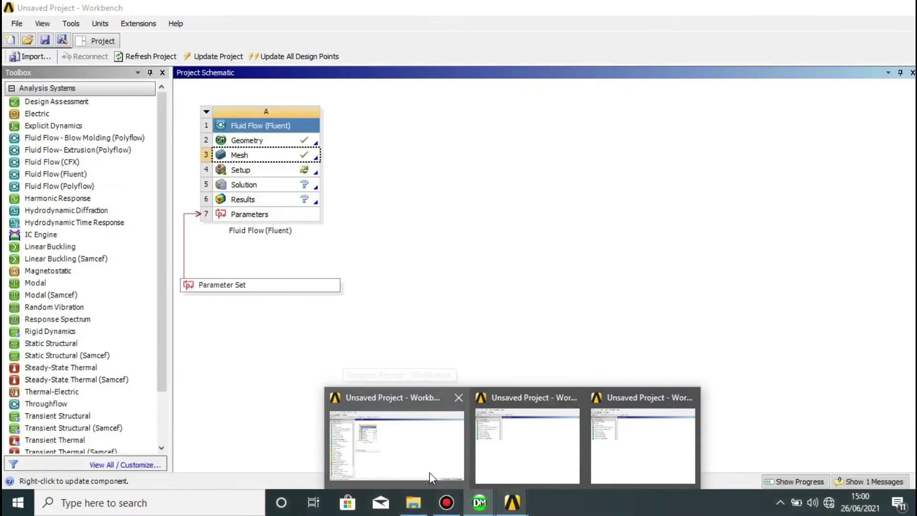
left_click(429, 472)
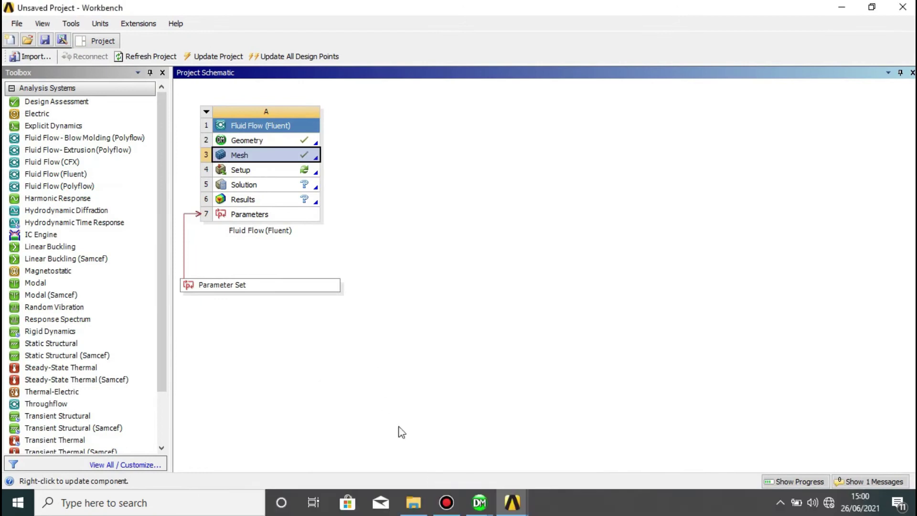
double_click(271, 173)
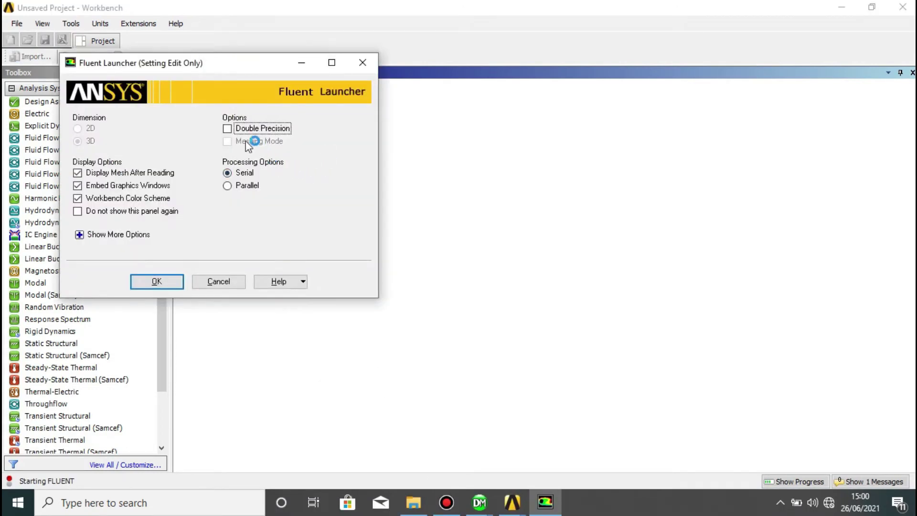
left_click(231, 128)
left_click(171, 282)
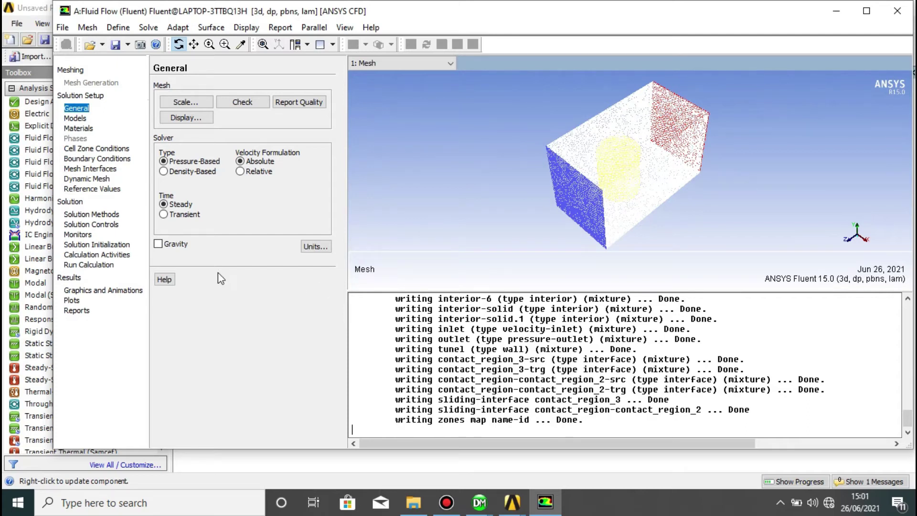
Set the solver time to Transient and the viscous model to standard k-epsilon (2 eqn) with Standard Wall Functions
left_click(164, 214)
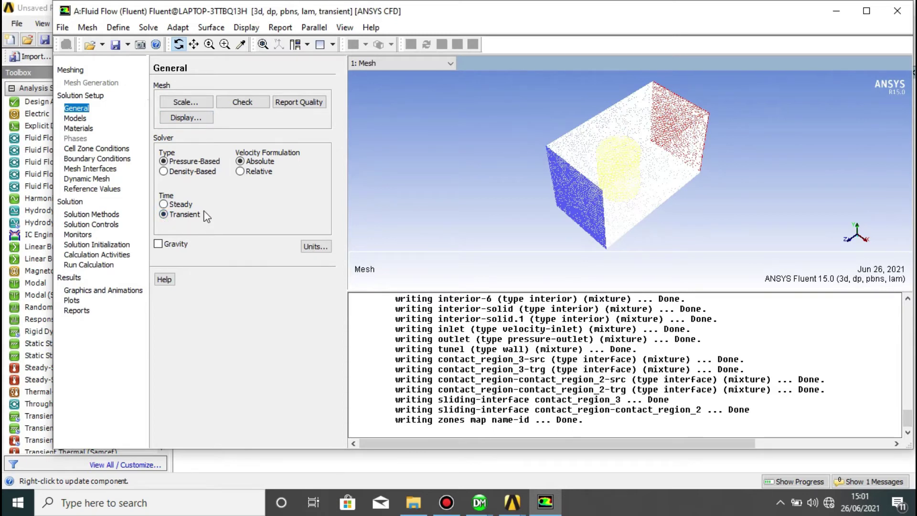
left_click(77, 120)
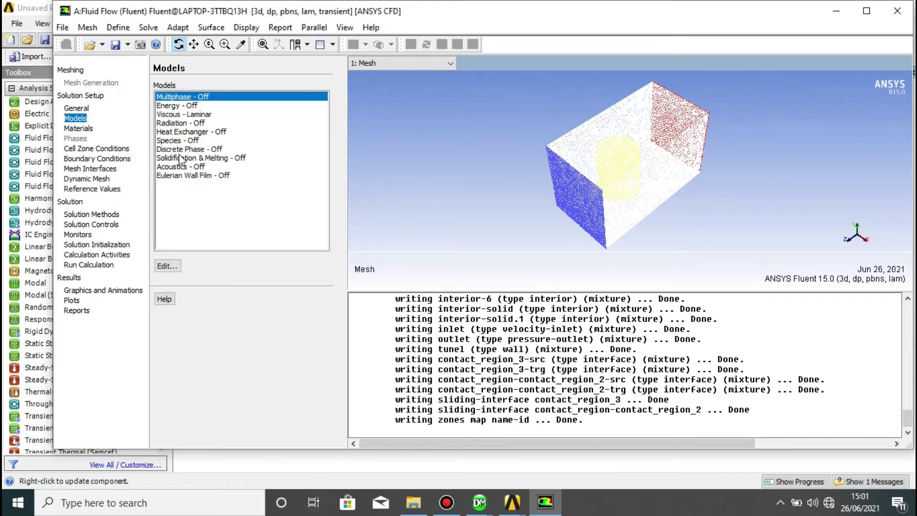
left_click(184, 116)
left_click(165, 265)
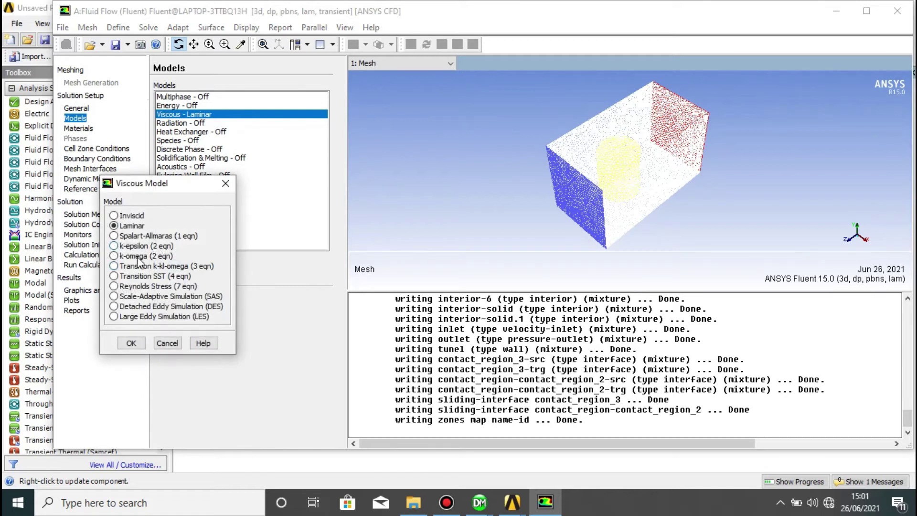
left_click(129, 247)
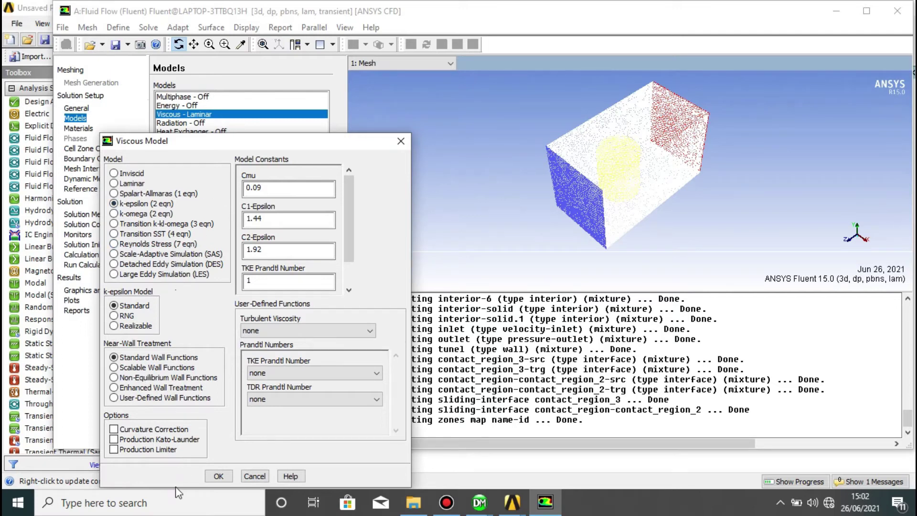
left_click(216, 476)
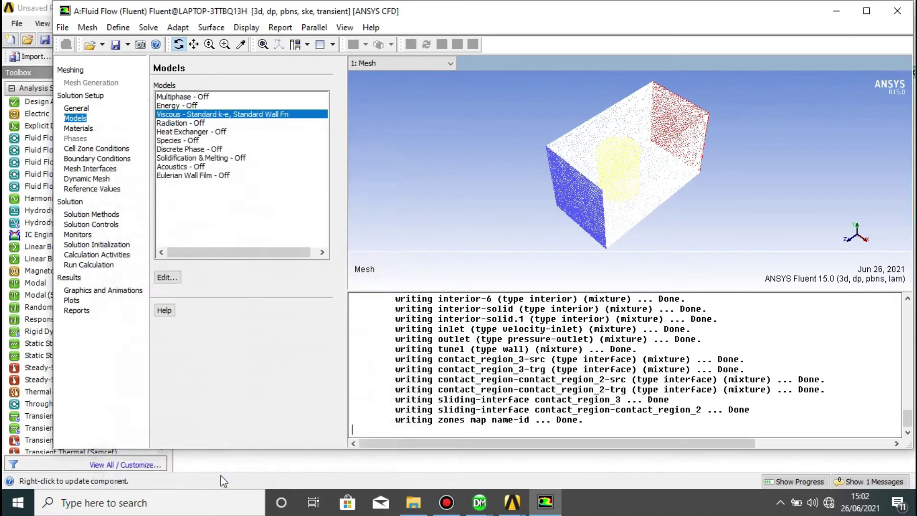
Enable Mesh Motion for the solid cell zone and apply its mesh motion settings
left_click(97, 148)
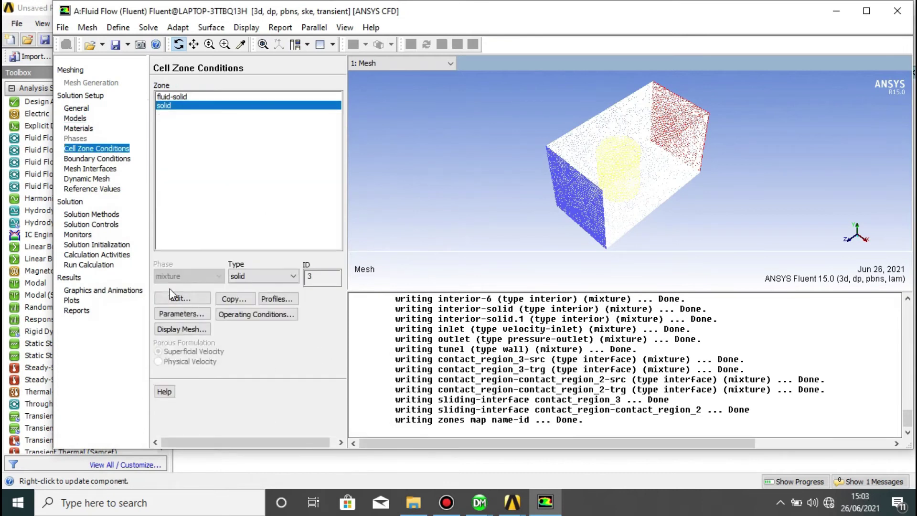
left_click(170, 296)
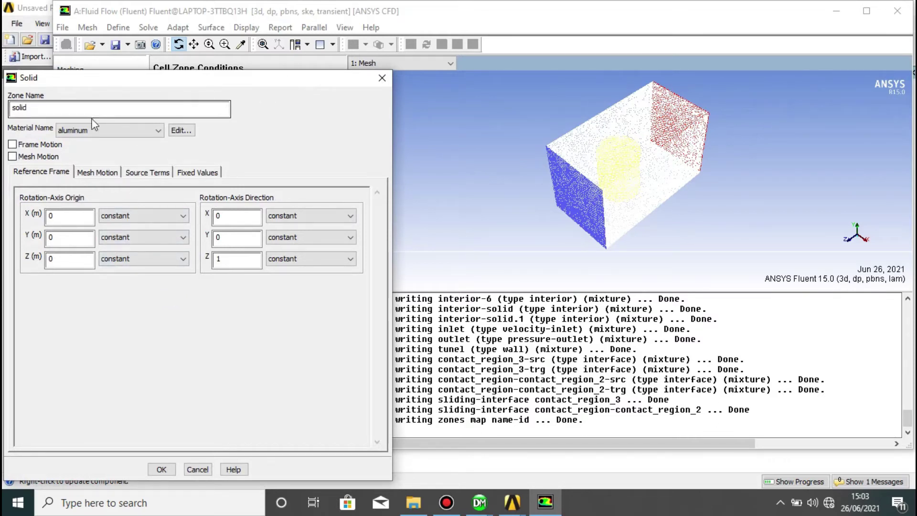
left_click(12, 156)
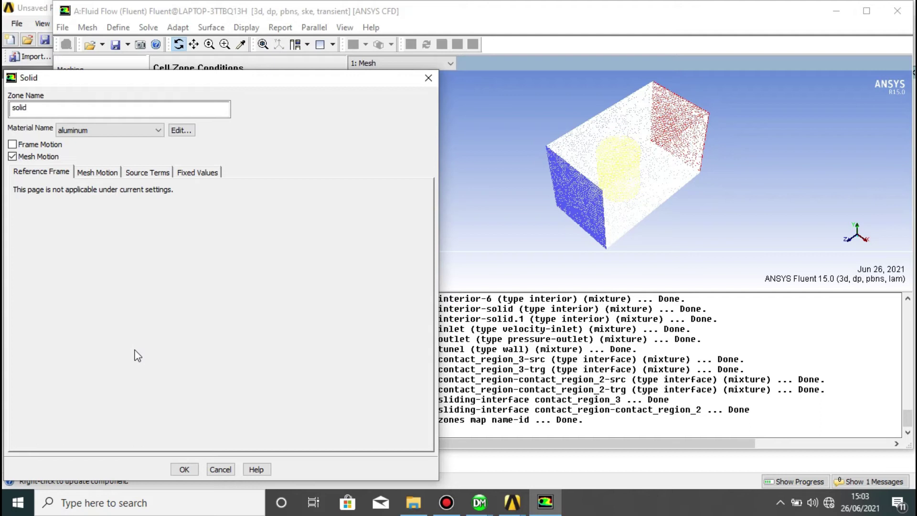
left_click(147, 173)
left_click(189, 173)
left_click(101, 172)
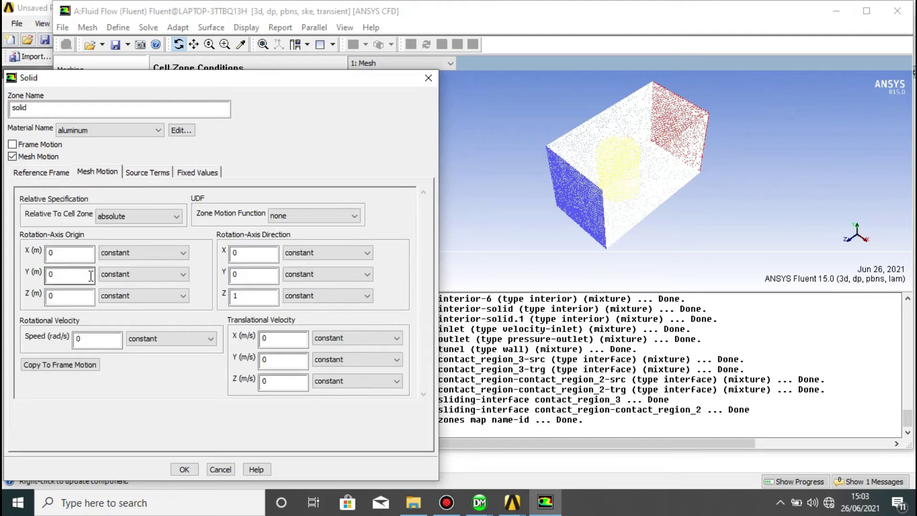
left_click(88, 341)
left_click(188, 469)
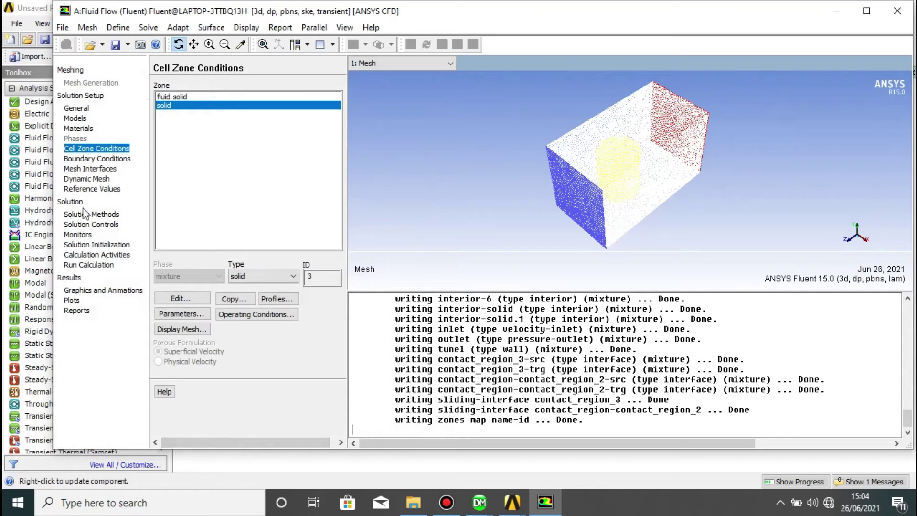
Set the velocity magnitude of the inlet boundary to 2 m/s
left_click(92, 159)
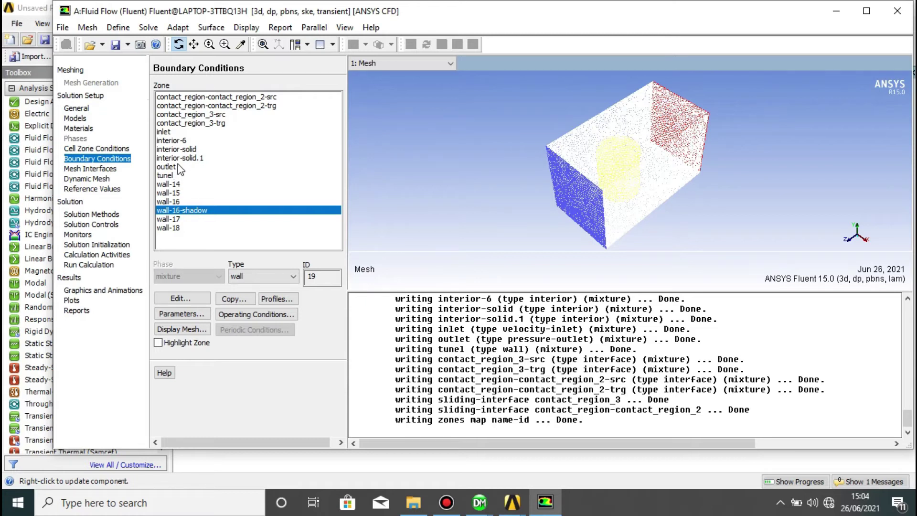
left_click(173, 133)
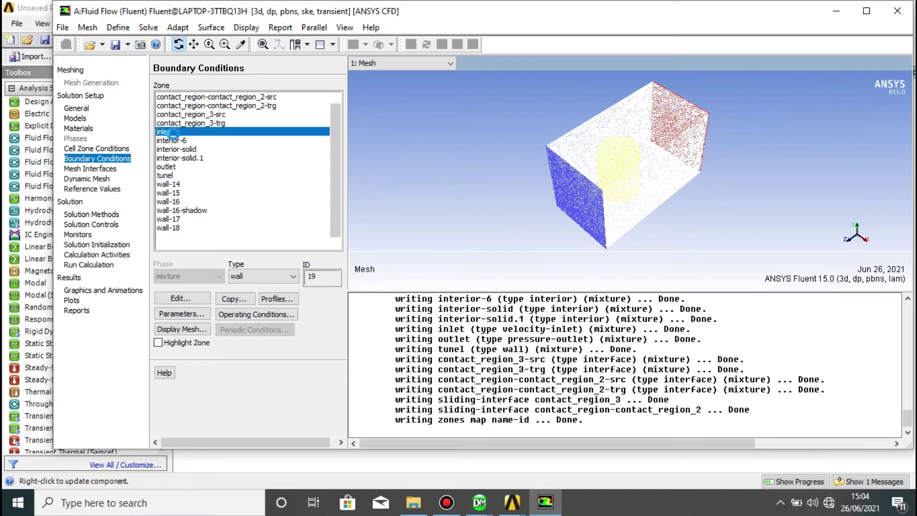
left_click(181, 298)
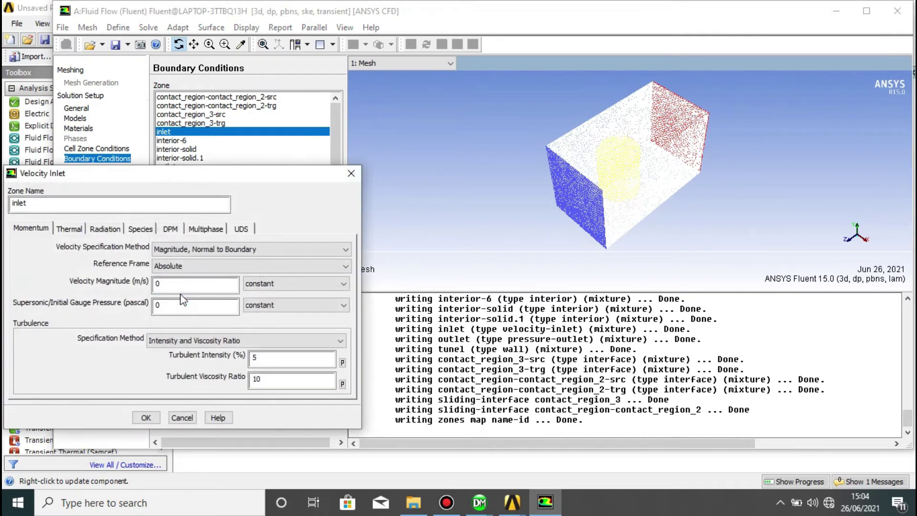
left_click(186, 284)
key("BackSpace")
type("2")
left_click(146, 418)
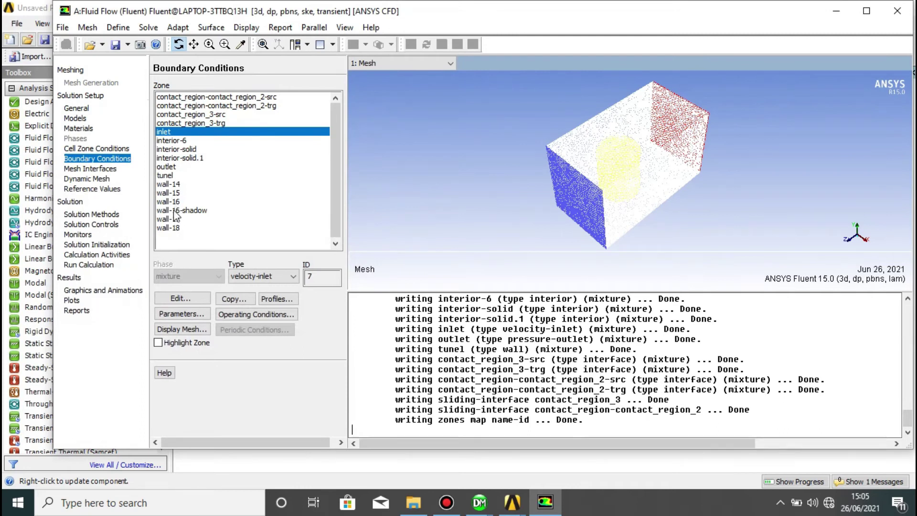
Check the momentum settings of the wall-14 and wall-18 boundaries and accept them as they are
left_click(172, 184)
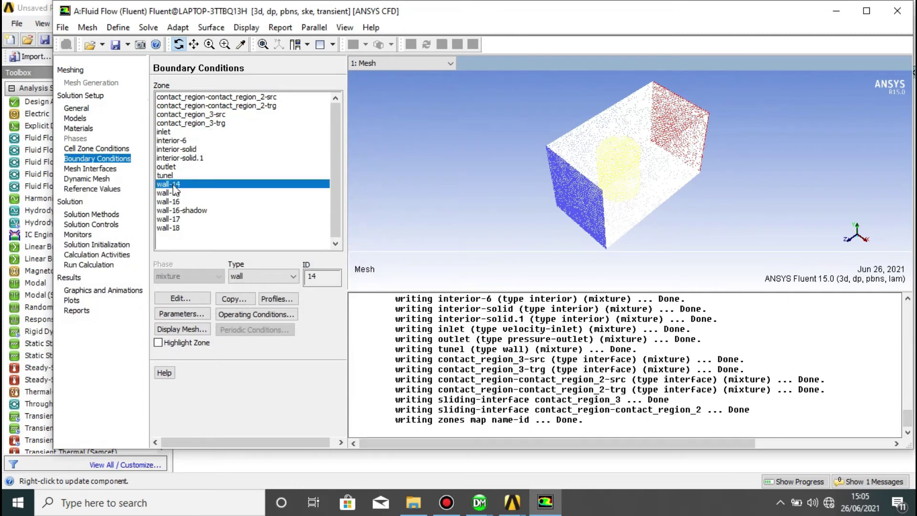
left_click(173, 298)
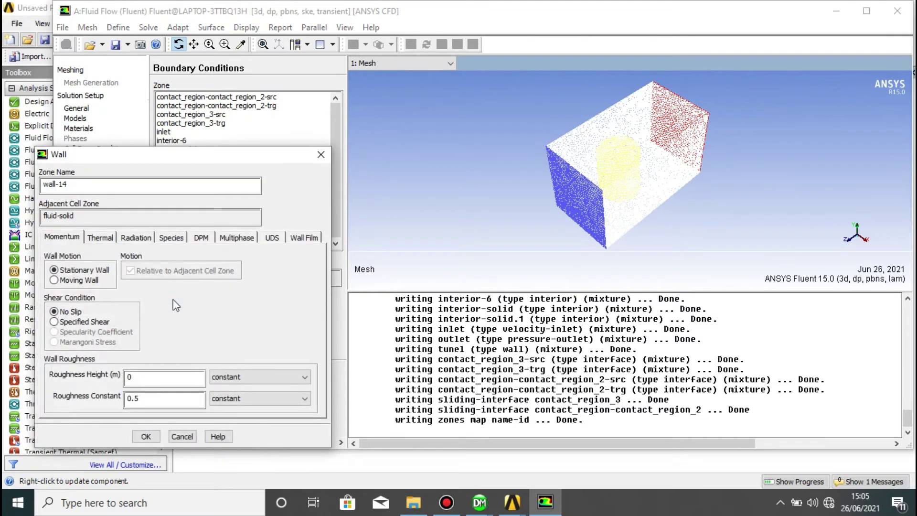
left_click(153, 436)
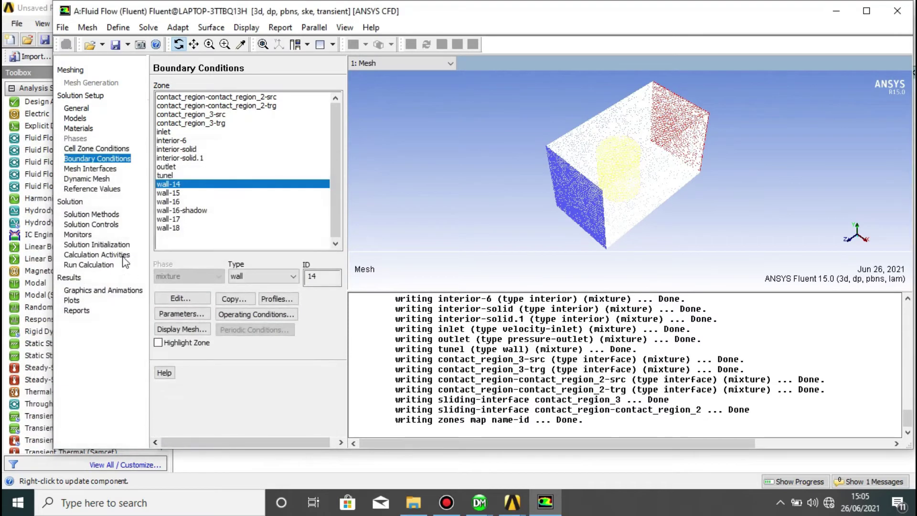
left_click(168, 227)
left_click(185, 298)
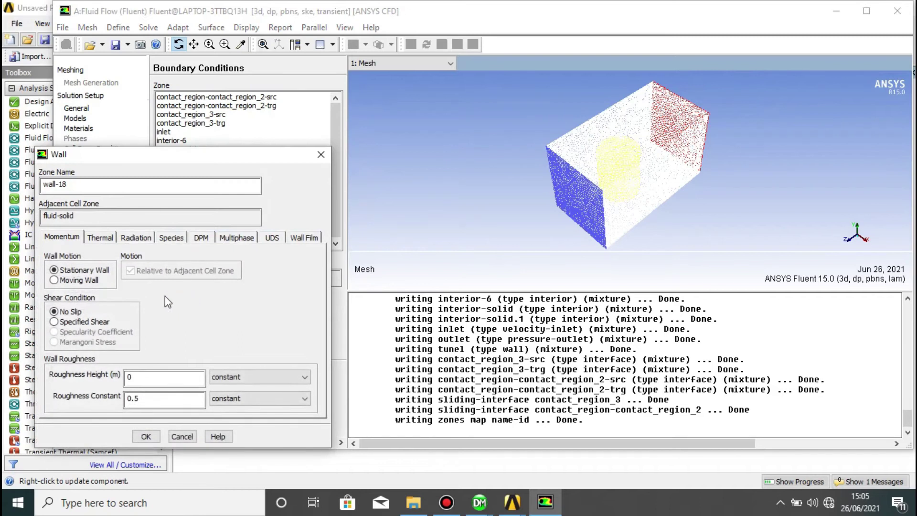
left_click(146, 437)
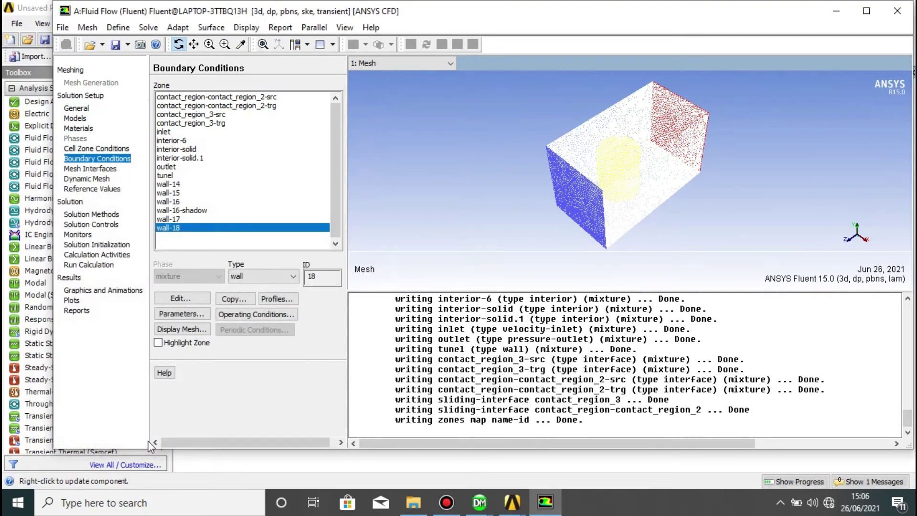
Initialize the solution with the Hybrid Initialization method
left_click(91, 246)
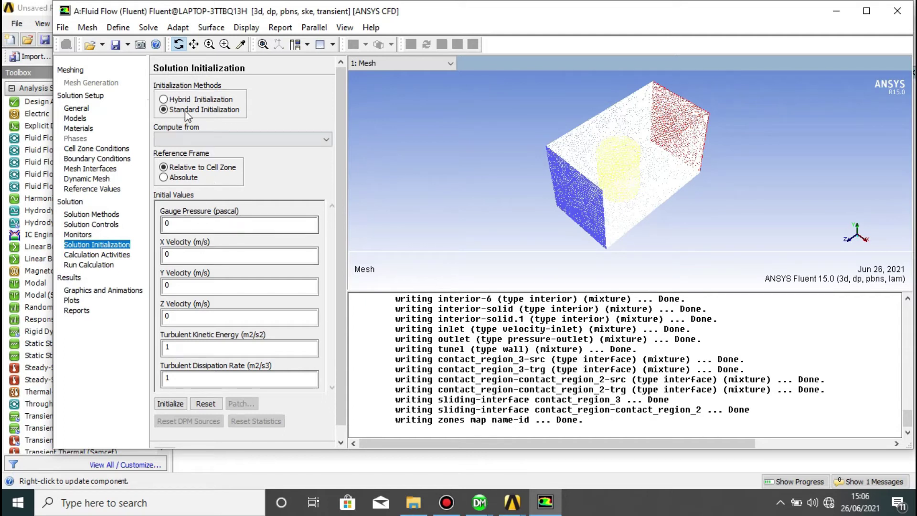
left_click(164, 100)
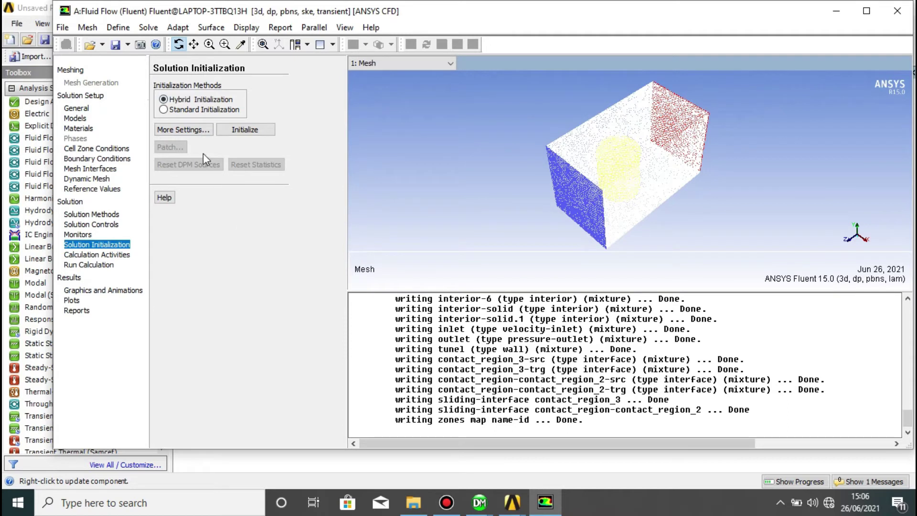
left_click(241, 132)
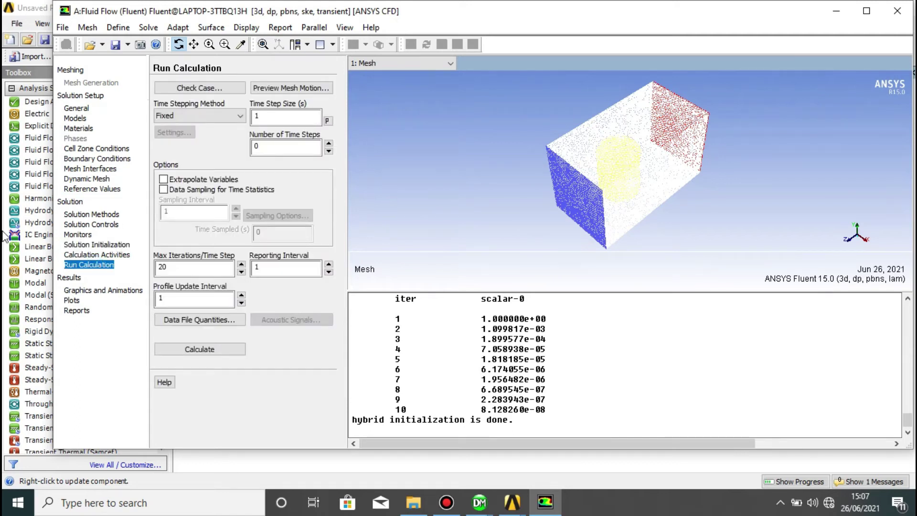
Run the calculation with a time step size of 0.001 s, 30 time steps and 100 max iterations per time step
left_click(287, 115)
key("BackSpace")
type("0.001")
left_click(266, 147)
key("BackSpace")
type("30")
left_click(205, 267)
key("BackSpace")
key("BackSpace")
type("100")
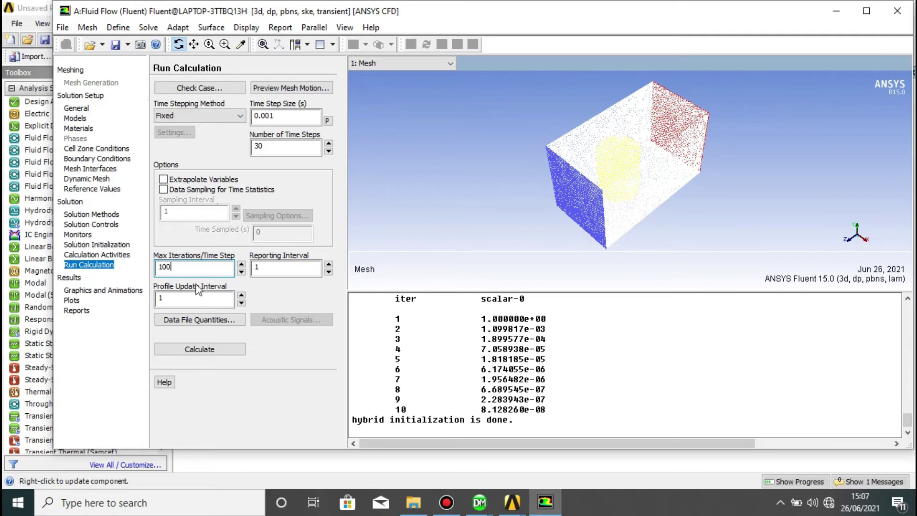
left_click(200, 348)
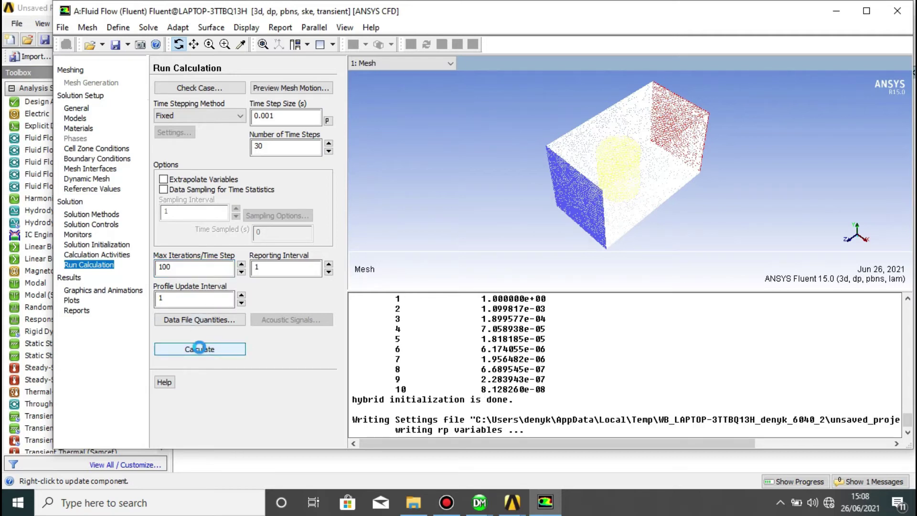
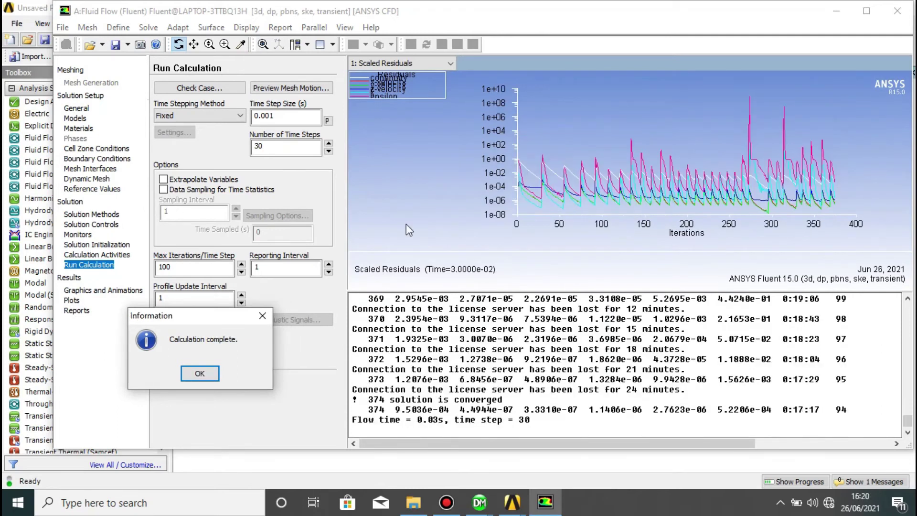
Report the forces on all wall zones along the direction vector (1, 0, 0) and examine the net values
key("Return")
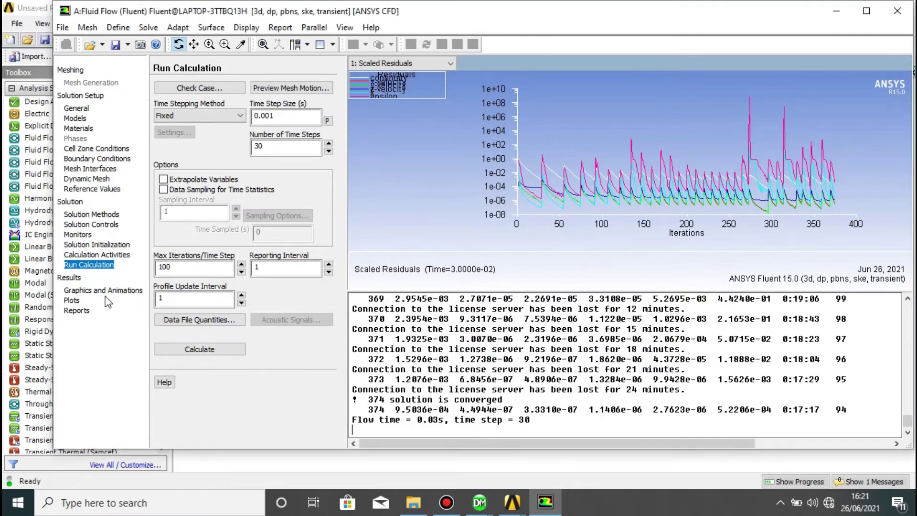
left_click(82, 311)
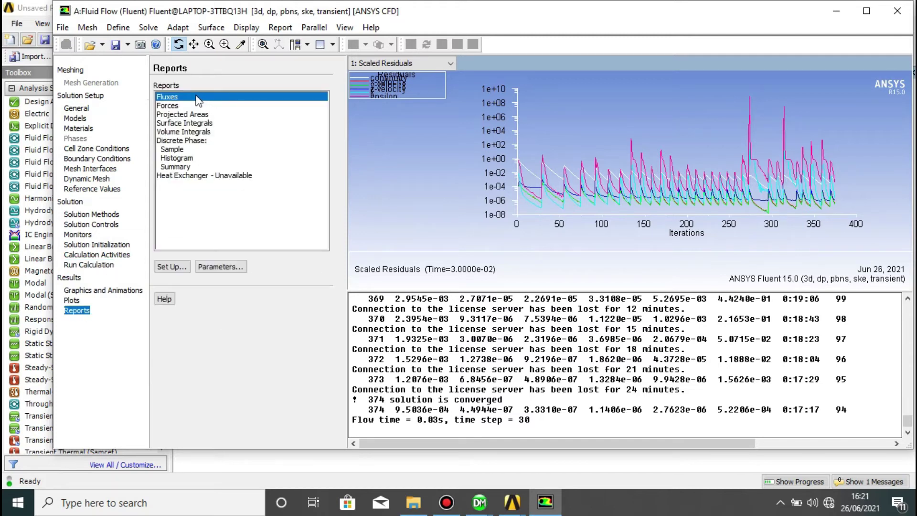
left_click(174, 105)
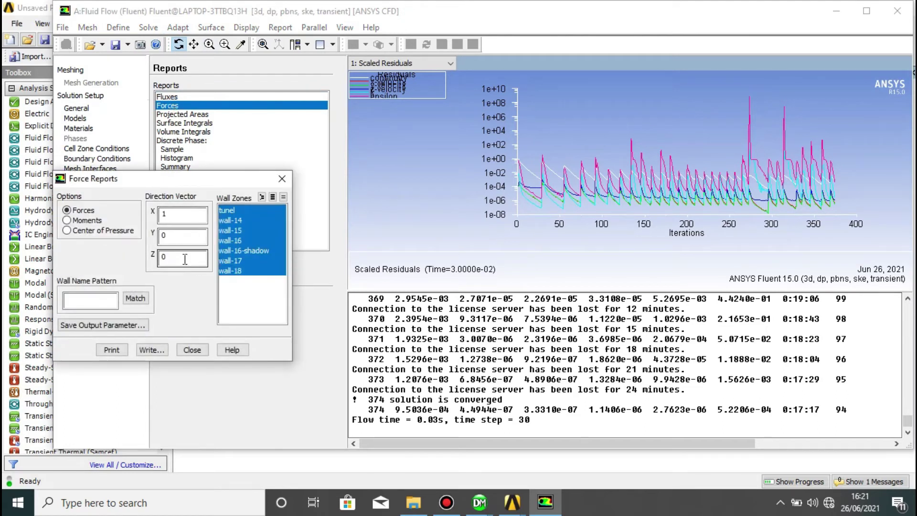
left_click(117, 354)
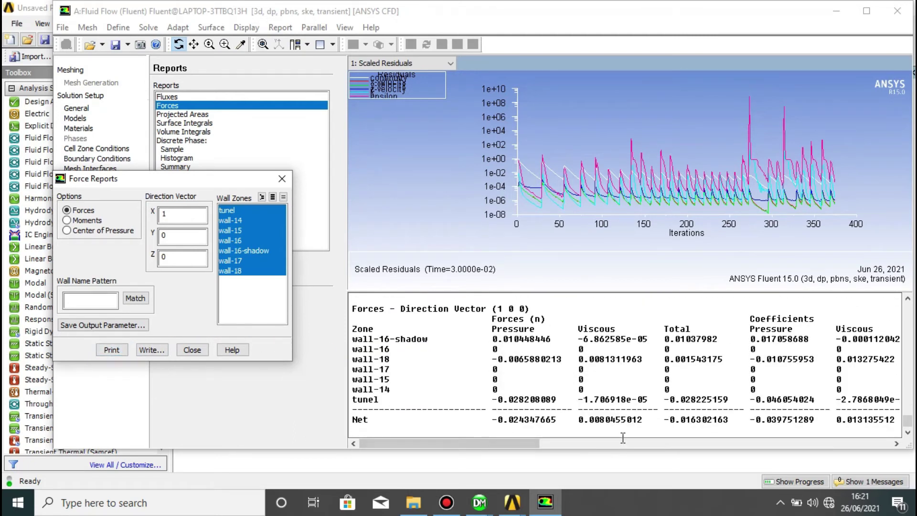
left_click_drag(646, 425, 621, 428)
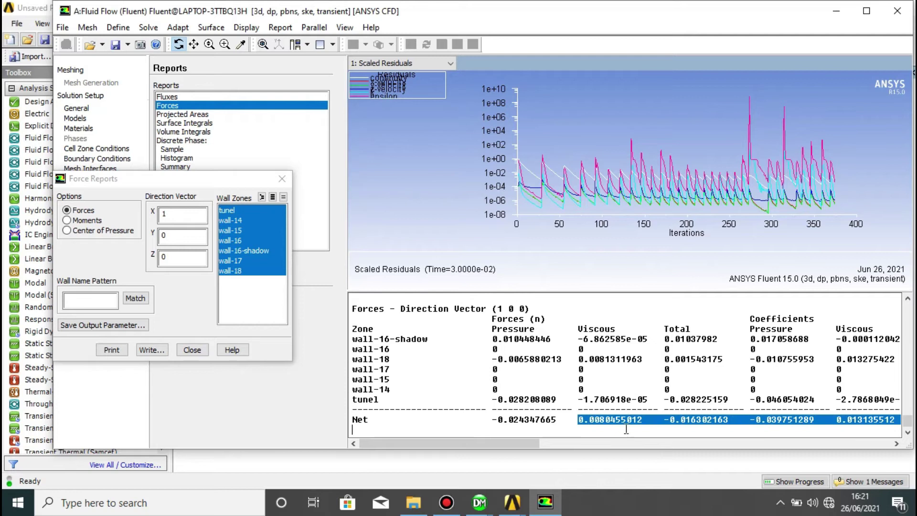
left_click(611, 381)
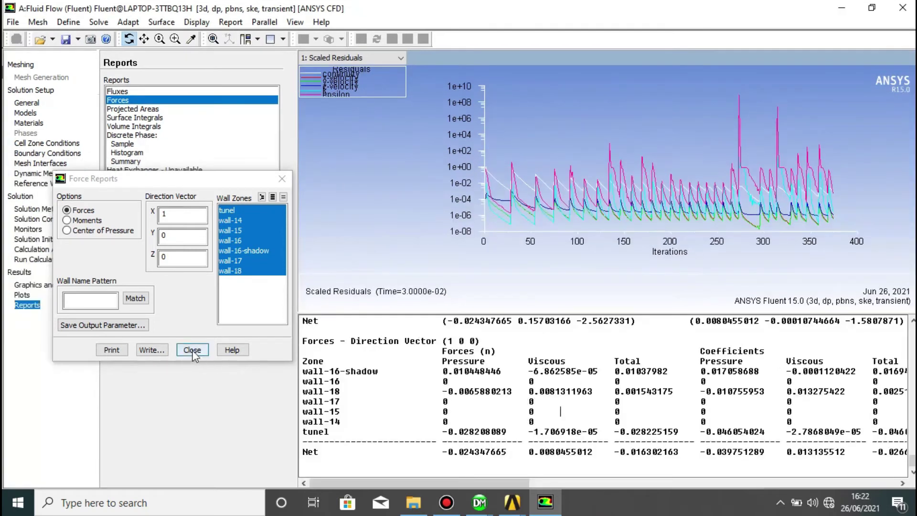
left_click(192, 351)
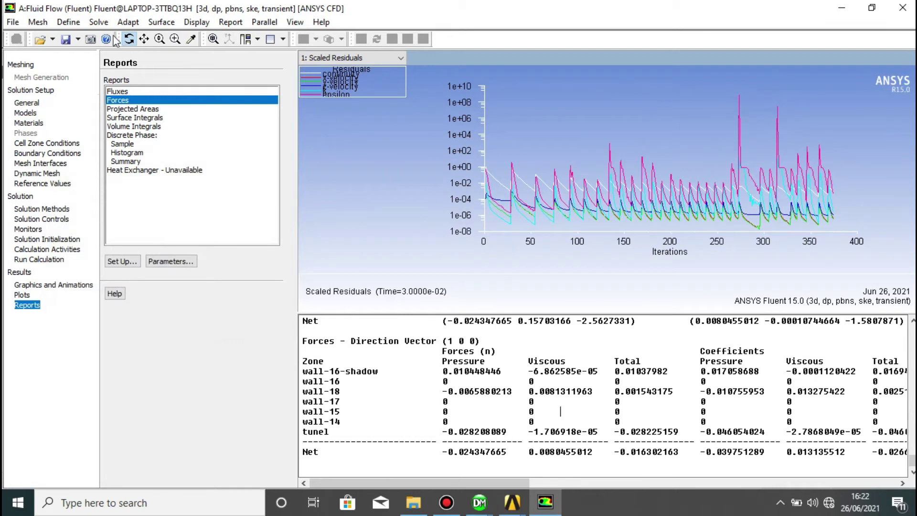
Save the project as PP in the TUGAS CAD SEMESTER 4 folder
left_click(14, 23)
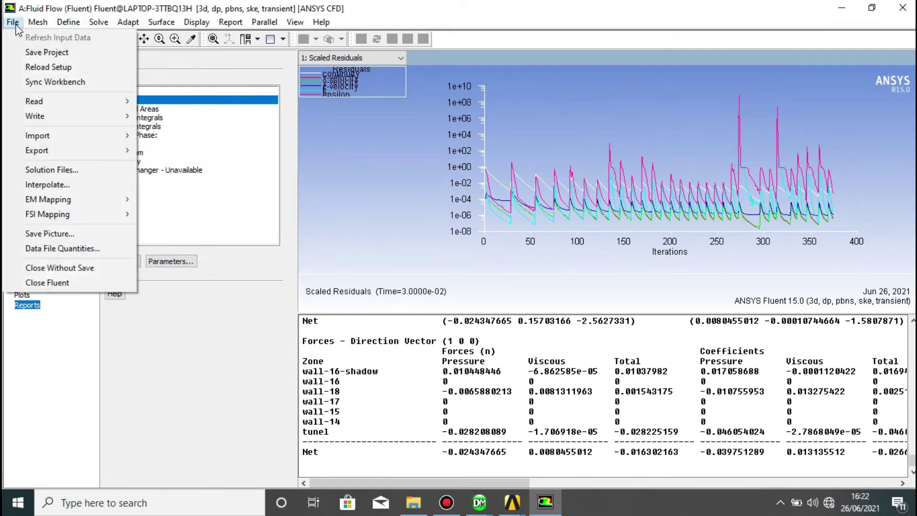
left_click(20, 53)
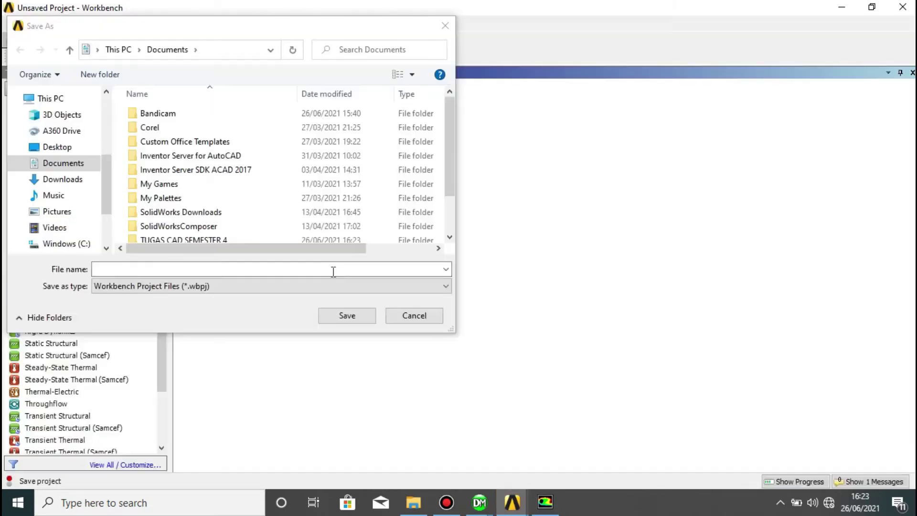
left_click(333, 270)
type("PP")
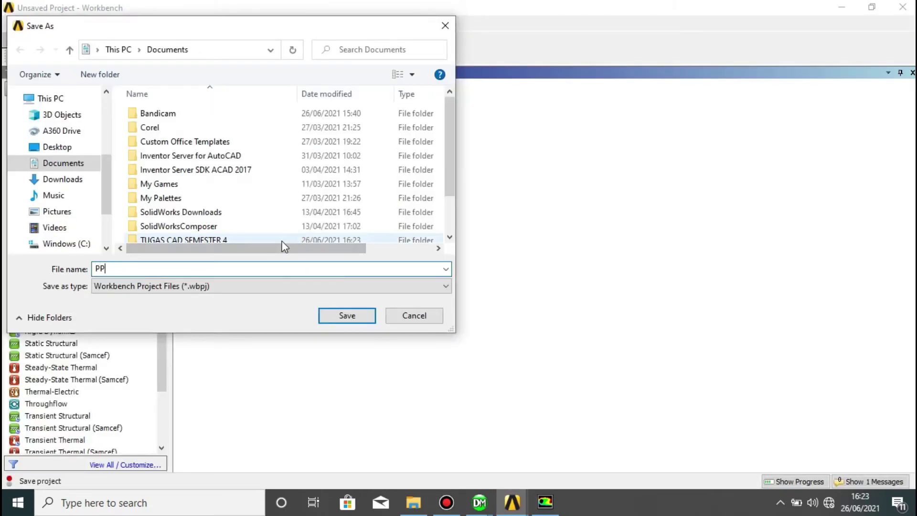
left_click(234, 241)
left_click(231, 236)
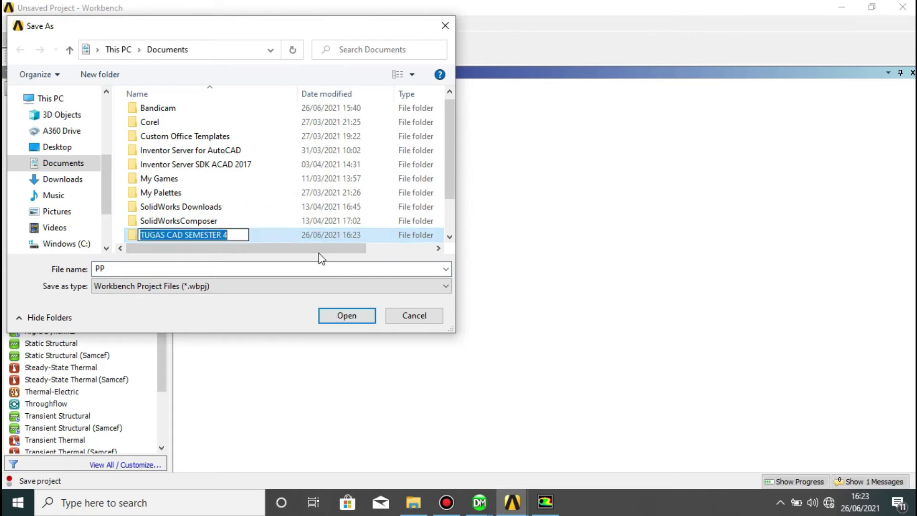
left_click(292, 235)
left_click(352, 319)
left_click(352, 319)
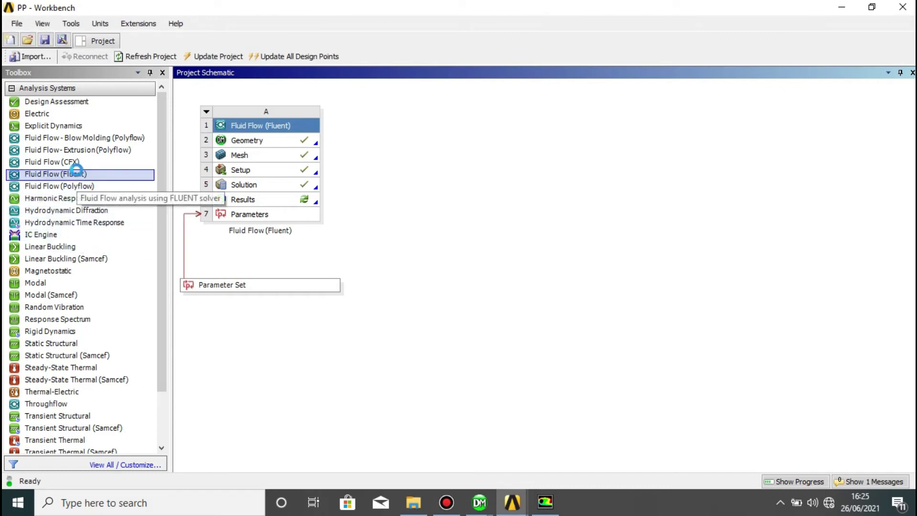
Add a second Fluid Flow (Fluent) system to the Workbench project schematic
double_click(107, 172)
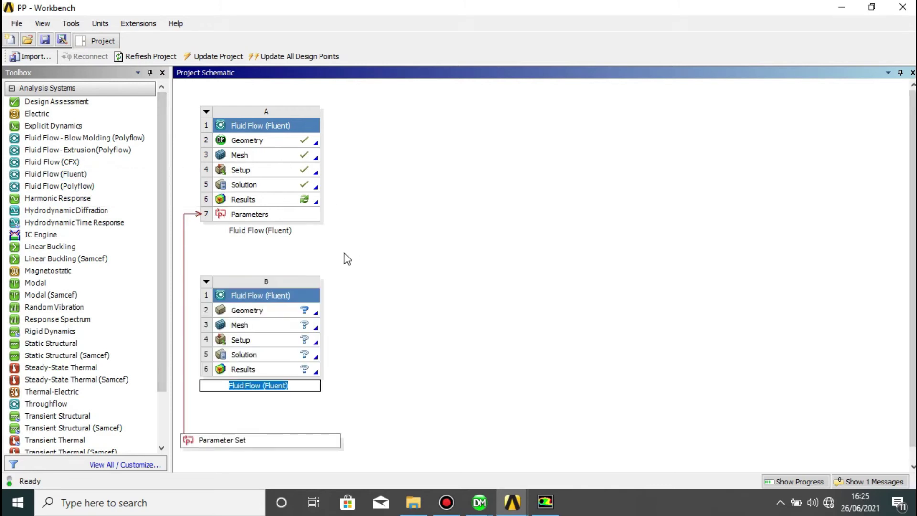
left_click(240, 283)
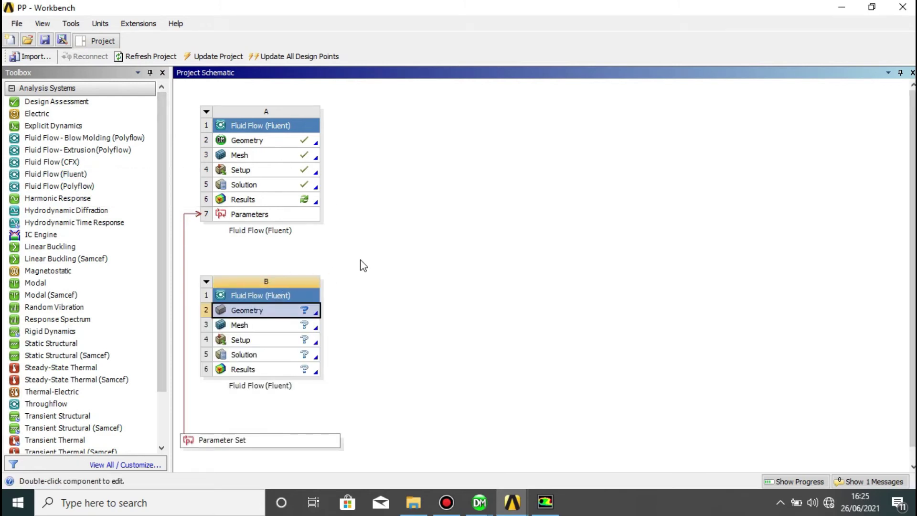
left_click(343, 251)
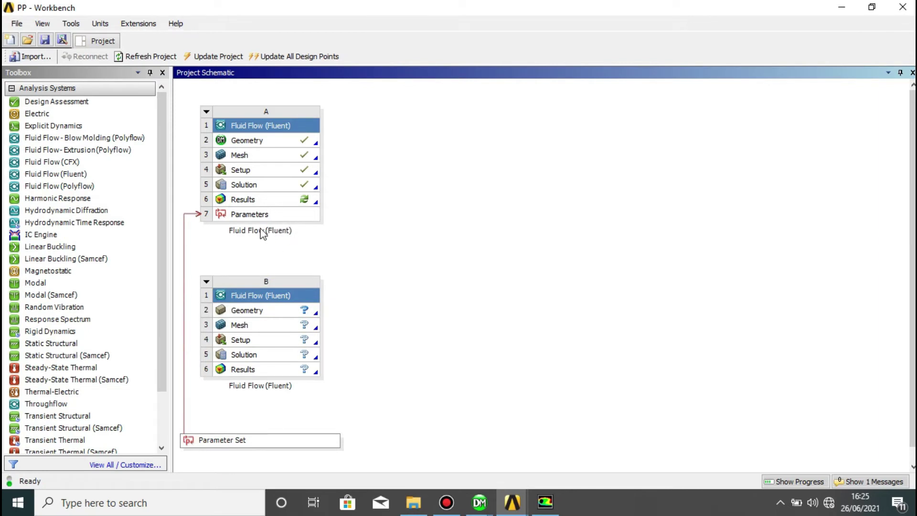
Rename the first Fluid Flow system, system A, as 2 m/s
double_click(240, 232)
key("BackSpace")
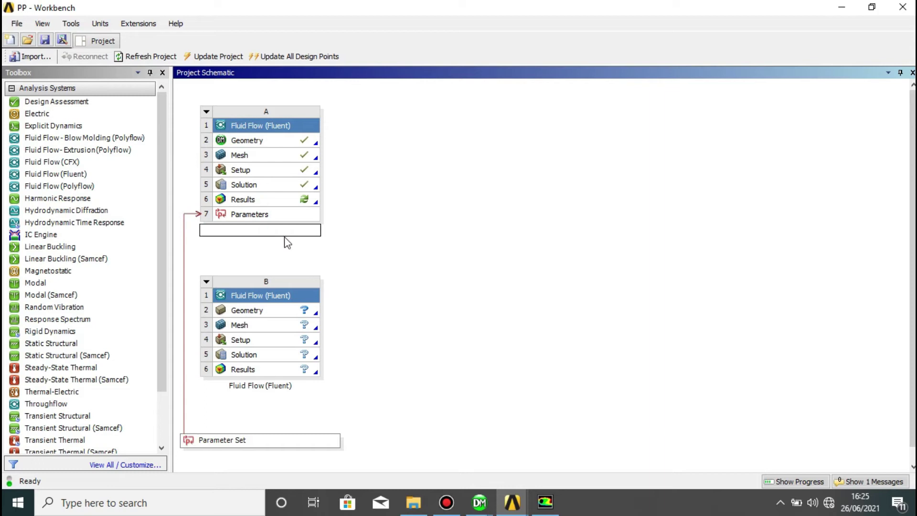
type("2 m/s")
left_click(342, 236)
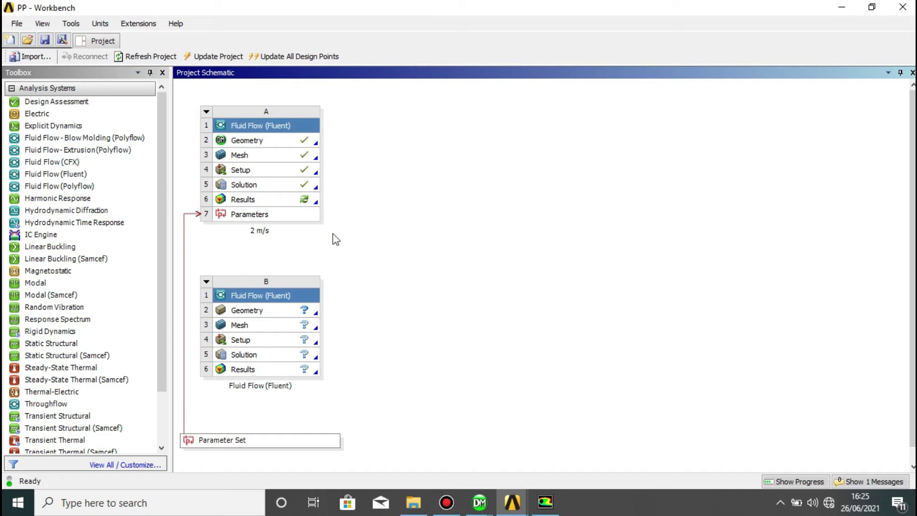
Share system A's geometry and mesh with system B, and rename system B as 2.1 m/s
left_click_drag(274, 141, 302, 314)
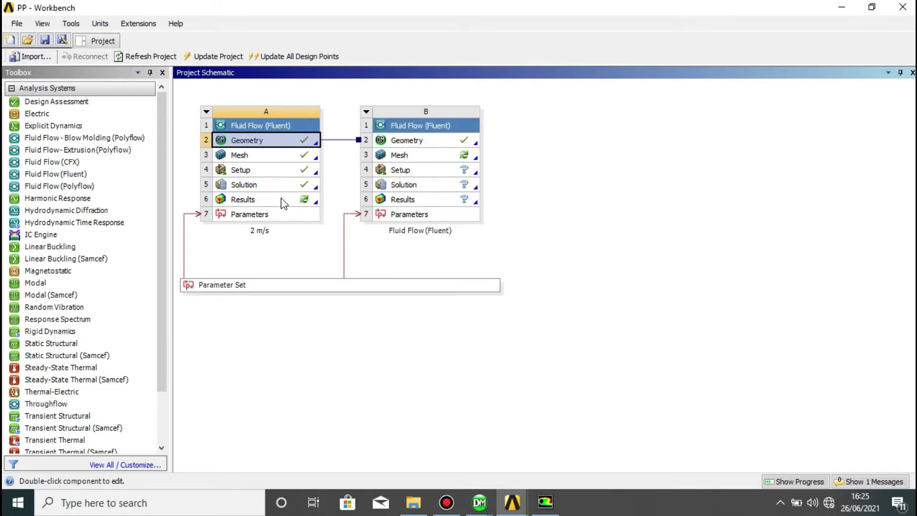
left_click(253, 171)
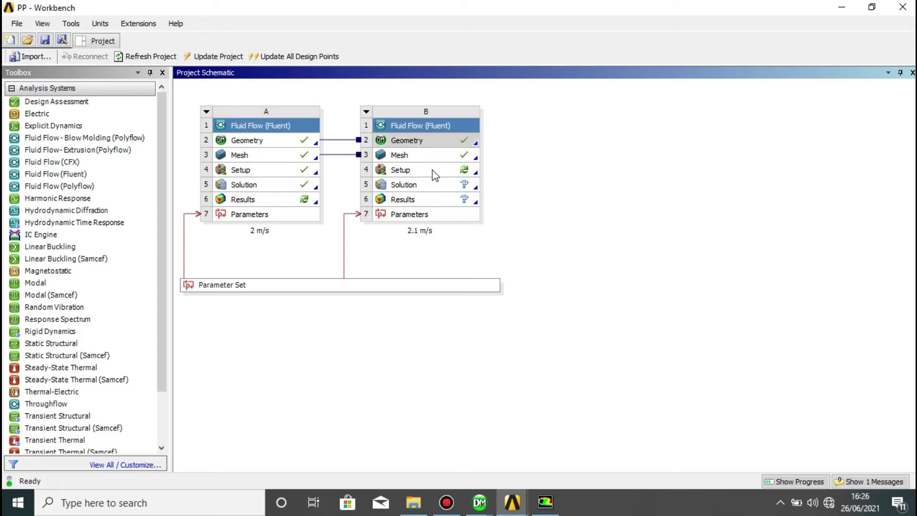
Launch the setup of the 2.1 m/s system in Fluent with double precision and serial processing
double_click(435, 170)
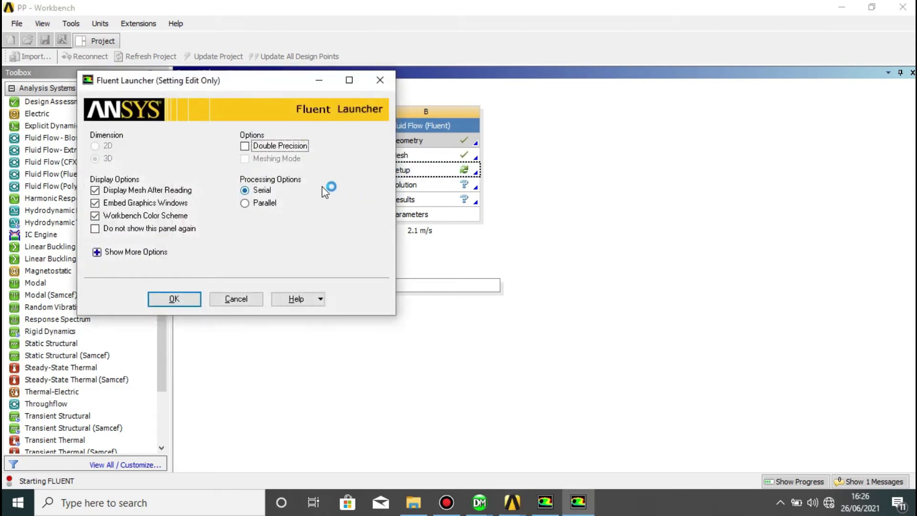
left_click(245, 146)
left_click(188, 303)
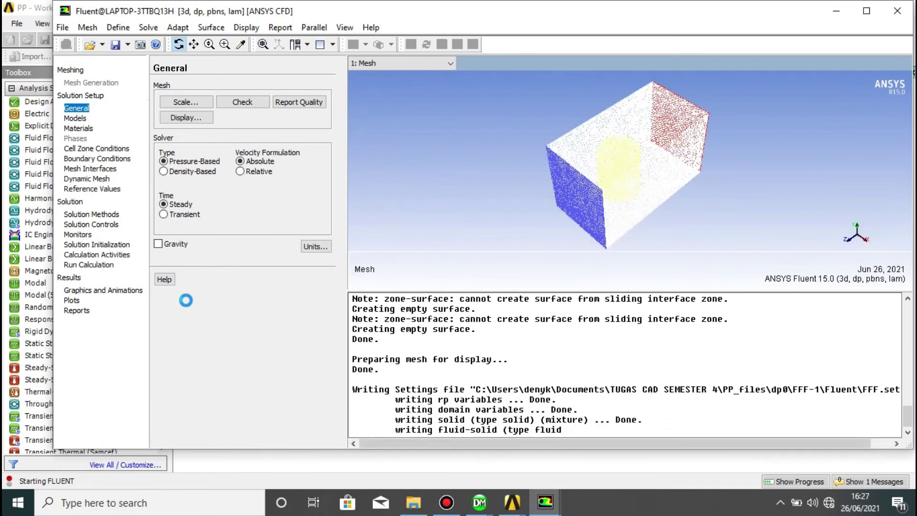
Set the solver time to transient and the viscous model to standard k-epsilon with standard wall functions
left_click(164, 214)
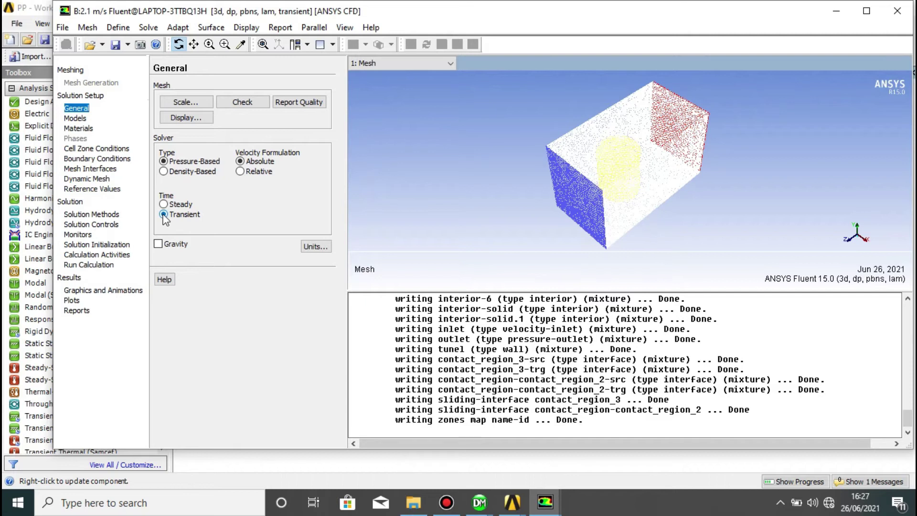
left_click(75, 118)
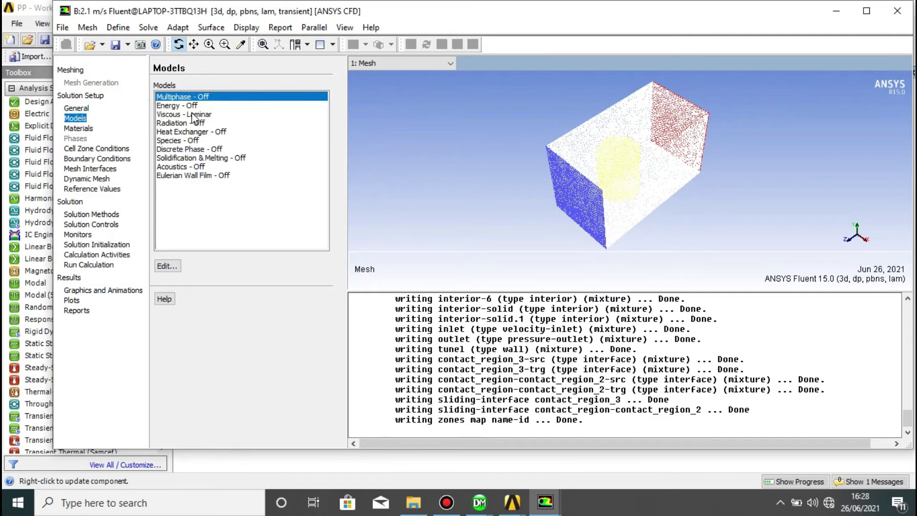
double_click(193, 115)
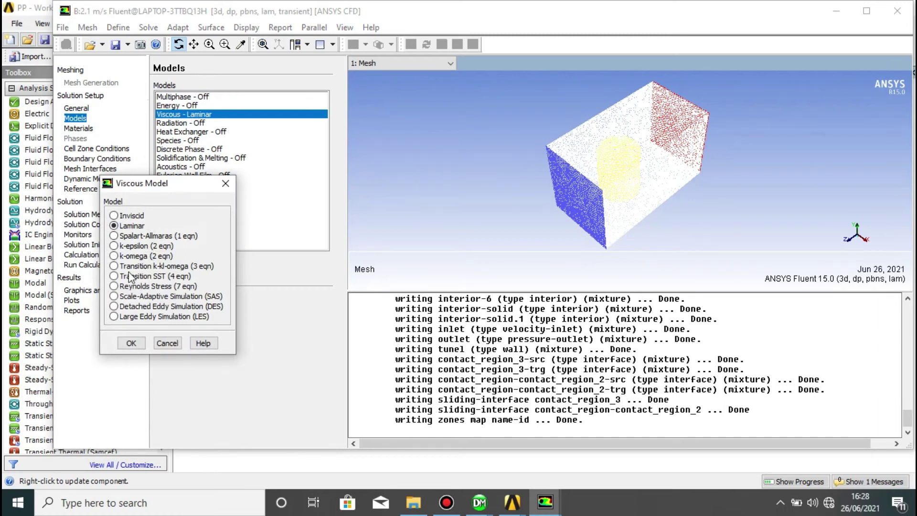
left_click(115, 246)
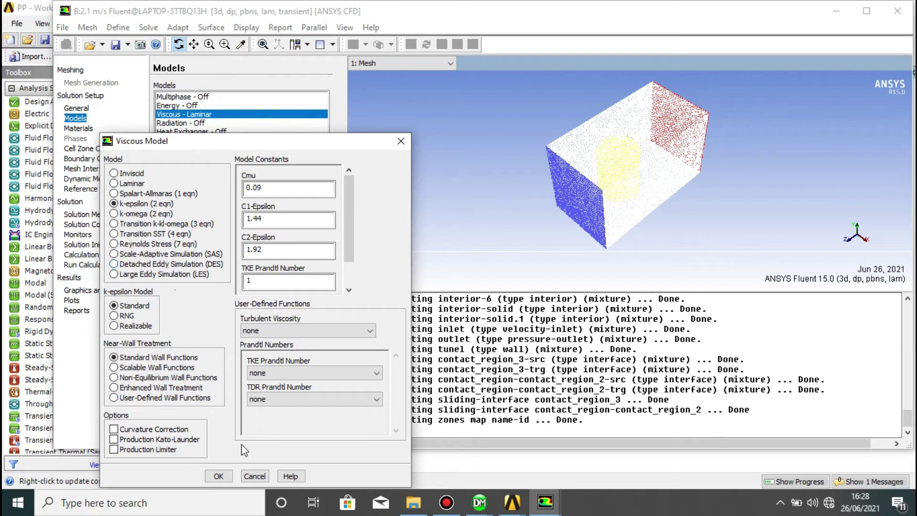
left_click(224, 475)
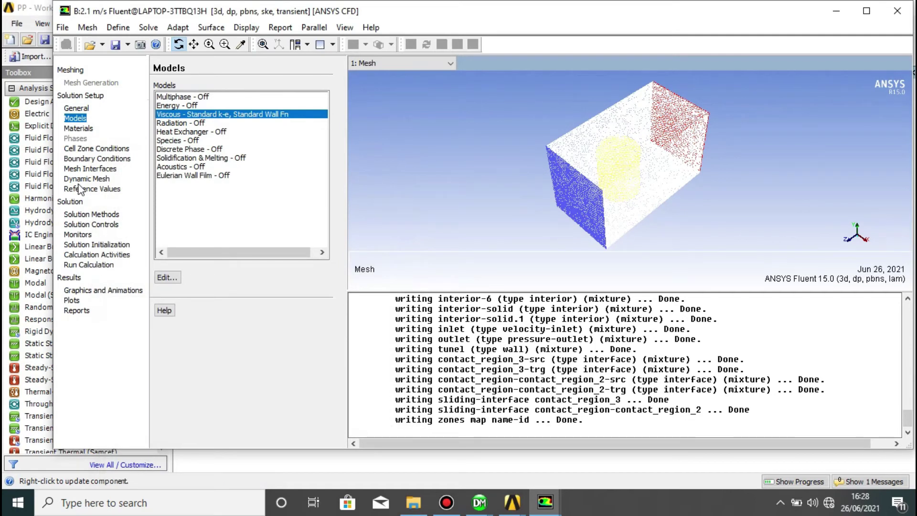
Enable mesh motion for the solid cell zone with a rotational velocity of 6.59 rad/s
left_click(81, 148)
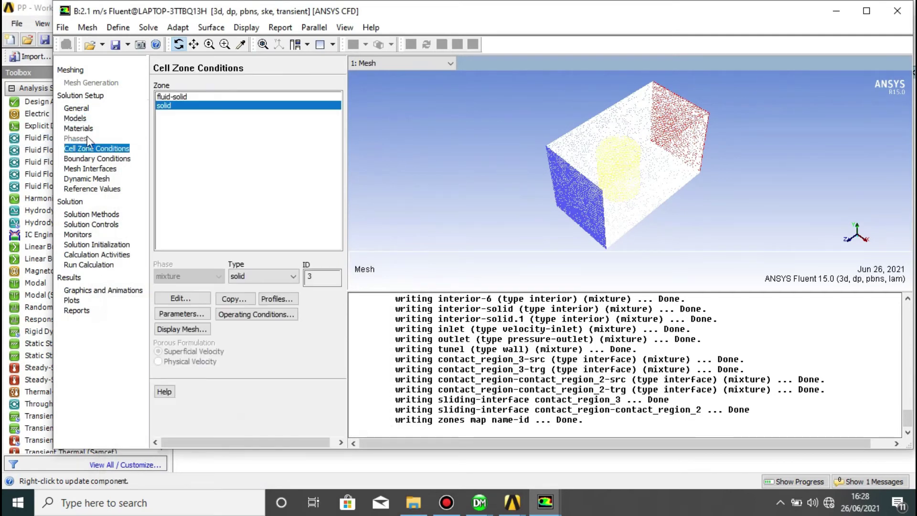
left_click(206, 299)
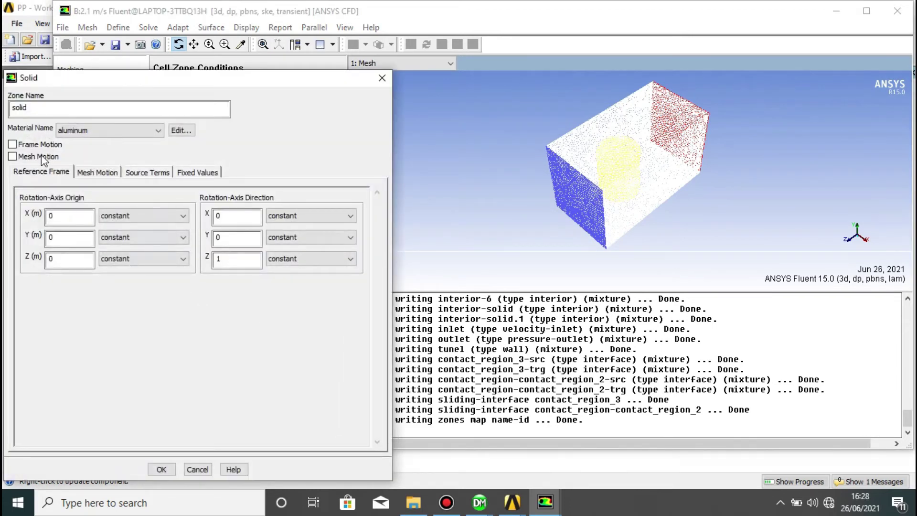
left_click(11, 156)
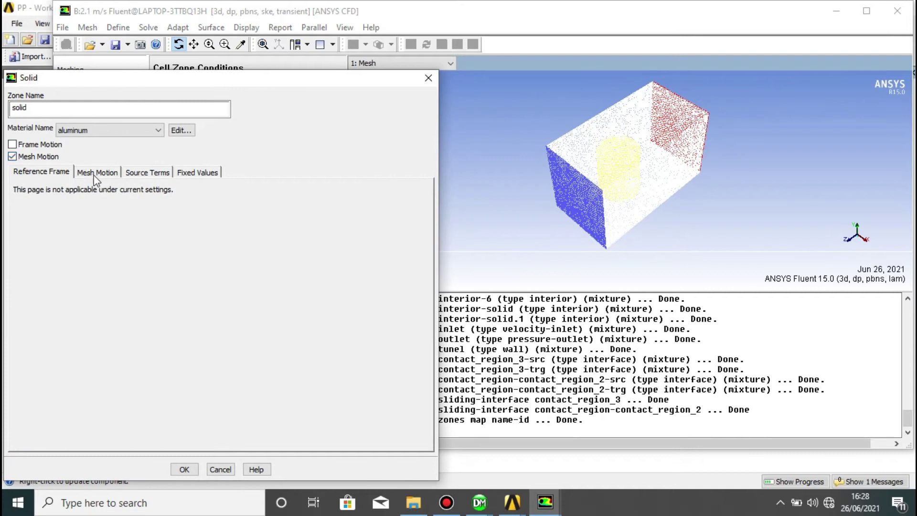
left_click(97, 173)
left_click(135, 174)
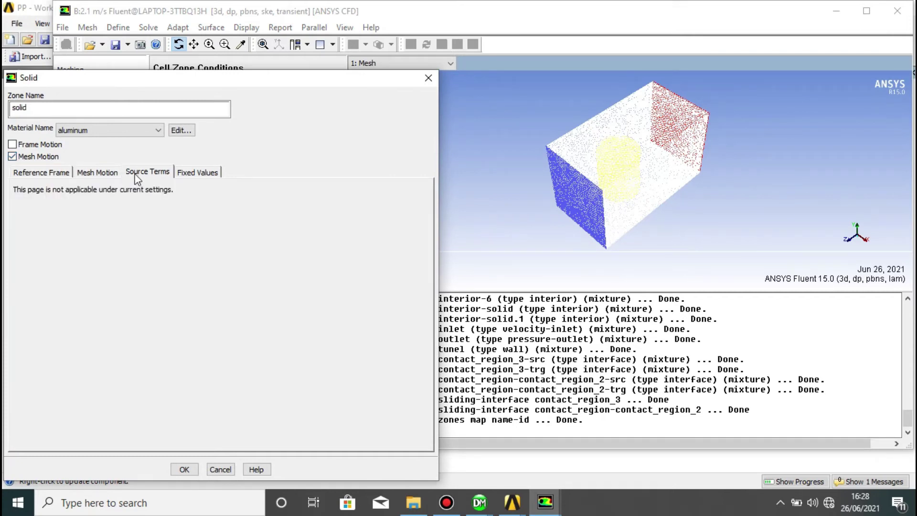
left_click(98, 173)
left_click(115, 340)
key("BackSpace")
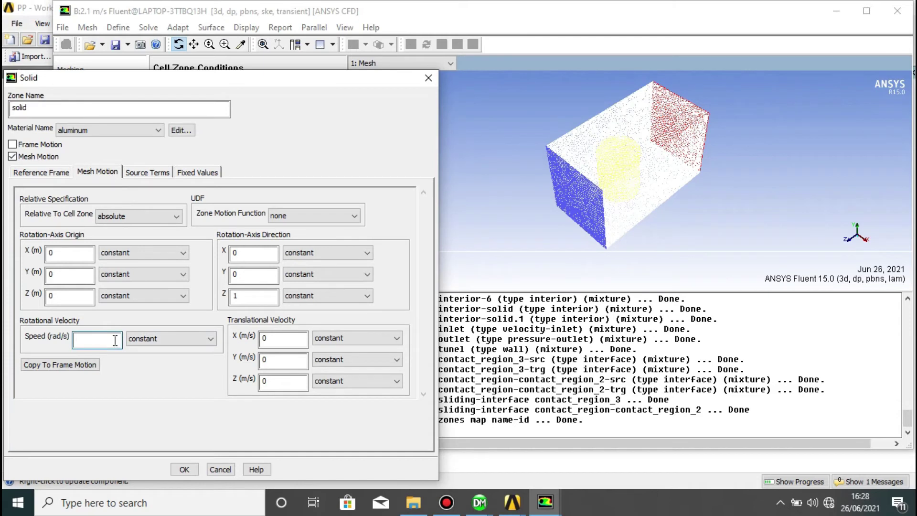
type("6.59")
left_click(185, 469)
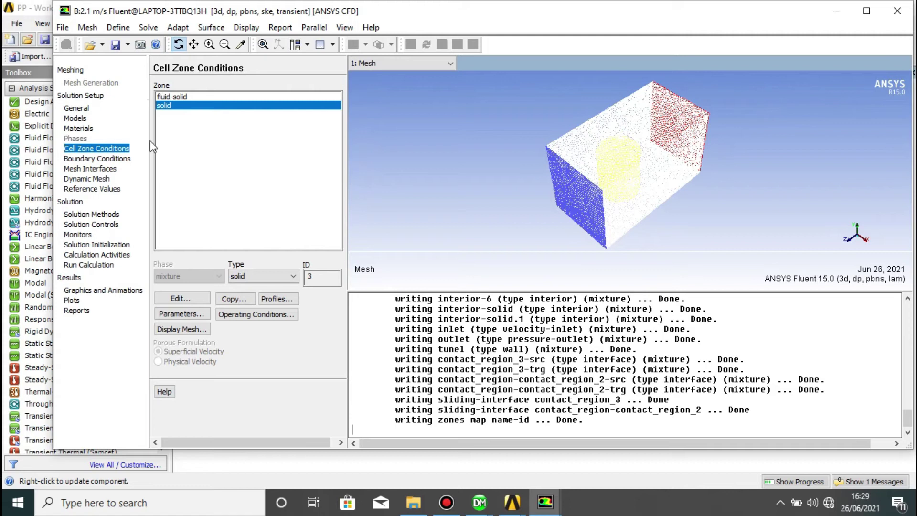
Set the velocity magnitude of the inlet boundary to 2.1 m/s
left_click(116, 160)
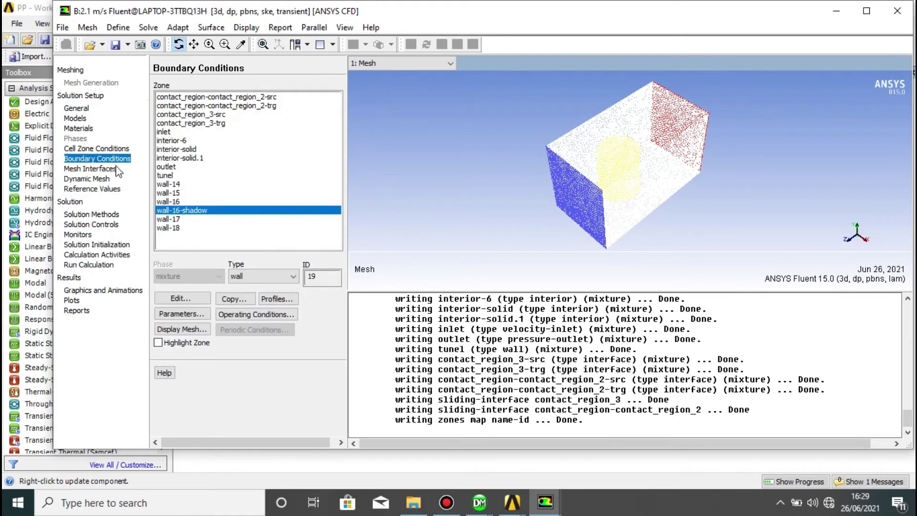
left_click(163, 131)
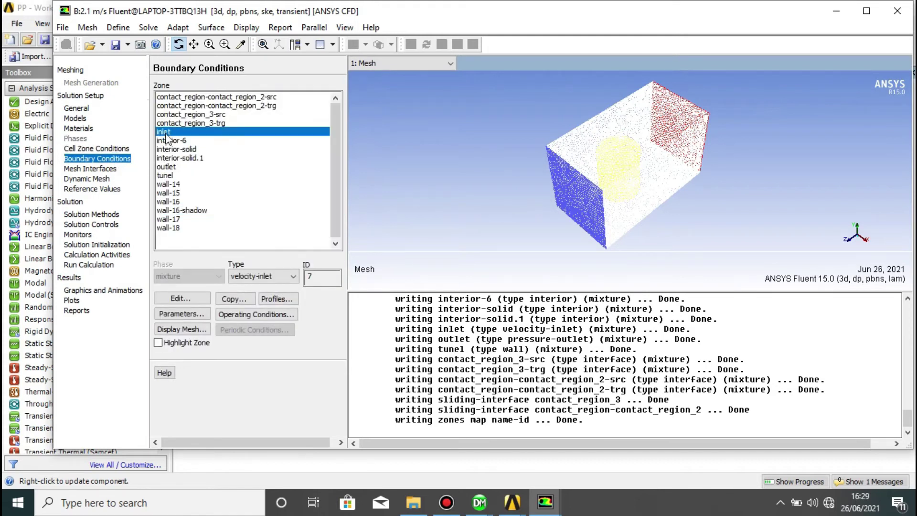
left_click(196, 299)
left_click(176, 281)
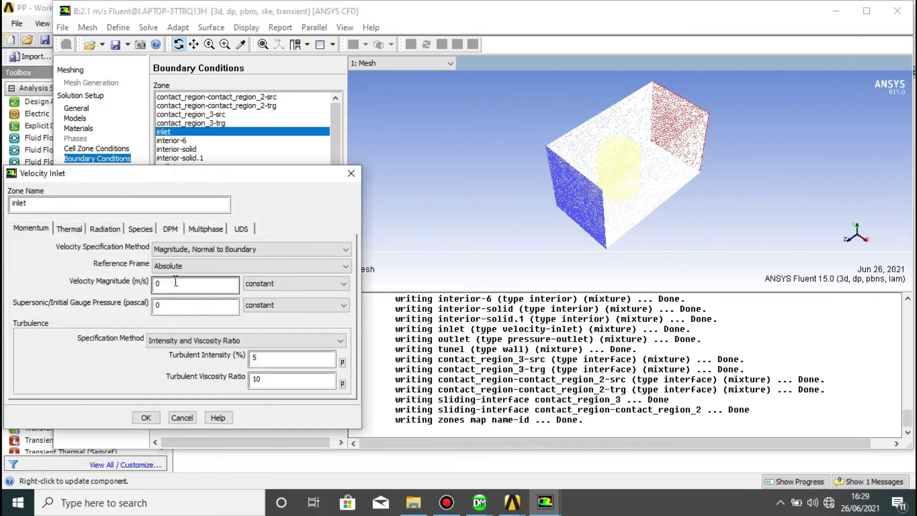
key("BackSpace")
type("2.1")
left_click(147, 418)
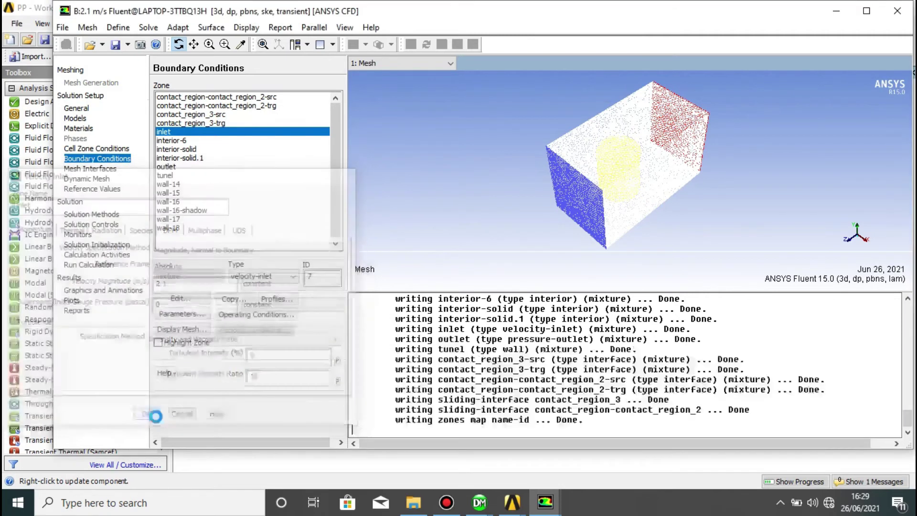
Accept the tunel boundary as a stationary wall with the no-slip shear condition
left_click(177, 175)
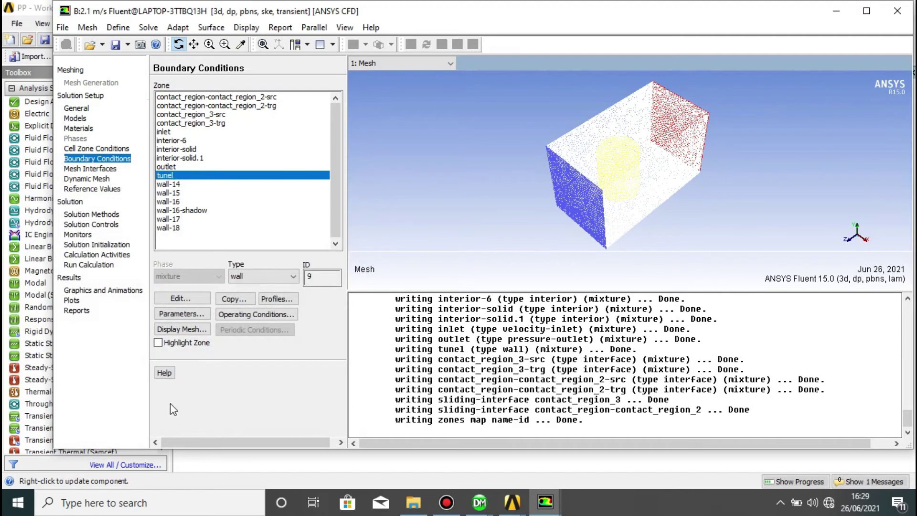
left_click(175, 299)
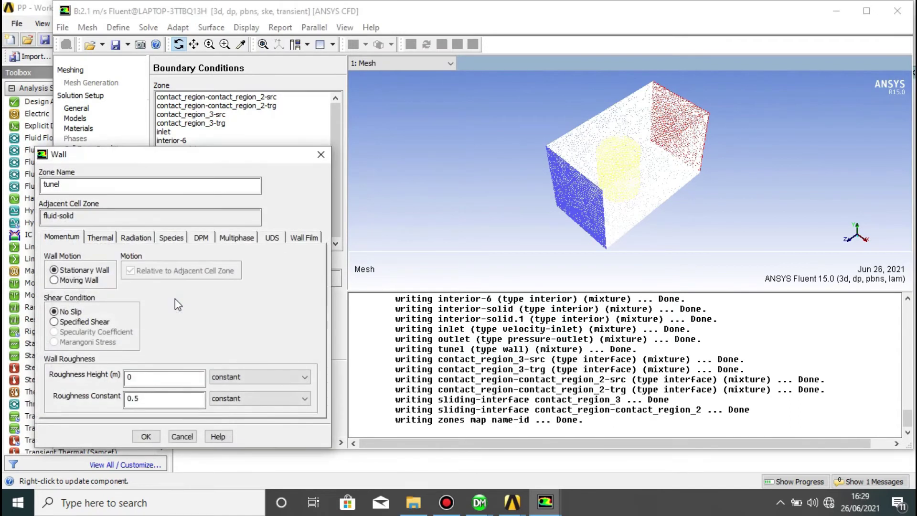
left_click(145, 437)
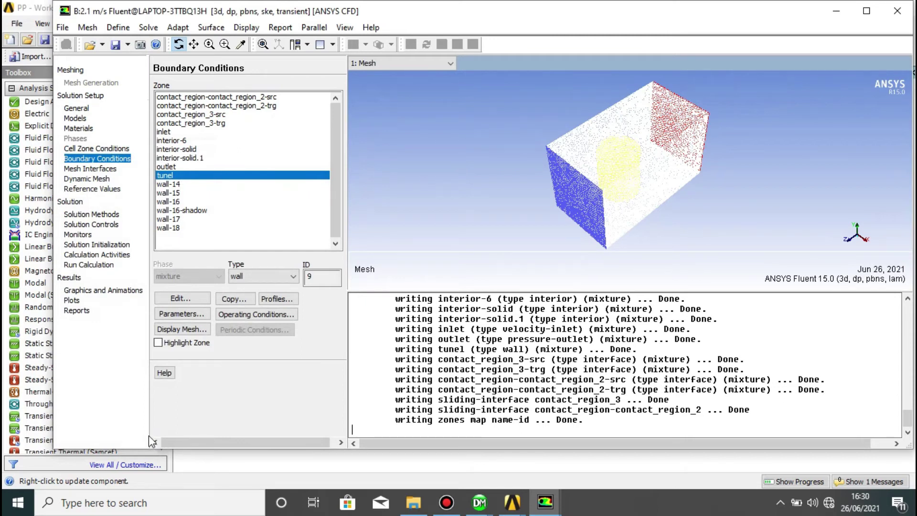
Initialize the 2.1 m/s solution with the Hybrid Initialization method
left_click(91, 246)
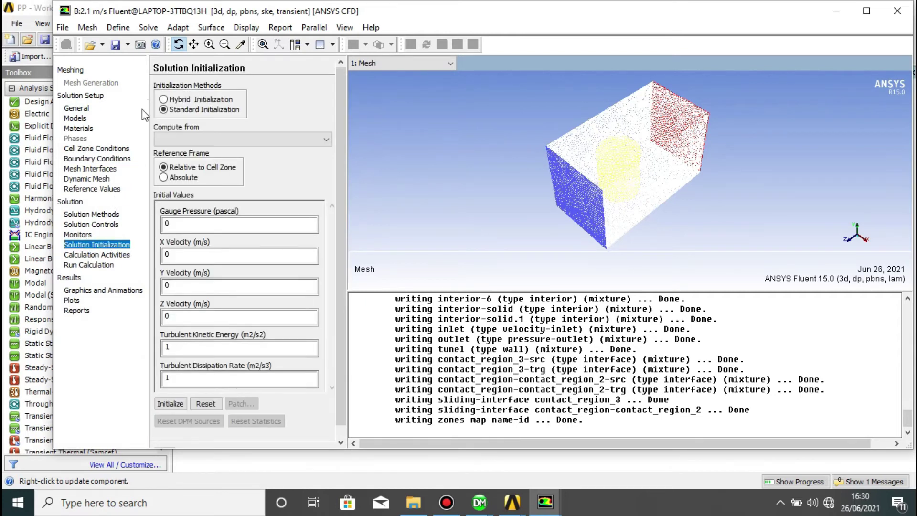
left_click(164, 99)
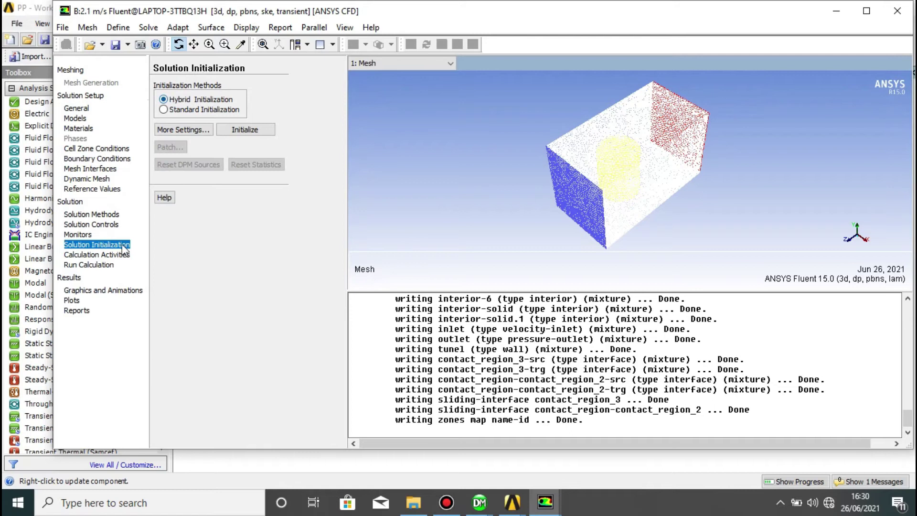
left_click(228, 131)
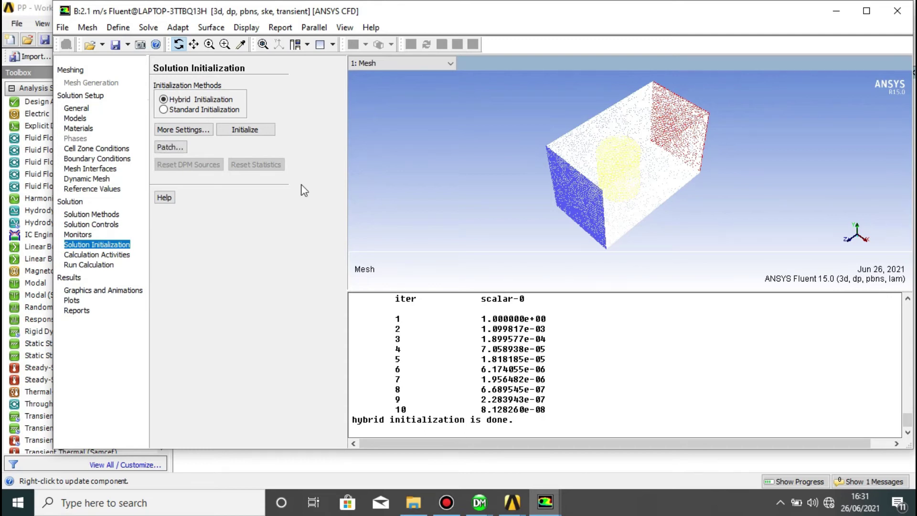
Run the calculation with a time step size of 0.001 s, 30 time steps and a maximum of 100 iterations per time step
left_click(91, 265)
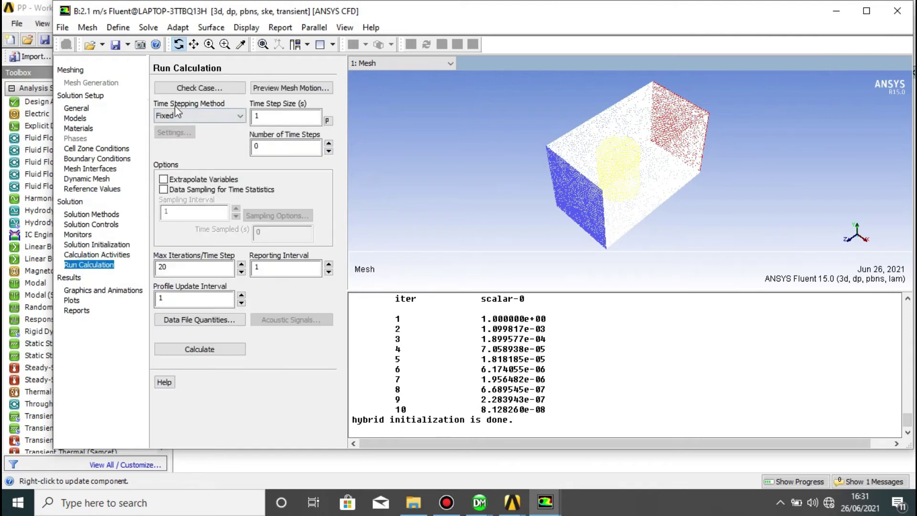
left_click(264, 115)
key("BackSpace")
type("0.001")
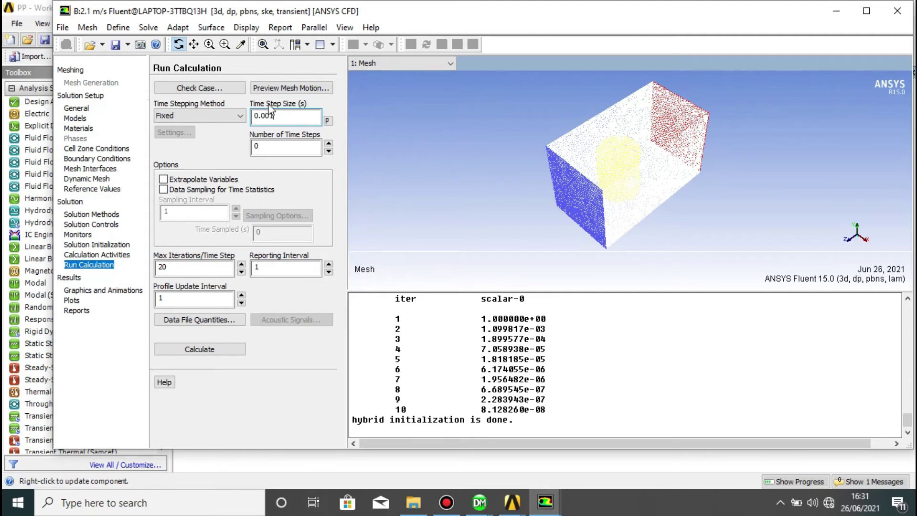
double_click(271, 141)
type("30")
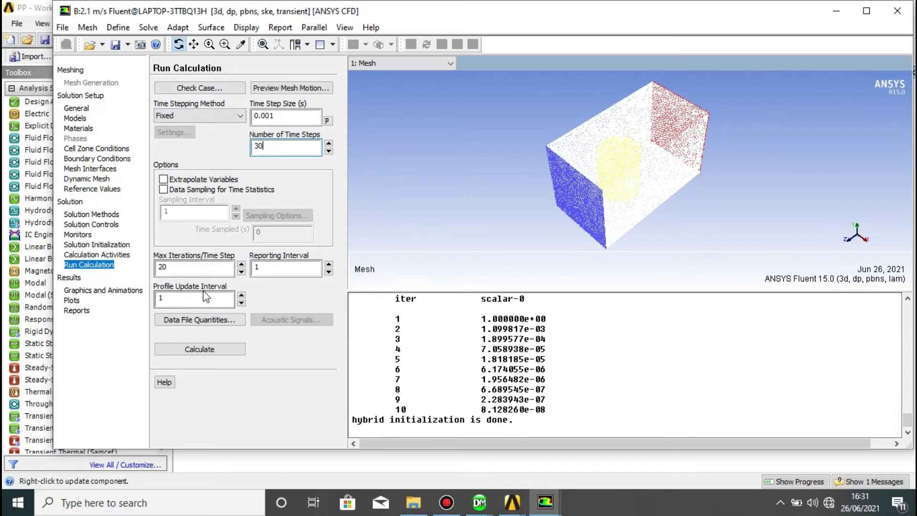
left_click(191, 267)
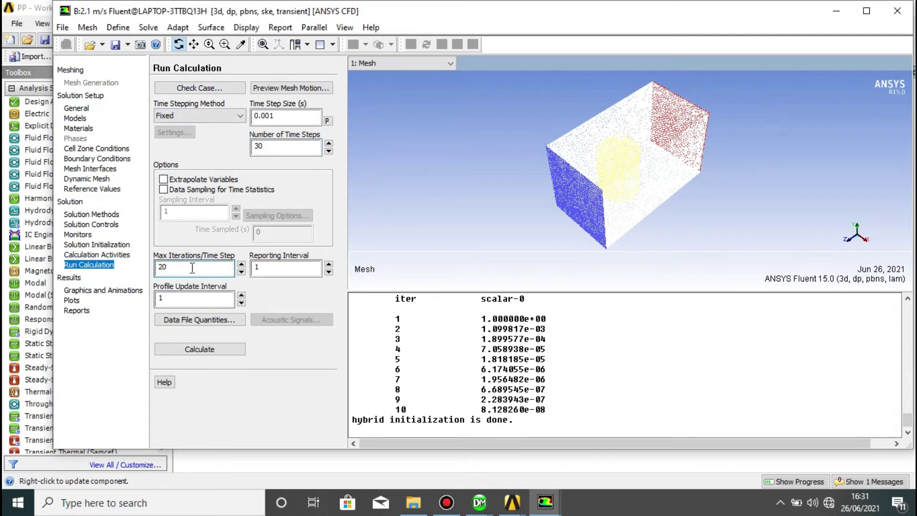
key("BackSpace")
key("BackSpace")
type("100")
left_click(228, 350)
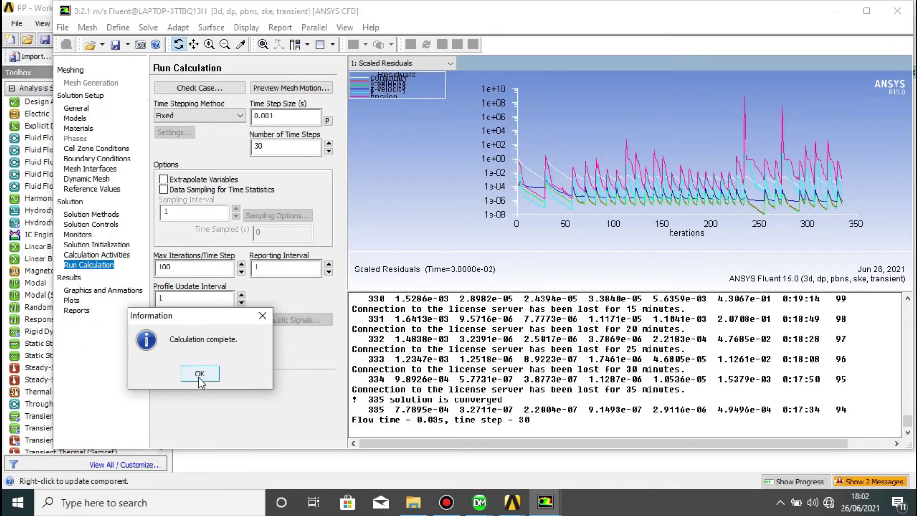
left_click(199, 377)
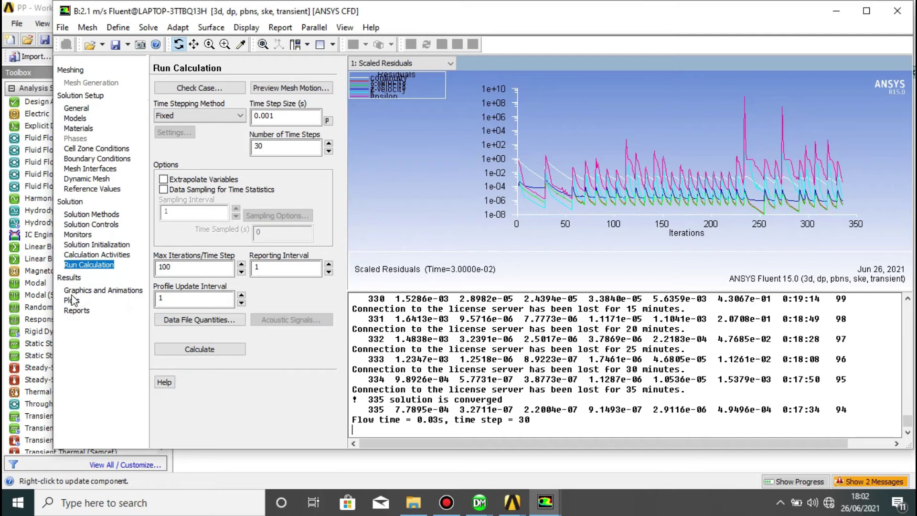
Print the force report for all wall zones along the X direction
left_click(77, 310)
left_click(182, 106)
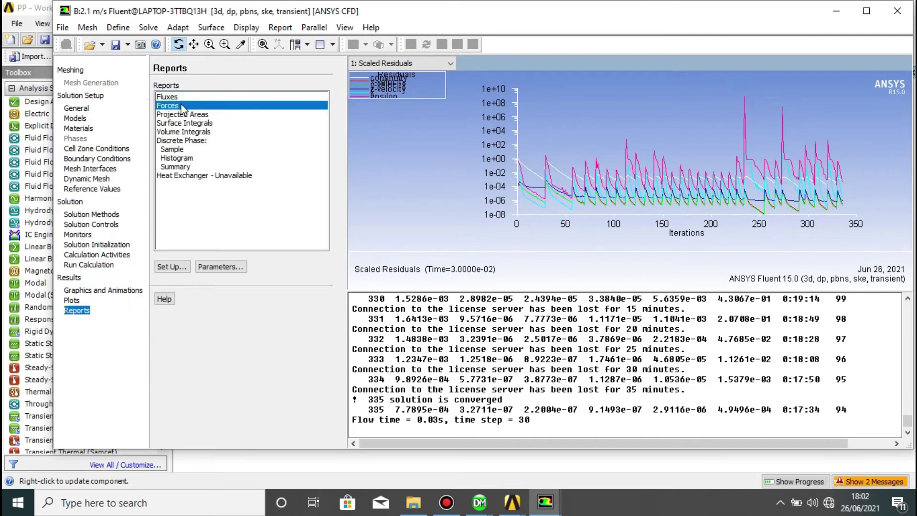
double_click(182, 106)
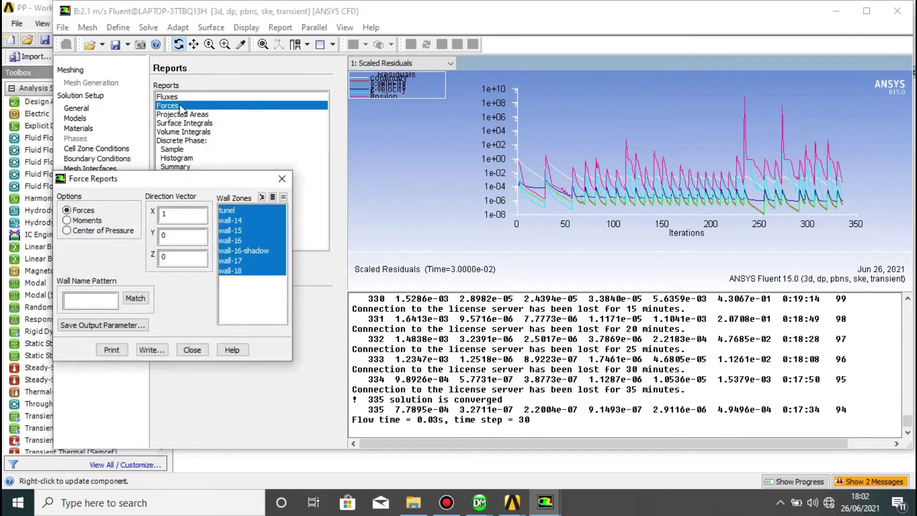
left_click(111, 350)
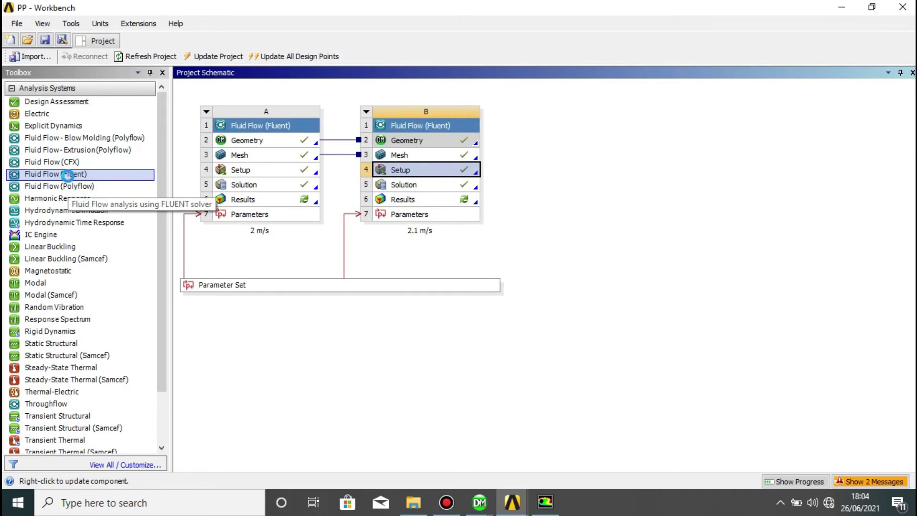
In Workbench, add a third Fluid Flow (Fluent) system that shares system B's geometry and mesh
double_click(68, 175)
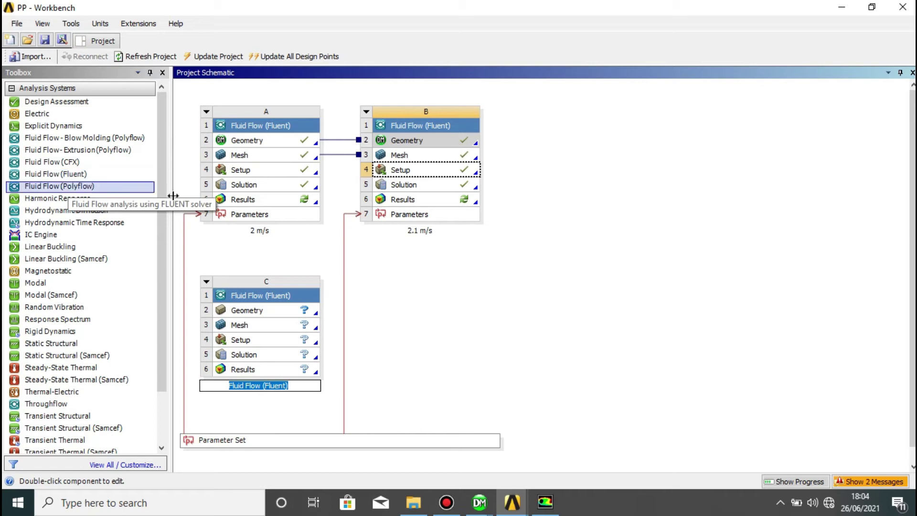
left_click_drag(428, 139, 284, 308)
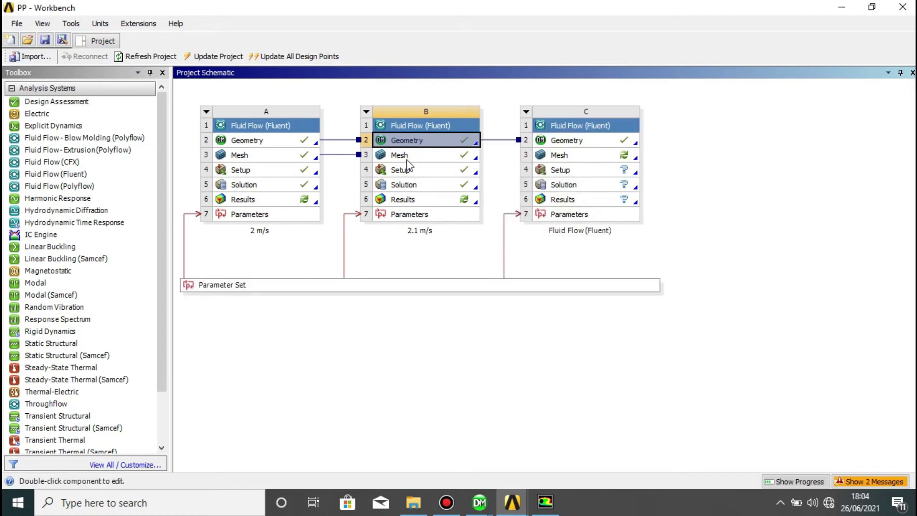
left_click_drag(410, 161, 558, 153)
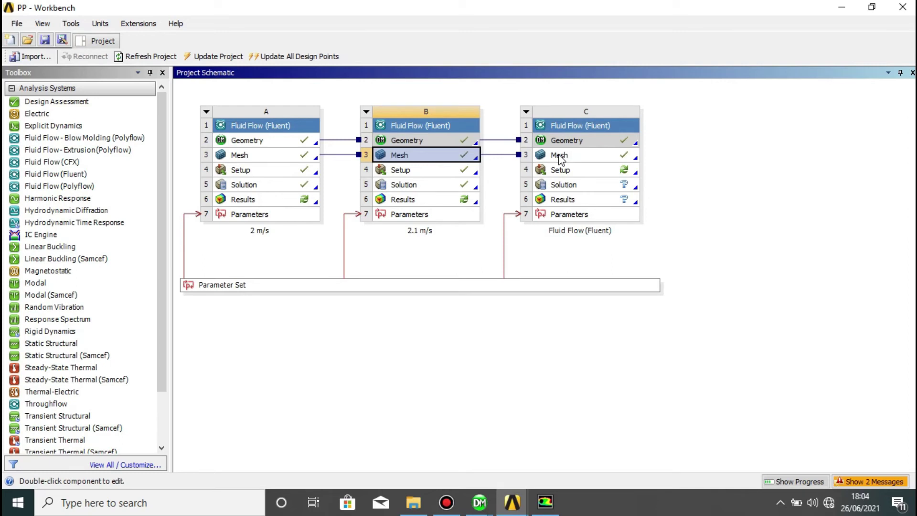
Open system C's setup in Fluent and configure a transient solver with the standard k-epsilon model and standard wall functions
double_click(560, 170)
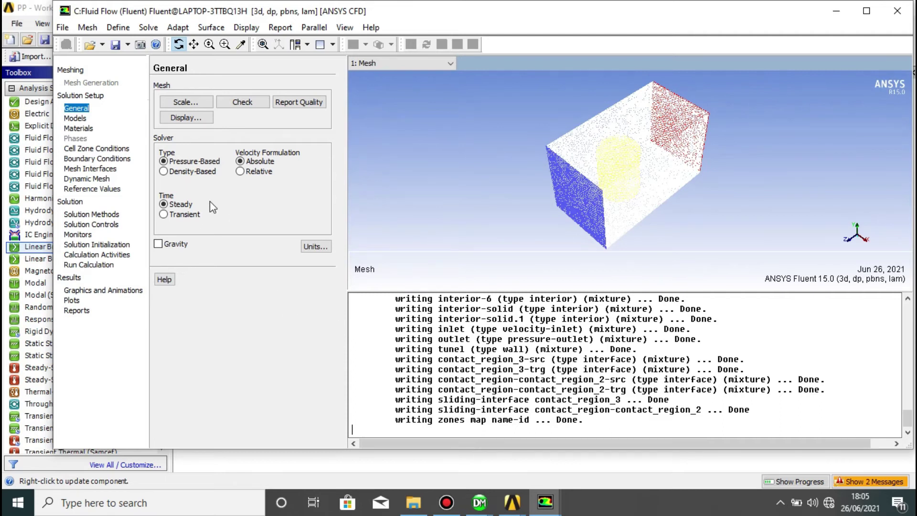
left_click(166, 215)
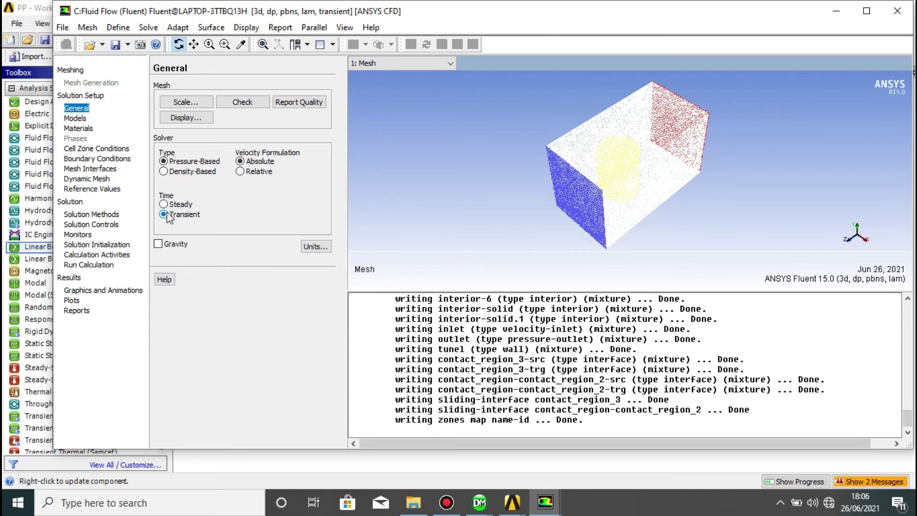
left_click(81, 120)
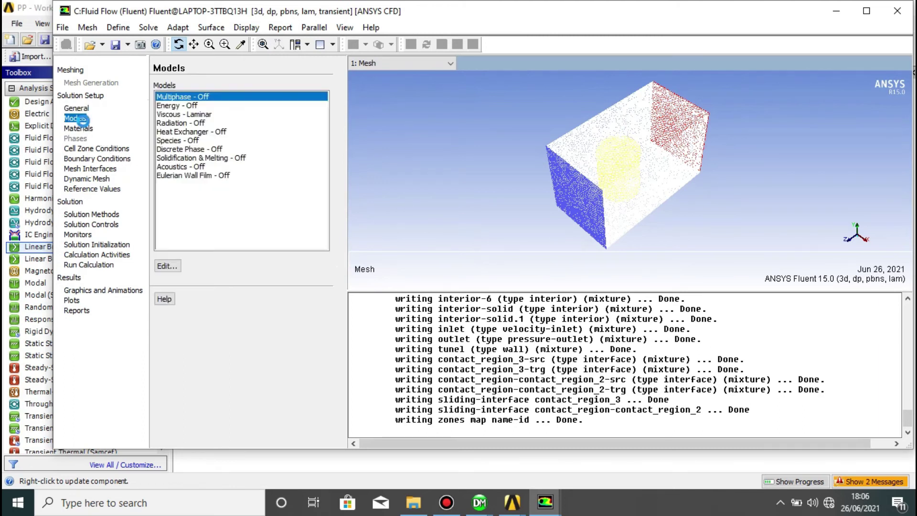
left_click(181, 118)
double_click(182, 115)
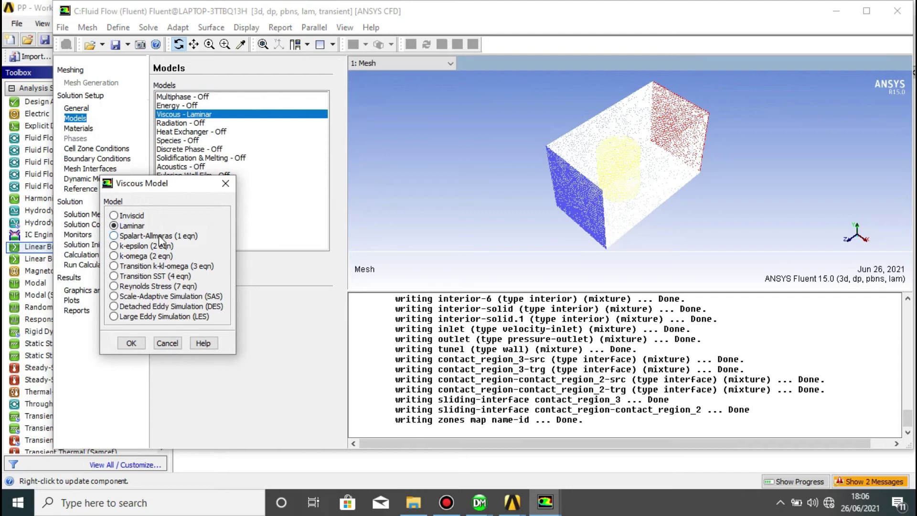
left_click(114, 245)
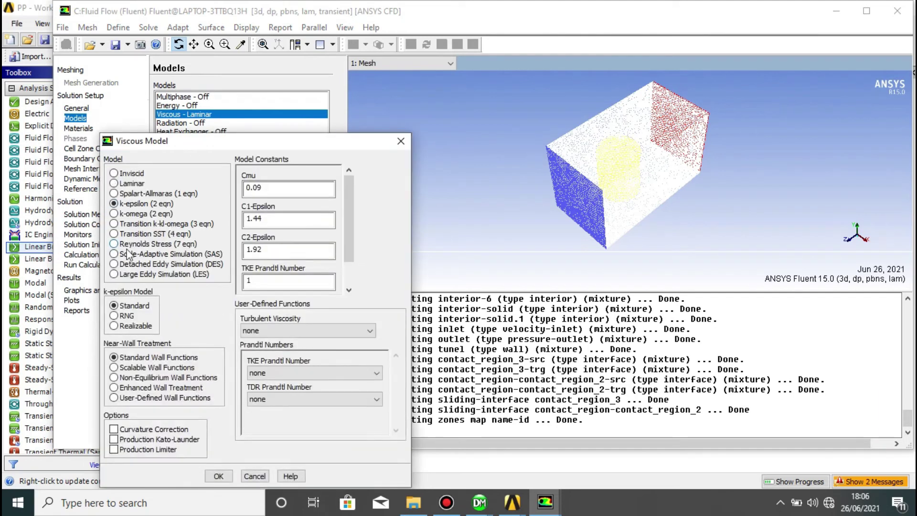
left_click(218, 476)
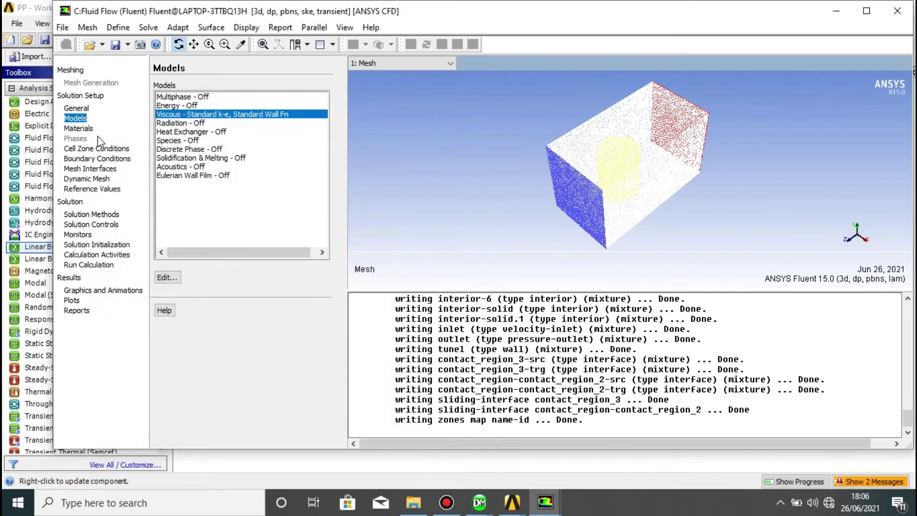
Enable mesh motion for system C's solid cell zone and set its rotational velocity to 6.59 rad/s
left_click(106, 149)
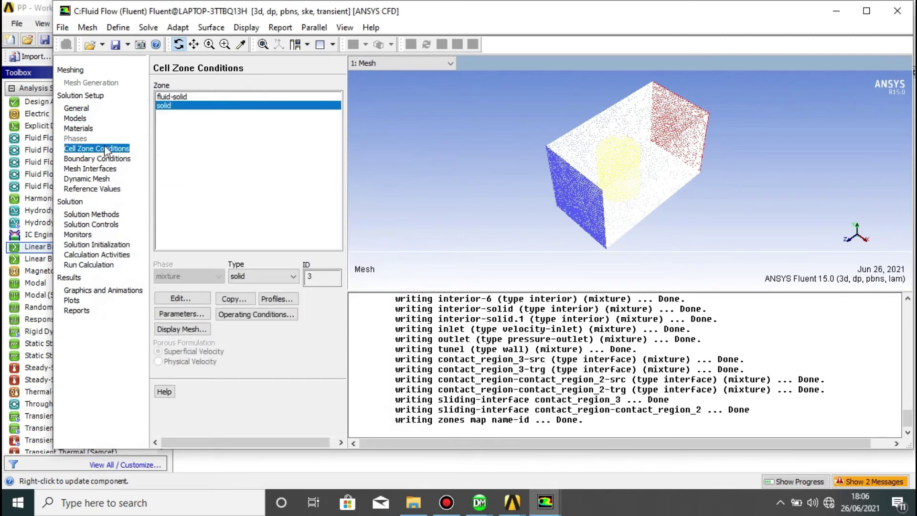
left_click(184, 298)
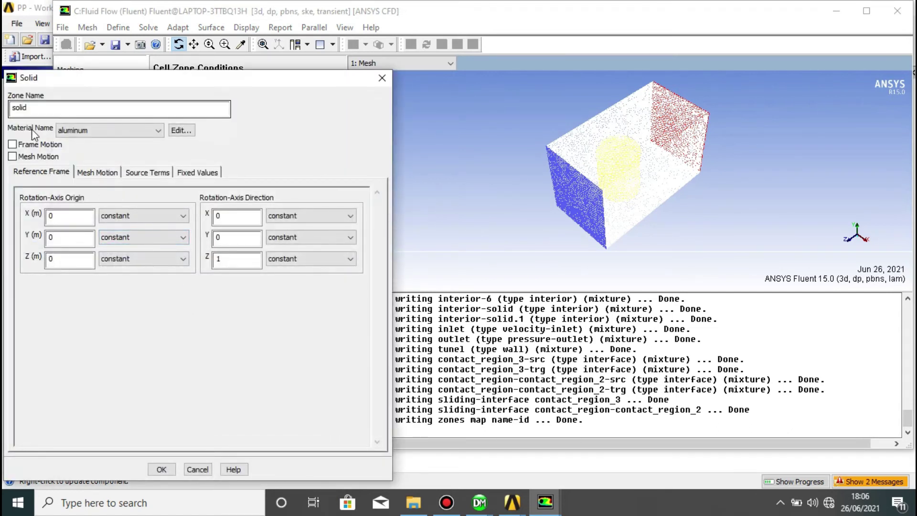
left_click(12, 156)
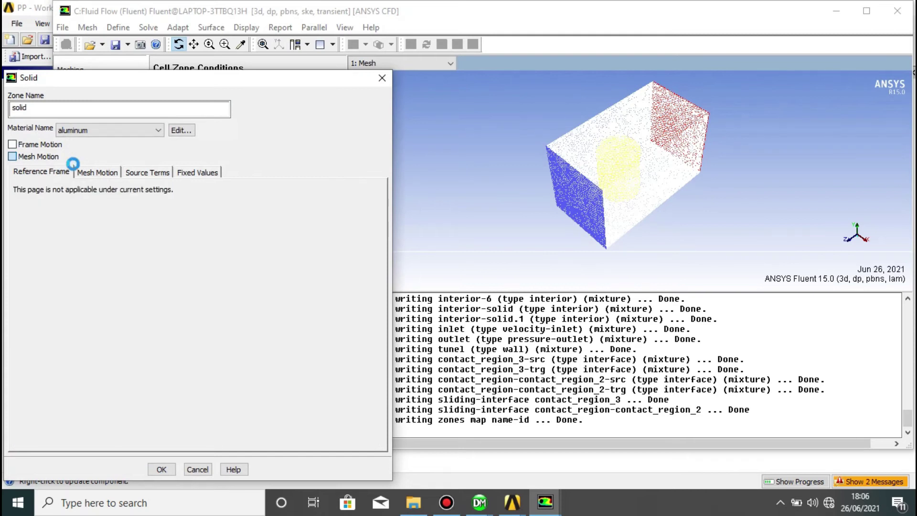
left_click(137, 173)
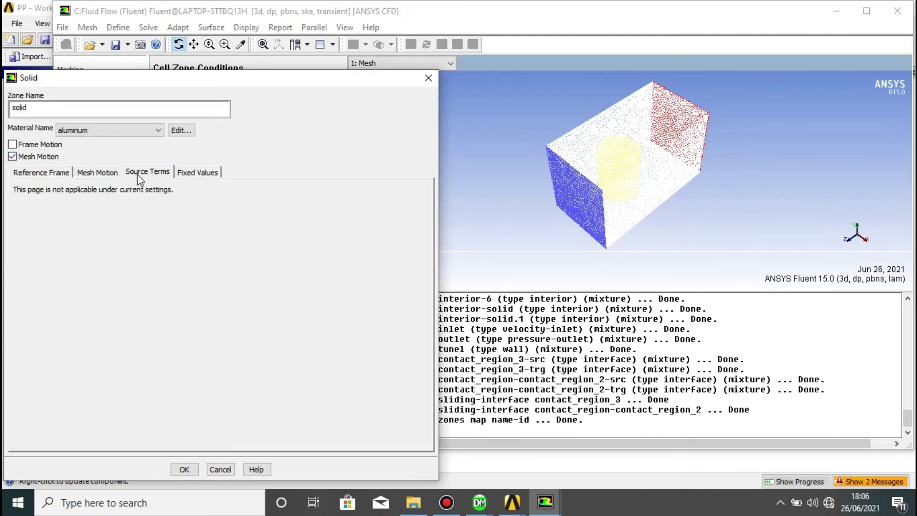
left_click(114, 173)
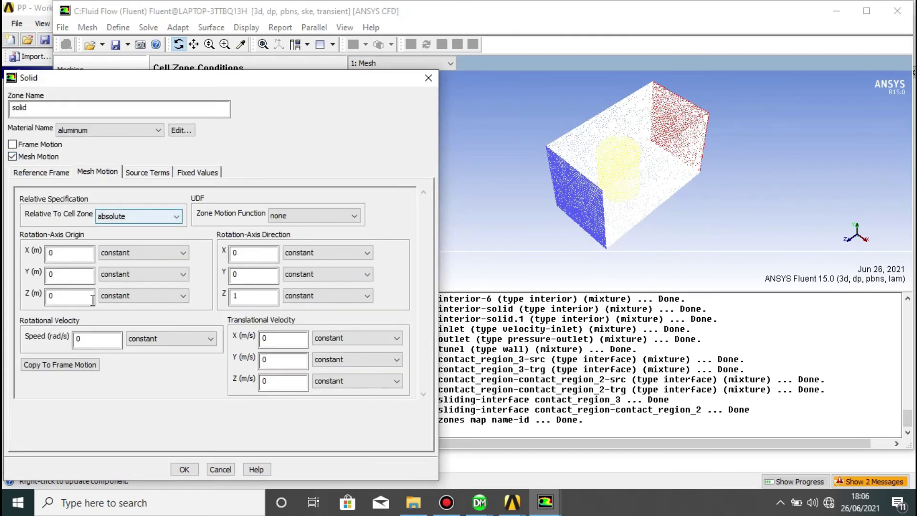
left_click(83, 337)
key("BackSpace")
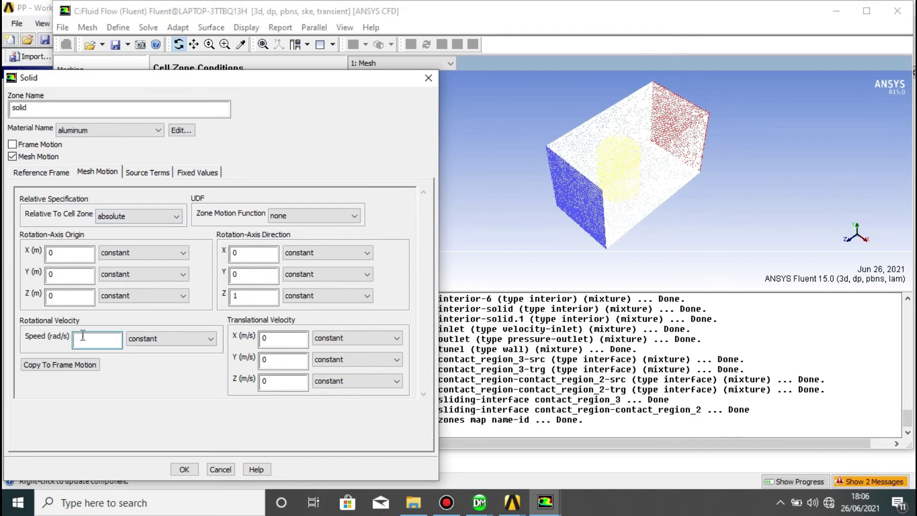
type("6.59")
left_click(184, 470)
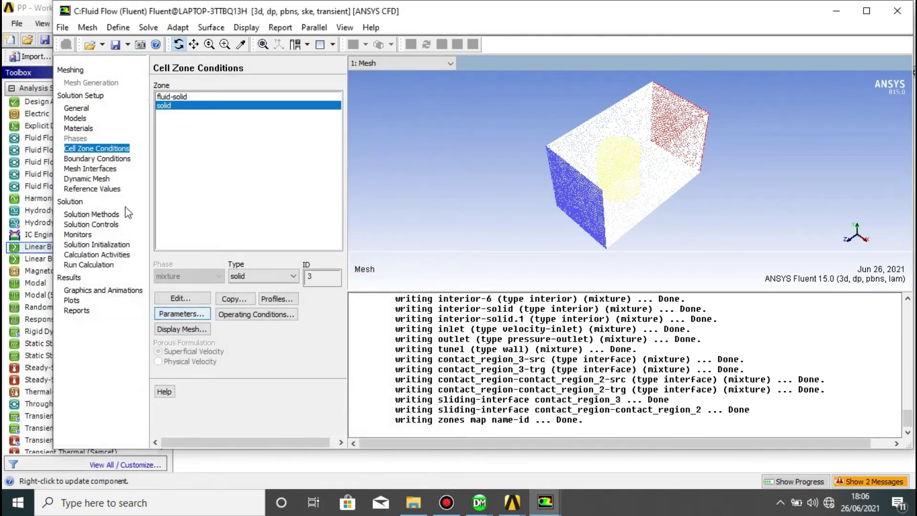
Set the velocity magnitude of system C's inlet boundary to 2.2 m/s
left_click(101, 159)
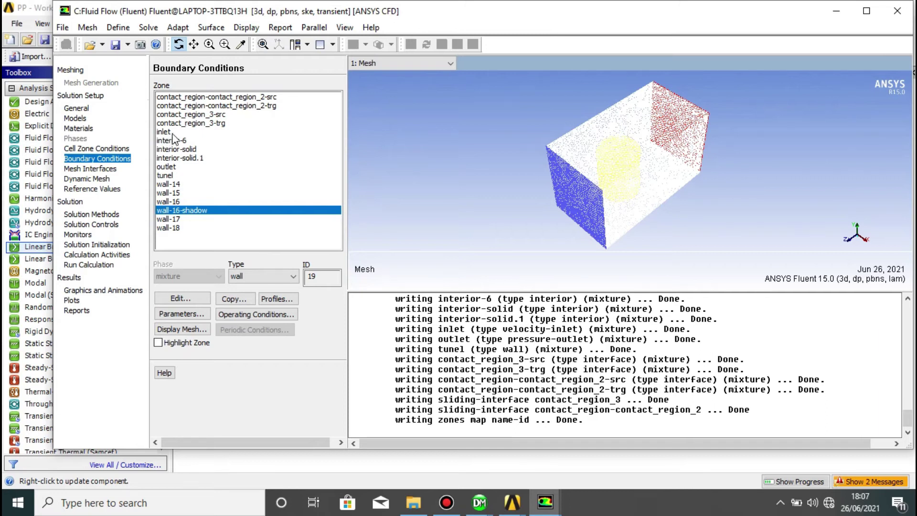
left_click(167, 130)
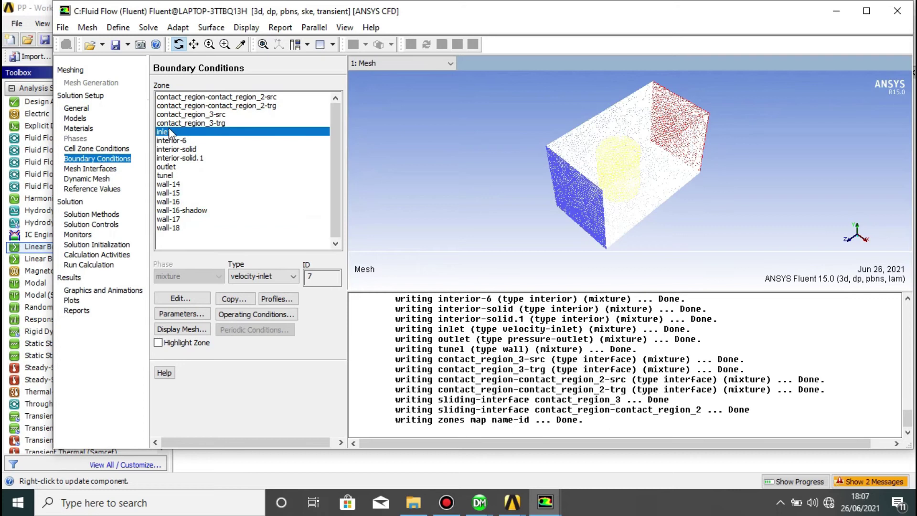
left_click(180, 298)
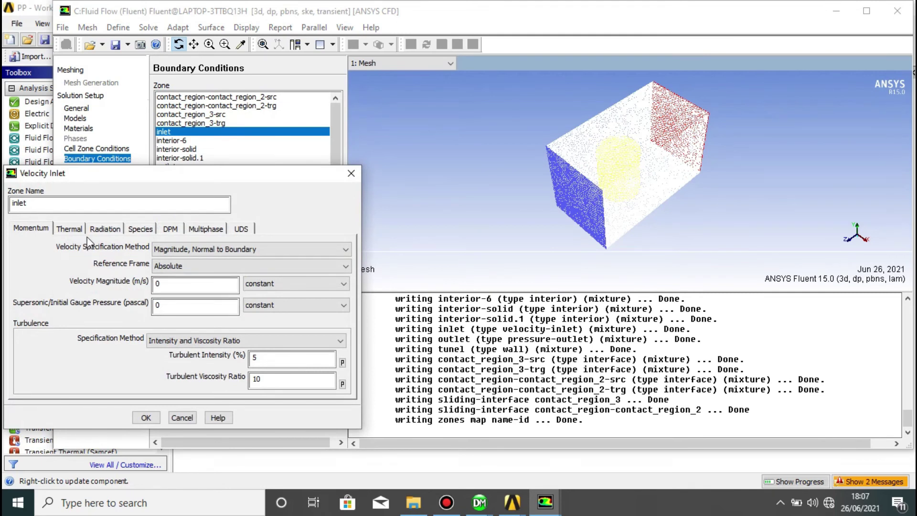
left_click(170, 288)
key("BackSpace")
type("2.2")
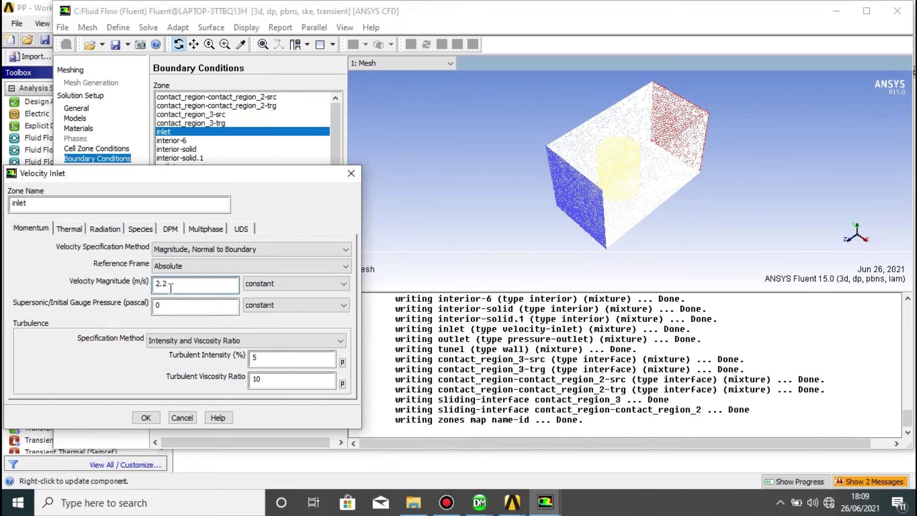
left_click(146, 418)
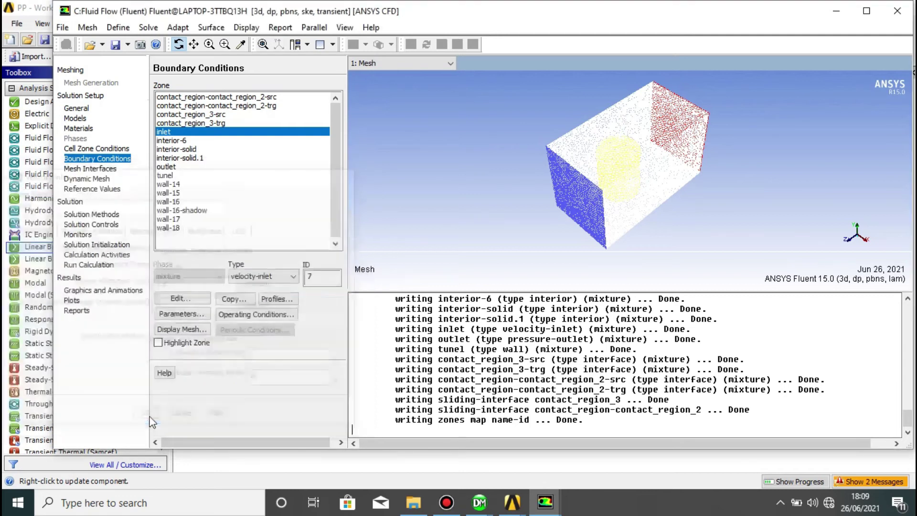
Accept the tunel boundary as a stationary wall with the no-slip shear condition
left_click(170, 177)
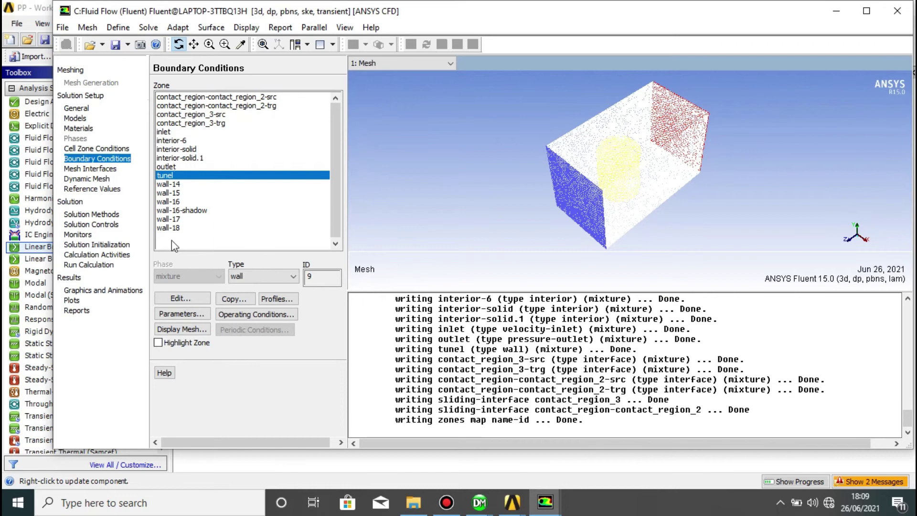
left_click(182, 300)
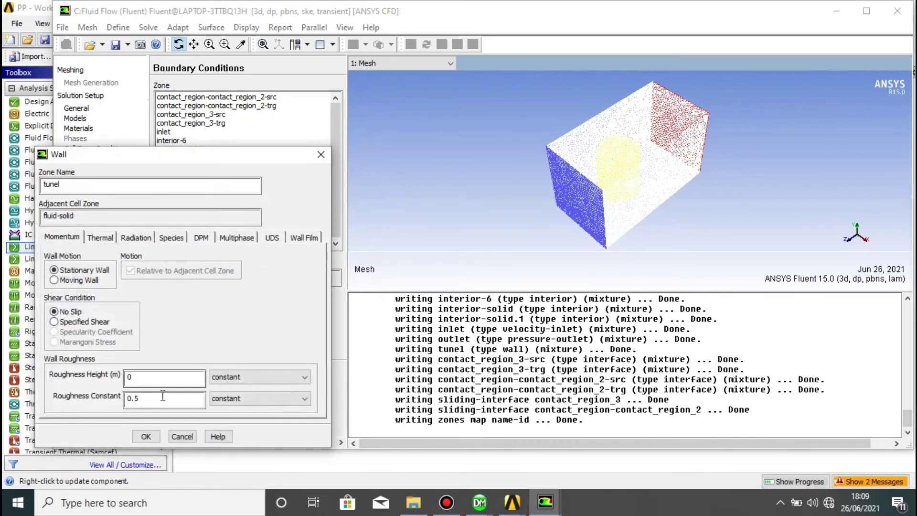
left_click(147, 436)
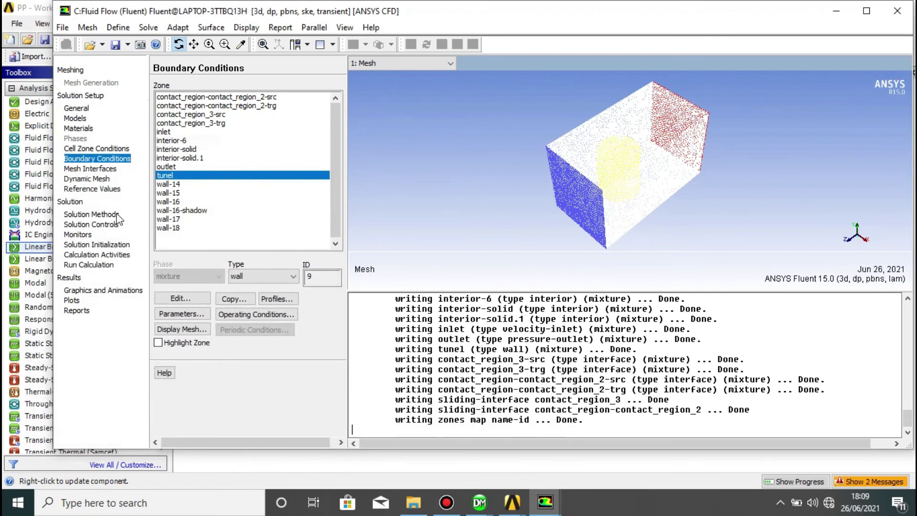
Initialize the solution with hybrid initialization
left_click(106, 244)
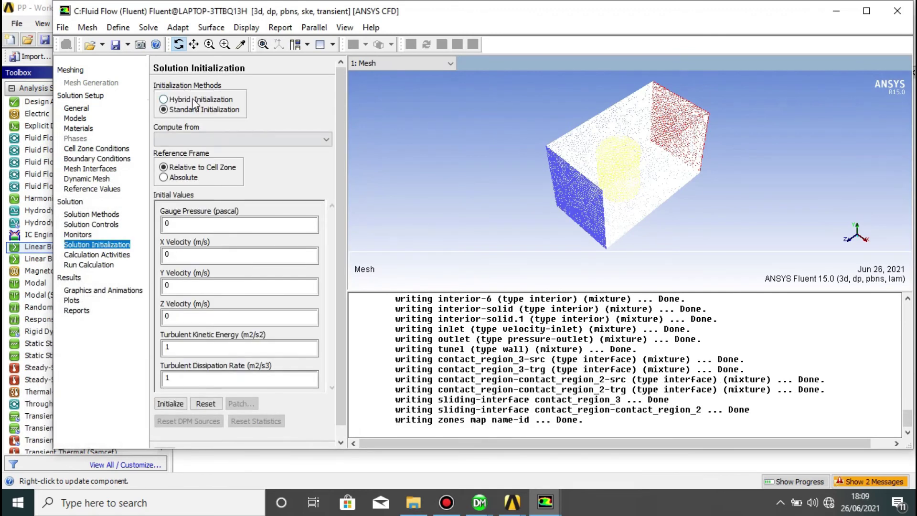
left_click(164, 98)
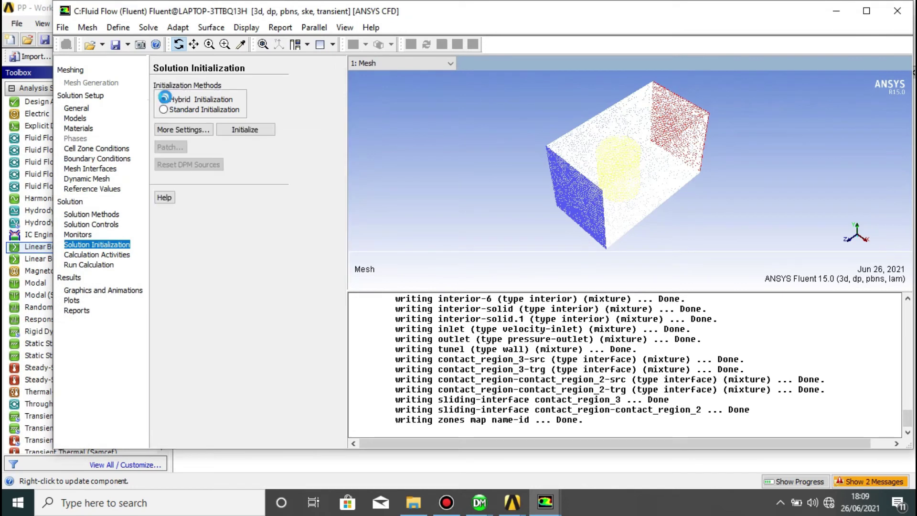
left_click(244, 130)
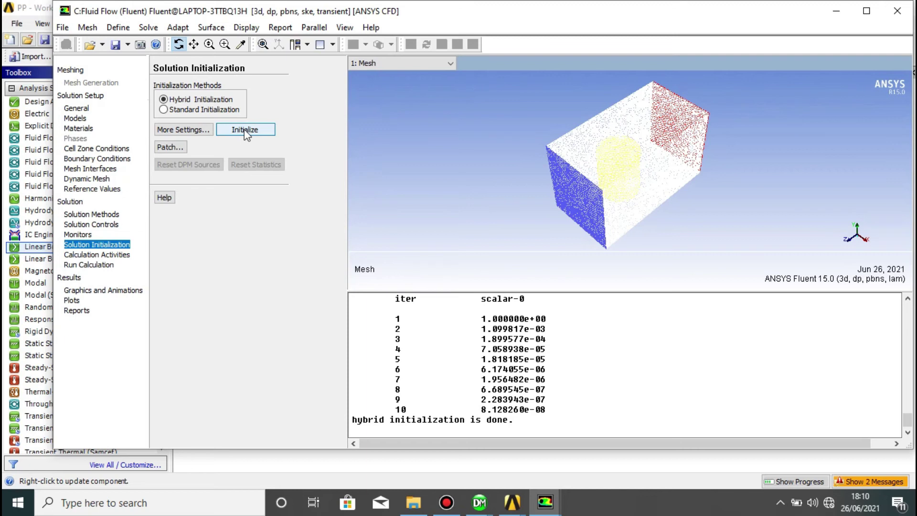
Run the calculation with a 0.001 s time step size, 30 time steps and at most 100 iterations per time step
left_click(86, 265)
left_click(290, 117)
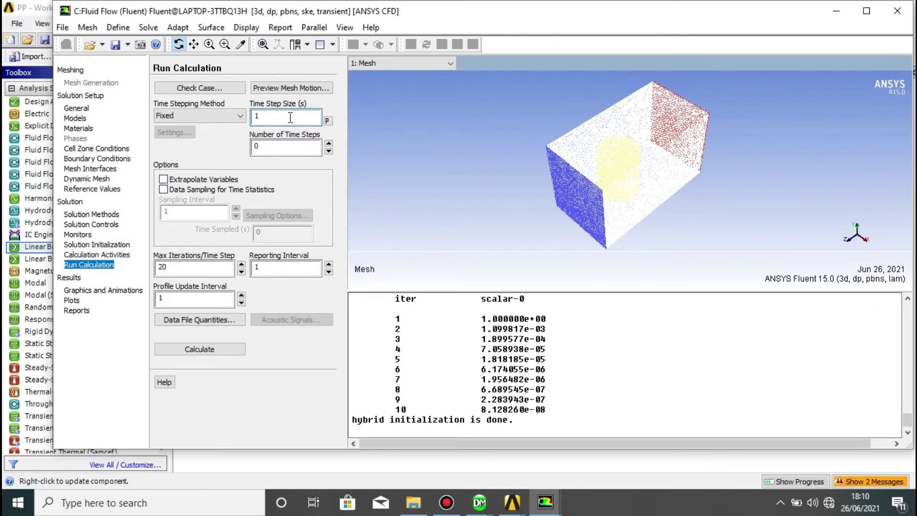
key("BackSpace")
type("0.00")
left_click(288, 149)
type("30")
key("BackSpace")
key("BackSpace")
key("BackSpace")
type("30")
left_click(213, 266)
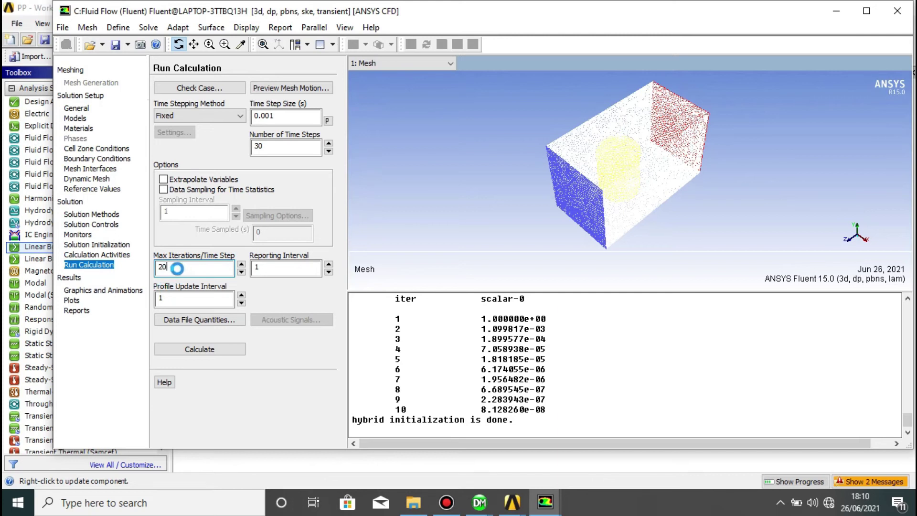
key("BackSpace")
key("BackSpace")
type("100")
left_click(187, 352)
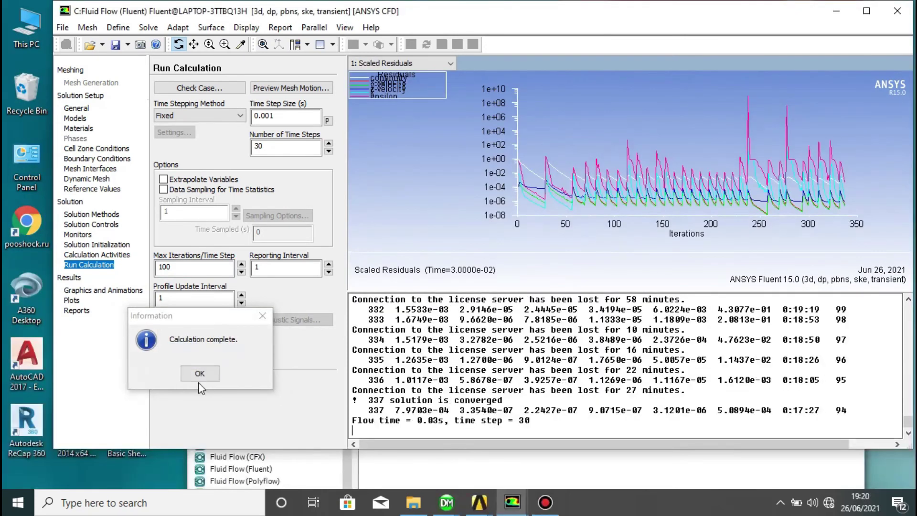
Dismiss the calculation notice and print system C's force report for all wall zones along the X direction
left_click(199, 374)
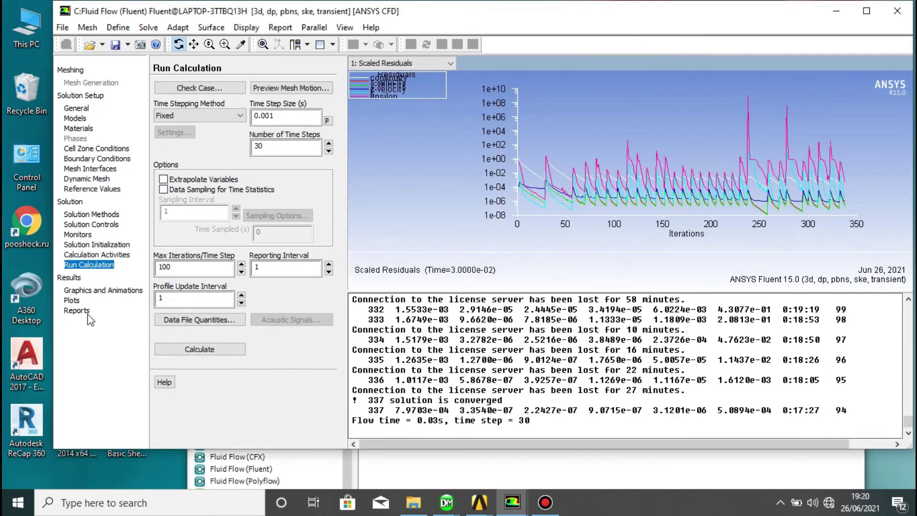
left_click(75, 311)
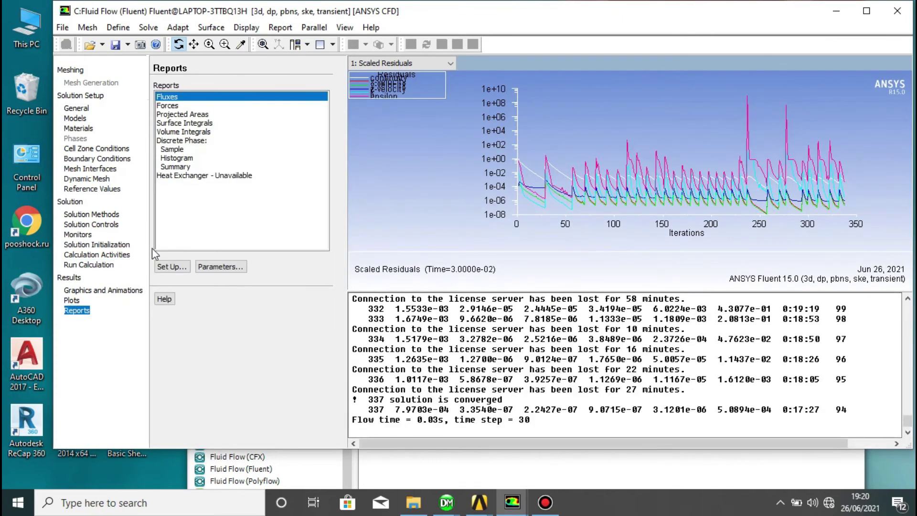
double_click(170, 105)
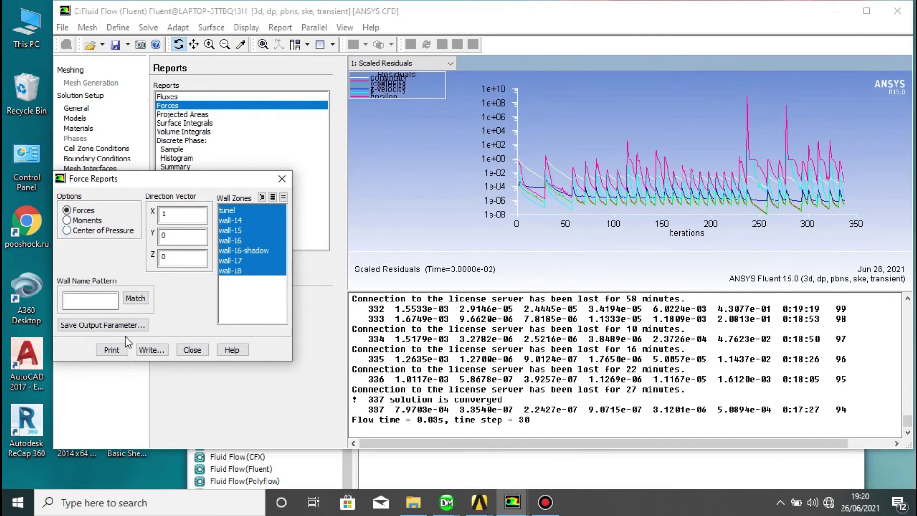
left_click(117, 349)
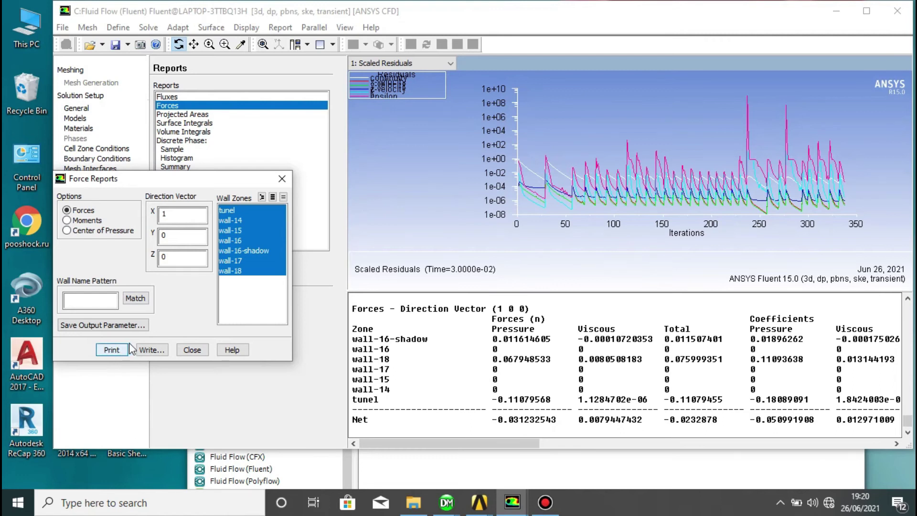
left_click(192, 349)
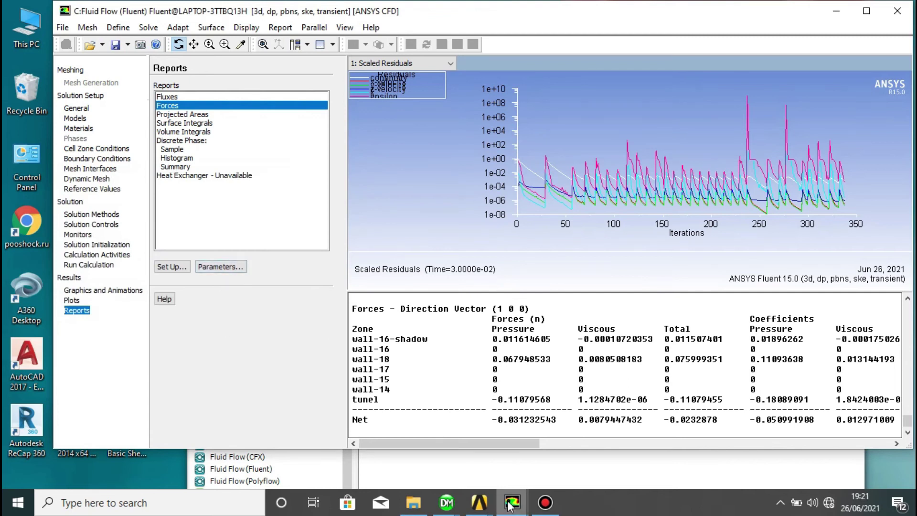
Switch to the PP project in Workbench and rename system C as 2.2 m/s
left_click(485, 506)
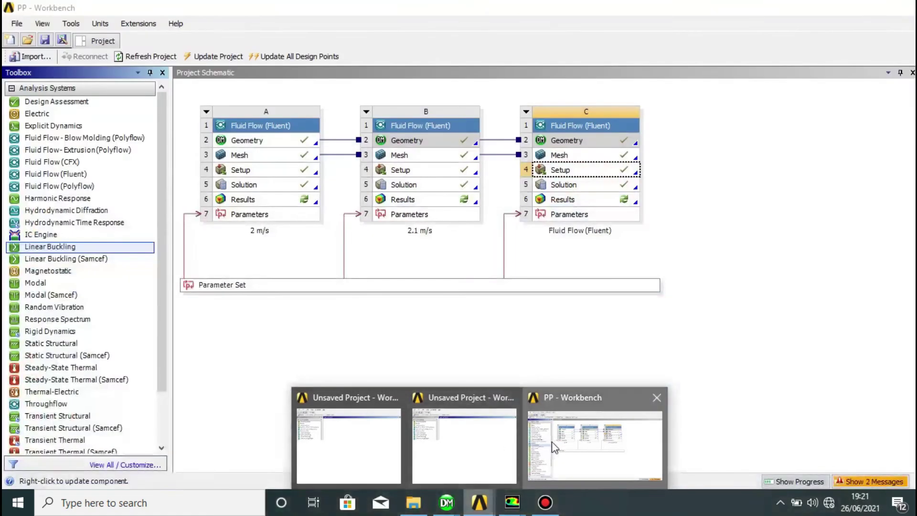
left_click(554, 447)
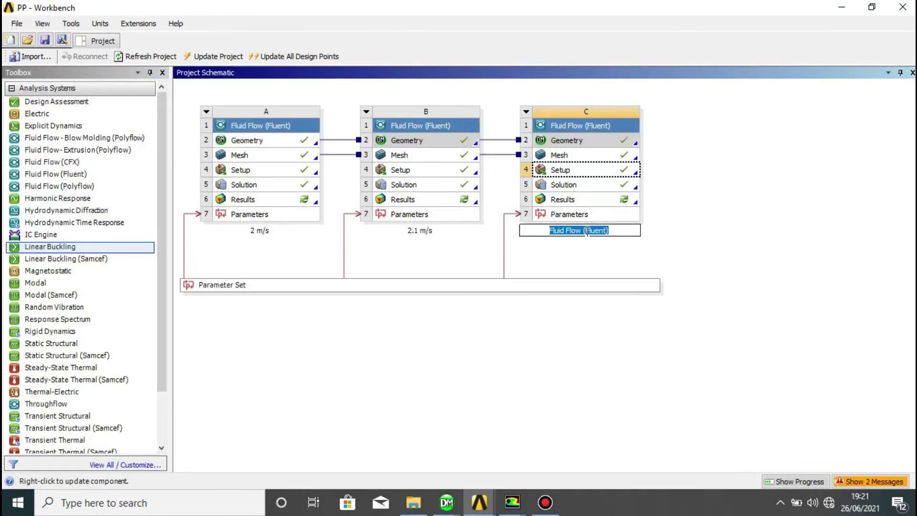
key("BackSpace")
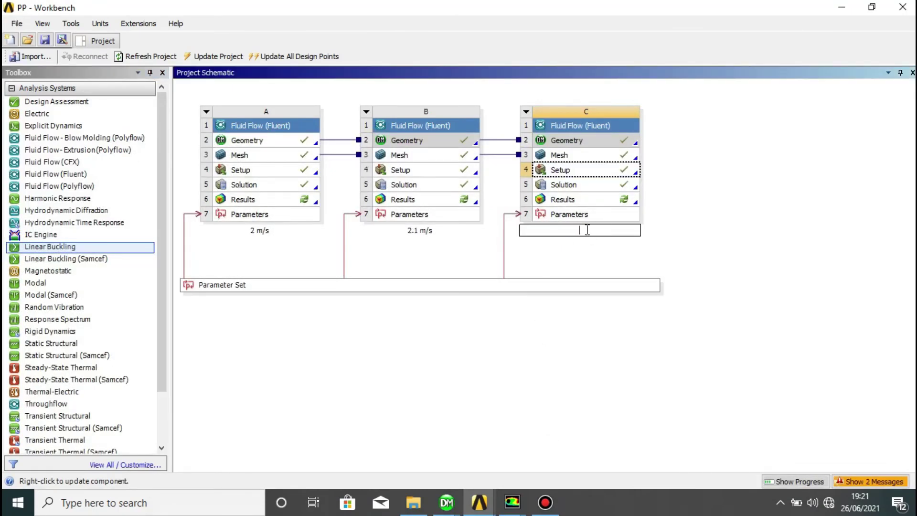
type("2.2 m/s")
key("Return")
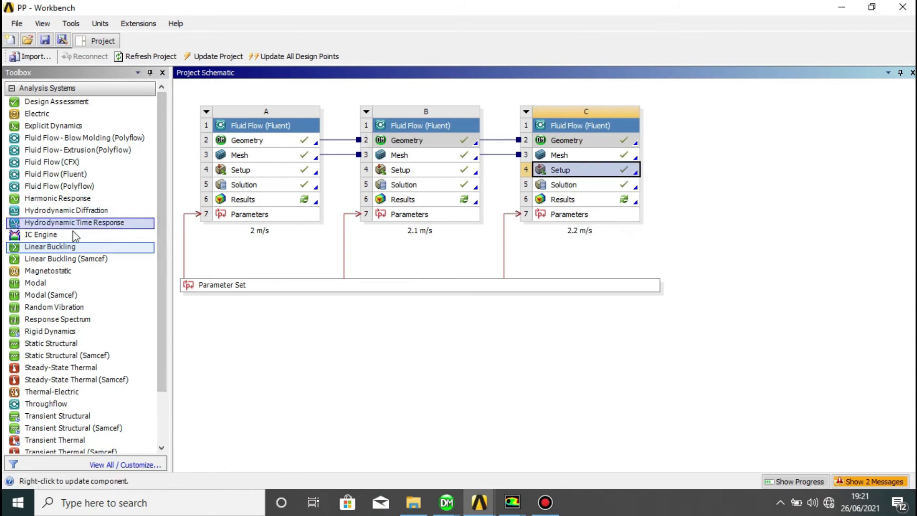
Add a fourth Fluid Flow (Fluent) system that shares system A's geometry and mesh
double_click(55, 175)
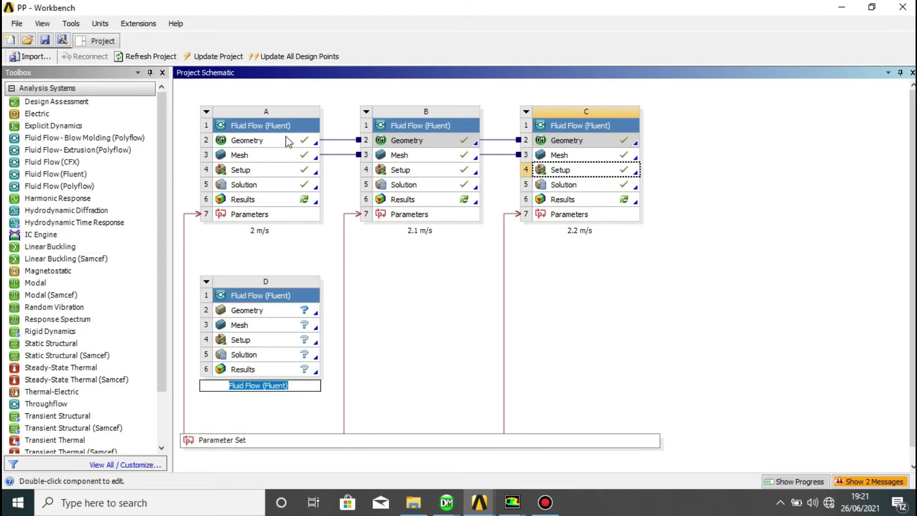
key("Return")
left_click_drag(285, 143, 279, 310)
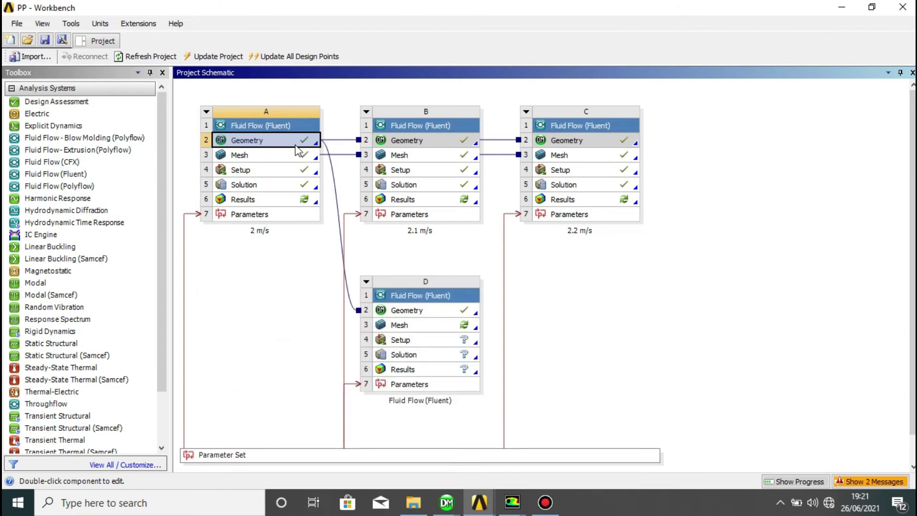
left_click_drag(288, 155, 411, 325)
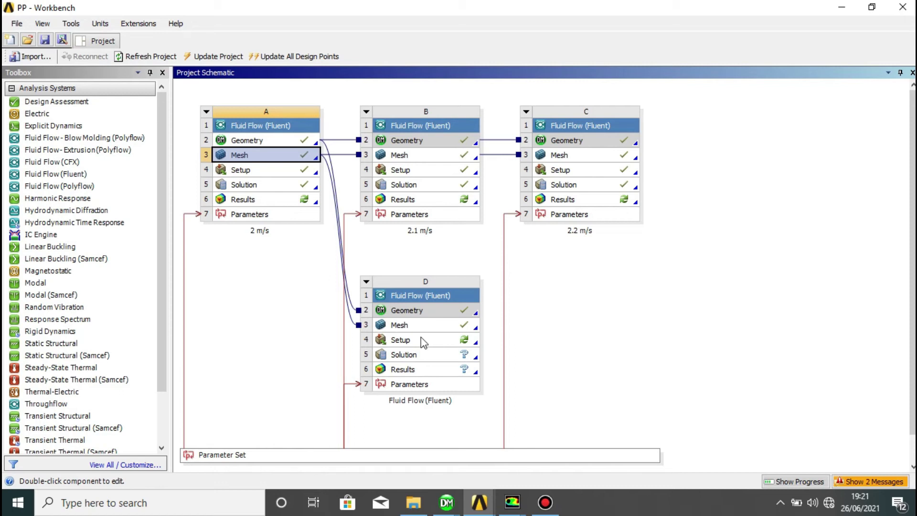
Open system D's setup in Fluent with double precision and serial processing, and set the solver time to transient
double_click(422, 342)
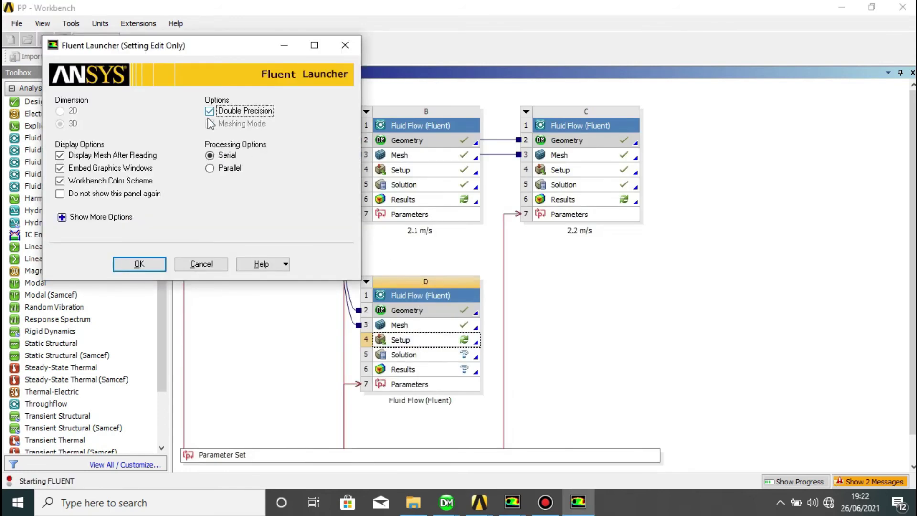
left_click(139, 264)
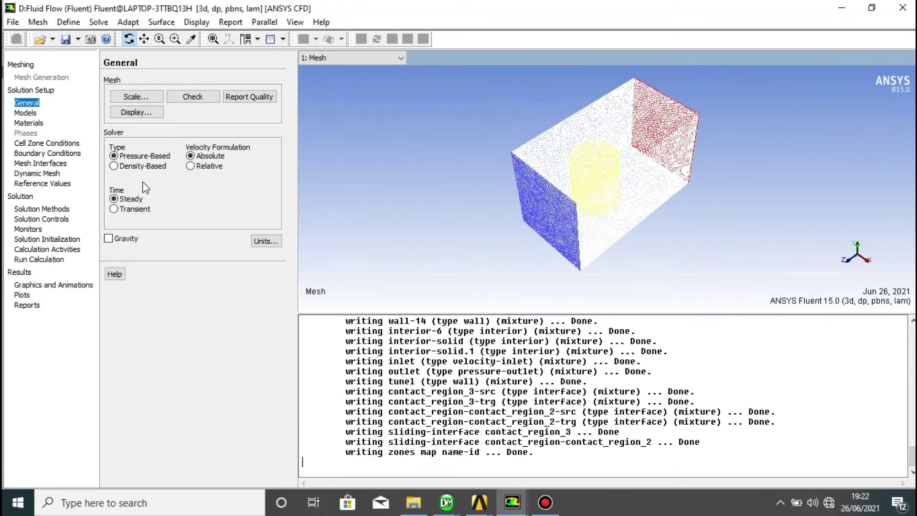
left_click(114, 210)
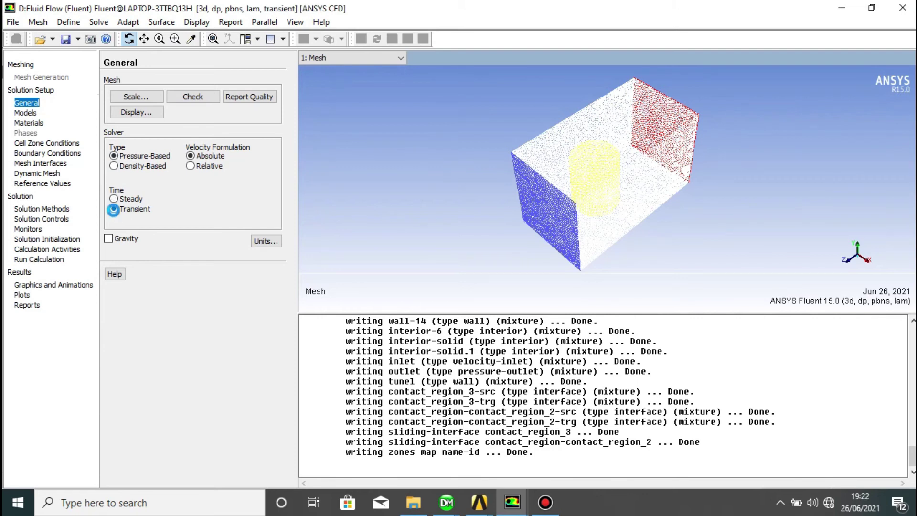
Set system D's viscous model to standard k-epsilon with standard wall functions
left_click(34, 113)
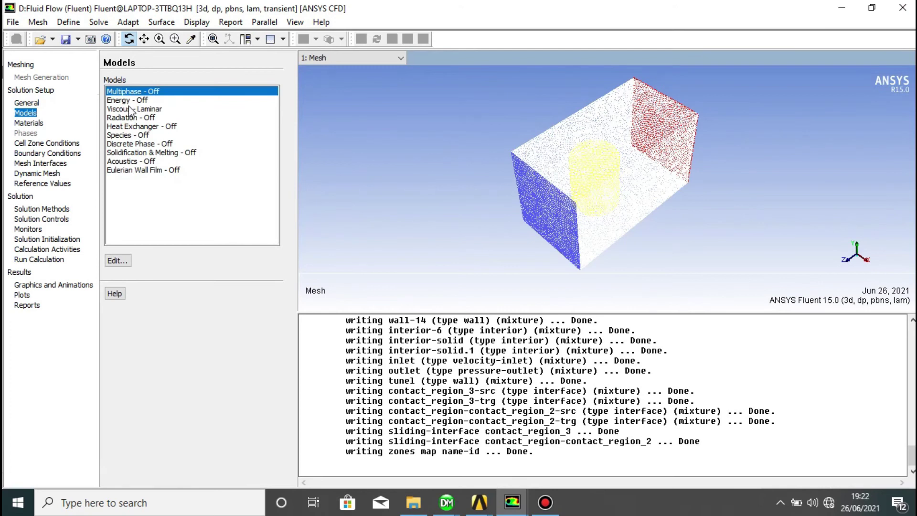
left_click(130, 109)
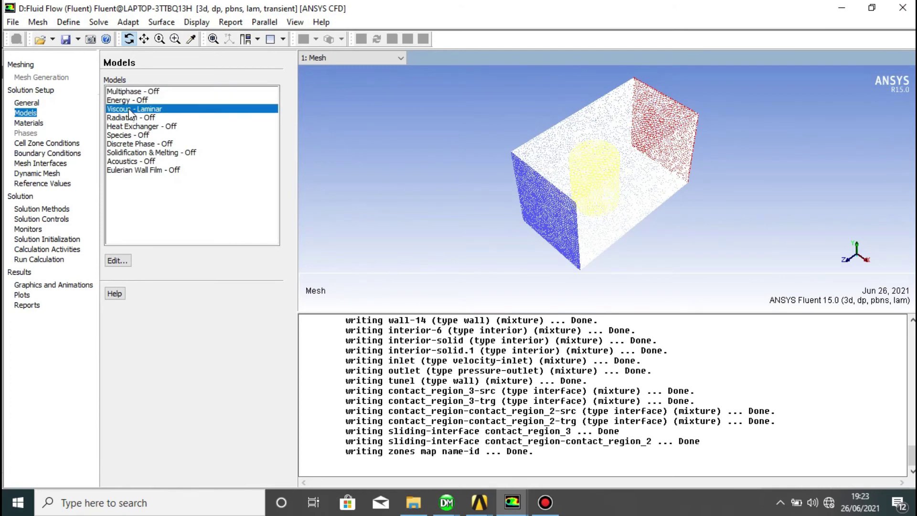
left_click(116, 265)
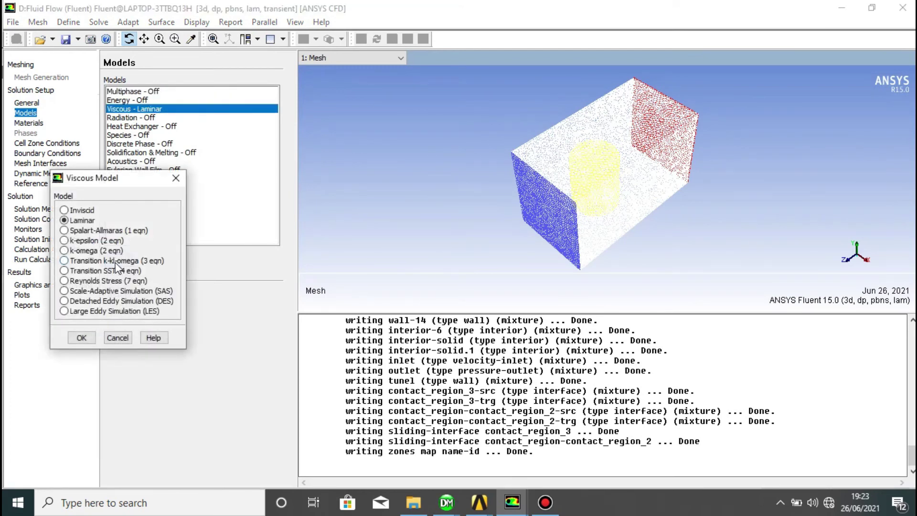
left_click(64, 240)
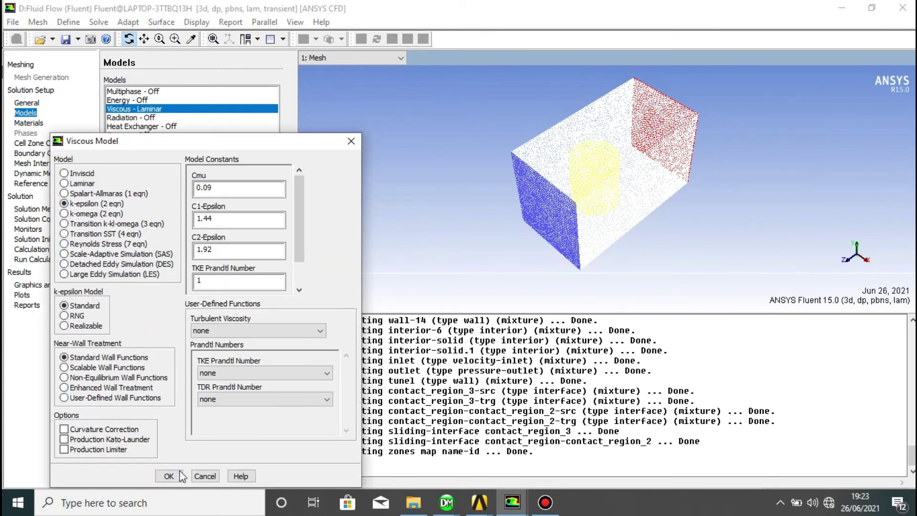
left_click(180, 479)
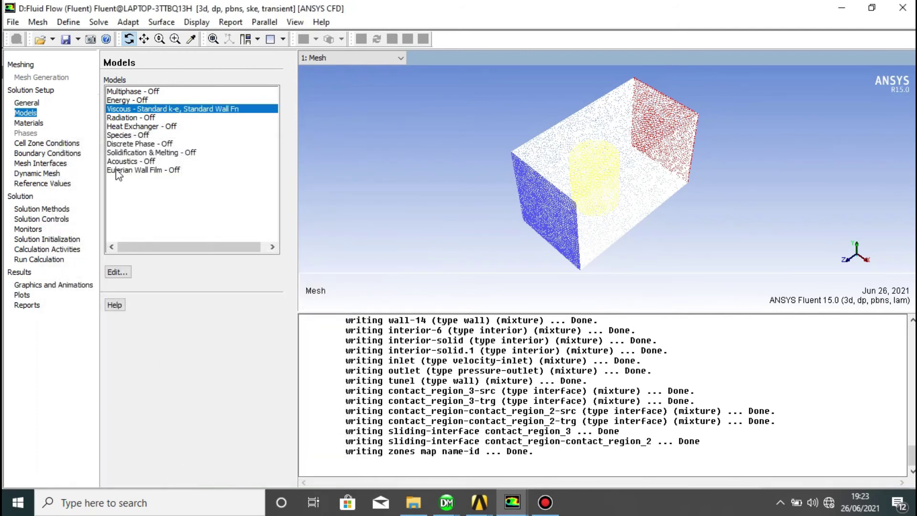
Enable mesh motion for the solid cell zone and set its rotational speed to 6.59 rad/s
left_click(56, 143)
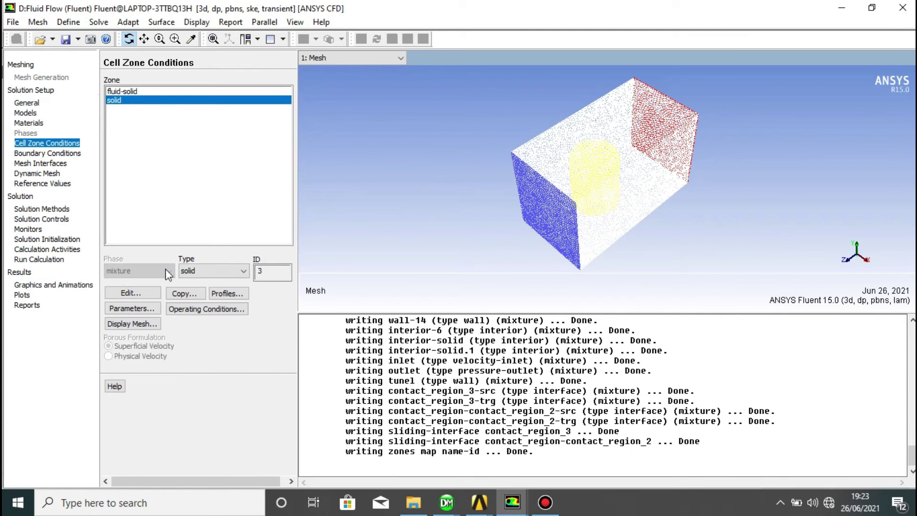
left_click(149, 290)
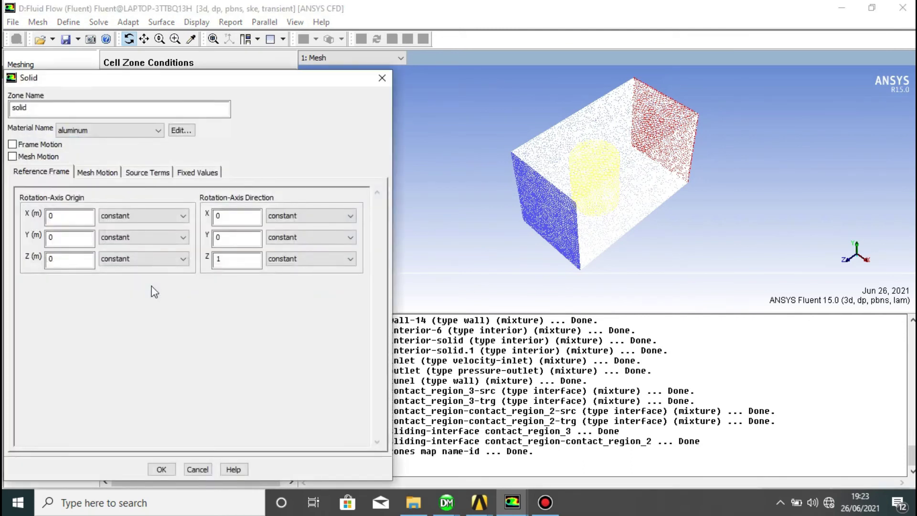
left_click(12, 156)
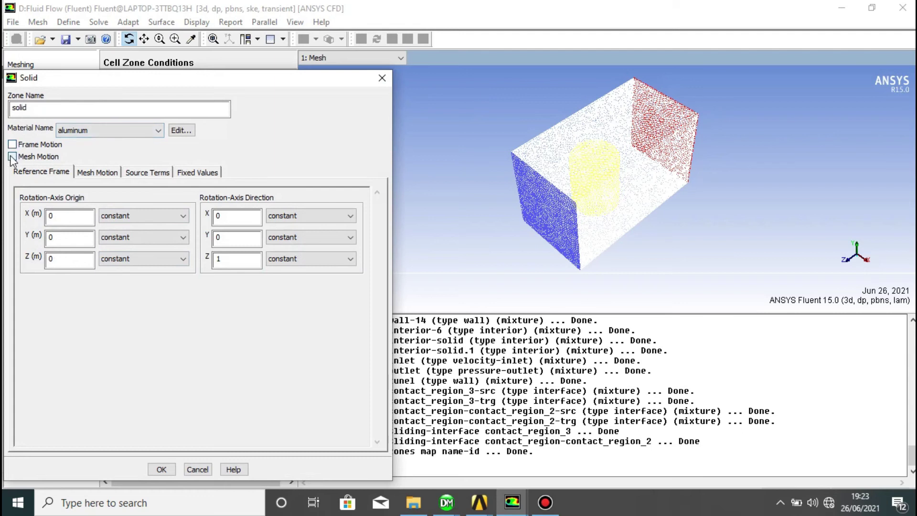
left_click(135, 176)
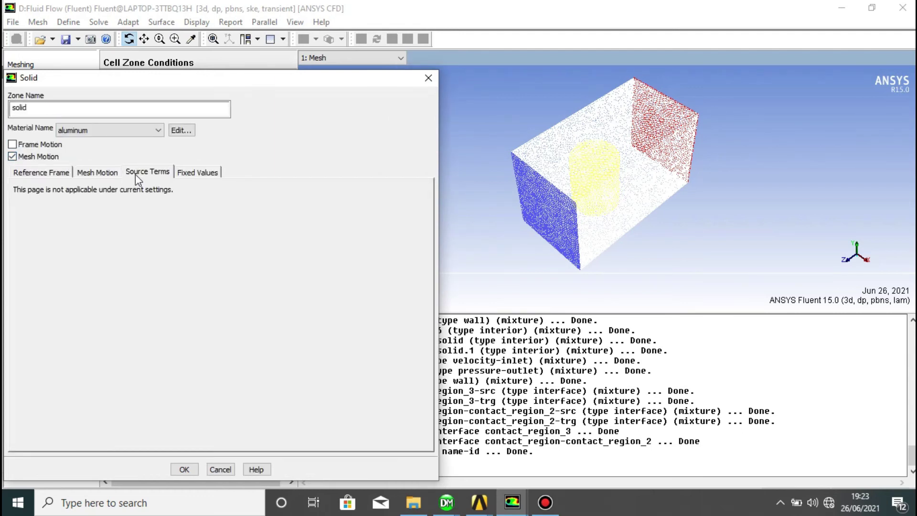
left_click(114, 174)
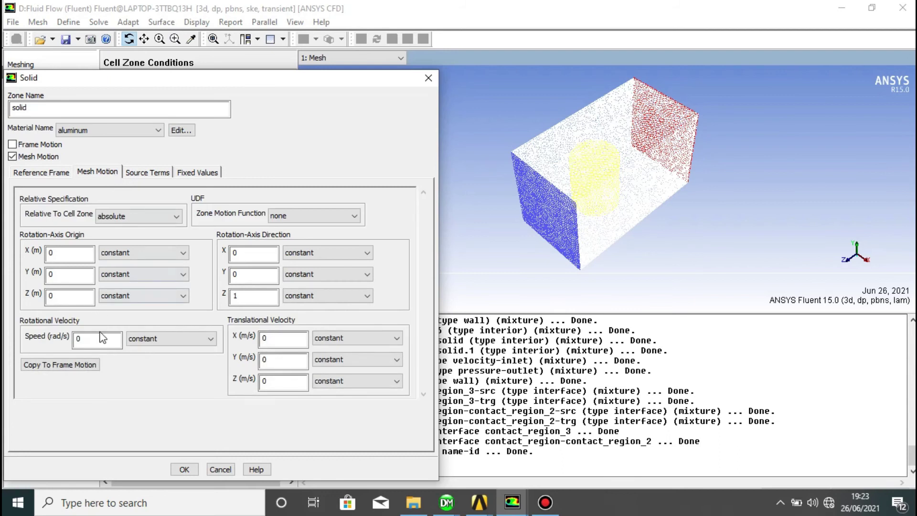
left_click(100, 342)
key("BackSpace")
type("6.59")
left_click(180, 468)
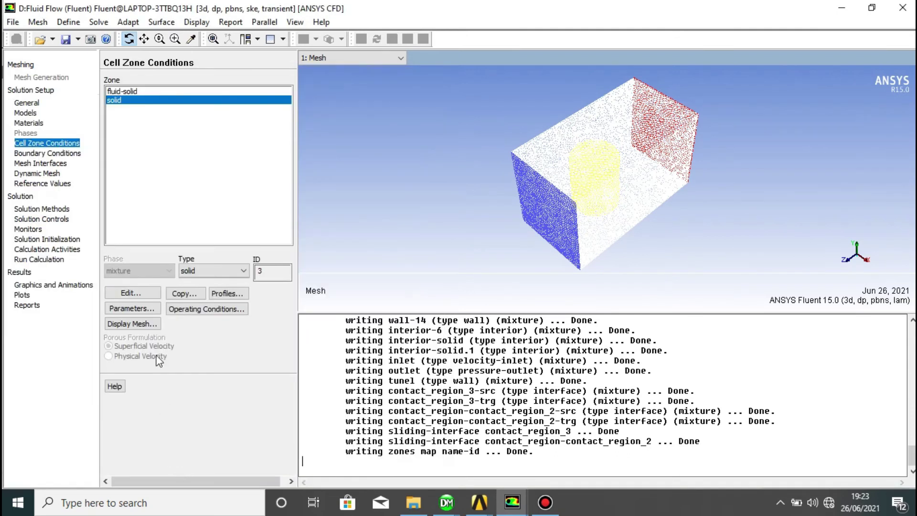
Set the inlet boundary's velocity magnitude to 2.4 m/s
left_click(47, 152)
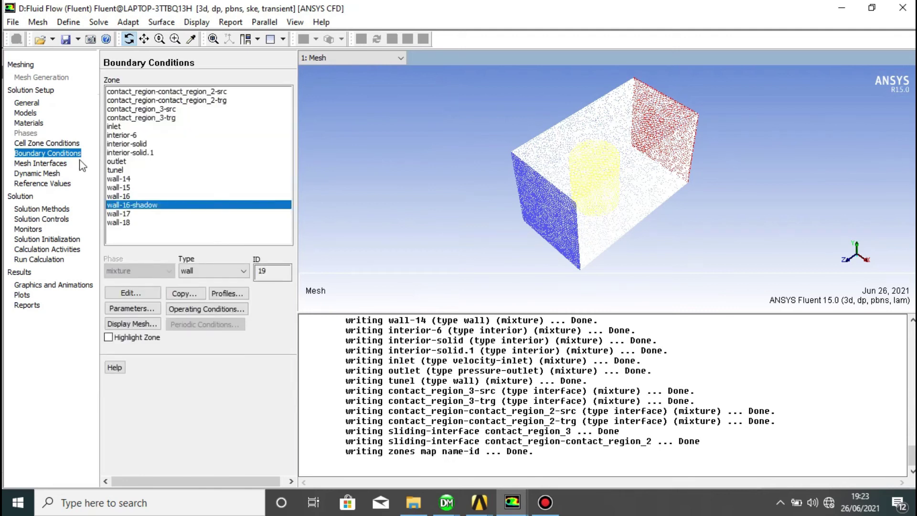
left_click(122, 133)
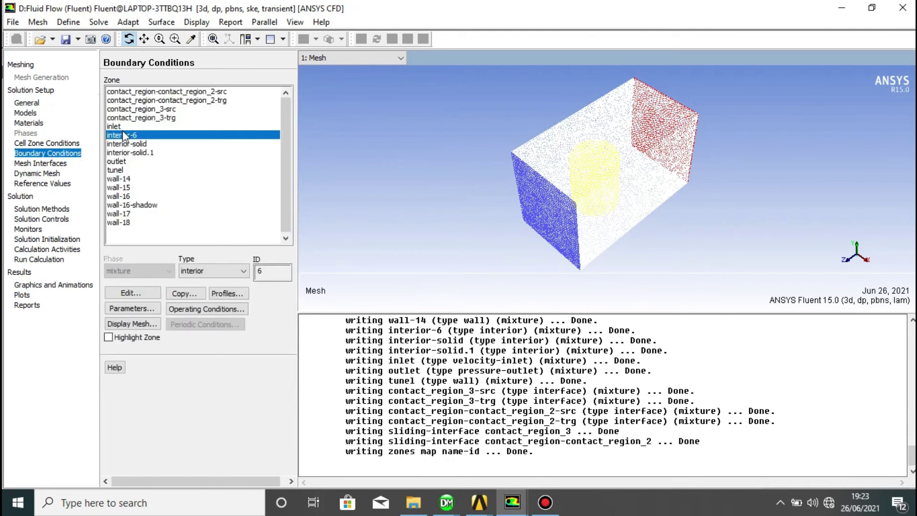
left_click(118, 127)
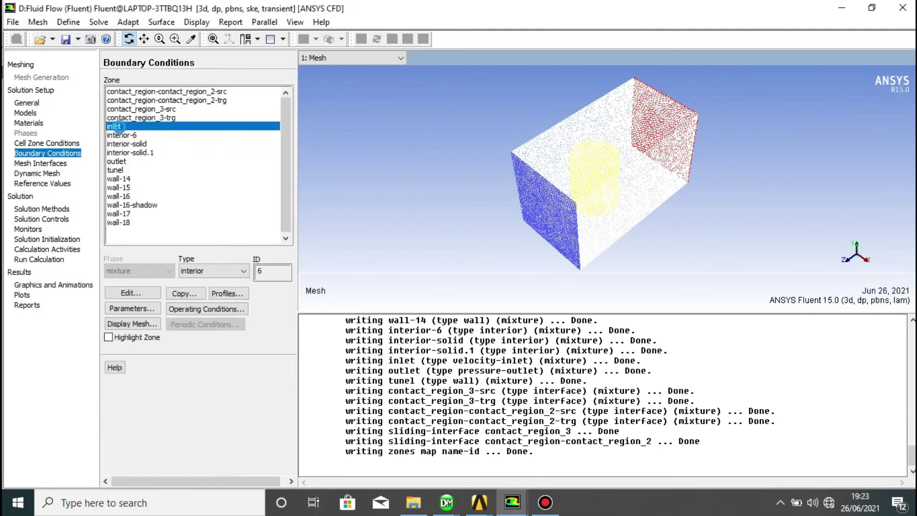
left_click(131, 291)
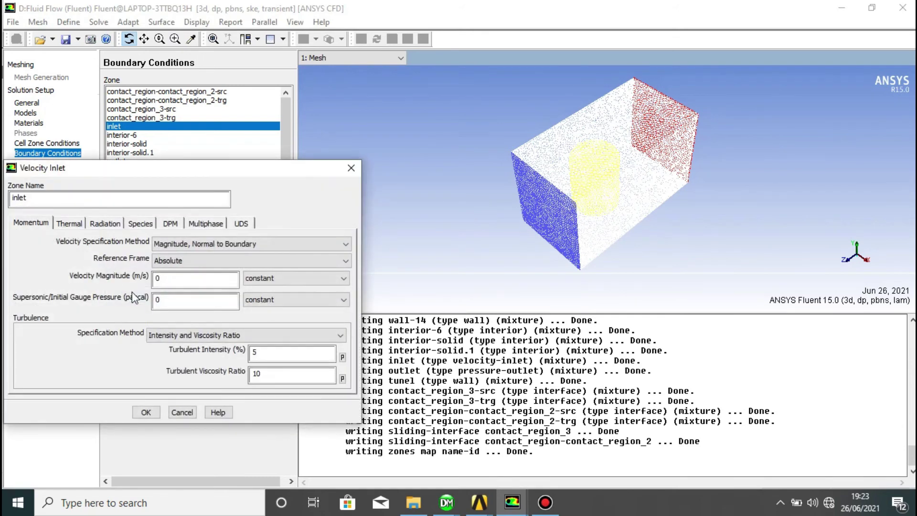
left_click(188, 295)
left_click(187, 280)
key("BackSpace")
type("2.3")
key("BackSpace")
type("4")
left_click(152, 415)
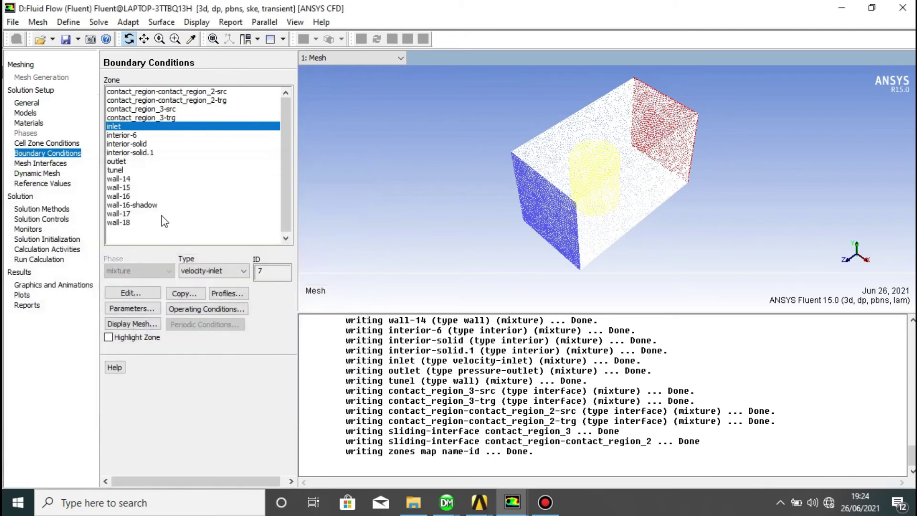
Accept the tunel boundary as a stationary wall with the no-slip shear condition
left_click(120, 163)
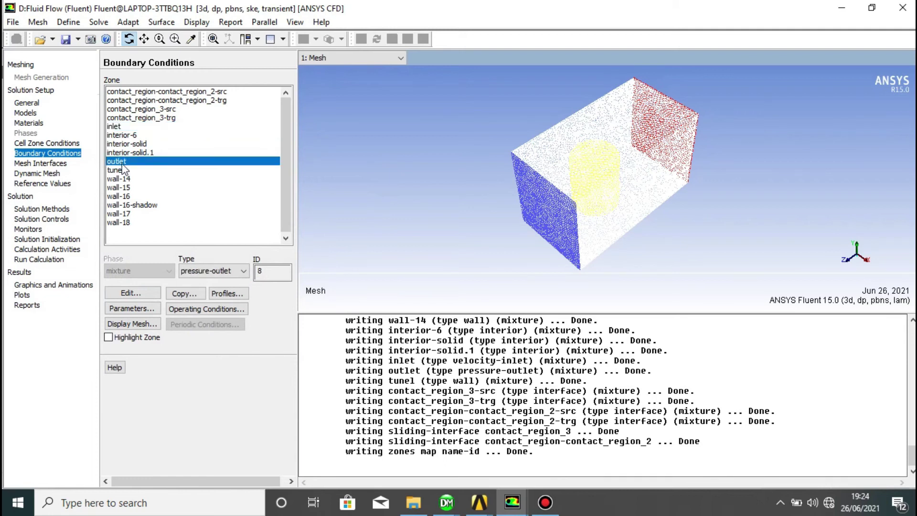
left_click(120, 171)
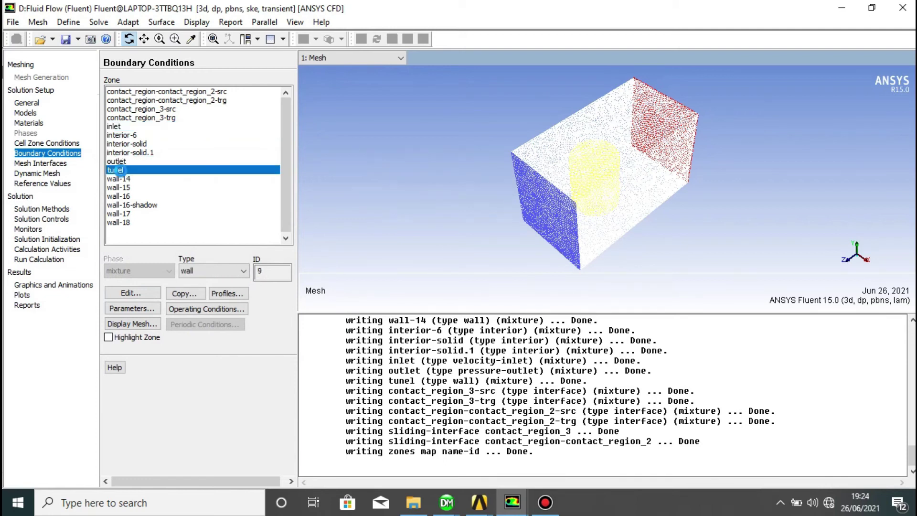
left_click(125, 294)
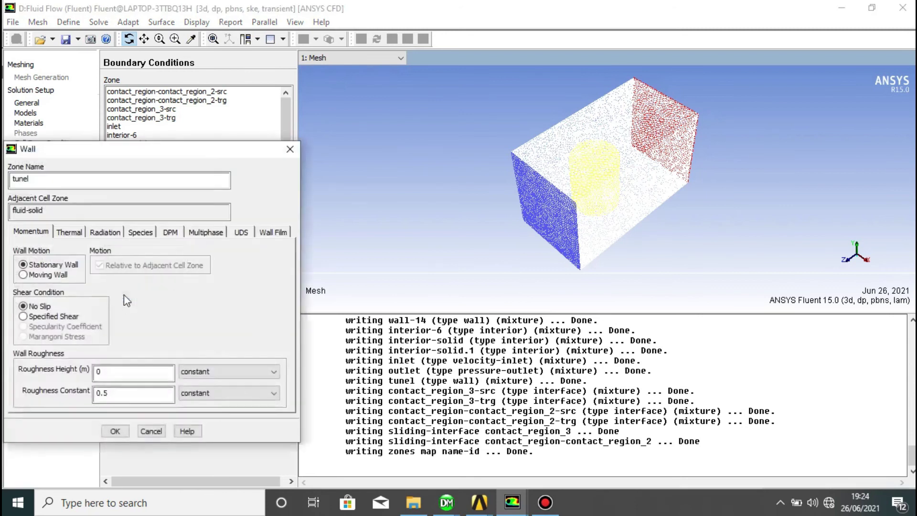
left_click(125, 432)
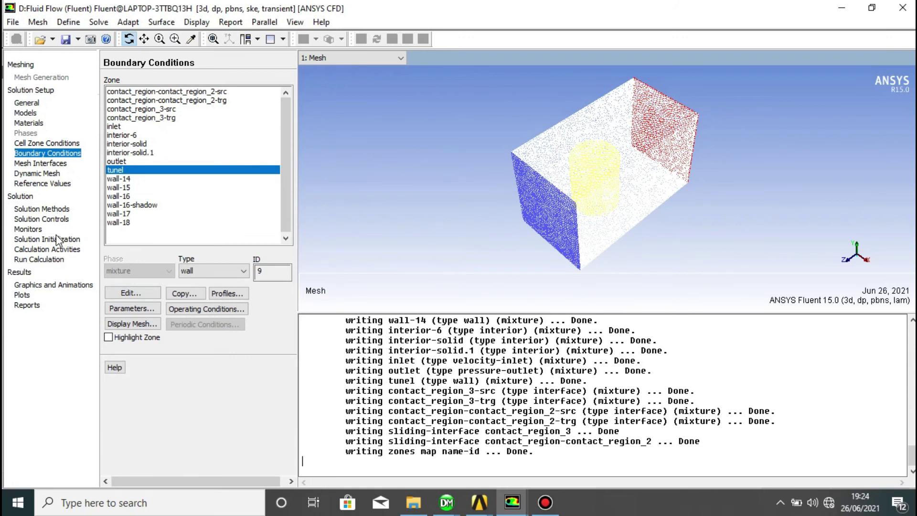
Initialize the solution with the hybrid initialization method
left_click(57, 238)
left_click(114, 93)
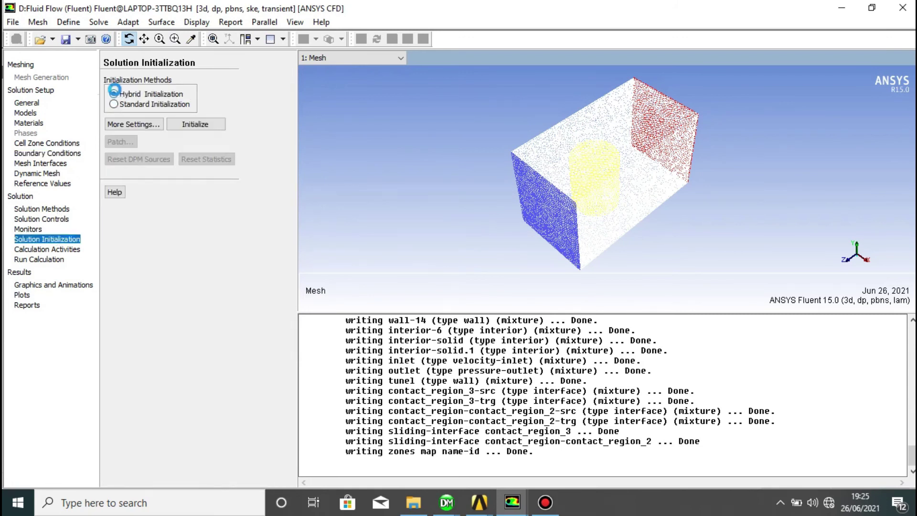
left_click(204, 123)
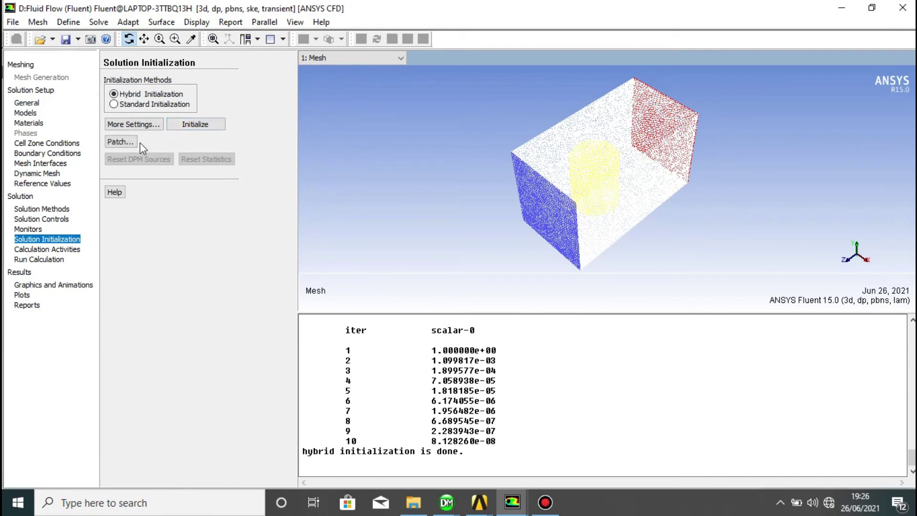
Run the calculation with a 0.001 s time step, 30 time steps and 100 maximum iterations per time step
left_click(54, 258)
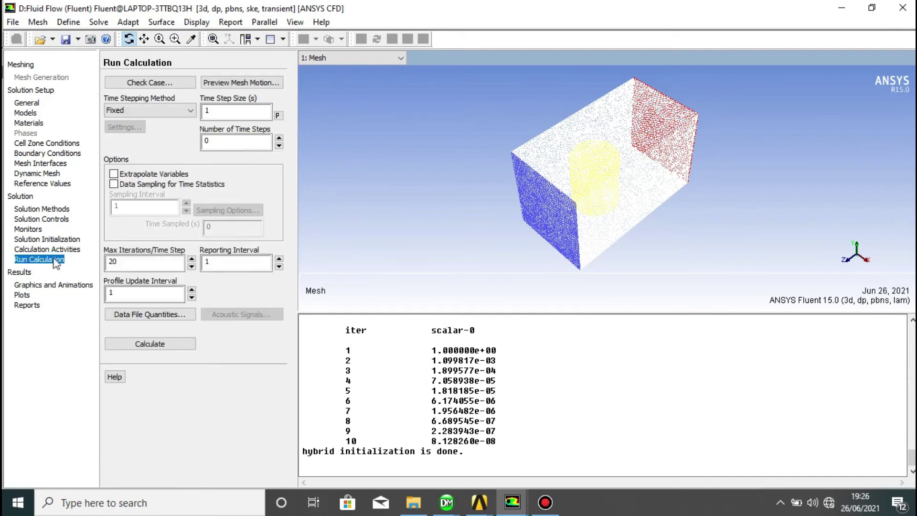
left_click(244, 115)
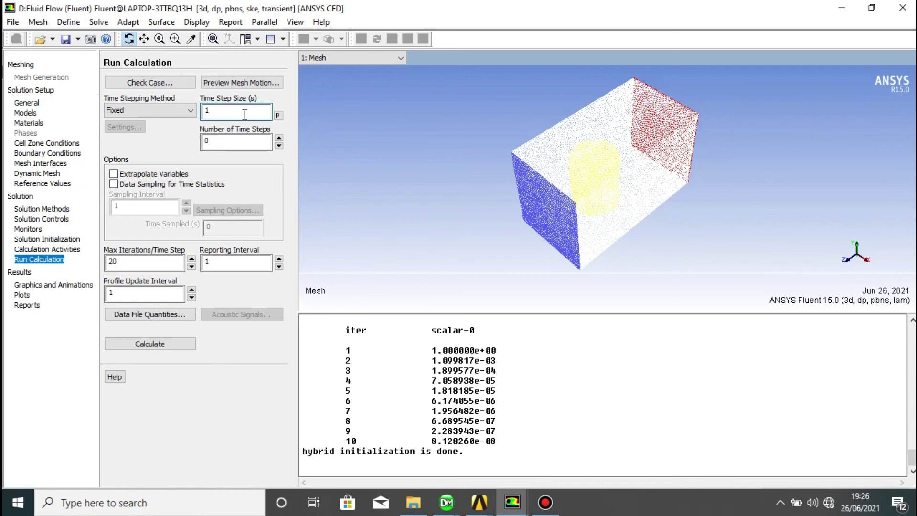
key("BackSpace")
type("0.001")
left_click(234, 139)
key("BackSpace")
type("30")
left_click(172, 259)
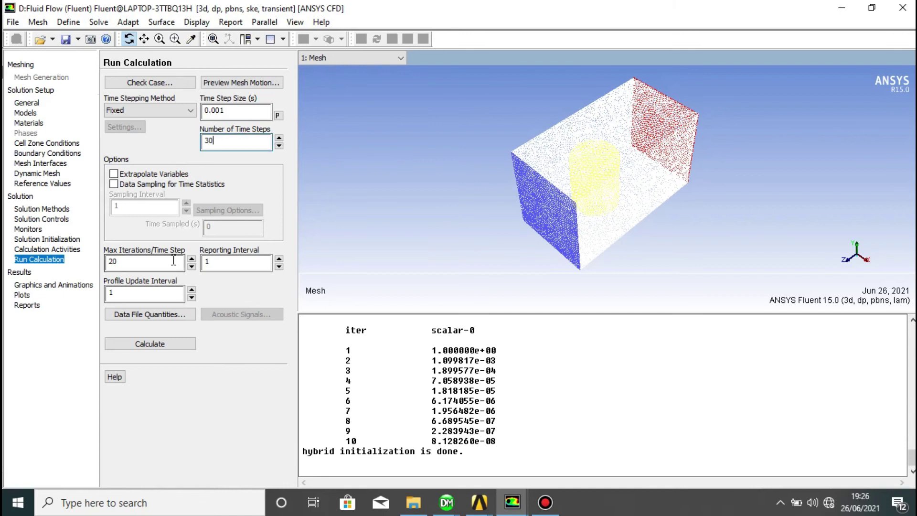
key("BackSpace")
type("100")
key("BackSpace")
key("BackSpace")
key("BackSpace")
key("BackSpace")
type("100")
left_click(168, 345)
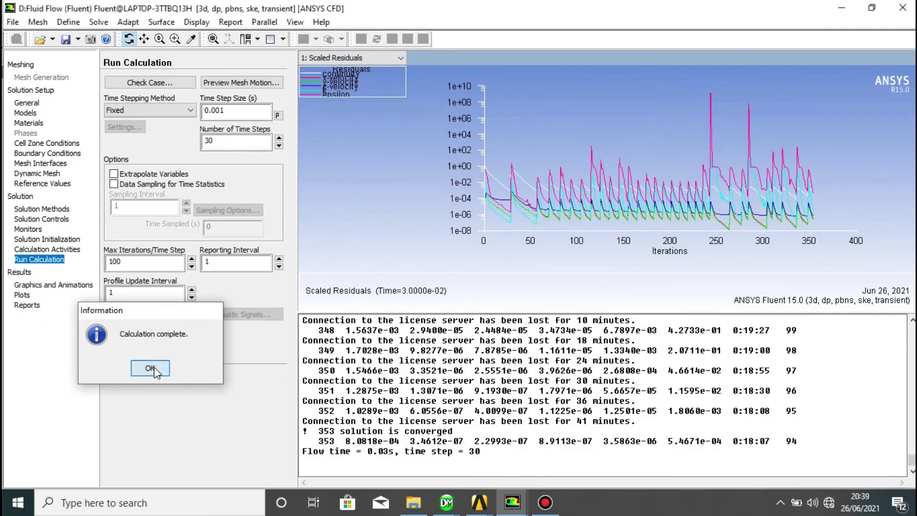
left_click(149, 368)
Print a force report for all wall zones along the X direction vector (1 0 0)
left_click(28, 305)
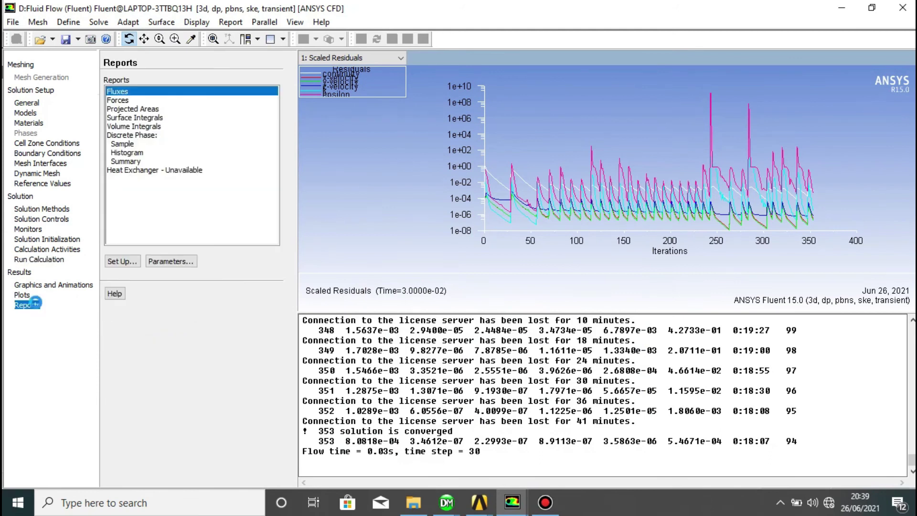
double_click(123, 100)
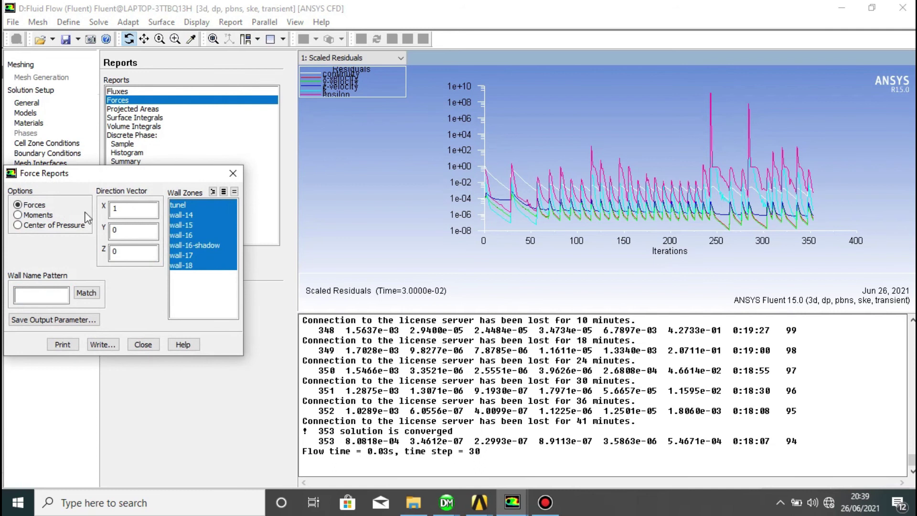
left_click(66, 343)
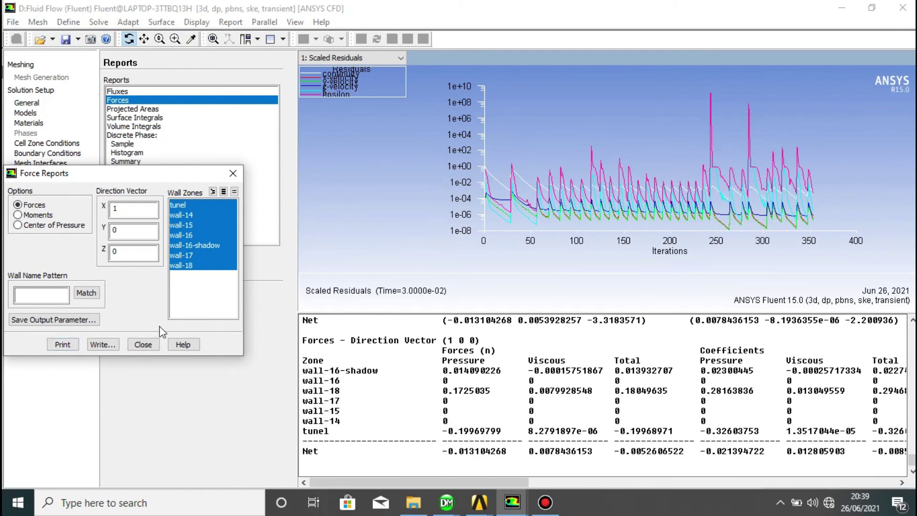
left_click(142, 345)
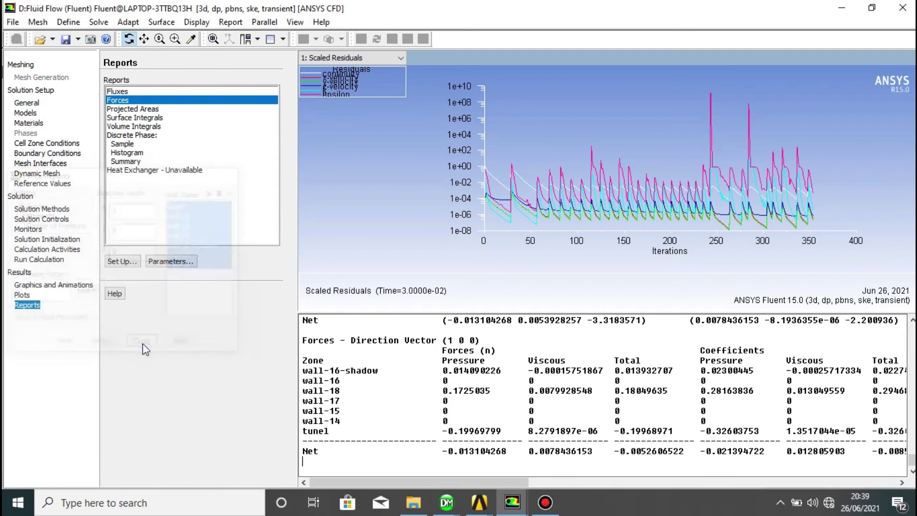
Switch to the PP project in Workbench and add a fifth Fluid Flow (Fluent) system sharing system D's geometry and mesh
mouse_move(479, 503)
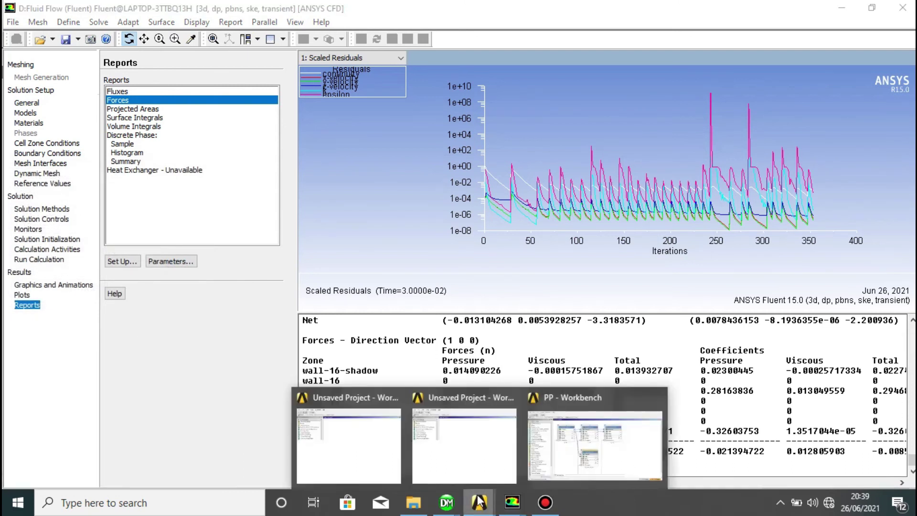
mouse_move(375, 456)
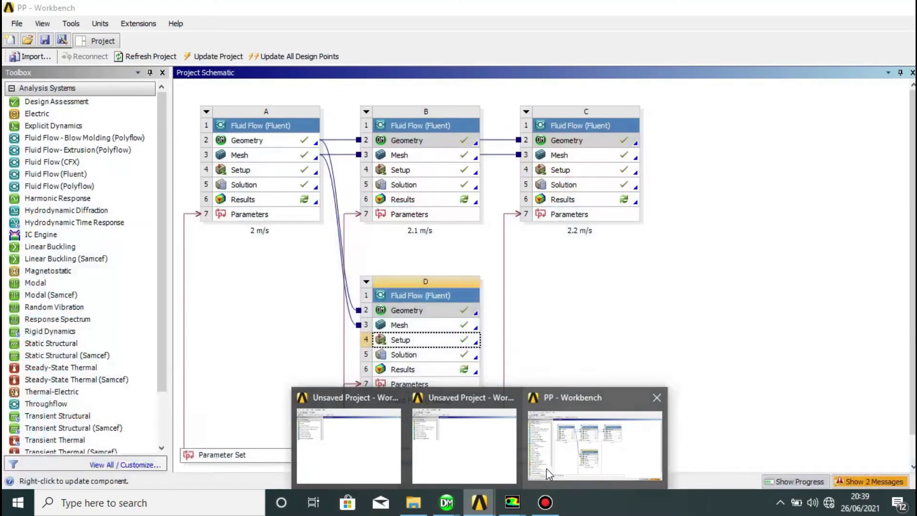
left_click(546, 469)
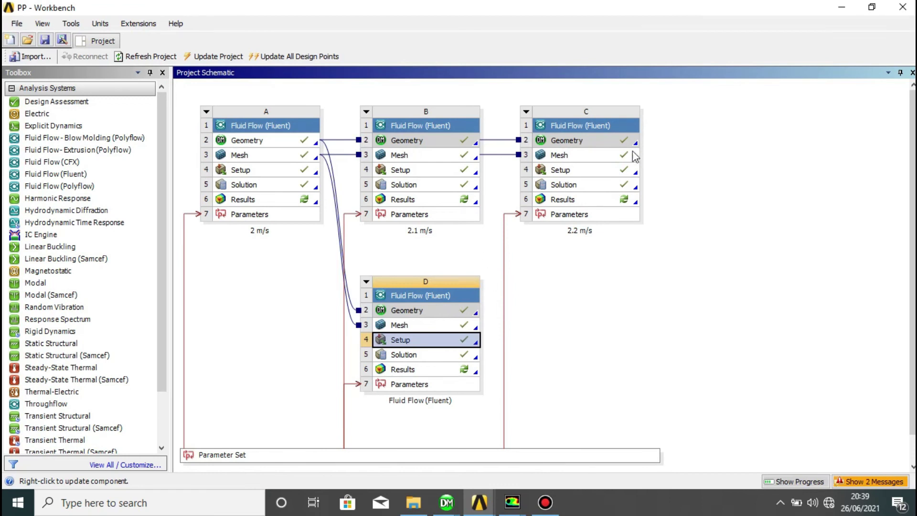
double_click(93, 178)
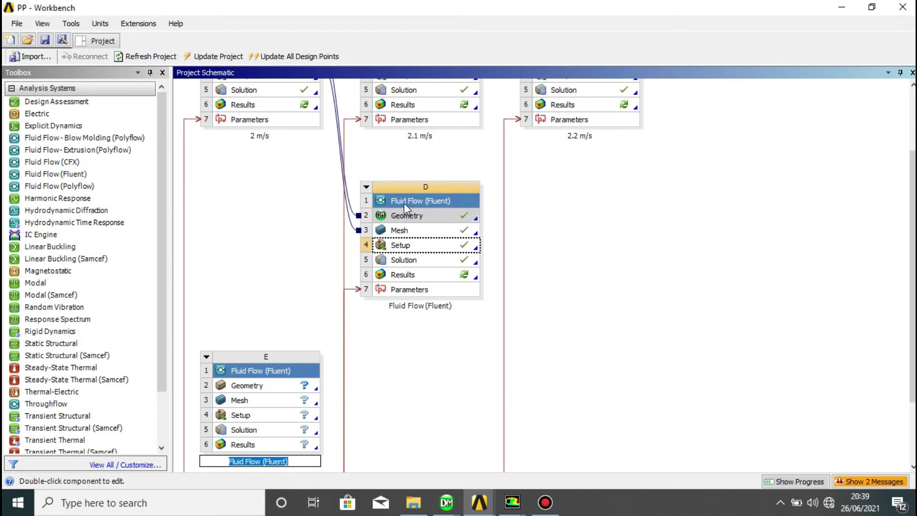
left_click_drag(408, 214, 287, 385)
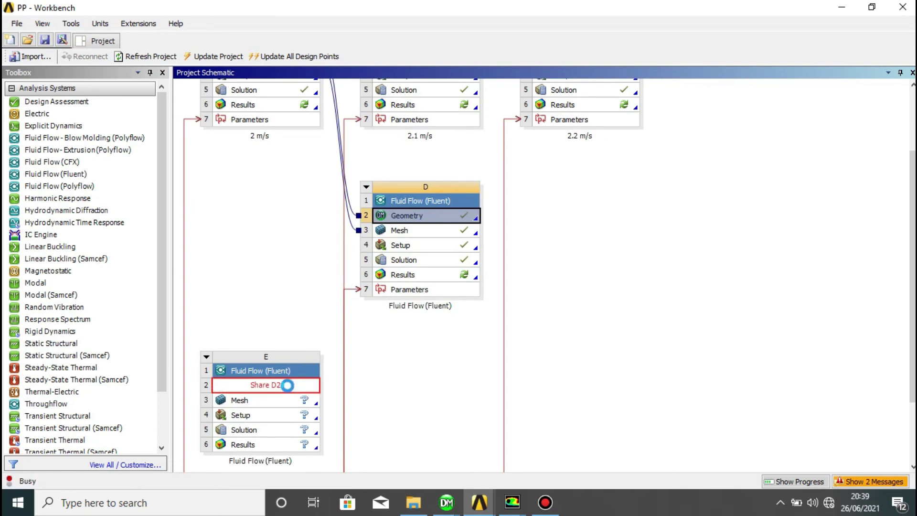
left_click_drag(438, 296, 554, 297)
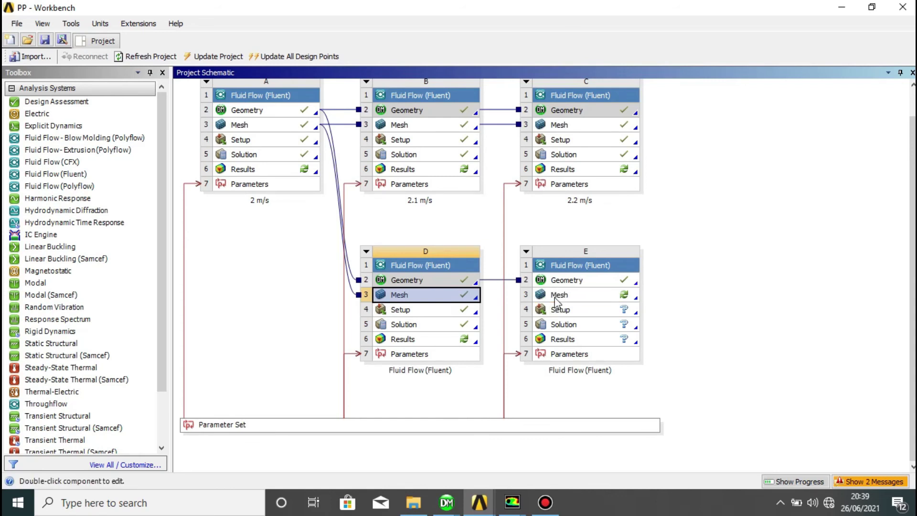
double_click(566, 311)
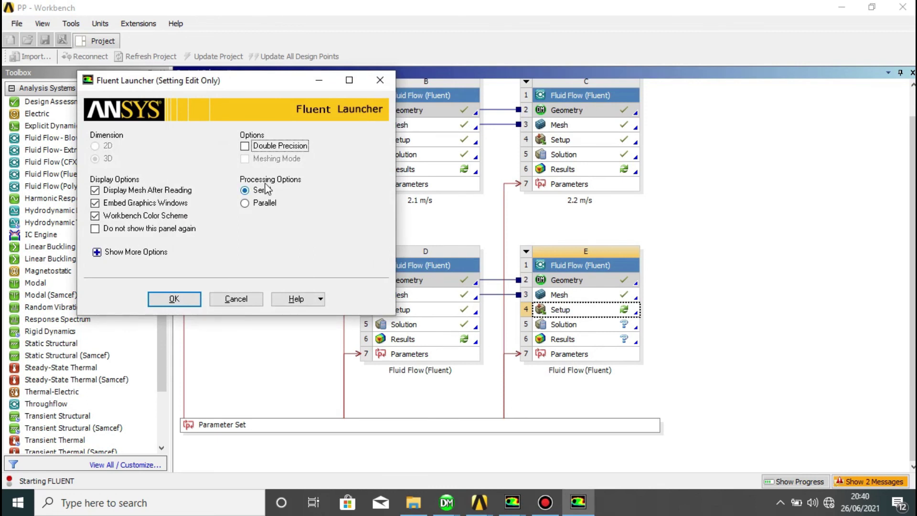
left_click(245, 145)
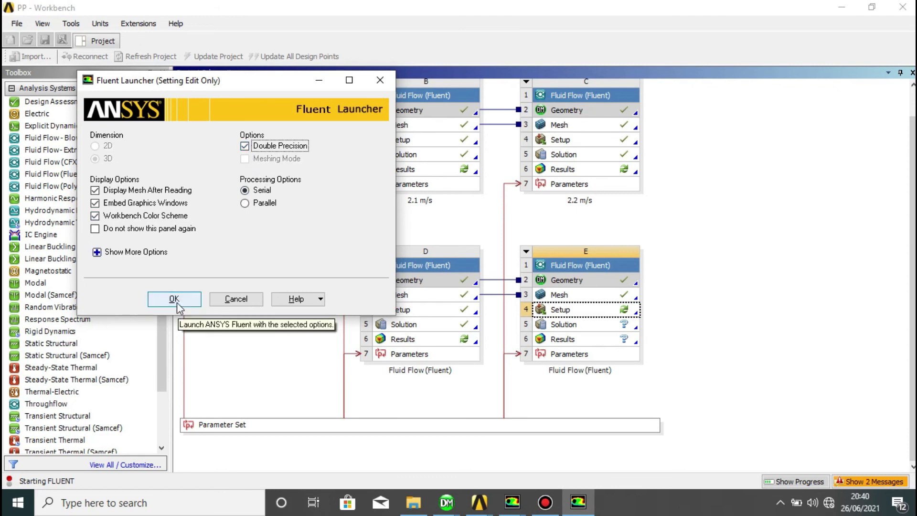
left_click(383, 79)
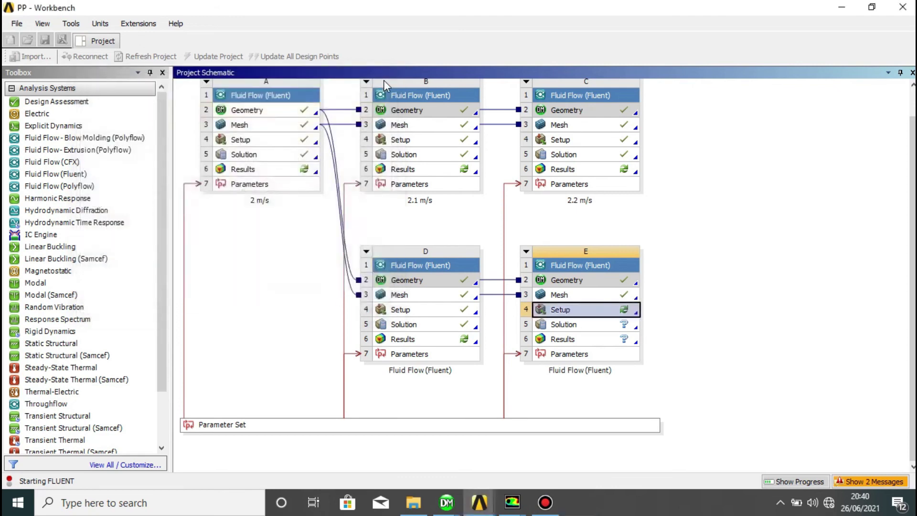
Rename system D as "2.4 m/s" and system E as "2.5 m/s" in the project schematic
double_click(436, 371)
type("2")
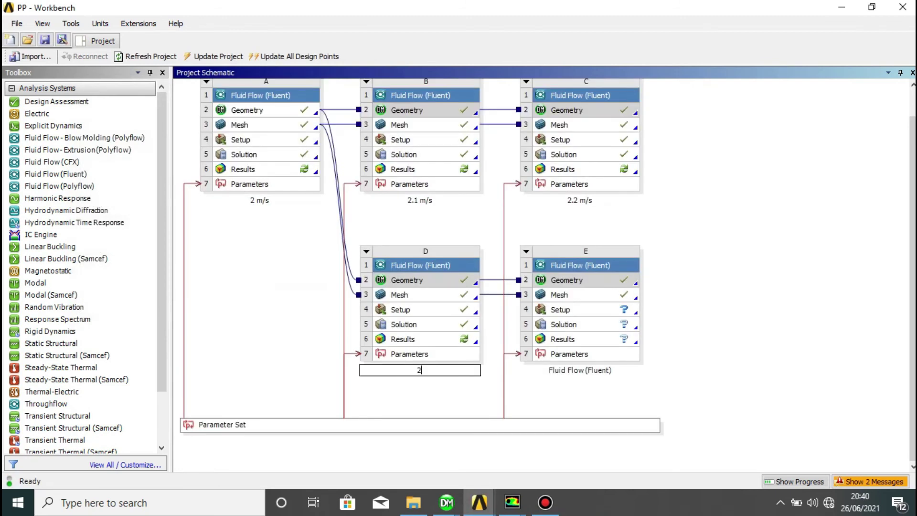
type(".4 m/s")
key("Return")
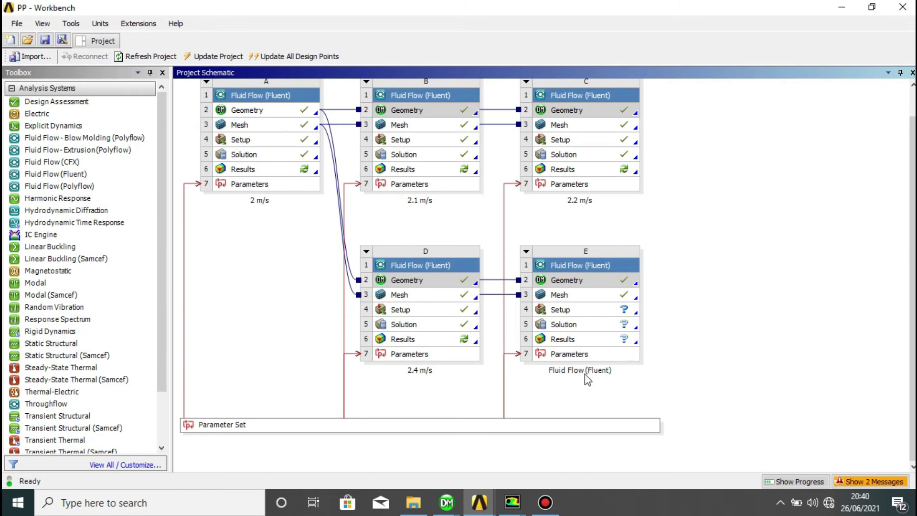
double_click(586, 371)
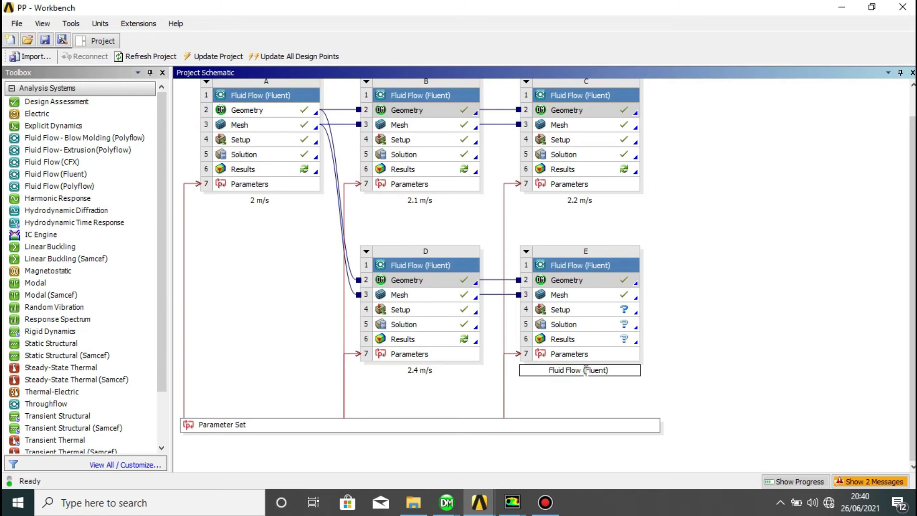
key("ctrl+a")
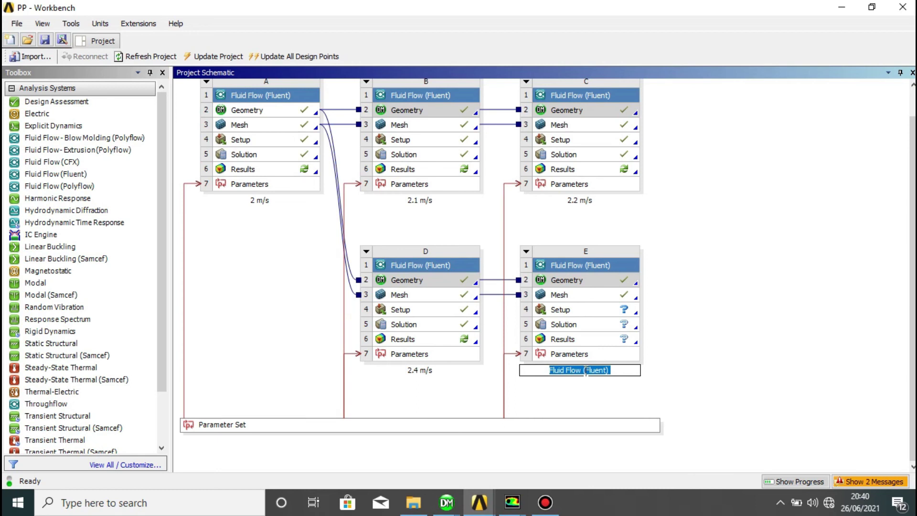
key("BackSpace")
type("2.5 m/s")
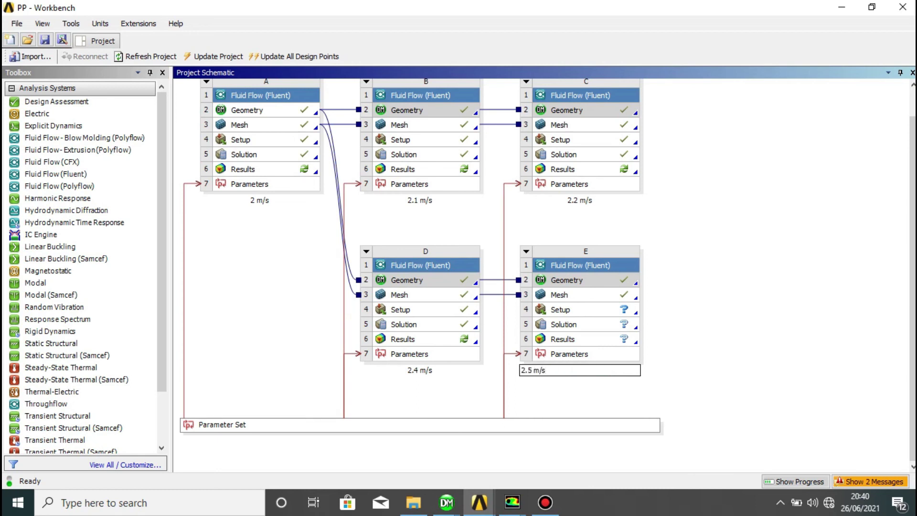
Open system E's setup in Fluent with double precision and serial processing
left_click(613, 312)
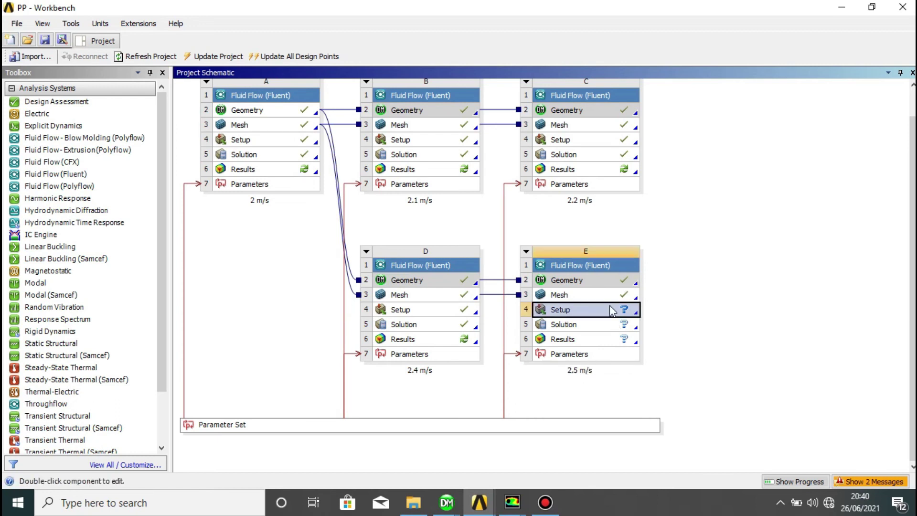
double_click(612, 311)
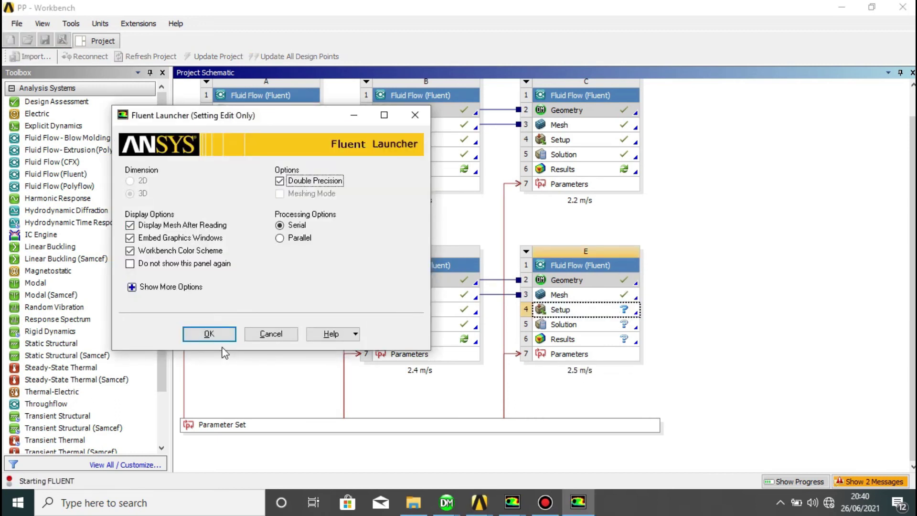
left_click(222, 335)
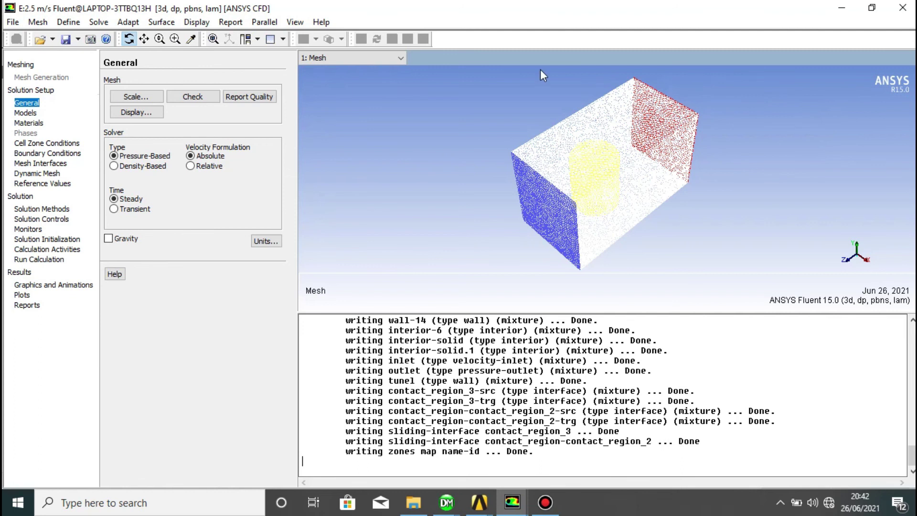
Make the solver transient and select the standard k-epsilon viscous model with standard wall functions
left_click(114, 209)
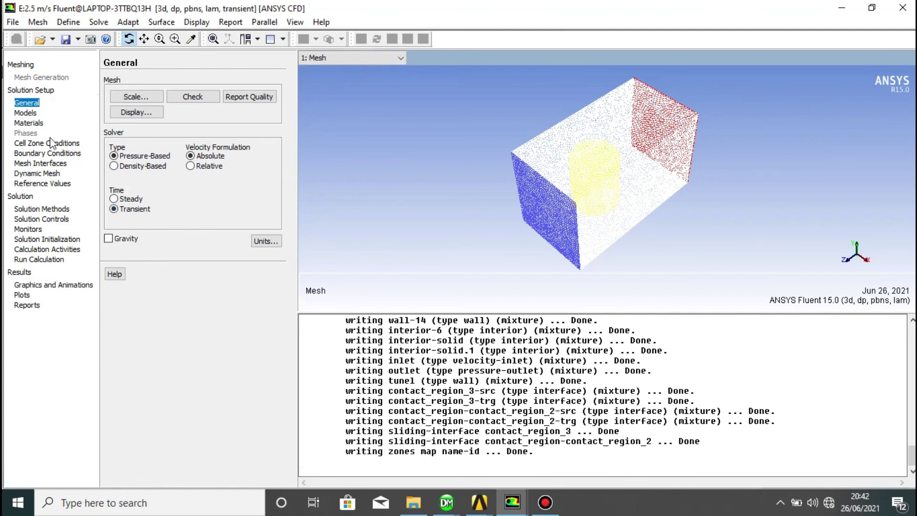
left_click(26, 113)
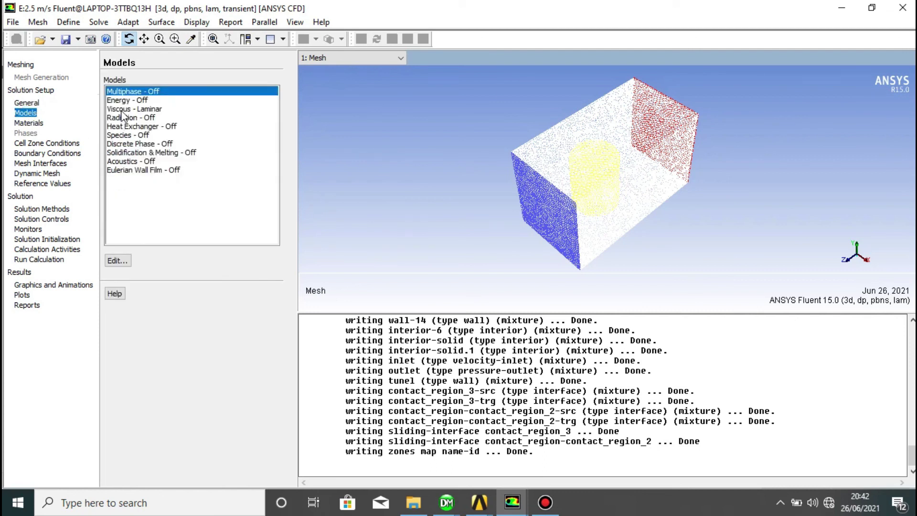
left_click(123, 109)
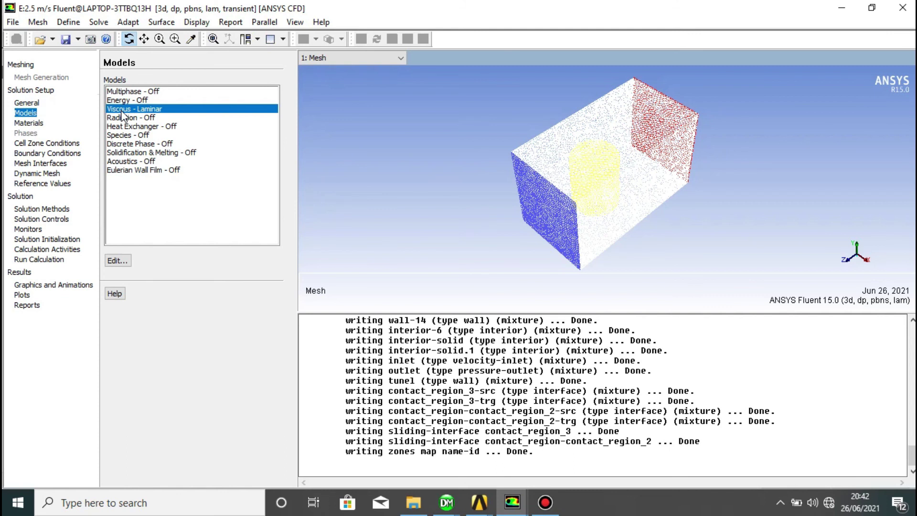
left_click(123, 265)
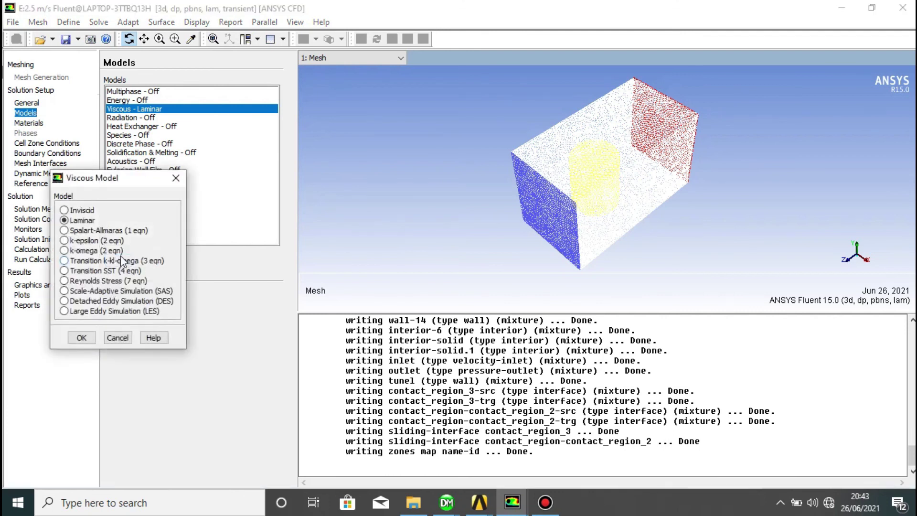
left_click(102, 241)
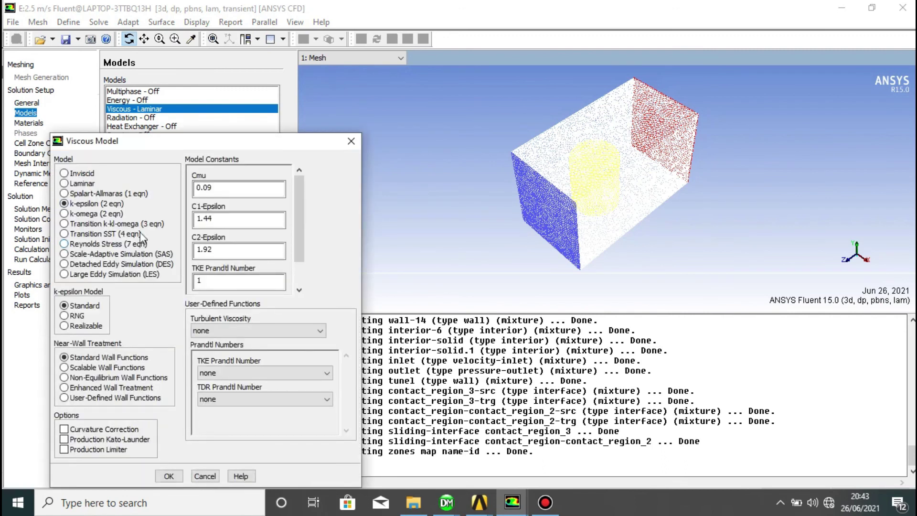
left_click(180, 476)
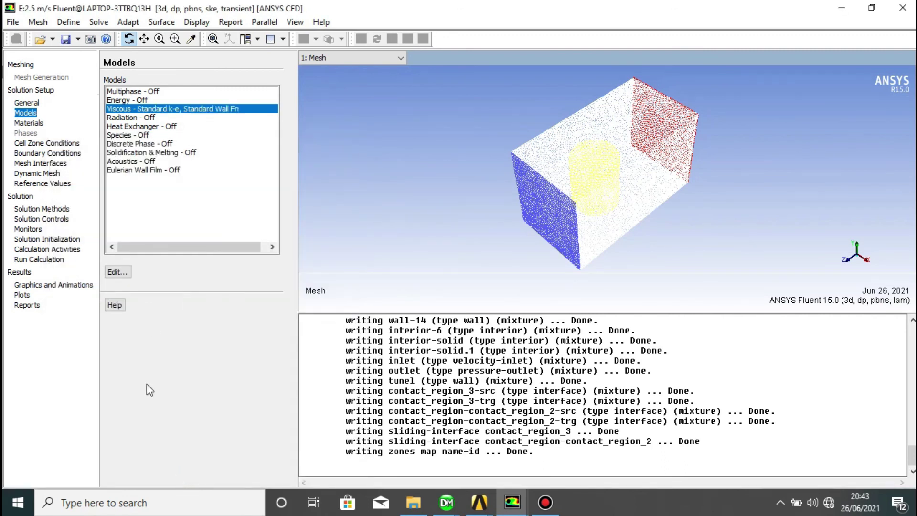
Enable mesh motion for the solid cell zone with a rotational velocity of 6.59 rad/s
left_click(53, 143)
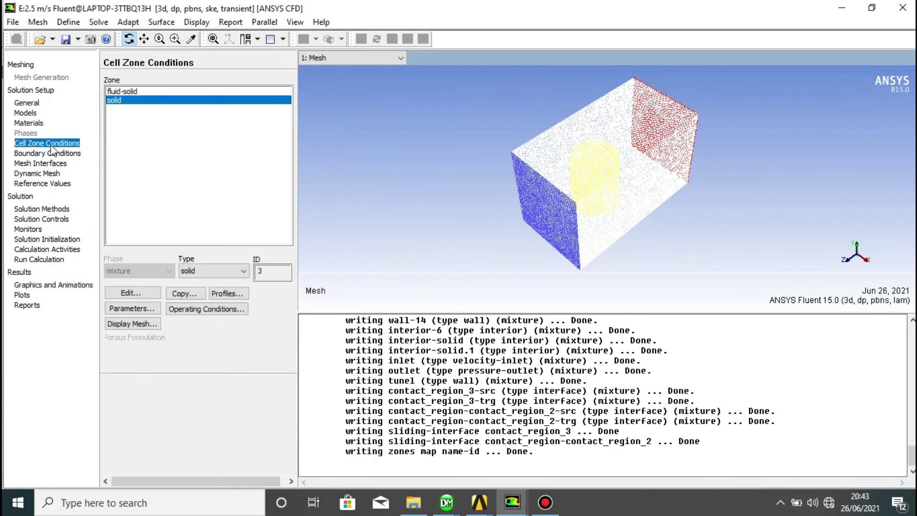
left_click(138, 293)
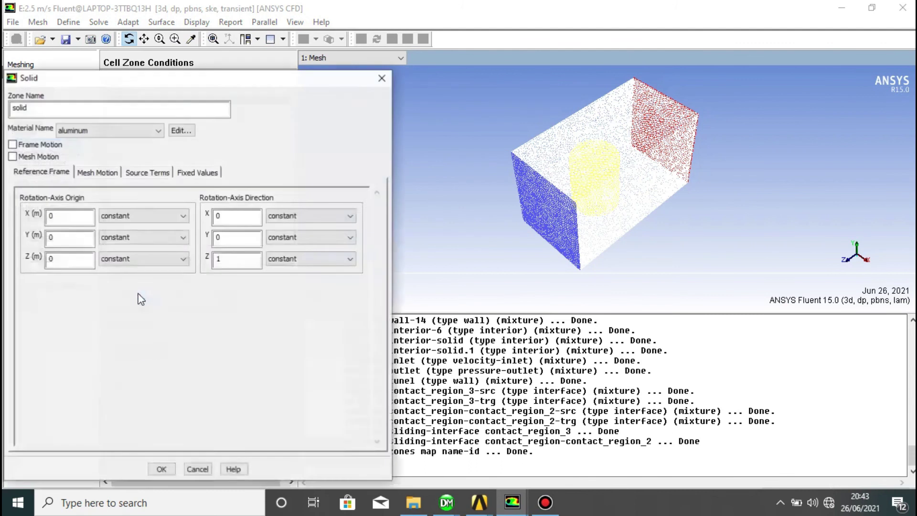
left_click(13, 156)
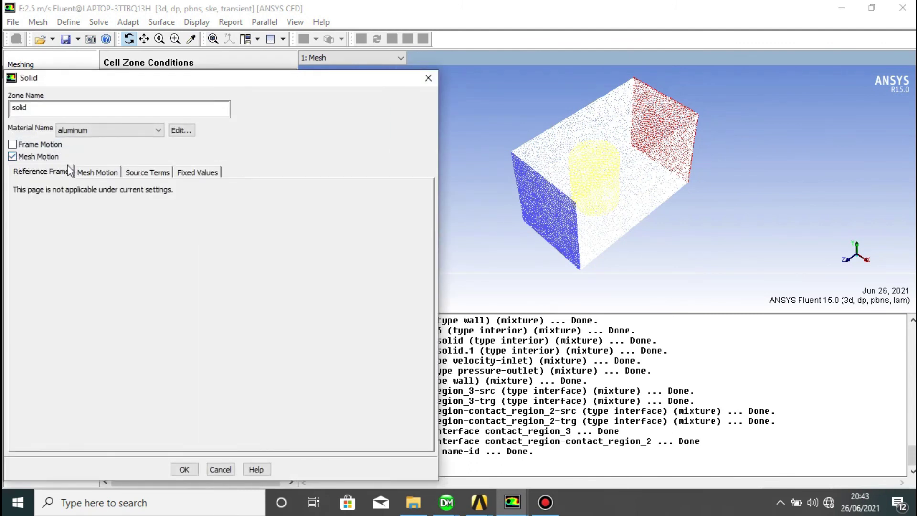
left_click(85, 173)
left_click(100, 337)
type("6.59")
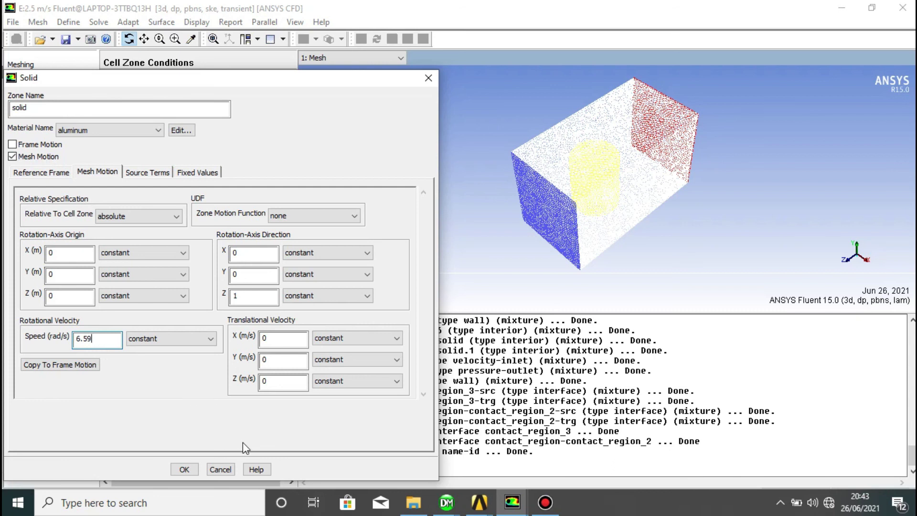
left_click(185, 470)
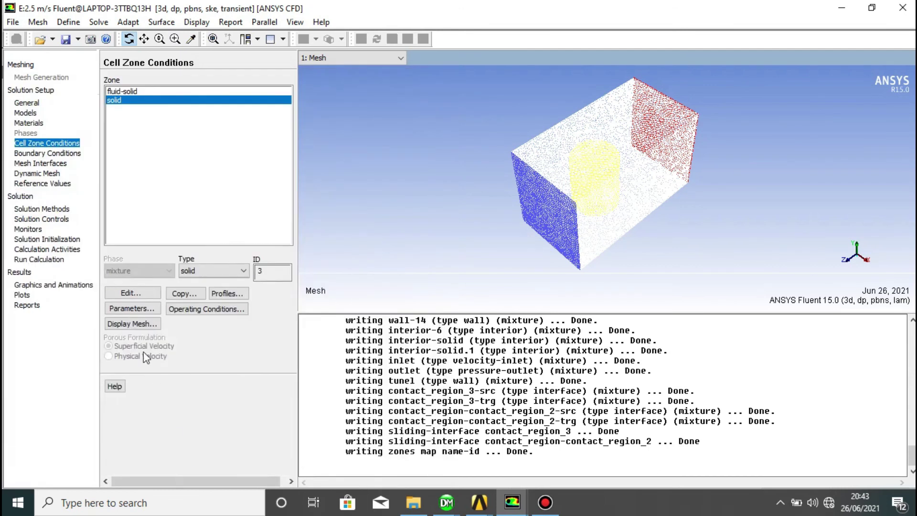
Set the inlet boundary's velocity magnitude to 2.5 m/s, normal to the boundary
left_click(80, 153)
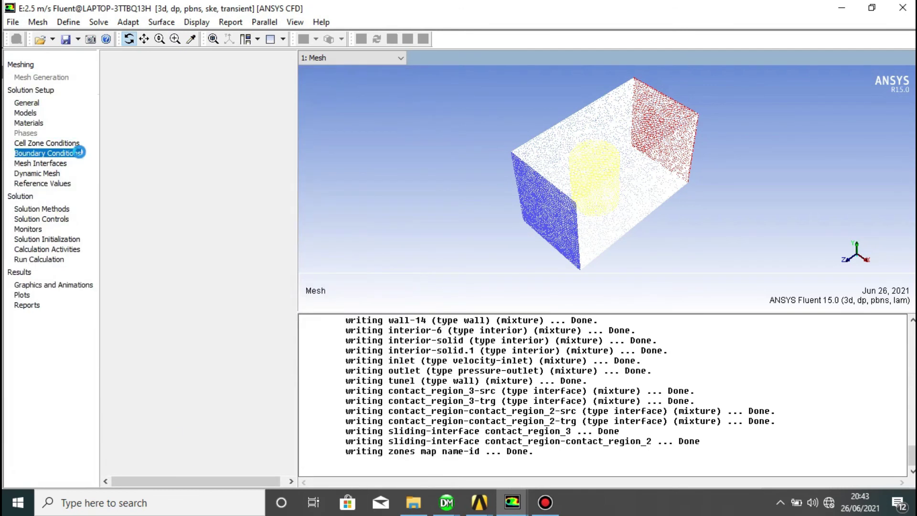
left_click(117, 127)
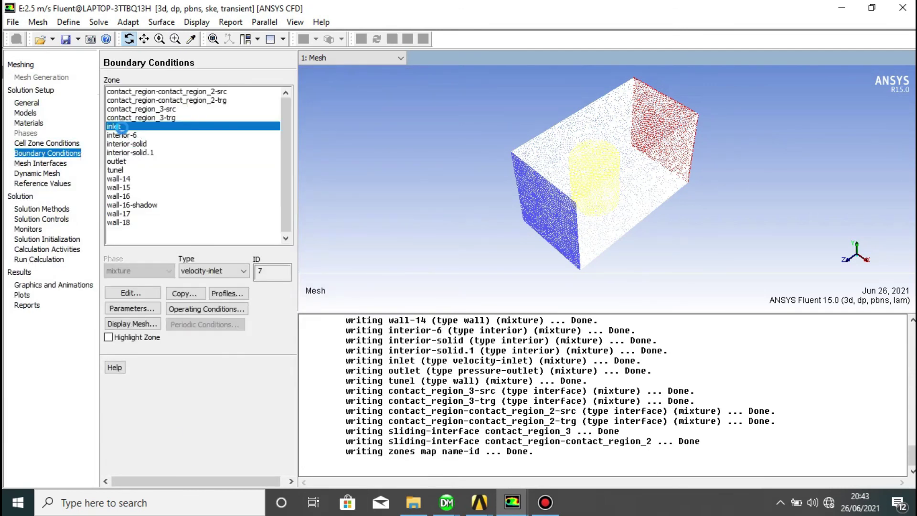
left_click(130, 293)
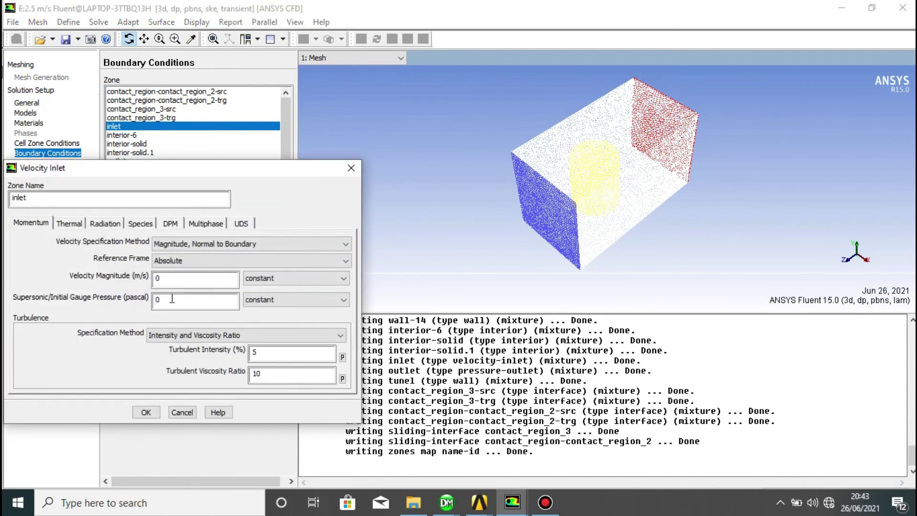
left_click(185, 283)
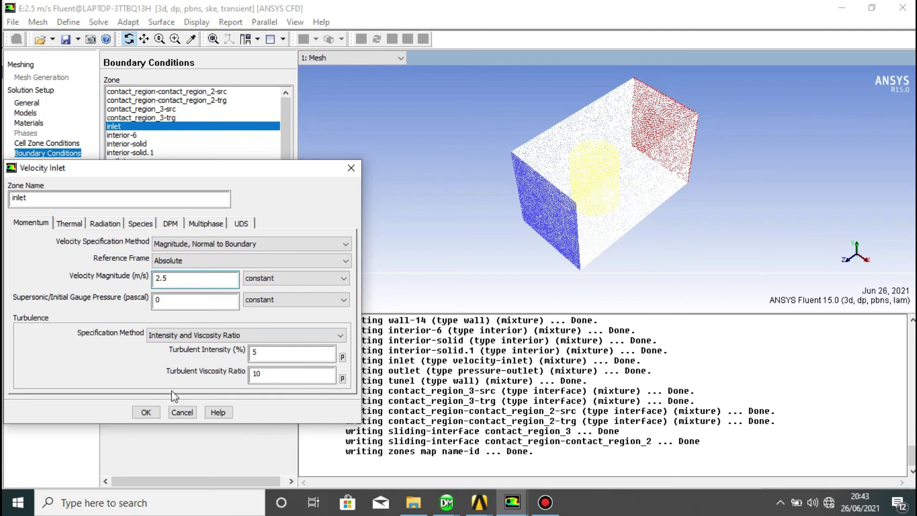
left_click(143, 412)
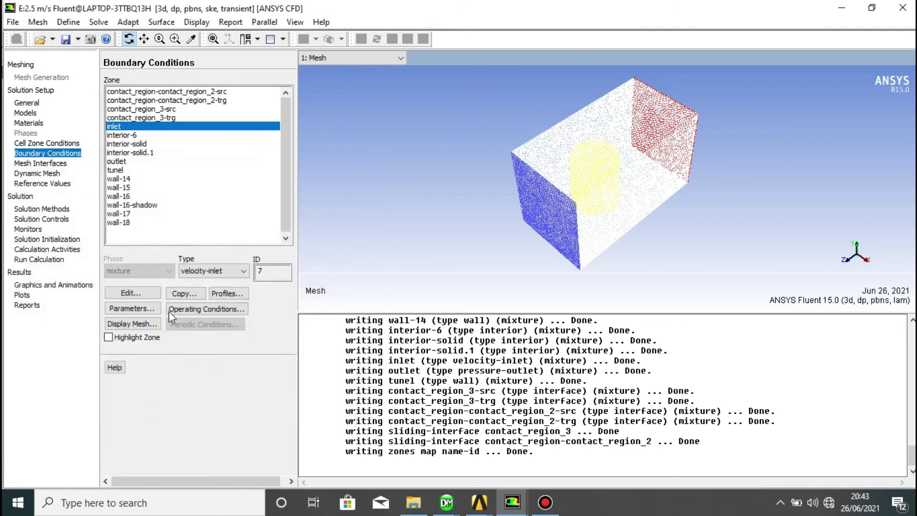
Accept the tunel boundary as a stationary wall with the no-slip shear condition
left_click(127, 171)
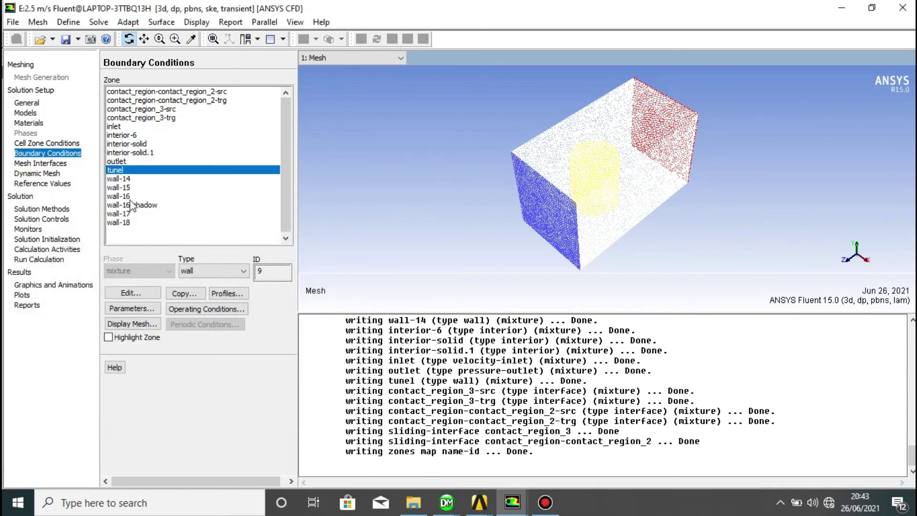
left_click(134, 292)
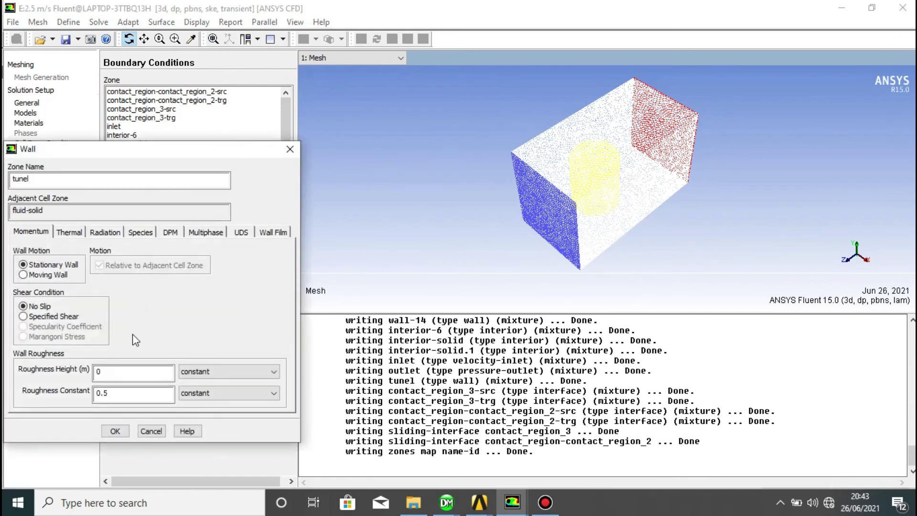
left_click(116, 431)
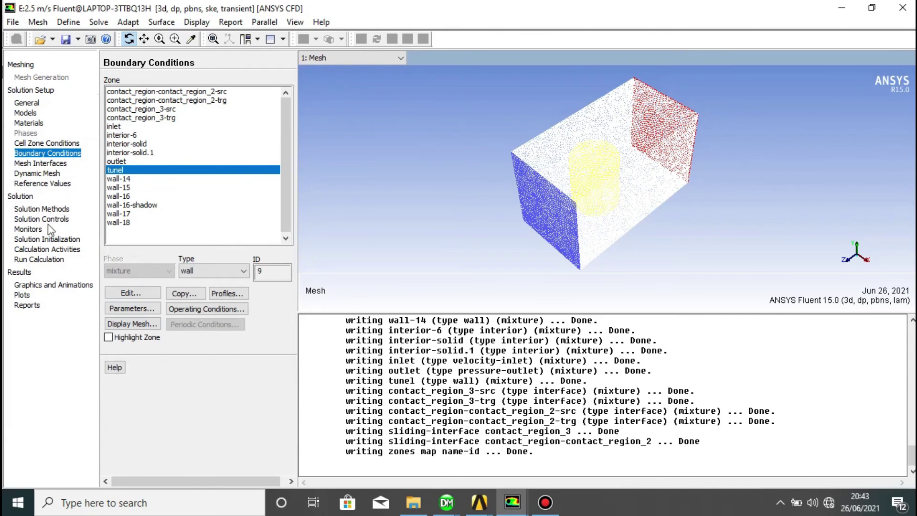
Initialize the 2.5 m/s case with the hybrid initialization method
left_click(45, 238)
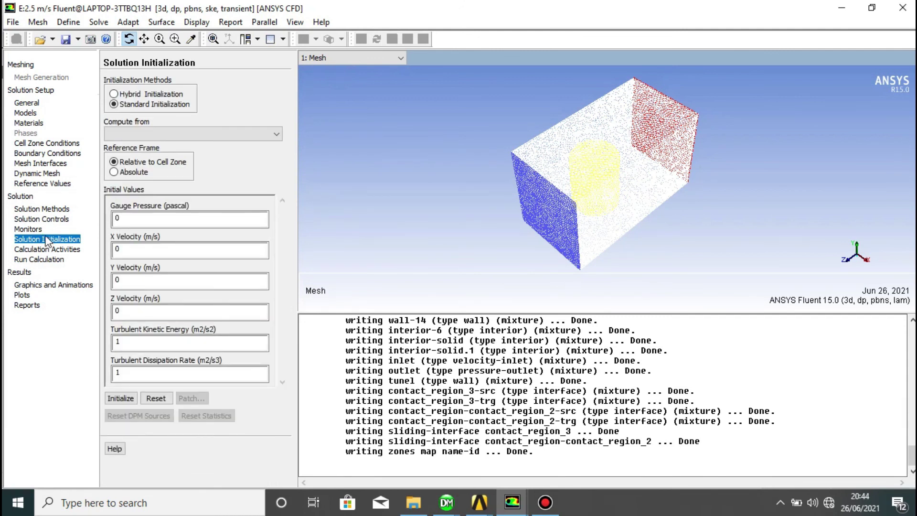
left_click(113, 94)
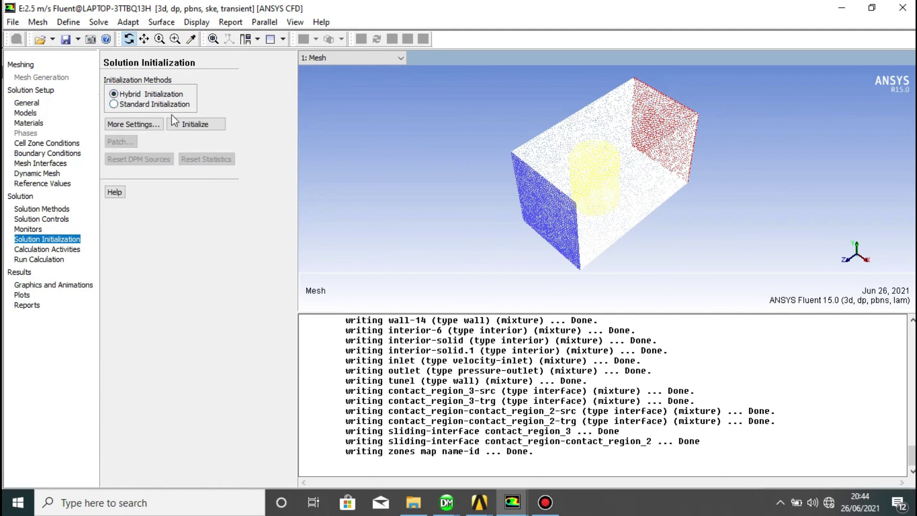
left_click(184, 127)
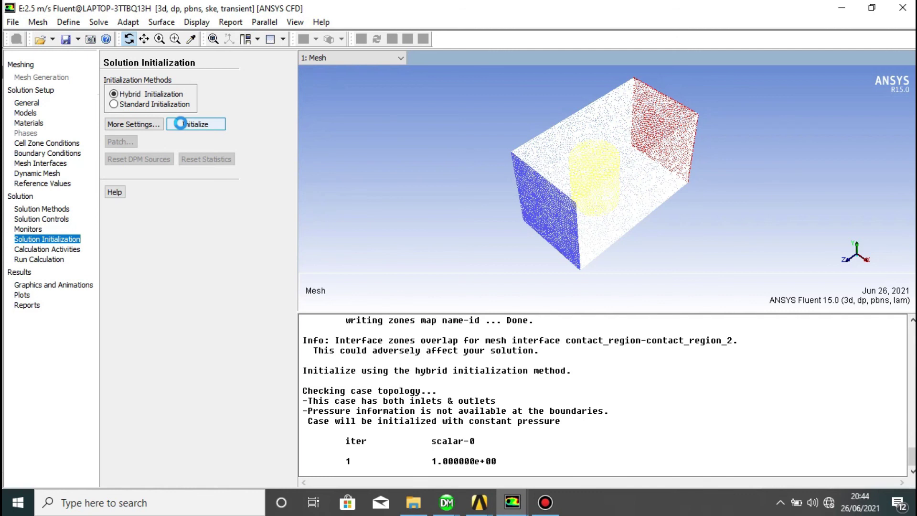
Run the calculation with a 0.001 s time step, 30 time steps and 100 maximum iterations per time step
left_click(46, 258)
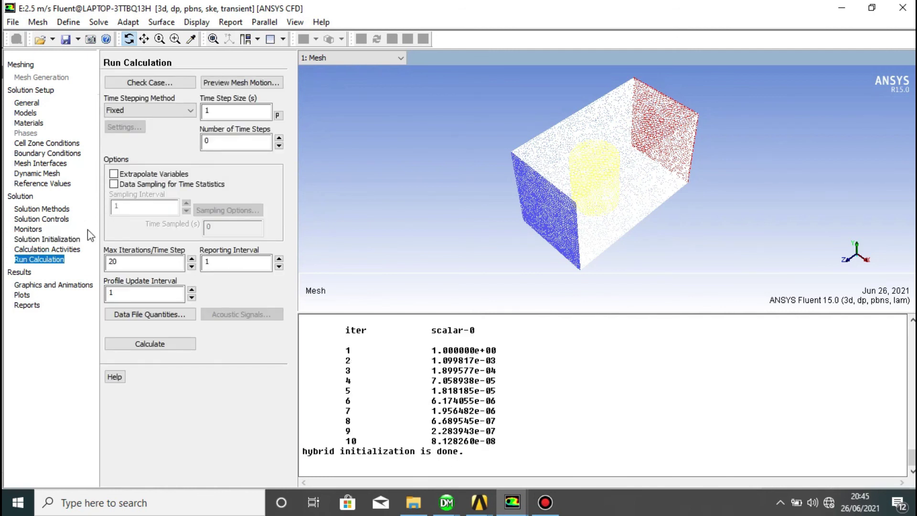
left_click(254, 114)
type("0.001")
double_click(248, 141)
key("BackSpace")
type("30")
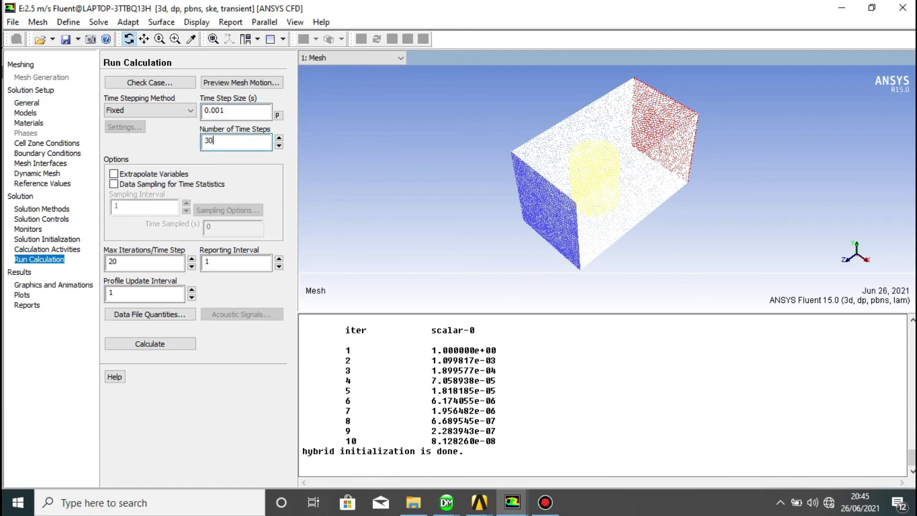
double_click(154, 263)
key("BackSpace")
type("100")
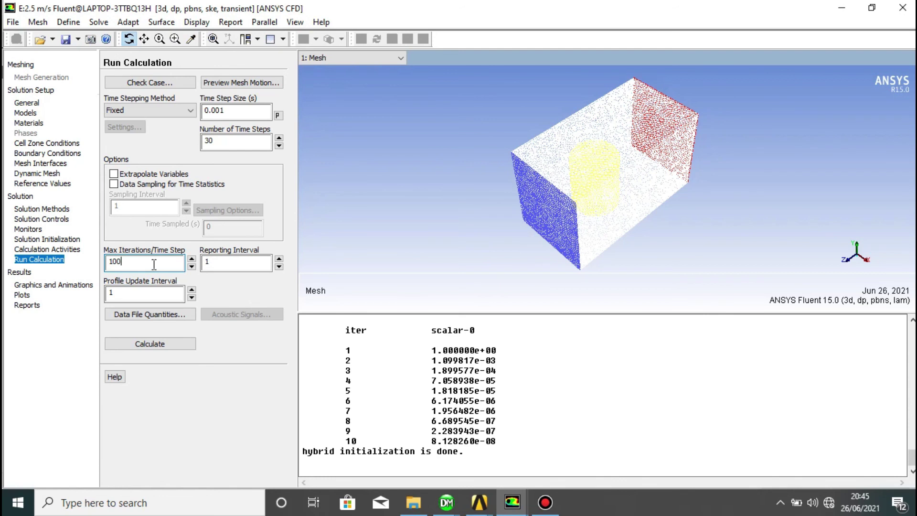
left_click(156, 348)
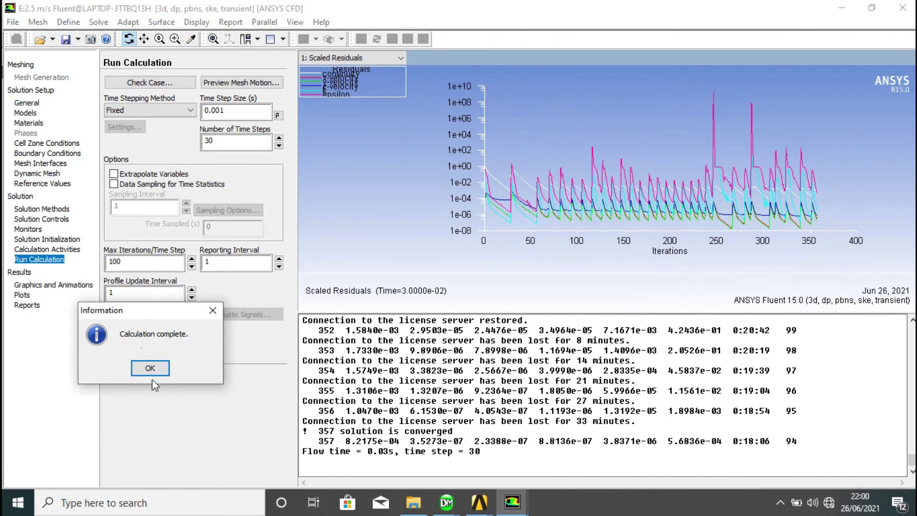
left_click(150, 369)
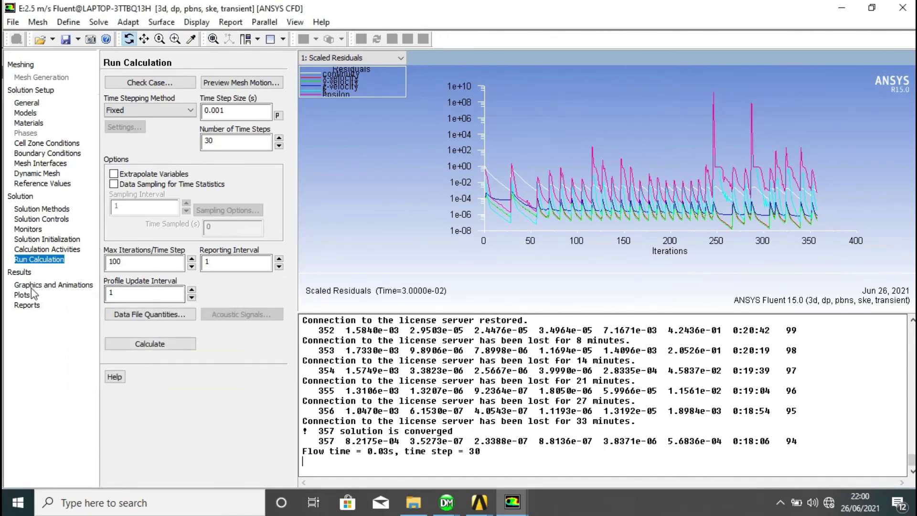
Print the force report for all wall zones of the 2.5 m/s case along direction vector (1, 0, 0)
left_click(26, 305)
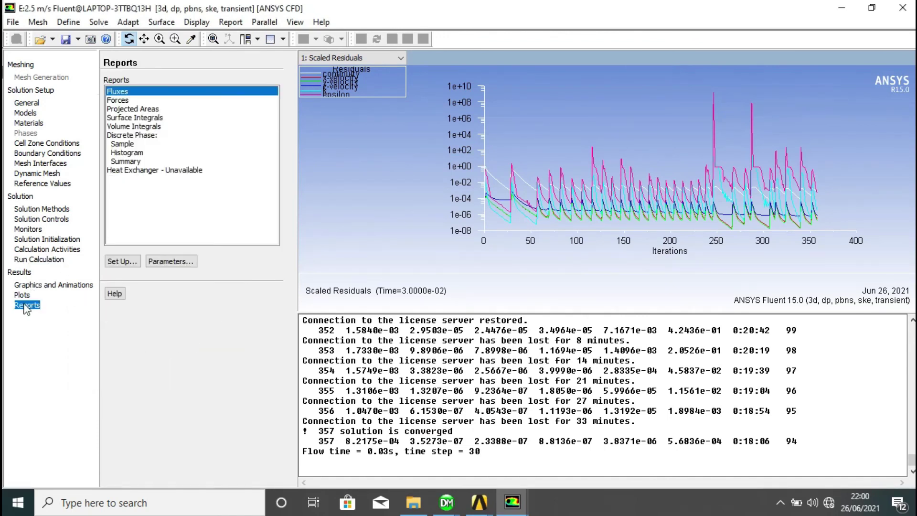
double_click(118, 101)
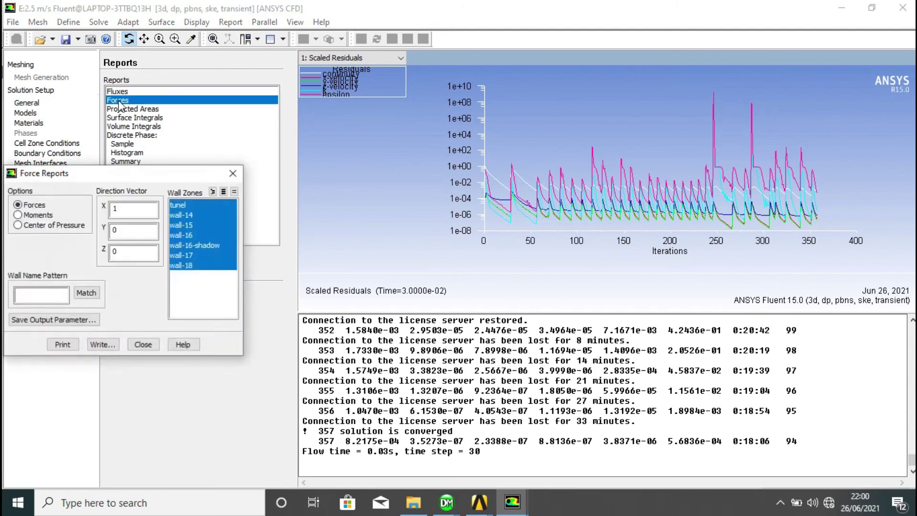
left_click(62, 345)
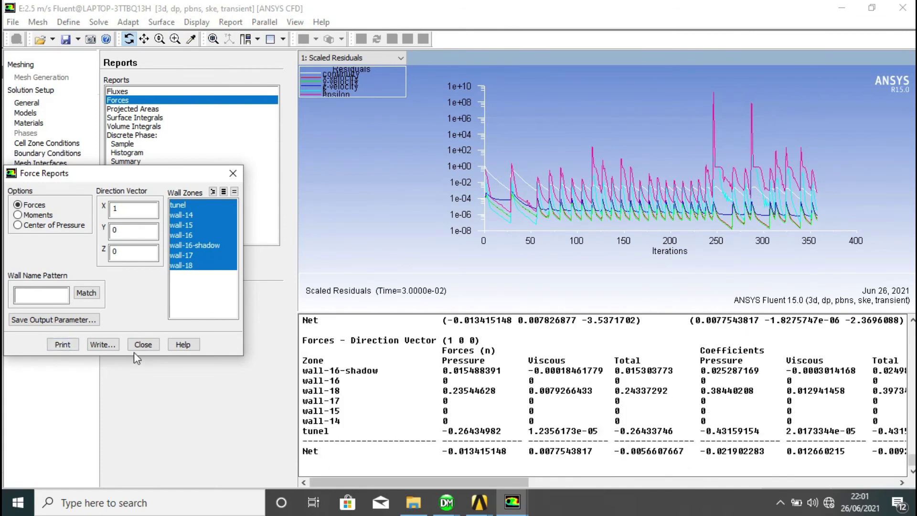
left_click(146, 345)
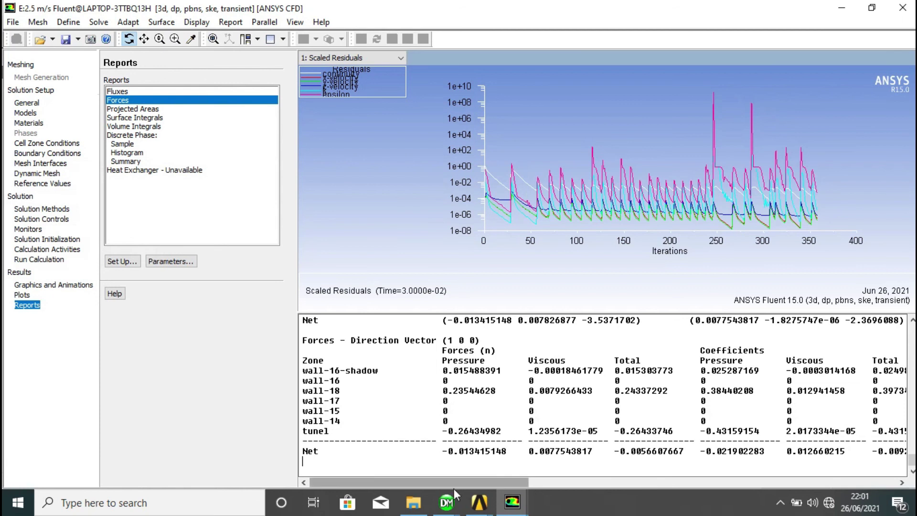
Switch to the PP project in Workbench to view the schematic with the five Fluent systems
mouse_move(479, 502)
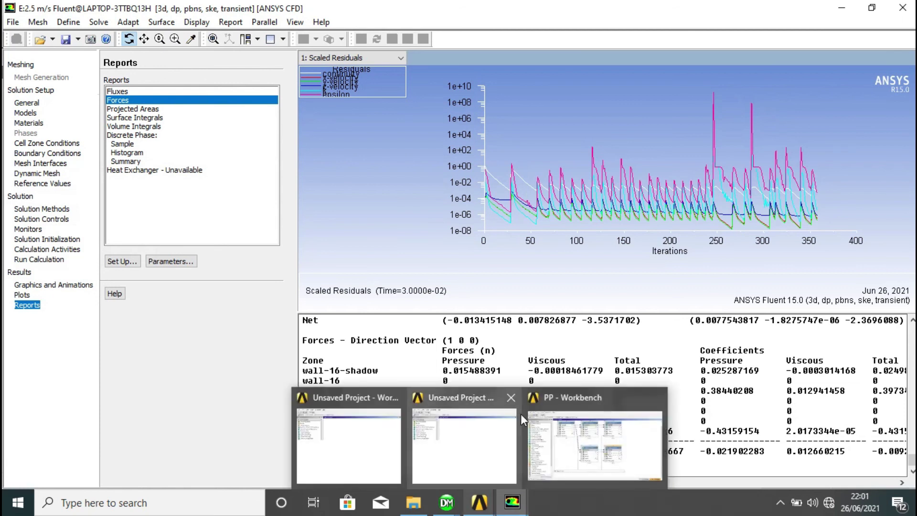
mouse_move(521, 413)
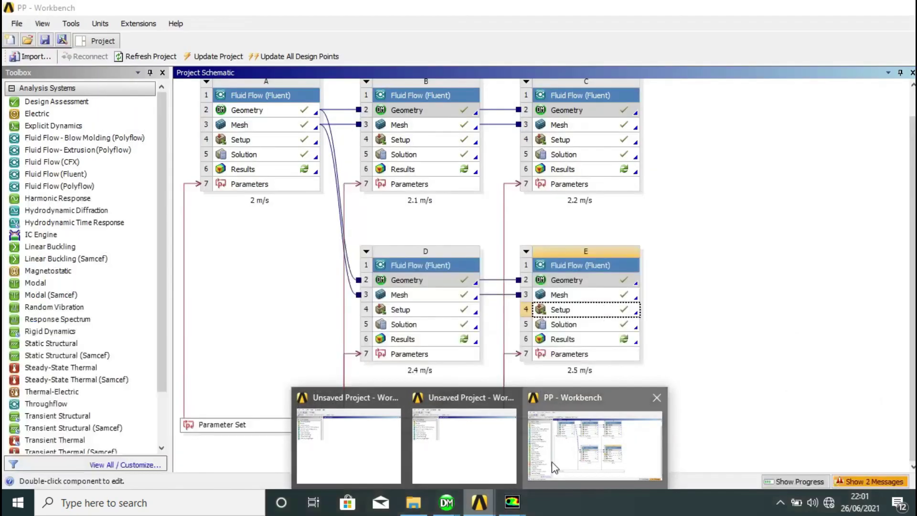
left_click(553, 462)
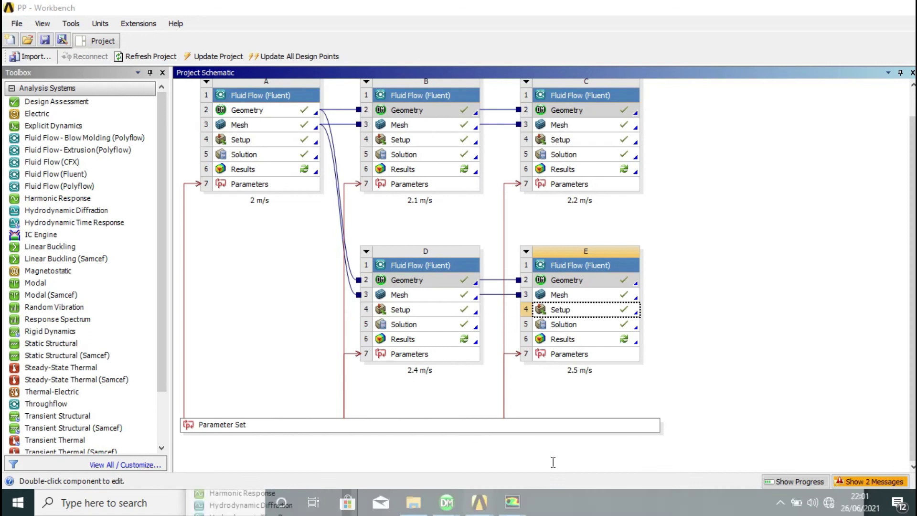